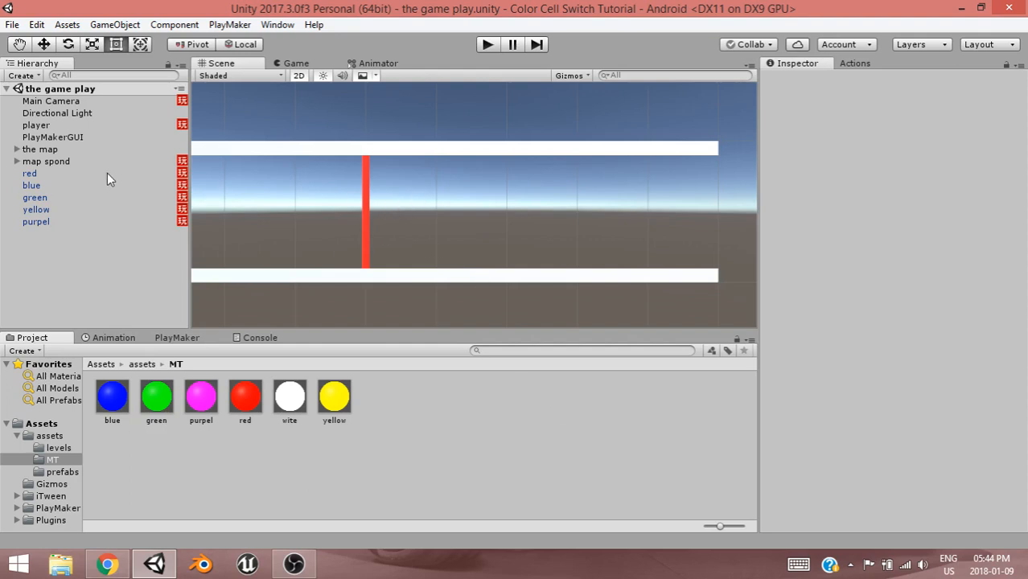
left_click(29, 175)
key("F2")
type("we")
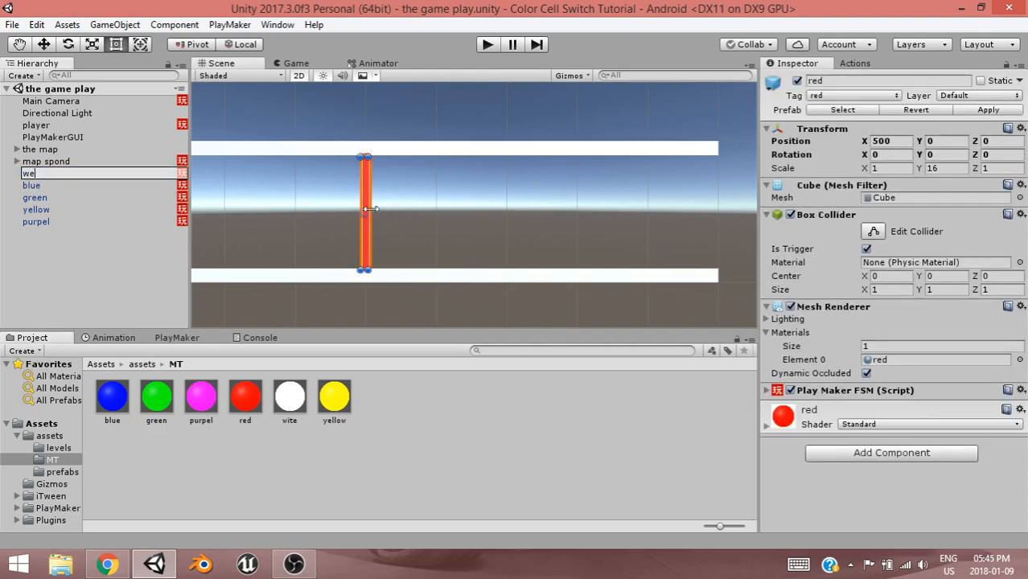
key("Return")
left_click(366, 211)
left_click(40, 178)
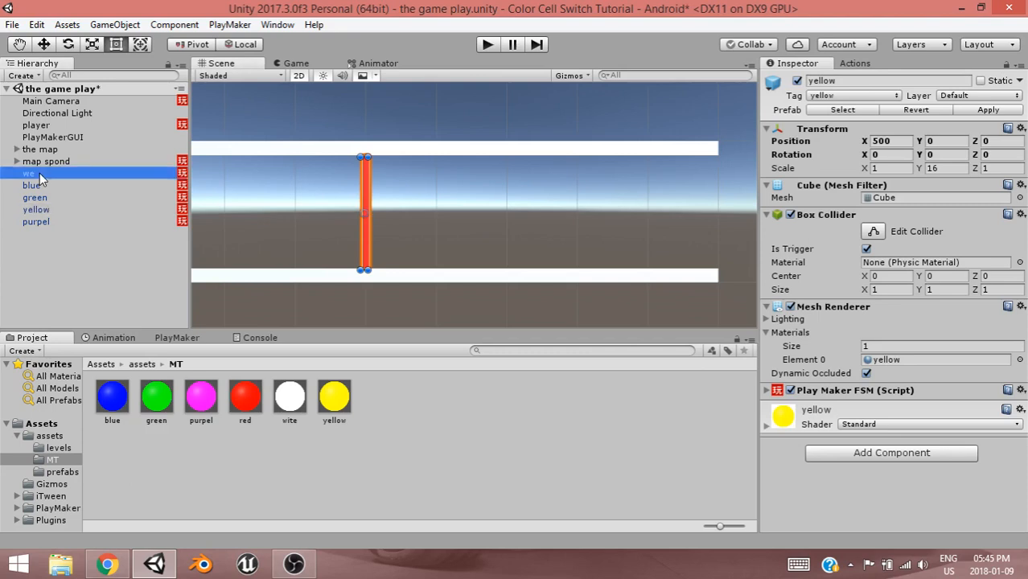
key("F2")
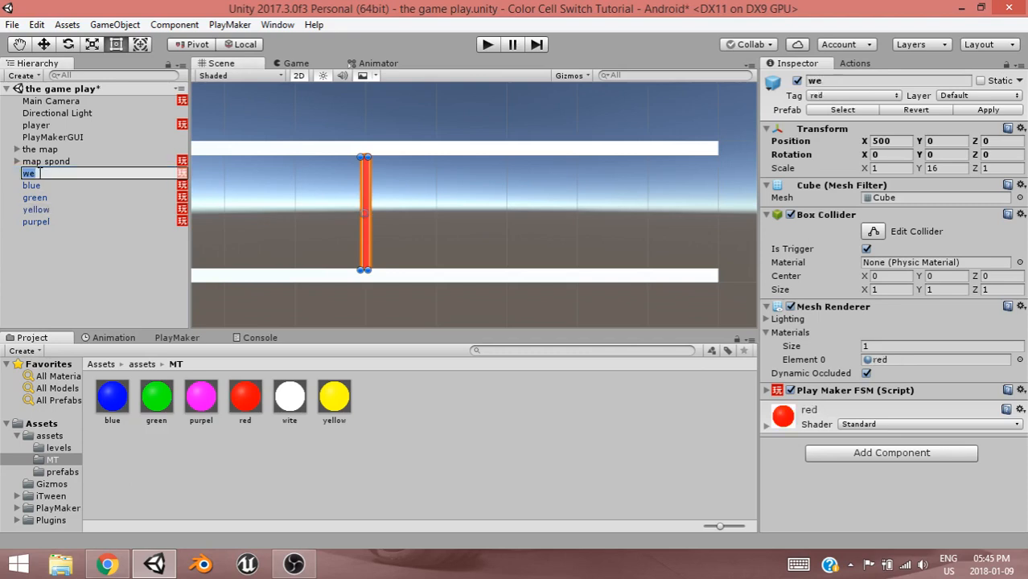
type("red")
key("Return")
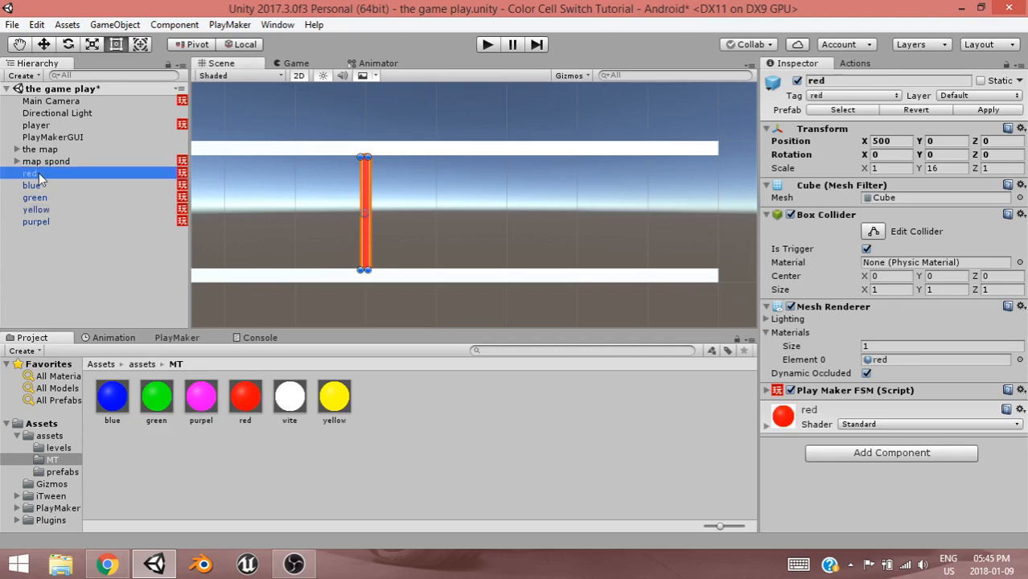
Show the prefabs folder and delete the red, blue, green, yellow and purpel objects from the scene.
middle_click_drag(367, 212, 396, 213)
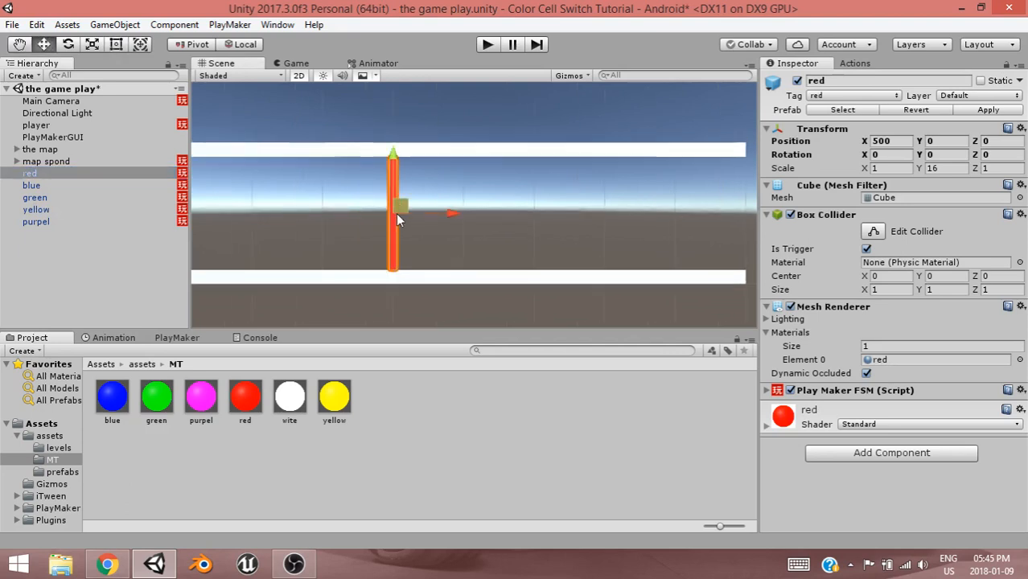
left_click_drag(453, 214, 496, 226)
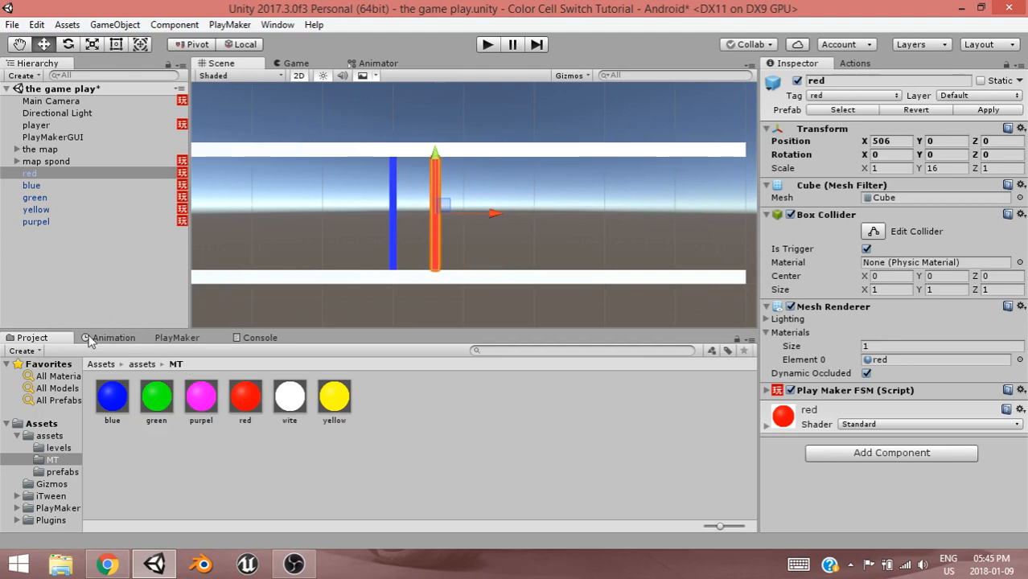
left_click(56, 473)
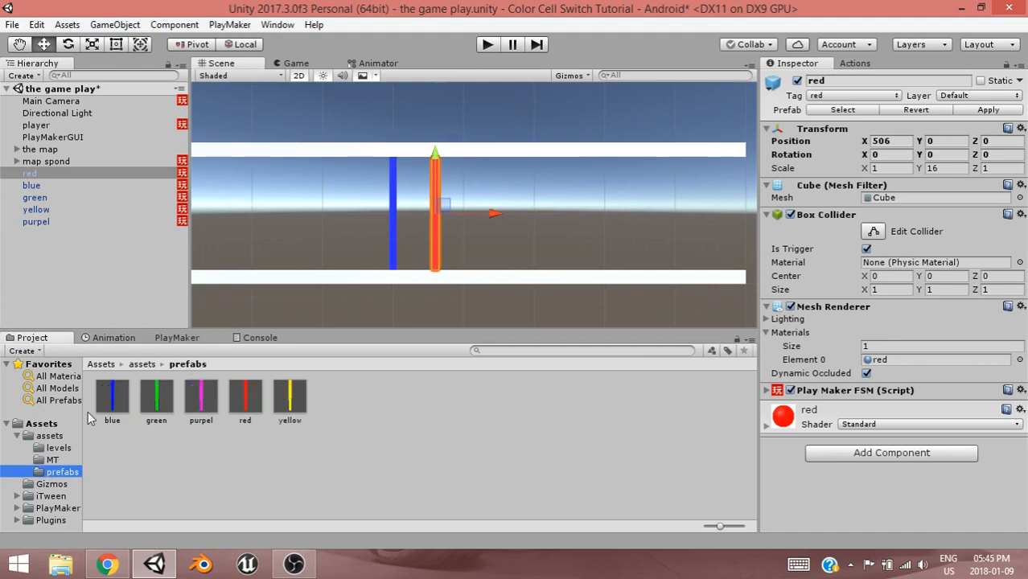
left_click(50, 225, "shift")
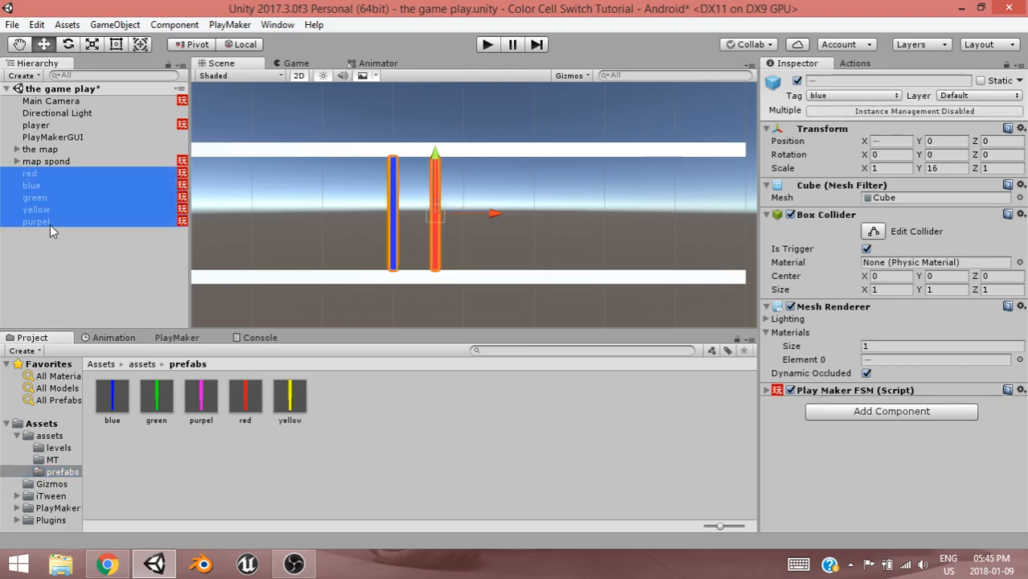
key("Delete")
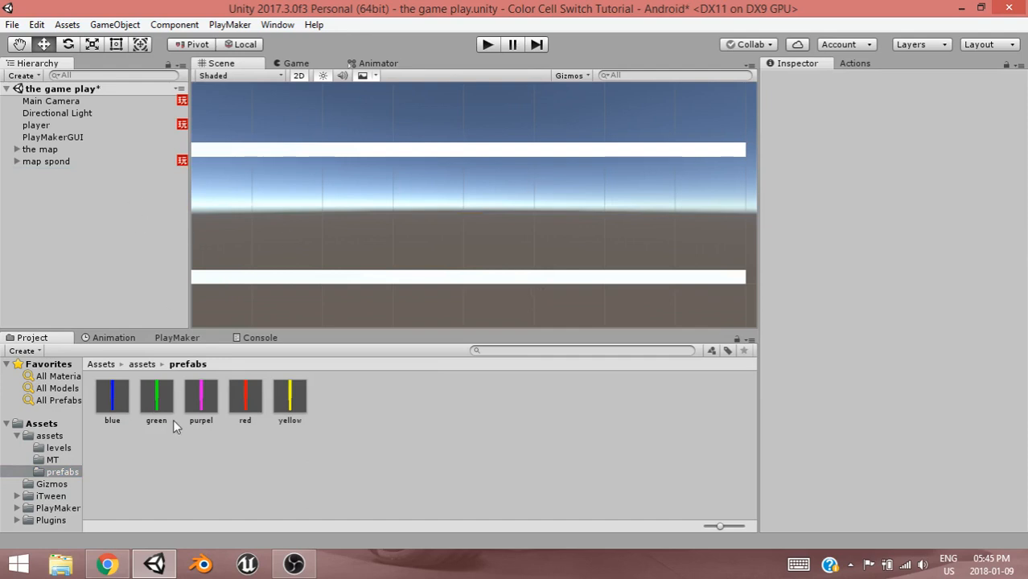
Select the map spond object and open its state machine in PlayMaker.
middle_click_drag(636, 186, 464, 180)
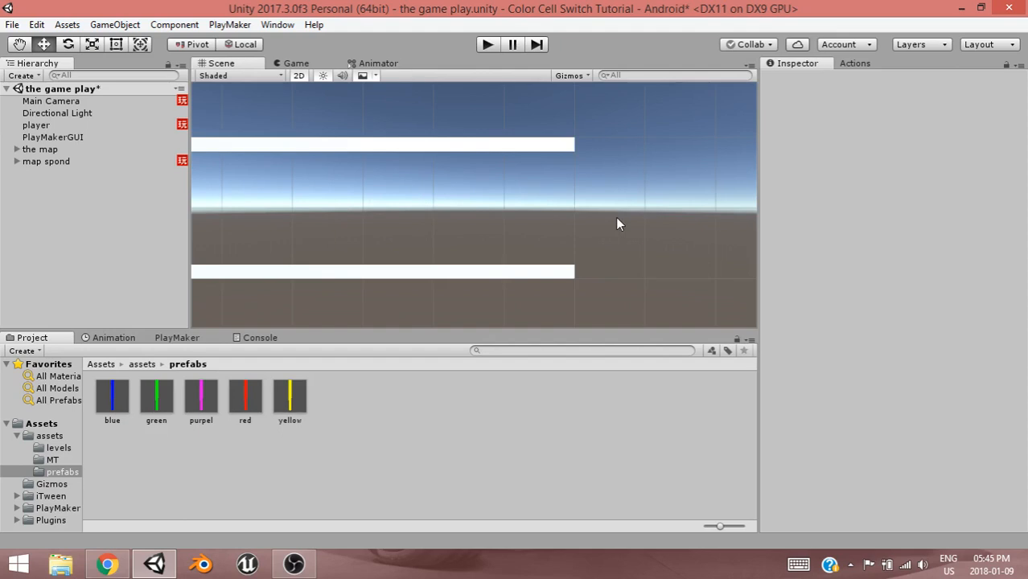
left_click(39, 125)
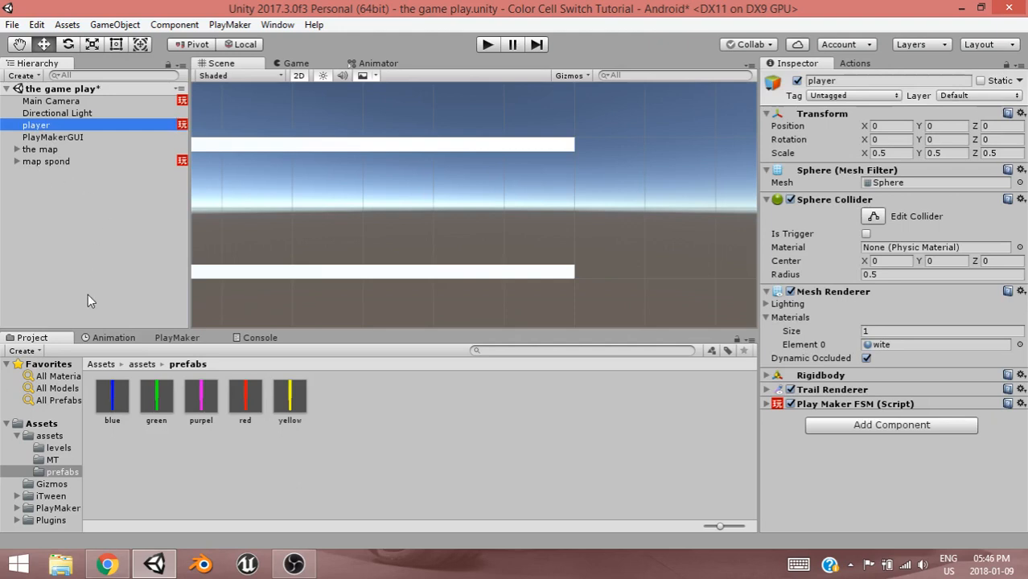
left_click(33, 162)
middle_click_drag(406, 184, 471, 171)
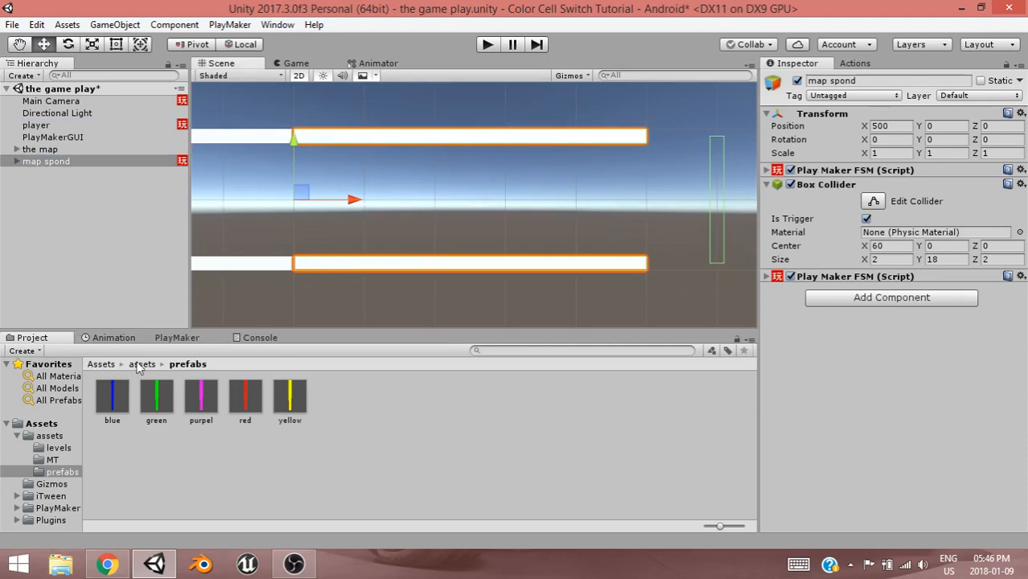
left_click(161, 338)
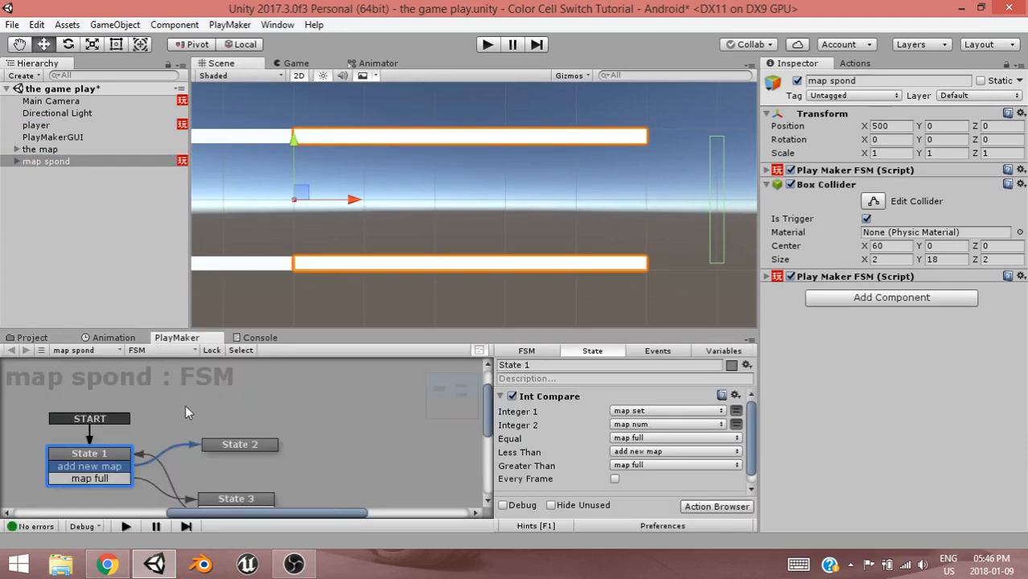
left_click(136, 406)
right_click(95, 377)
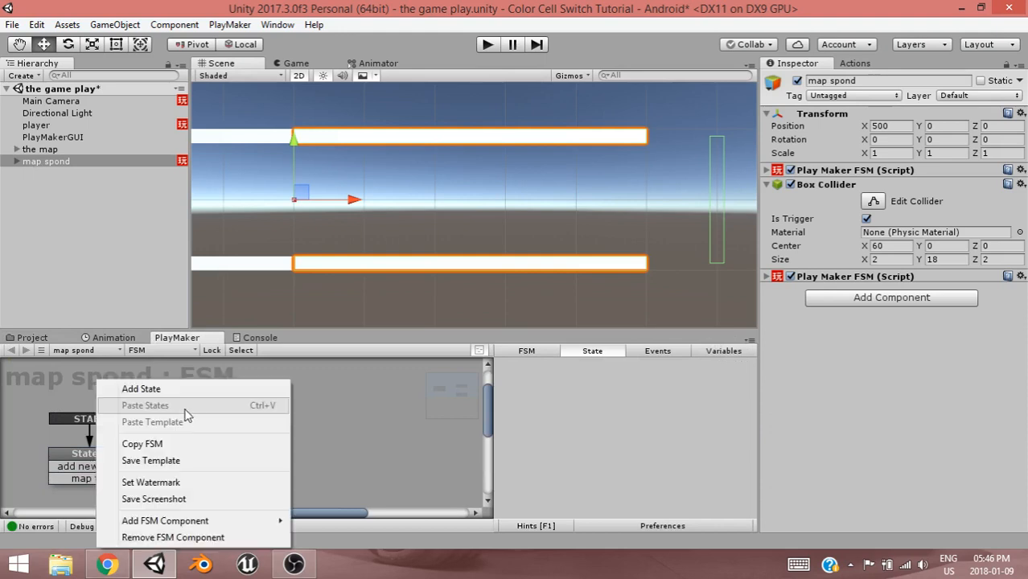
left_click(56, 389)
middle_click_drag(195, 421, 172, 403)
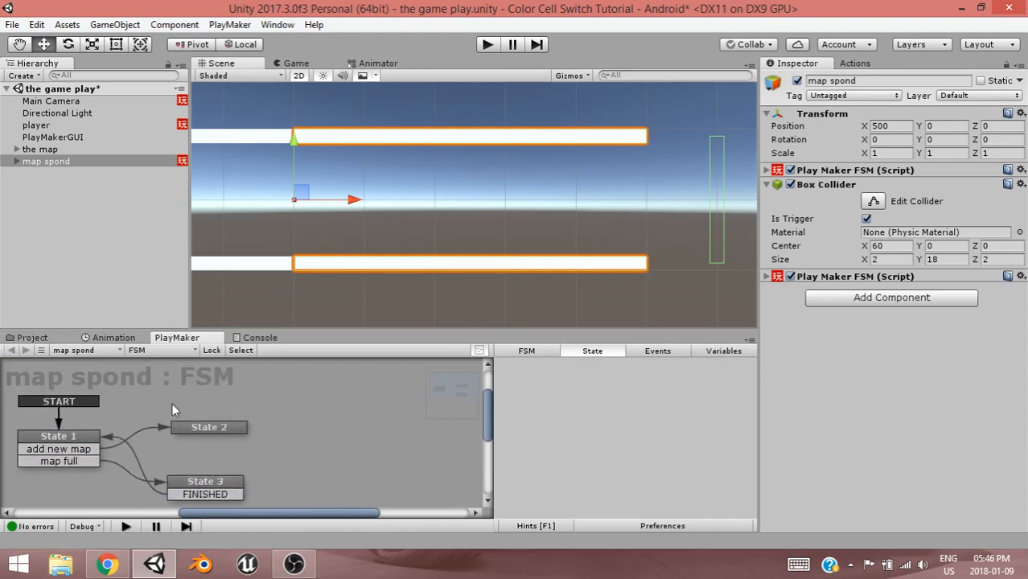
right_click(217, 433)
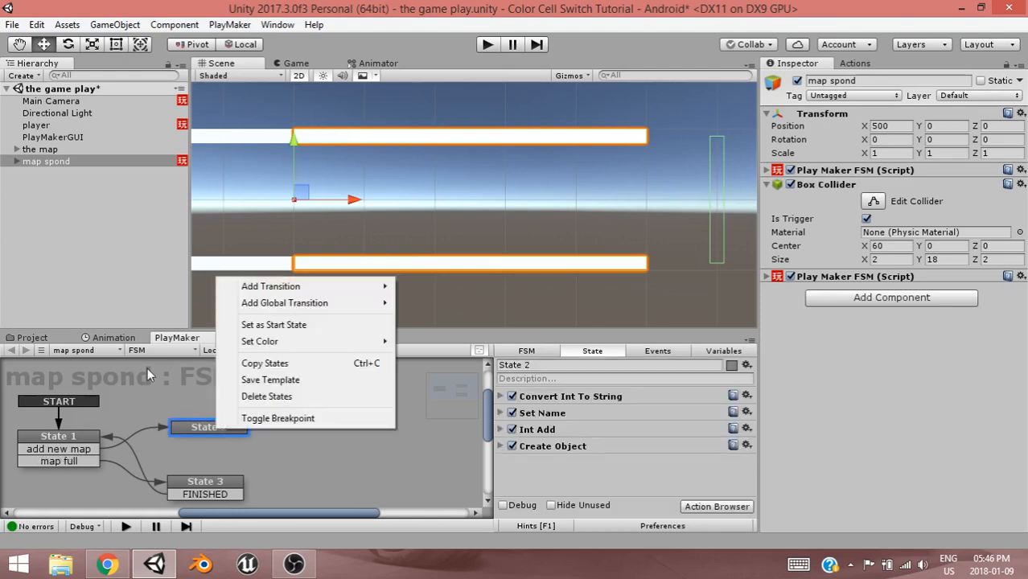
Switch to FSM 2 of the map spond object and rename it as del.
left_click(159, 350)
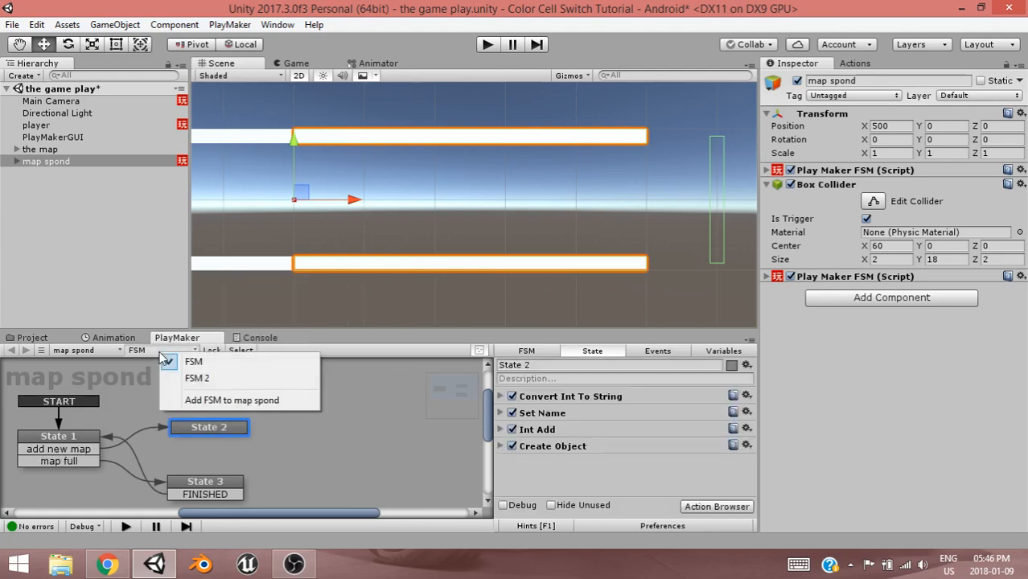
left_click(196, 378)
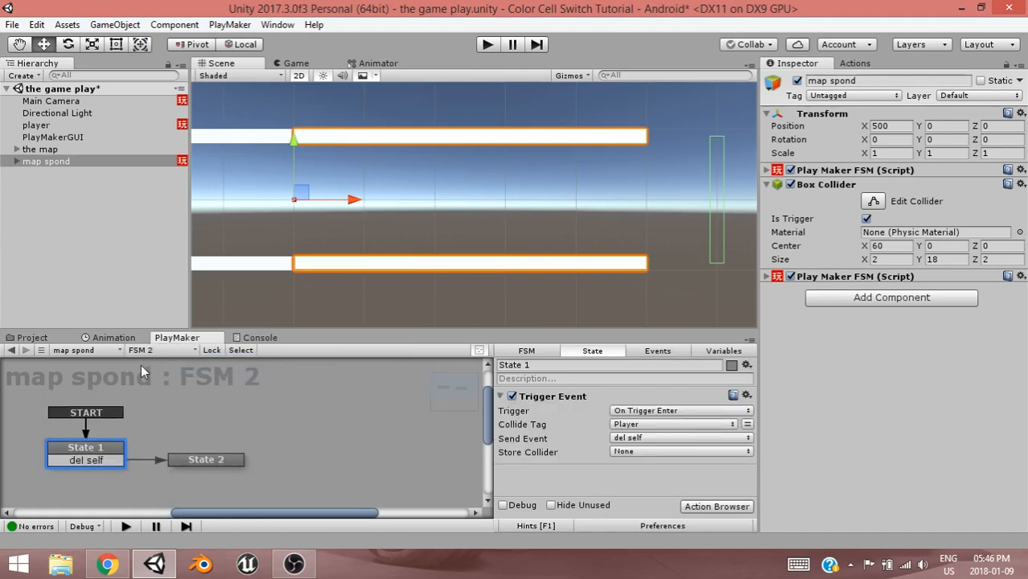
left_click(162, 351)
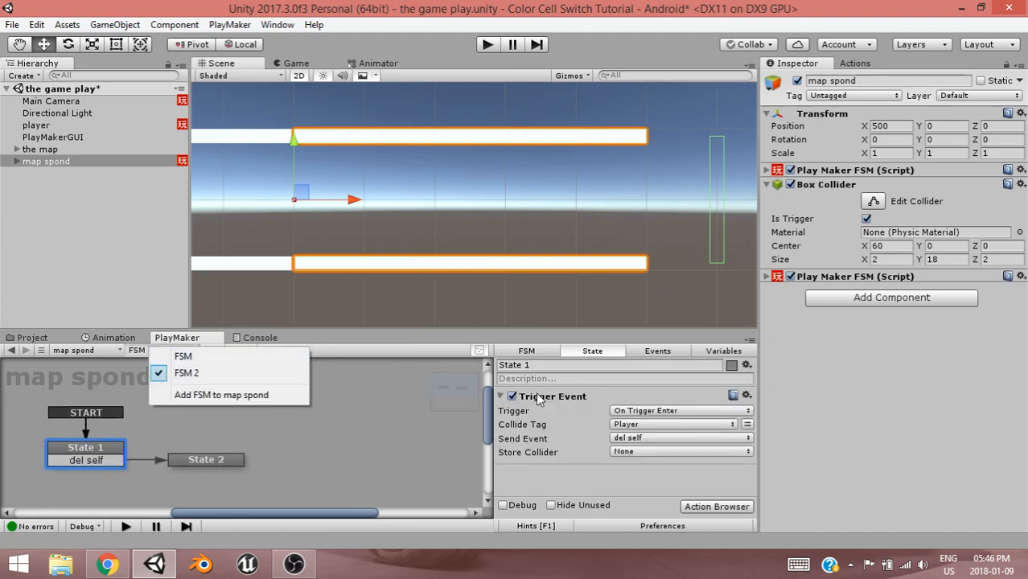
left_click(547, 352)
left_click(534, 366)
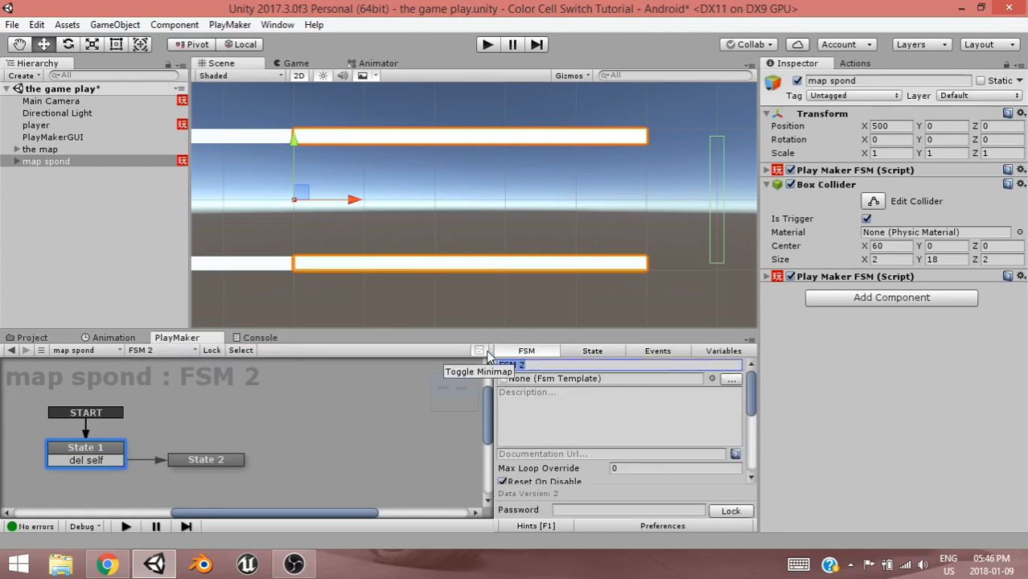
type("del")
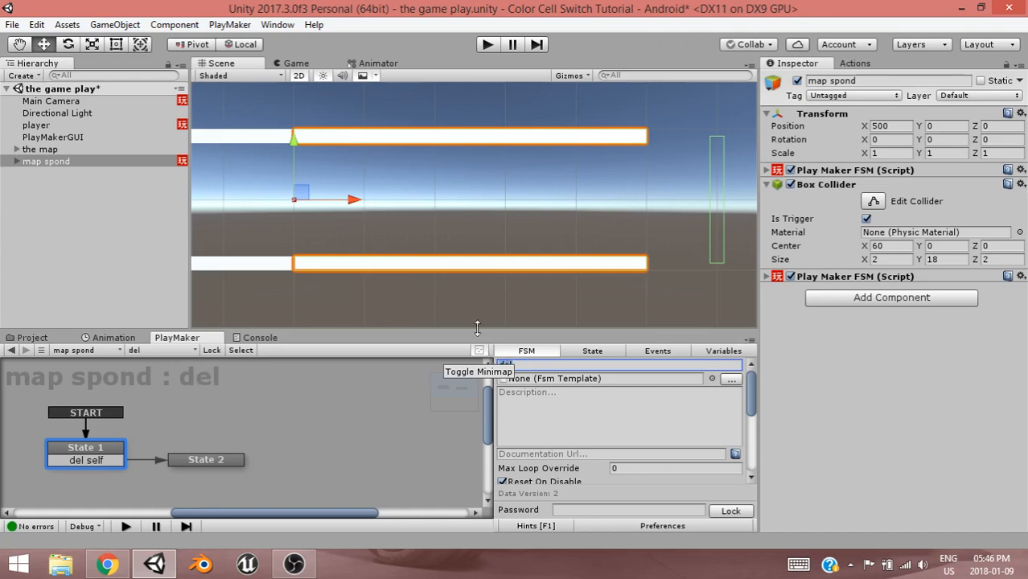
Switch to the map spond object's other state machine, FSM, and rename it as spond.
left_click(160, 350)
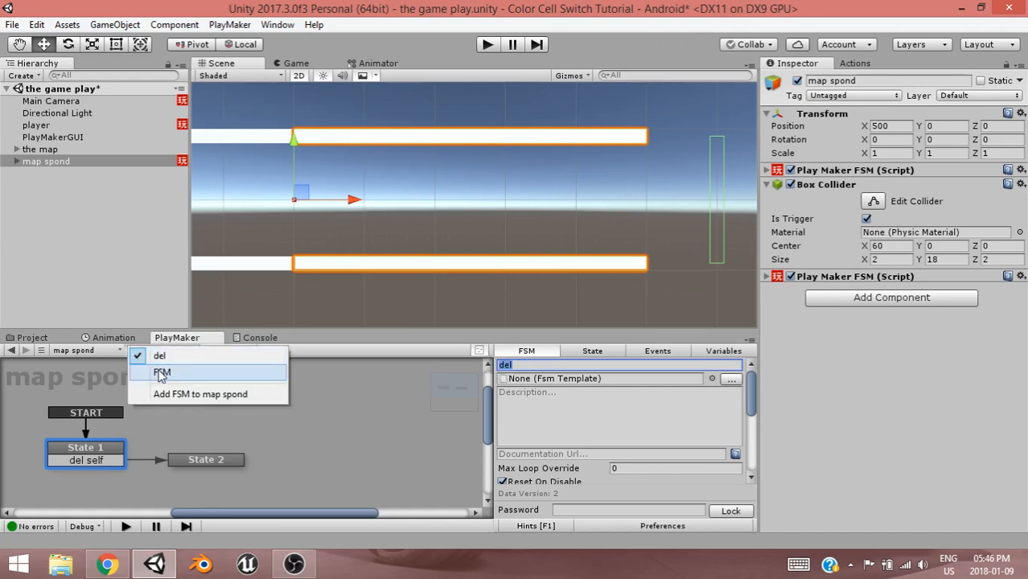
left_click(161, 374)
left_click(557, 367)
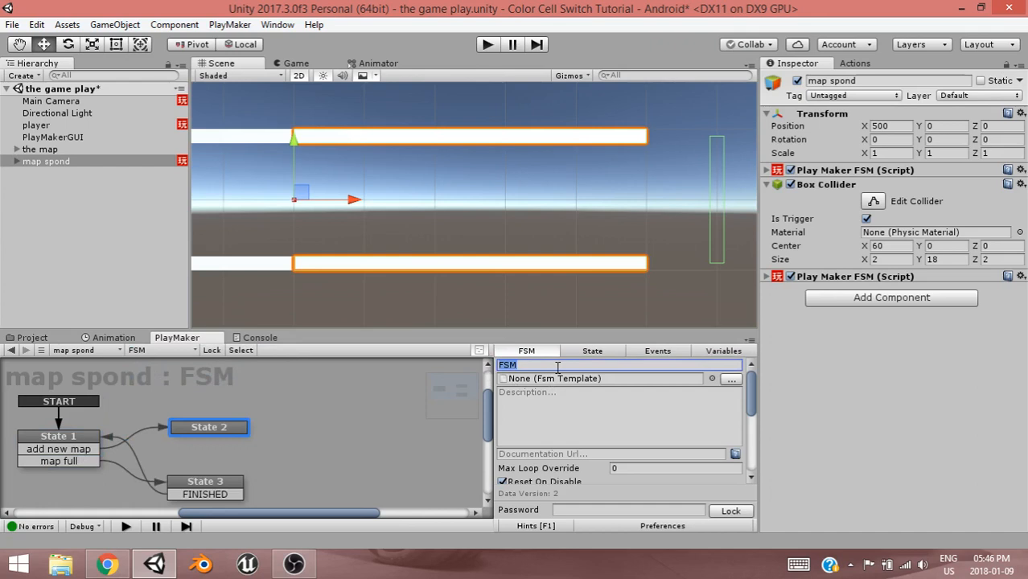
type("choos")
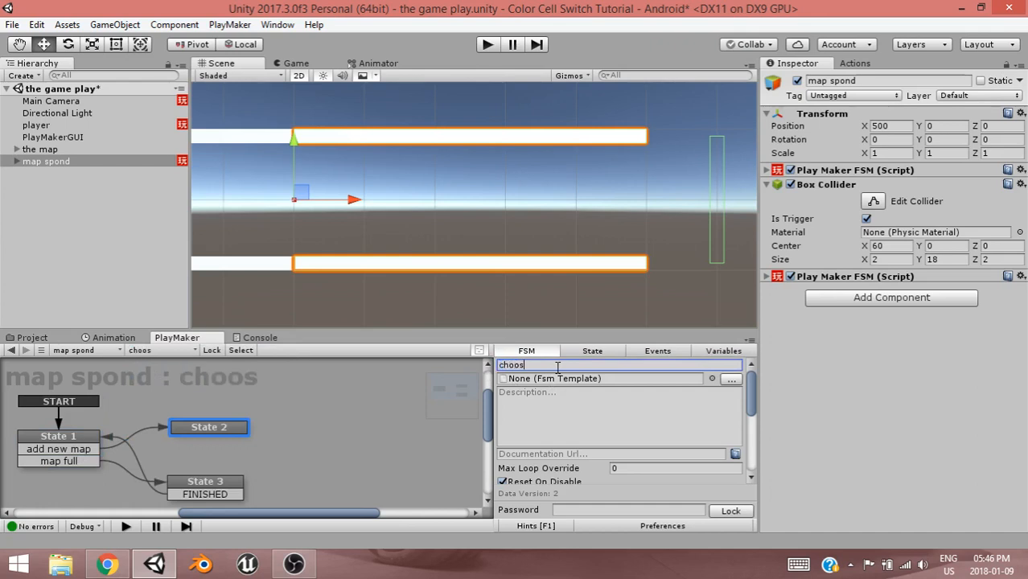
type(" c")
key("BackSpace")
key("BackSpace")
key("BackSpace")
key("BackSpace")
key("BackSpace")
key("BackSpace")
key("BackSpace")
type("sp")
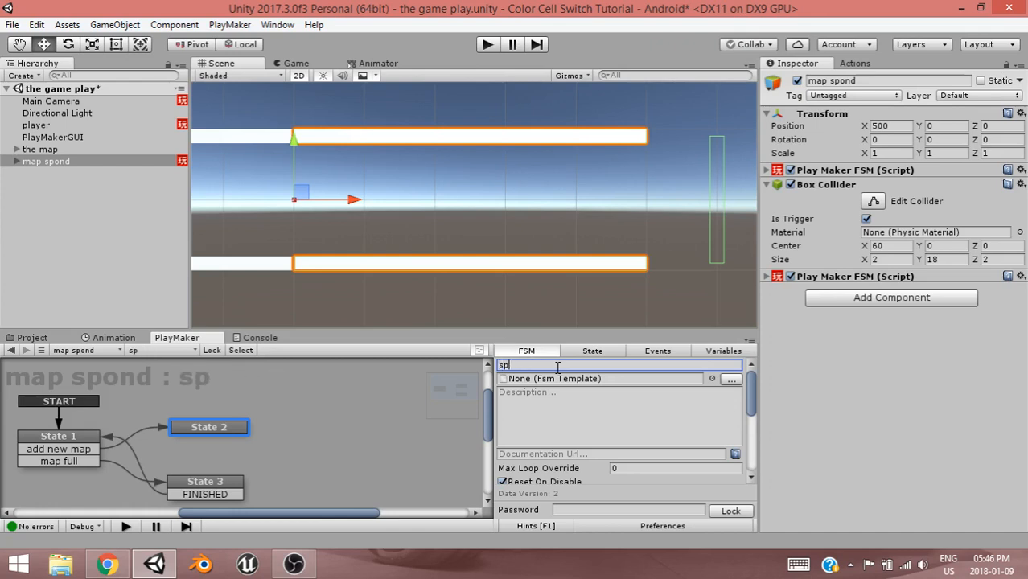
type("ond")
key("Return")
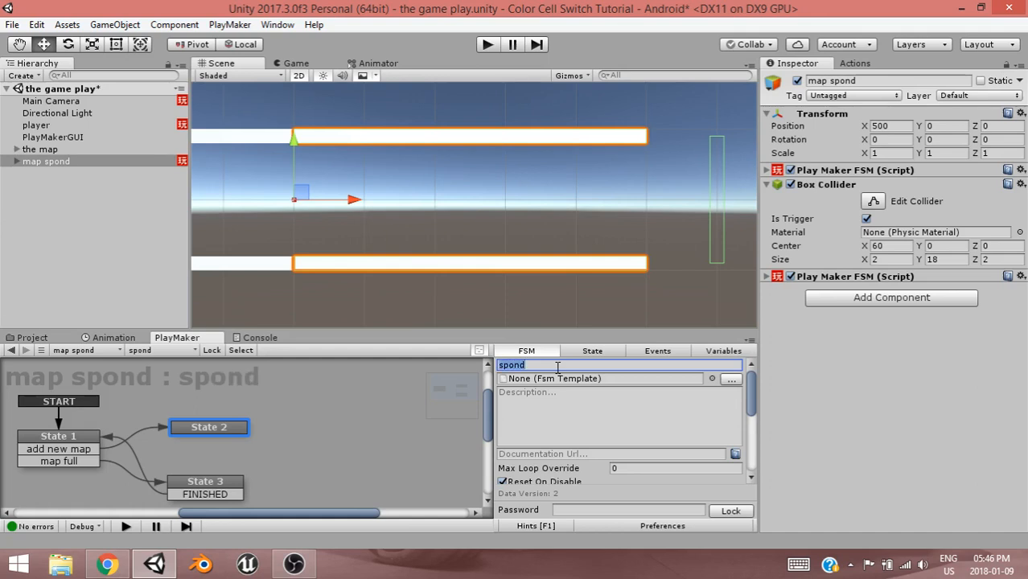
Add a third FSM to the map spond object.
left_click(158, 351)
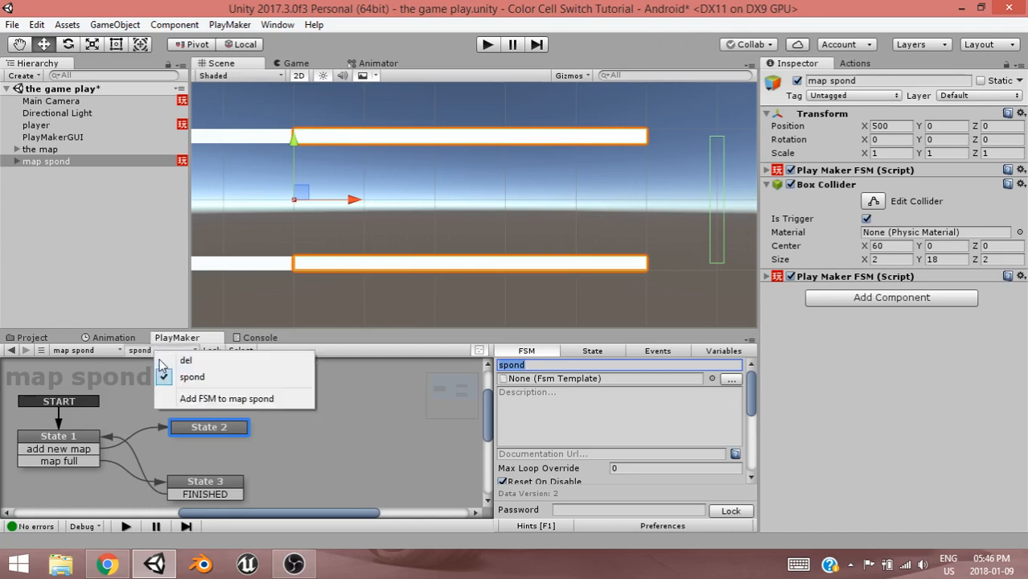
left_click(201, 399)
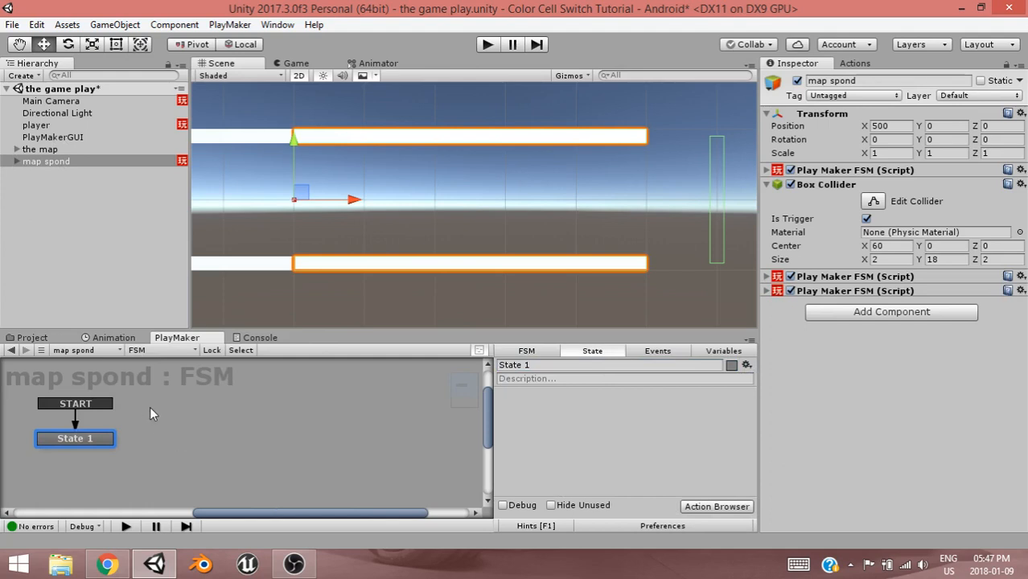
middle_click_drag(108, 415, 102, 386)
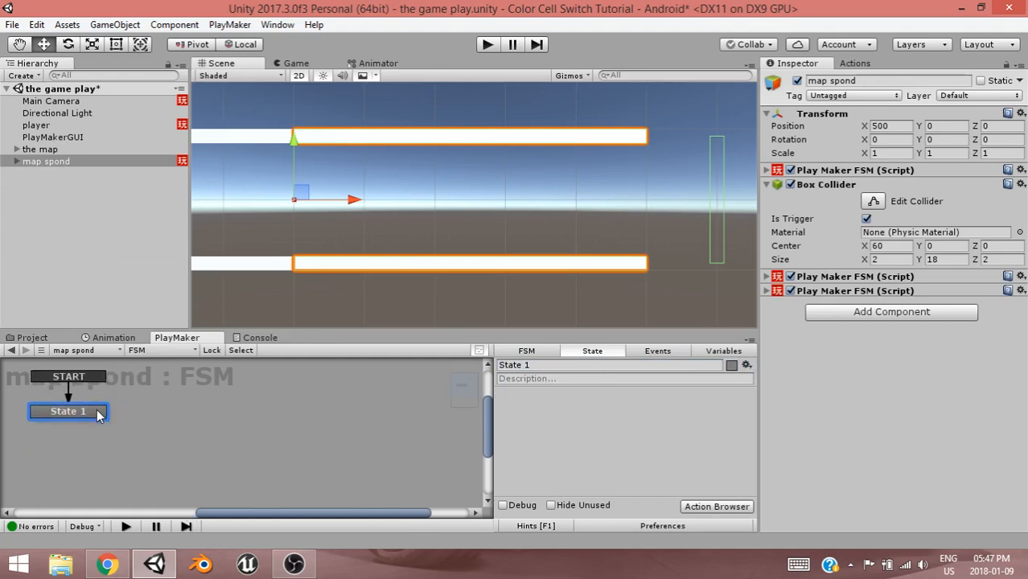
right_click(98, 413)
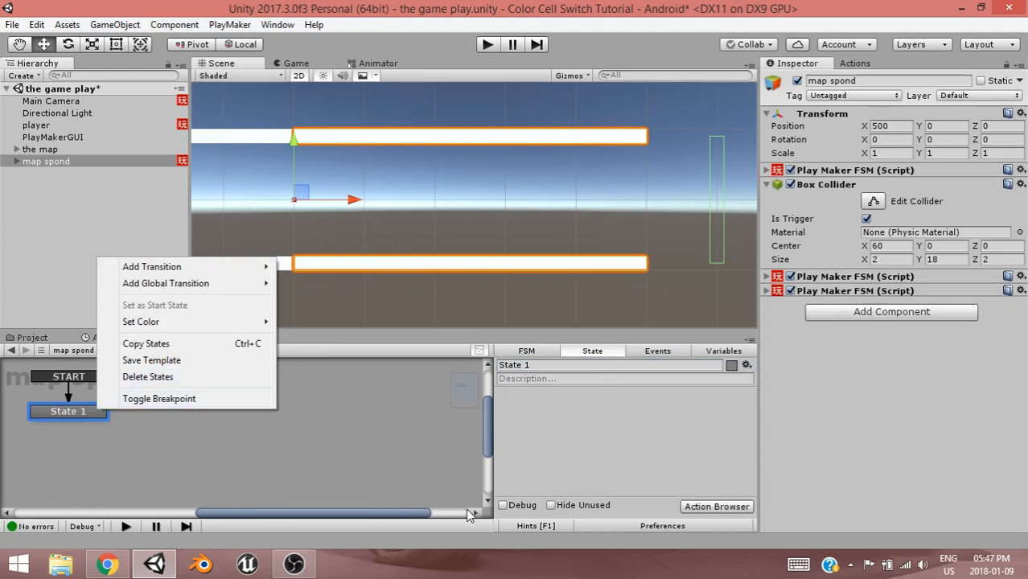
left_click(636, 465)
Search the PlayMaker actions for "random" and add a Random Int action to State 1.
left_click(731, 514)
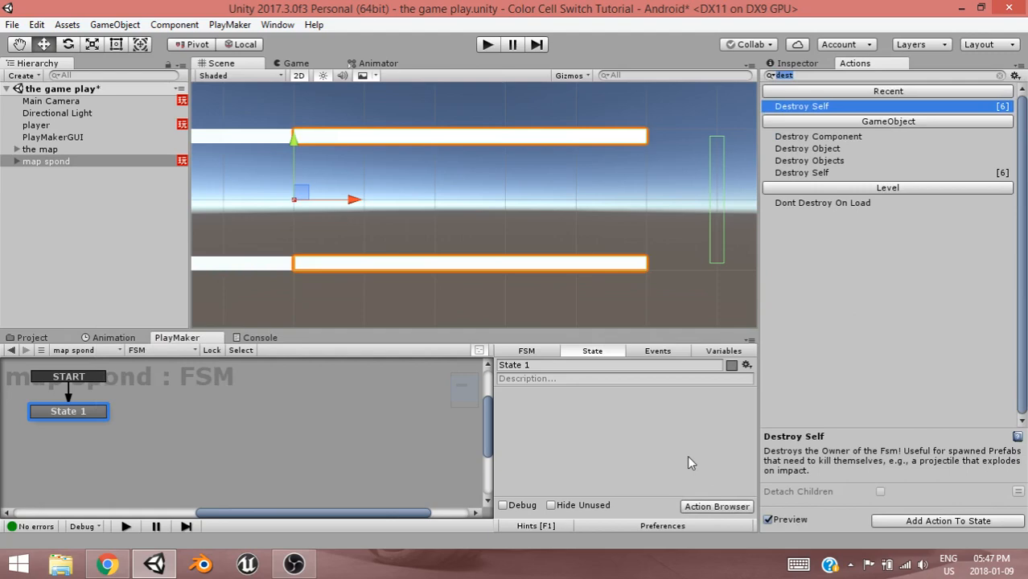
type("rand")
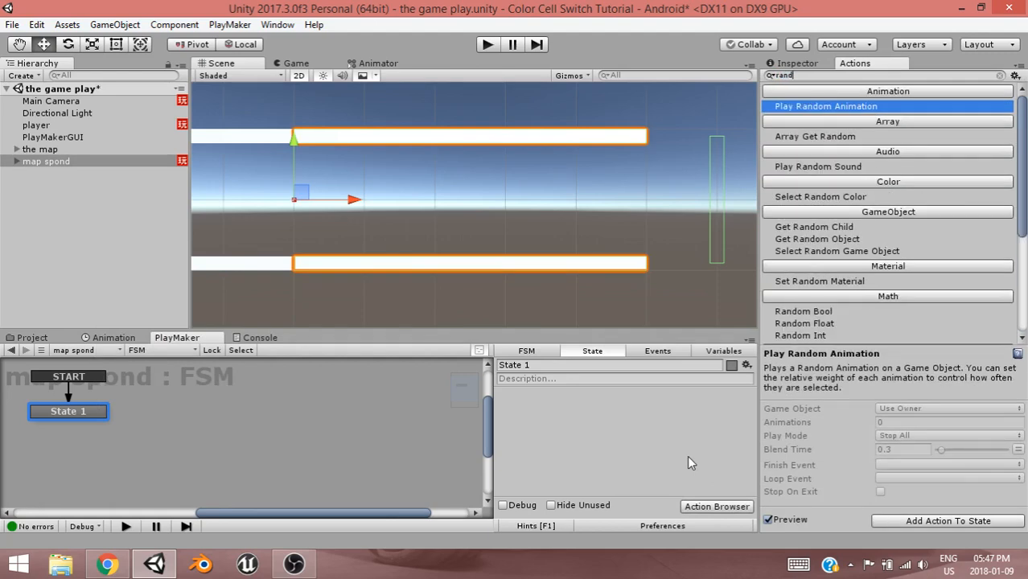
type("om")
double_click(801, 335)
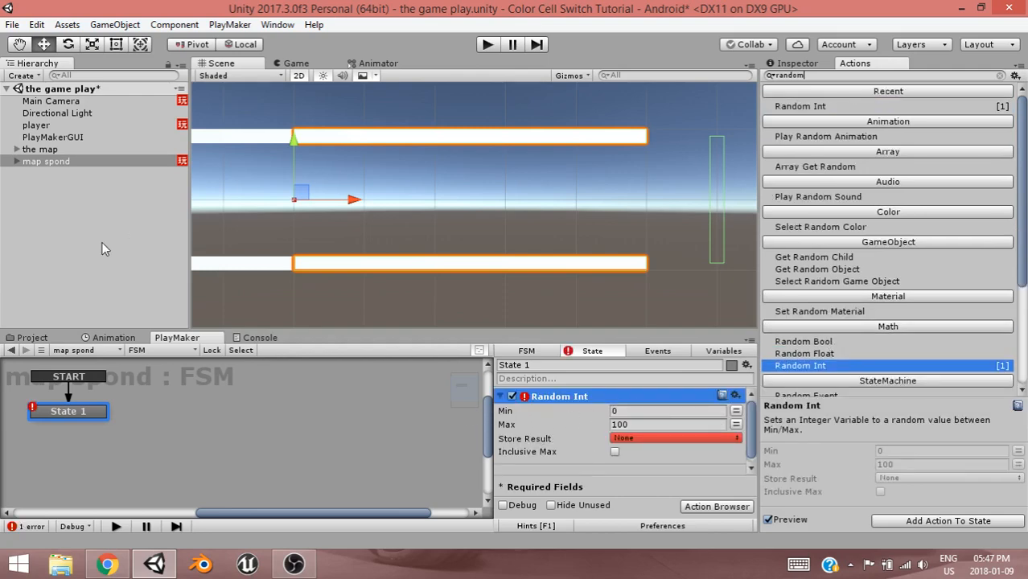
Set the Random Int action's minimum to 1 and maximum to 5, and enable Inclusive Max.
left_click(658, 412)
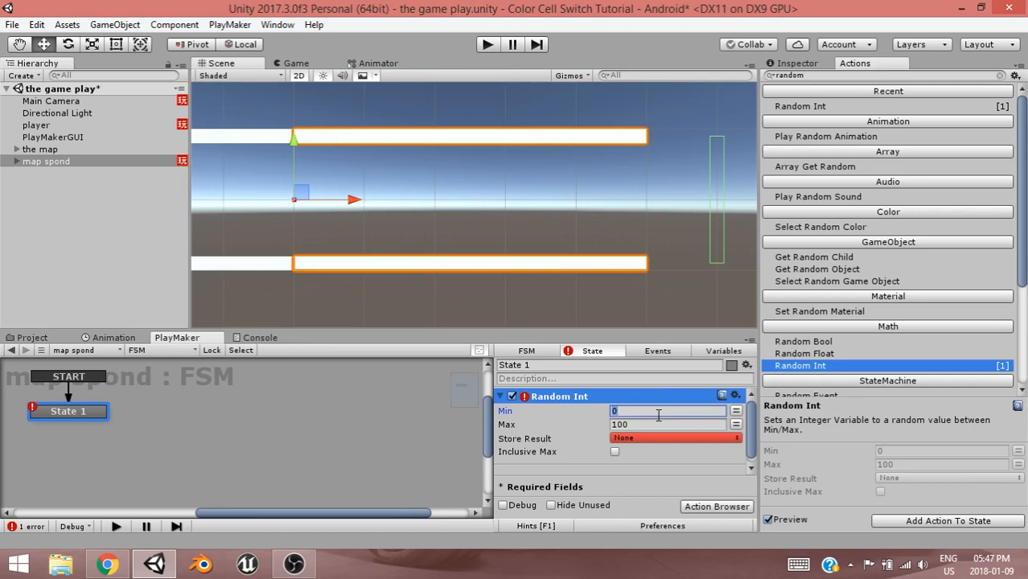
type("1")
left_click(639, 422)
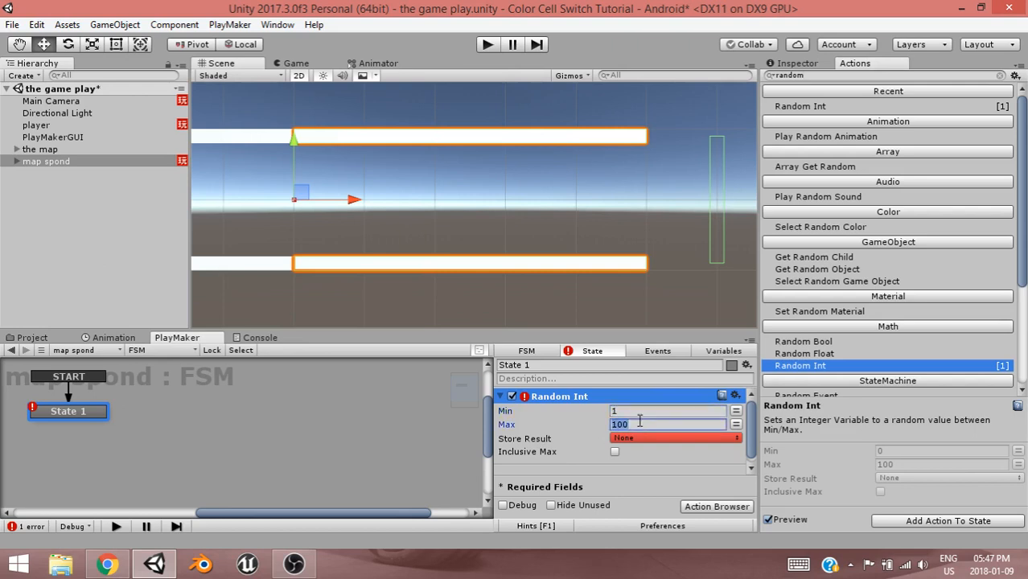
type("5")
key("Return")
left_click(615, 452)
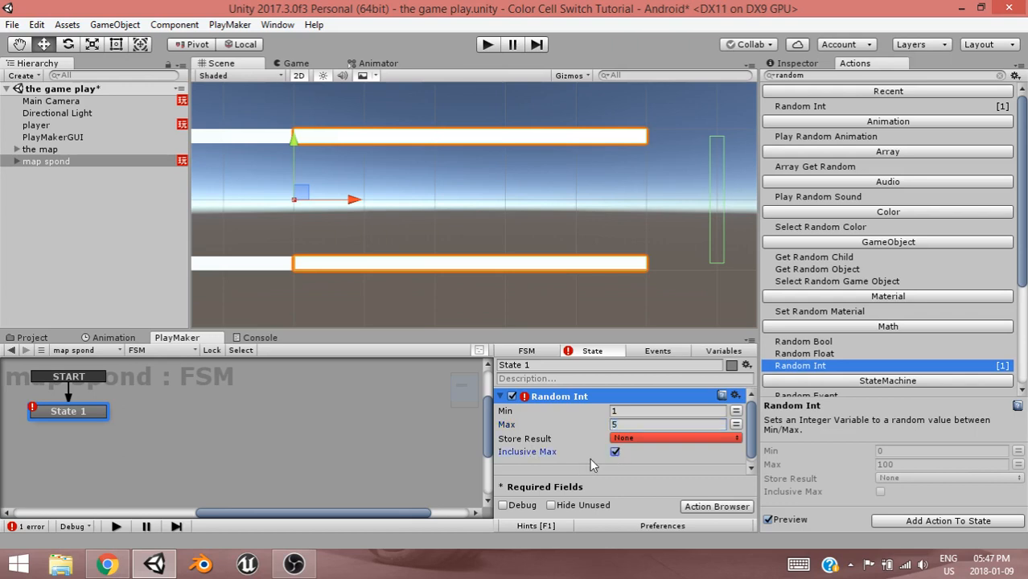
Store the Random Int result in a new variable named color num, and collapse the action.
left_click(691, 441)
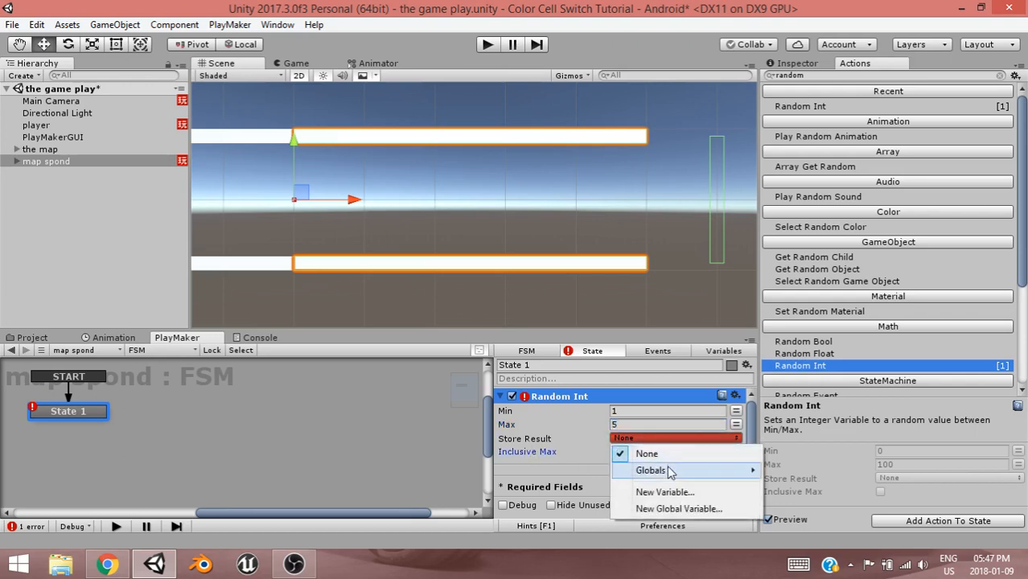
mouse_move(667, 474)
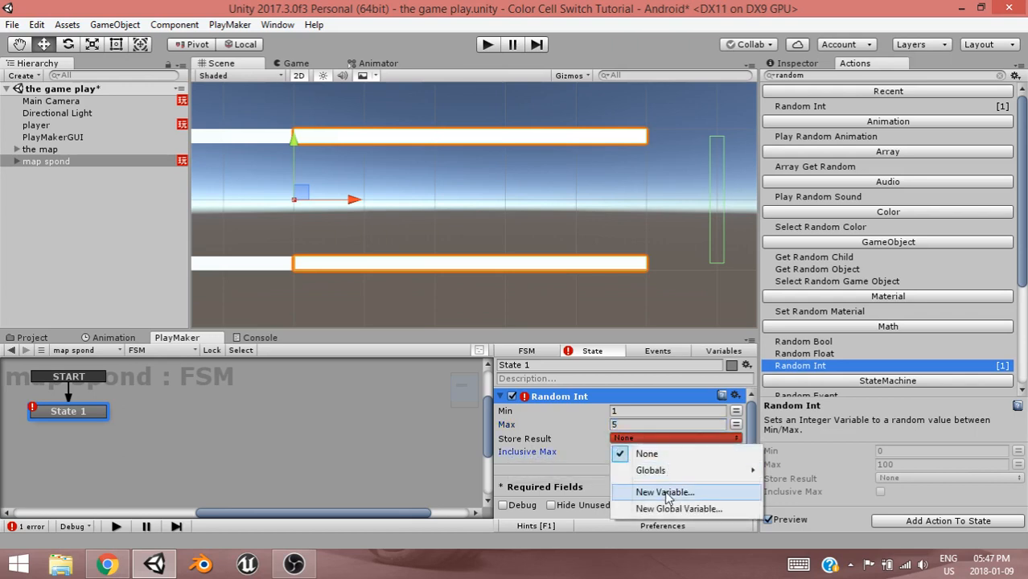
left_click(667, 492)
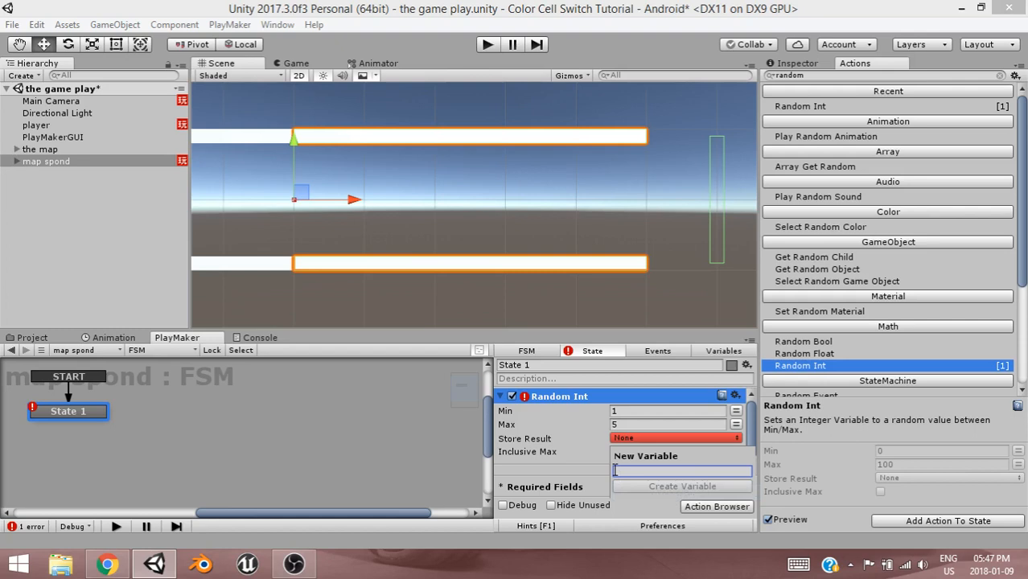
type("se")
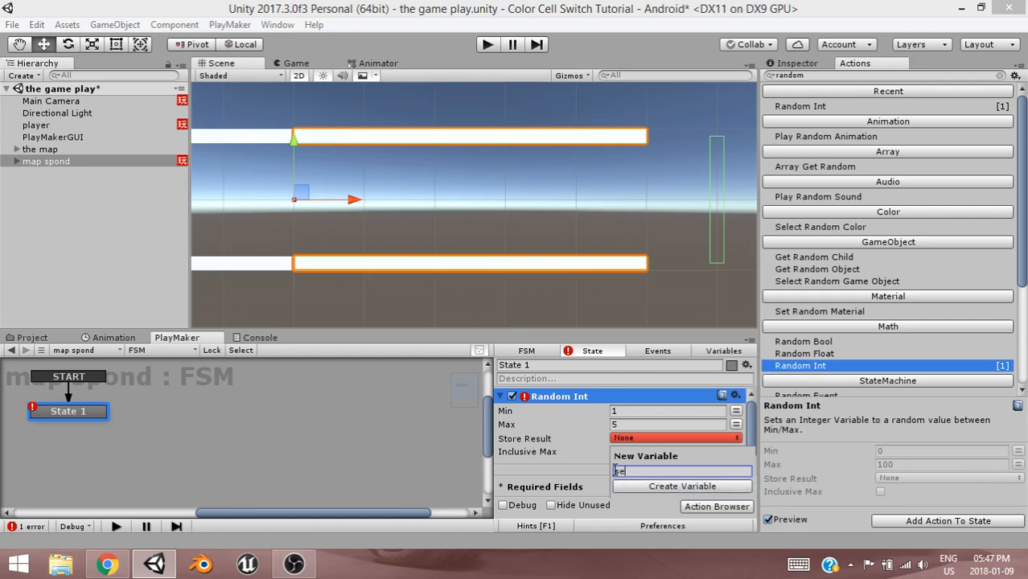
type("t")
key("BackSpace")
key("BackSpace")
key("BackSpace")
key("BackSpace")
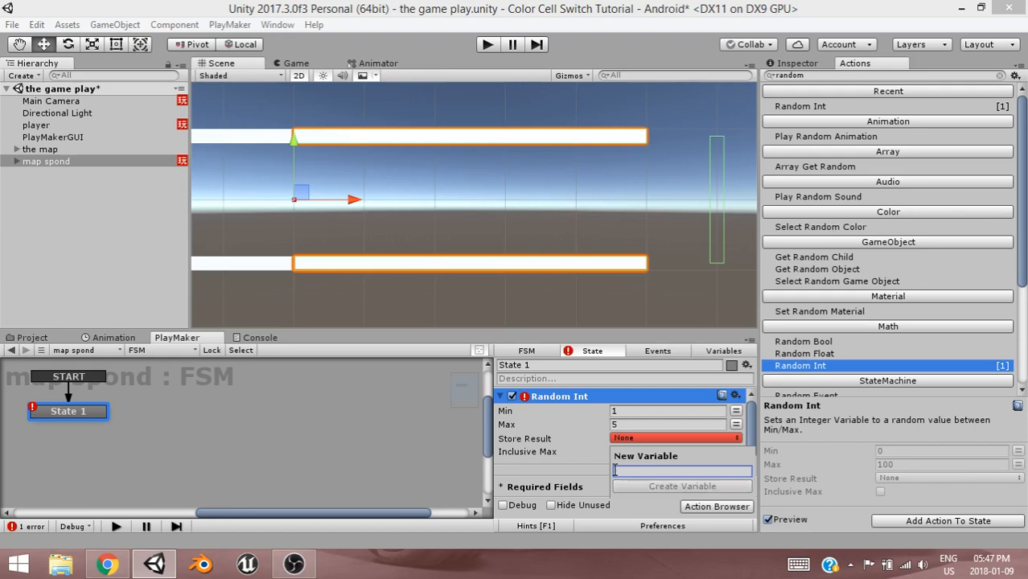
type("co")
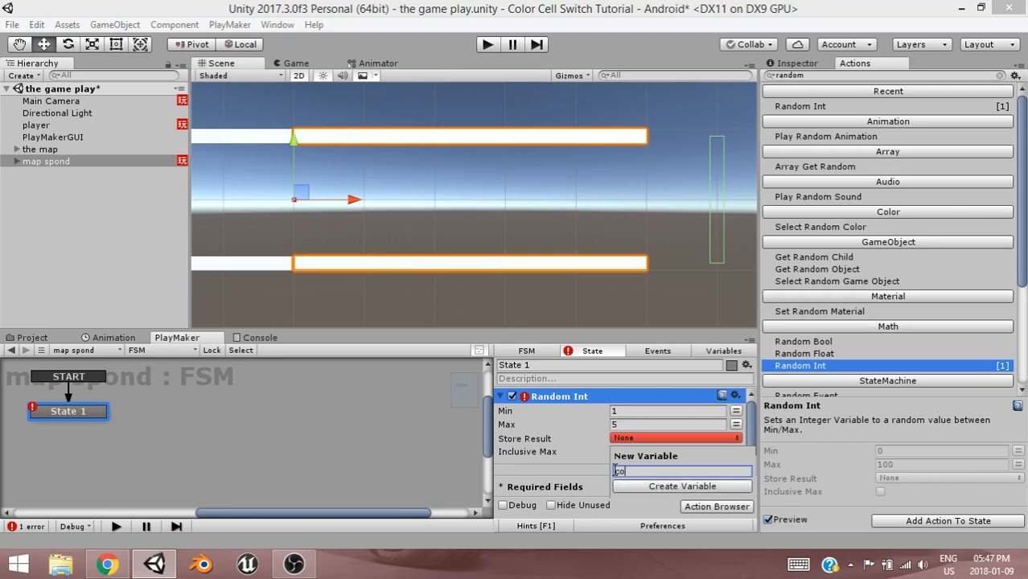
type("lor num")
key("Return")
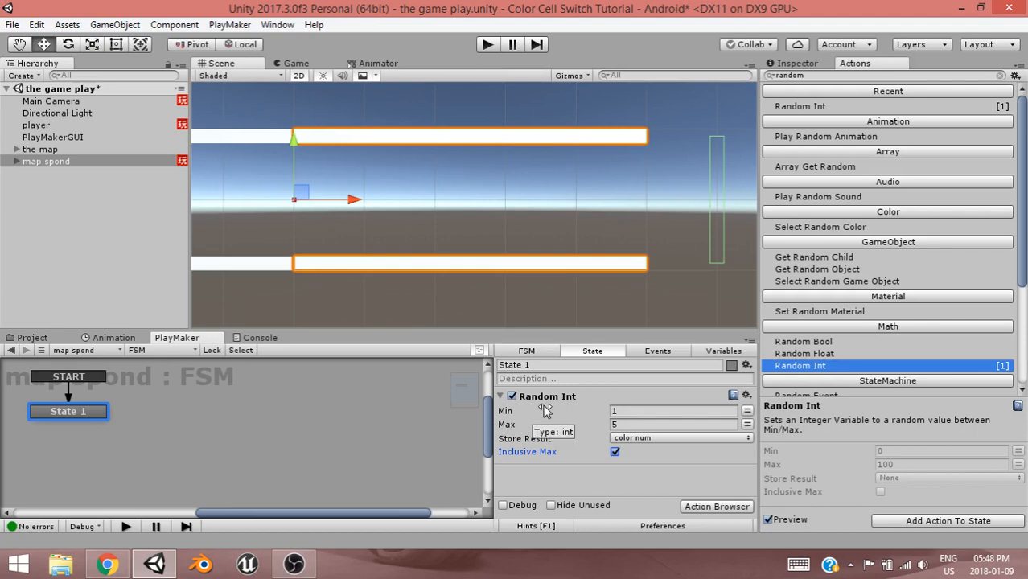
left_click(501, 396)
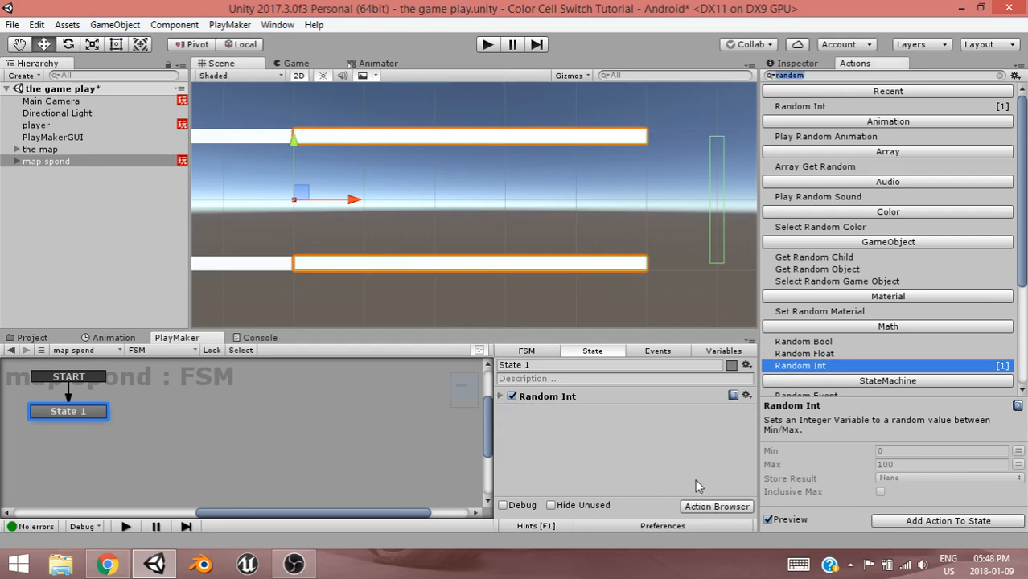
Search the actions for "int com" and add an Int Compare action to State 1.
type("int")
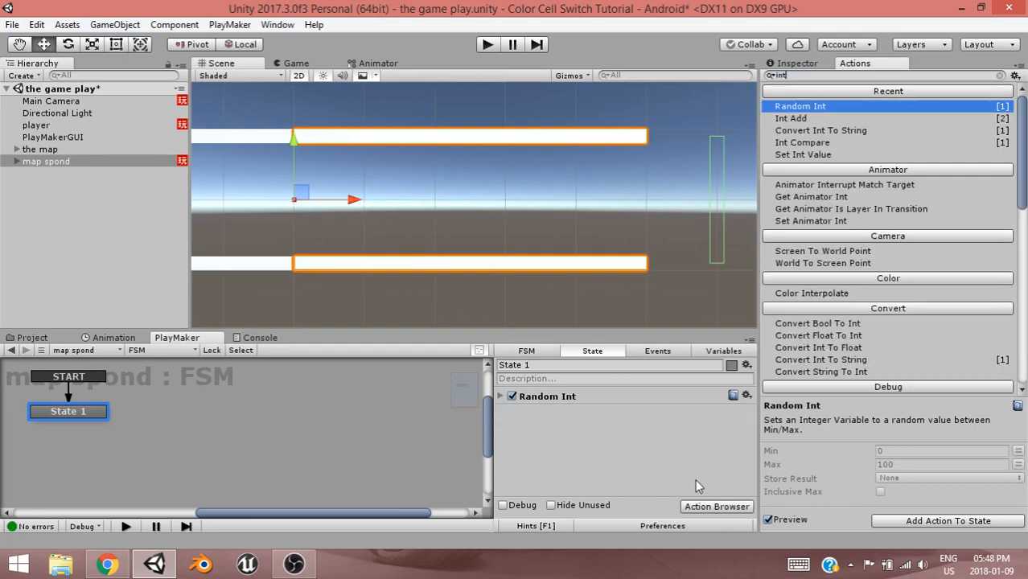
type(" com")
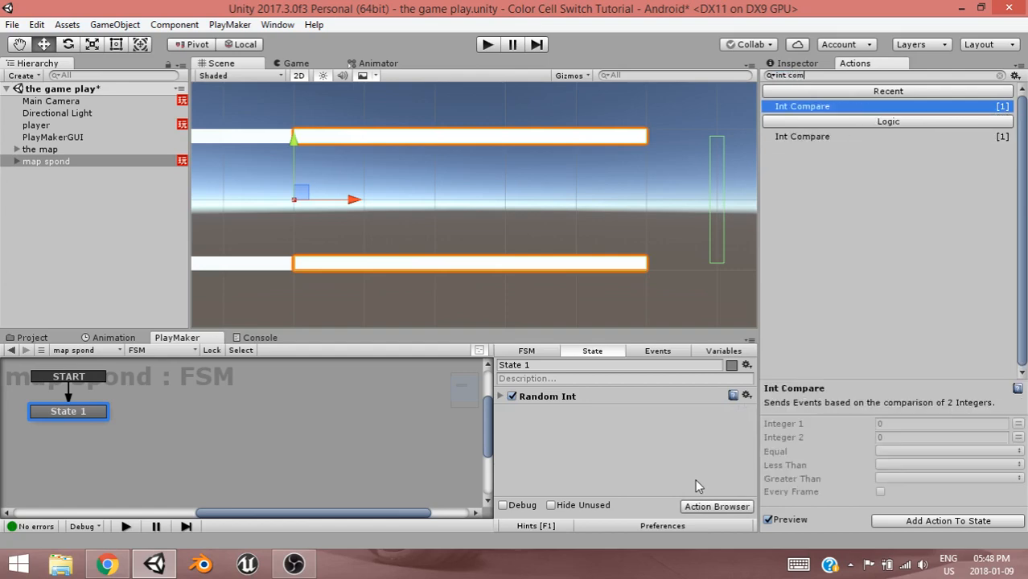
key("Return")
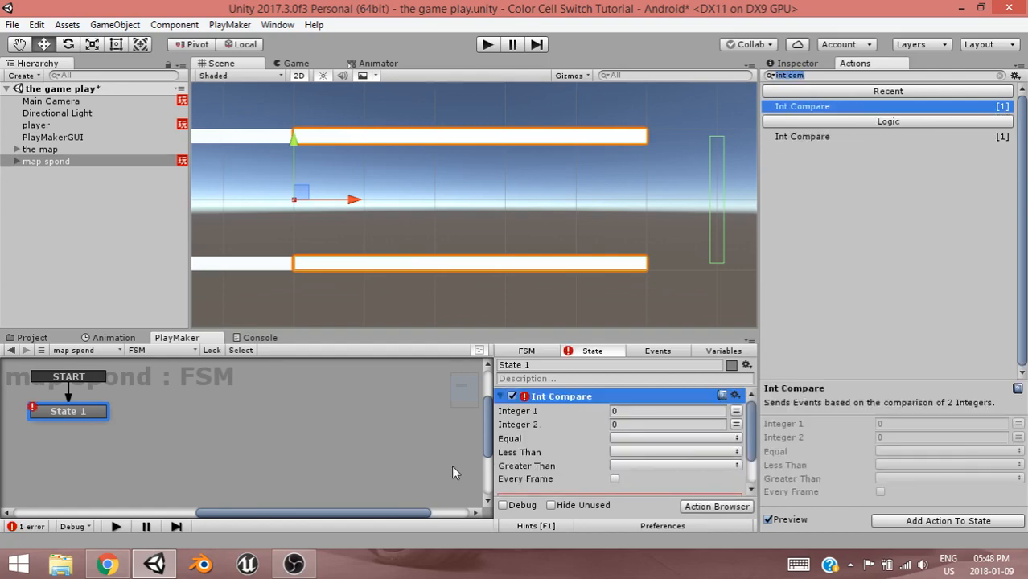
Move the Int Compare action to the end of State 1's action list, below Random Int.
scroll(521, 424, "down", 2)
scroll(519, 420, "up", 2)
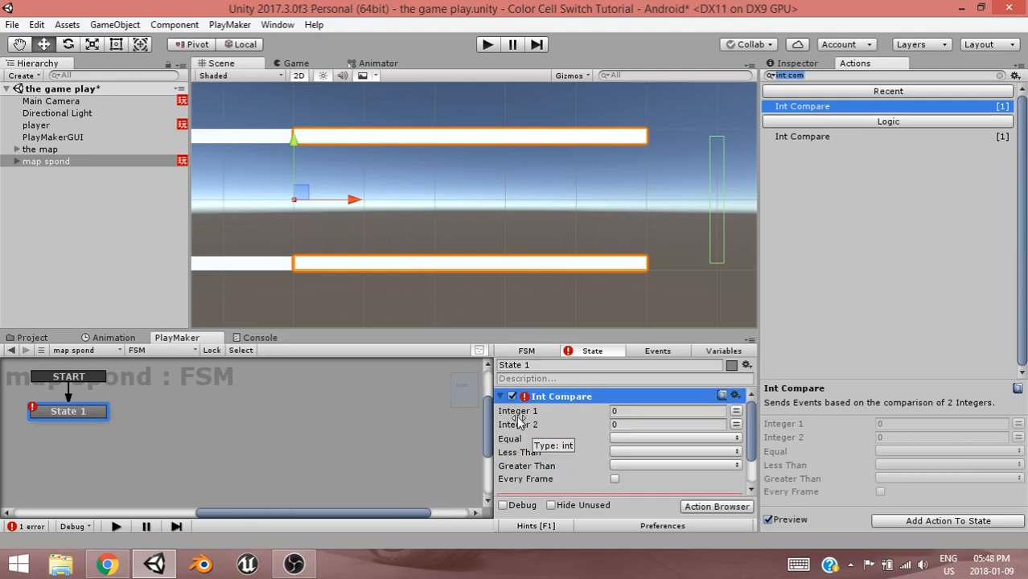
left_click(501, 396)
mouse_move(515, 397)
left_mouse_down()
mouse_move(531, 438)
mouse_move(519, 409)
left_mouse_up()
left_click(500, 396)
scroll(549, 434, "down", 2)
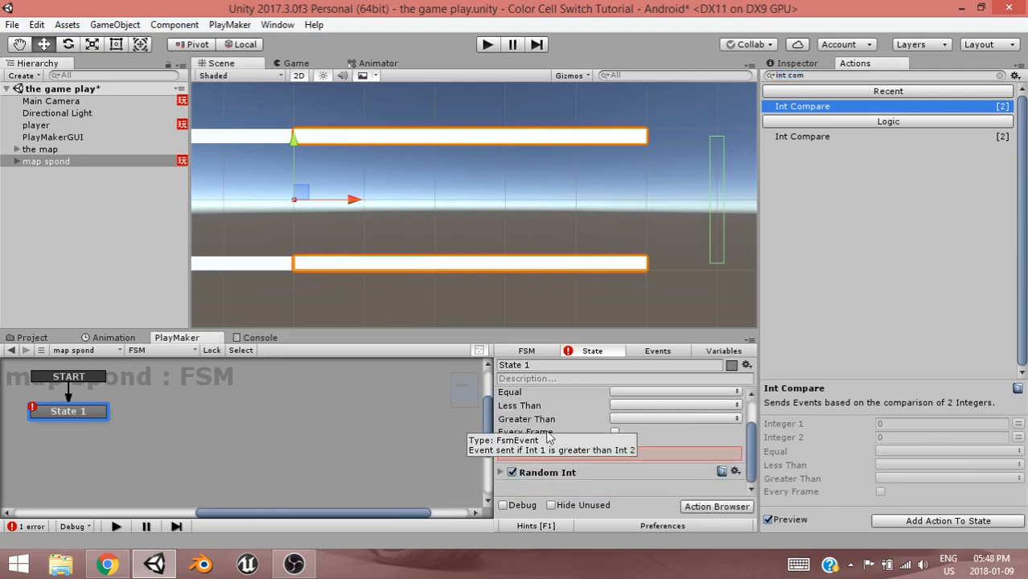
scroll(566, 402, "up", 2)
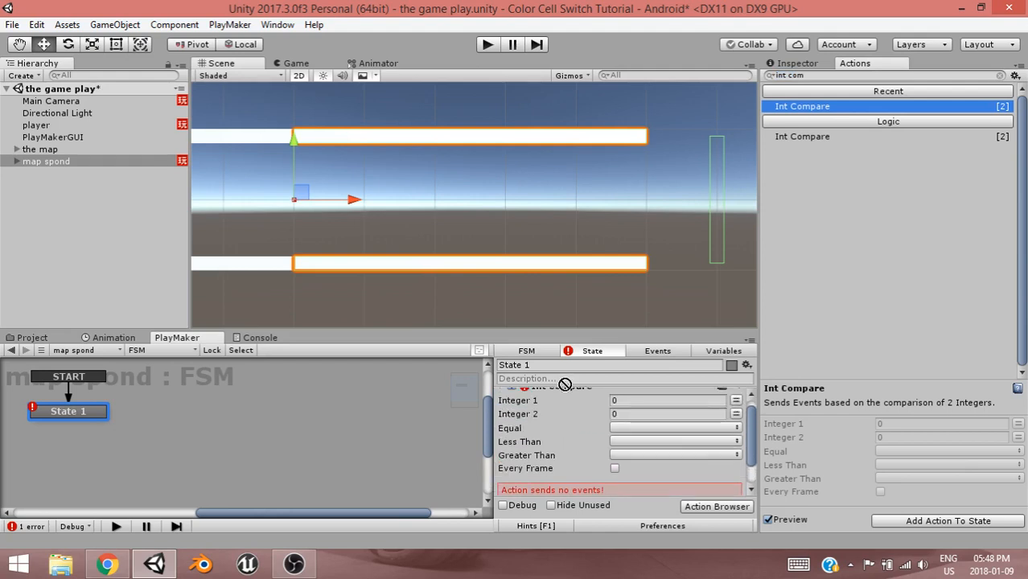
scroll(565, 384, "up", 1)
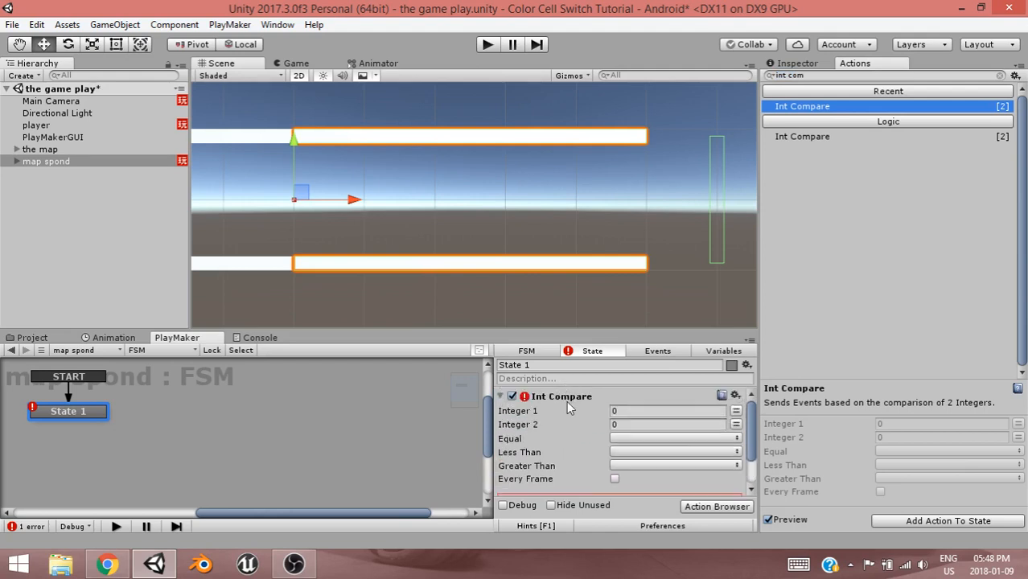
left_click(734, 395)
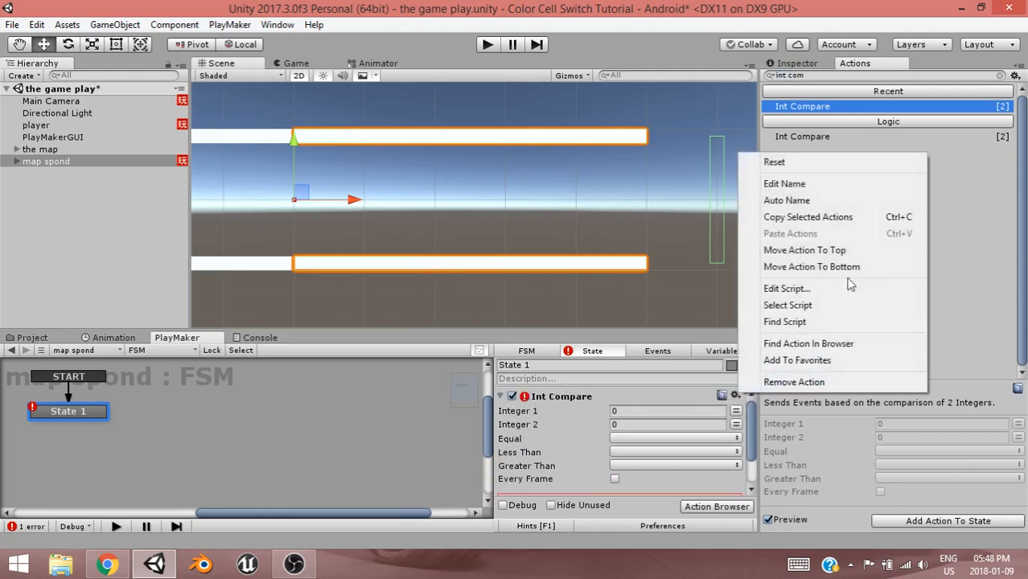
left_click(808, 267)
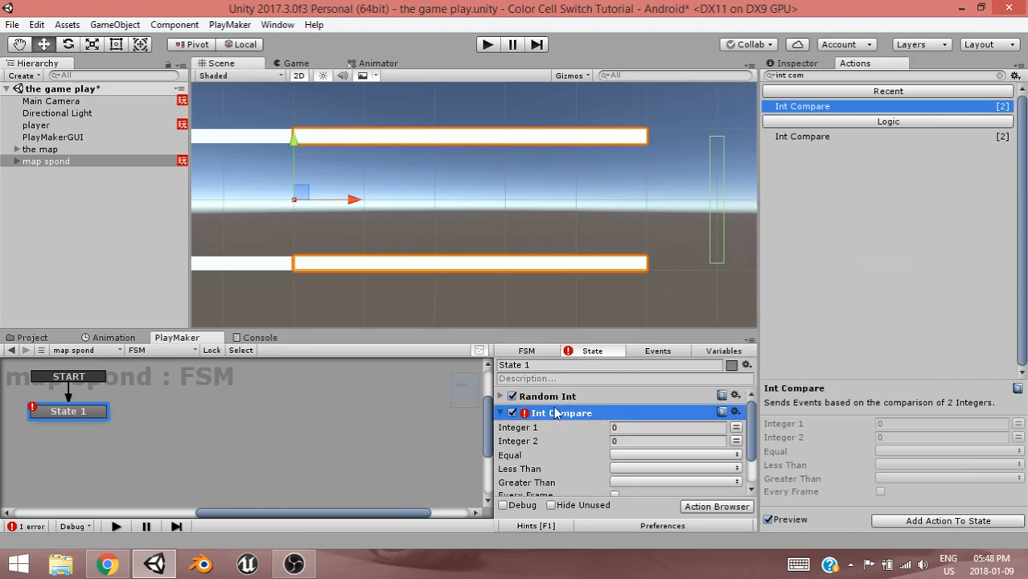
Have Int Compare use the color num variable as Integer 1 and set Integer 2 to 1.
left_click(735, 428)
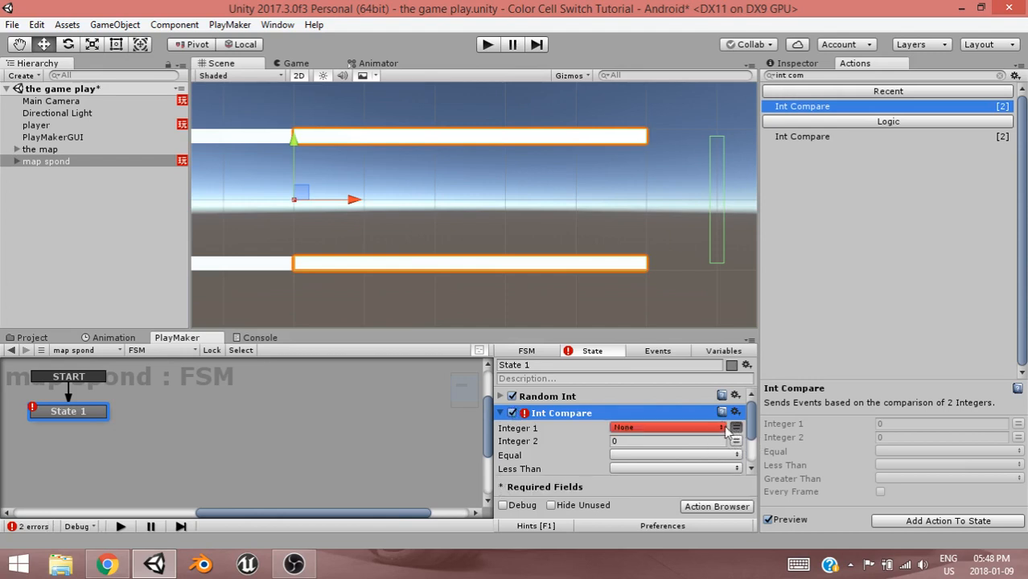
left_click(642, 429)
left_click(648, 459)
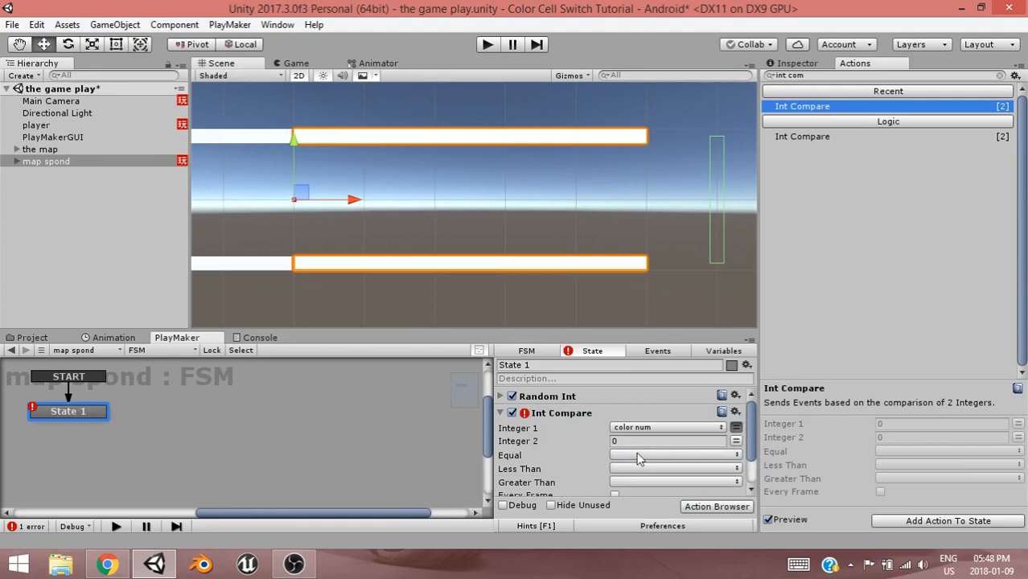
left_click(636, 441)
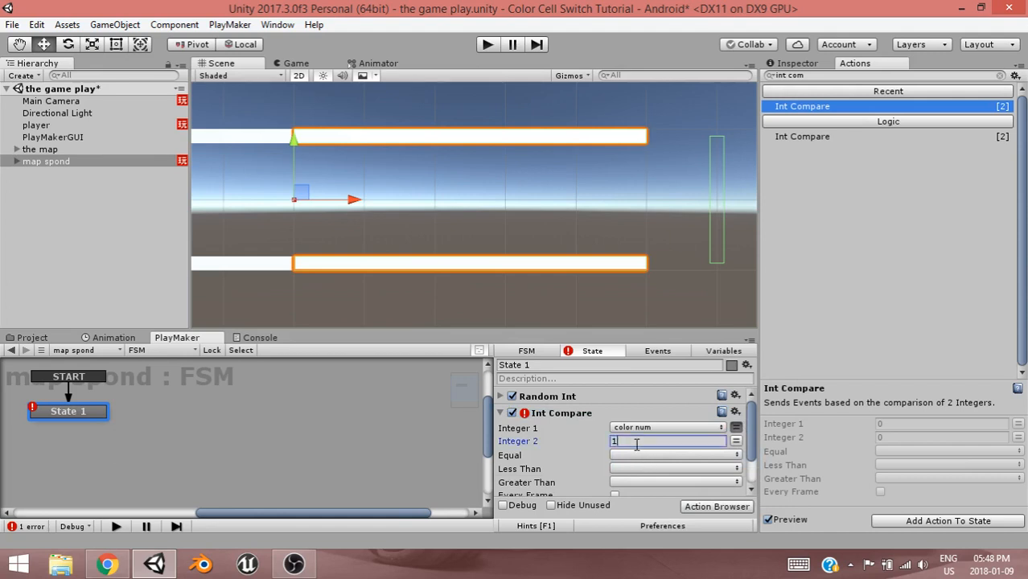
type("1")
Create a new event named red for the Equal result of Int Compare and add its transition to State 1.
left_click(644, 456)
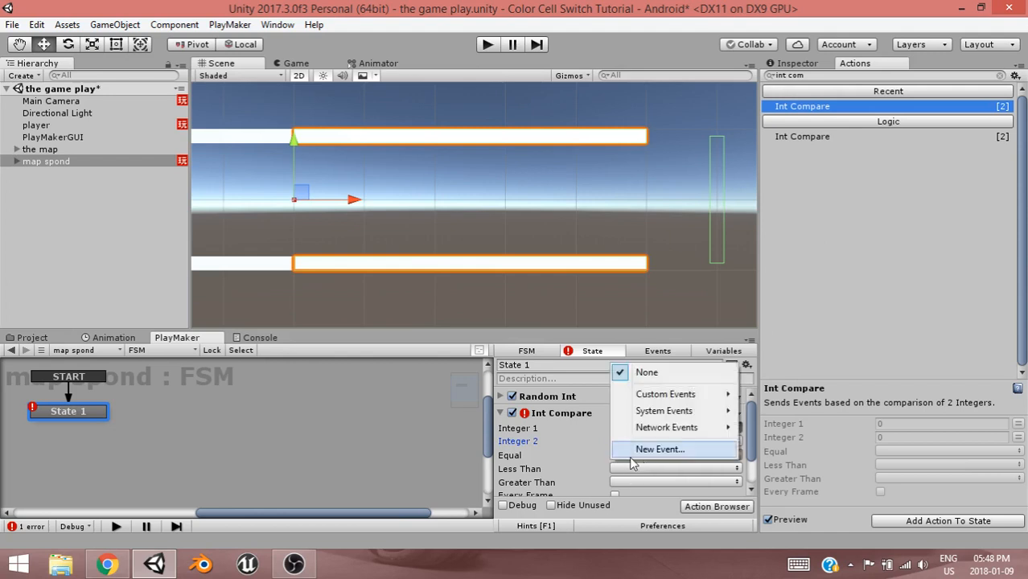
left_click(648, 449)
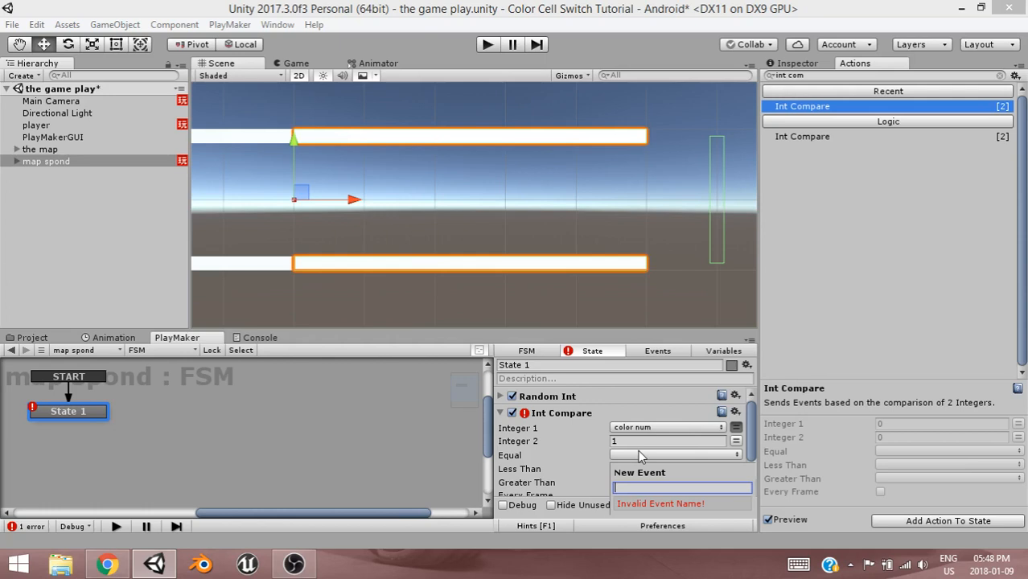
type("red")
key("Return")
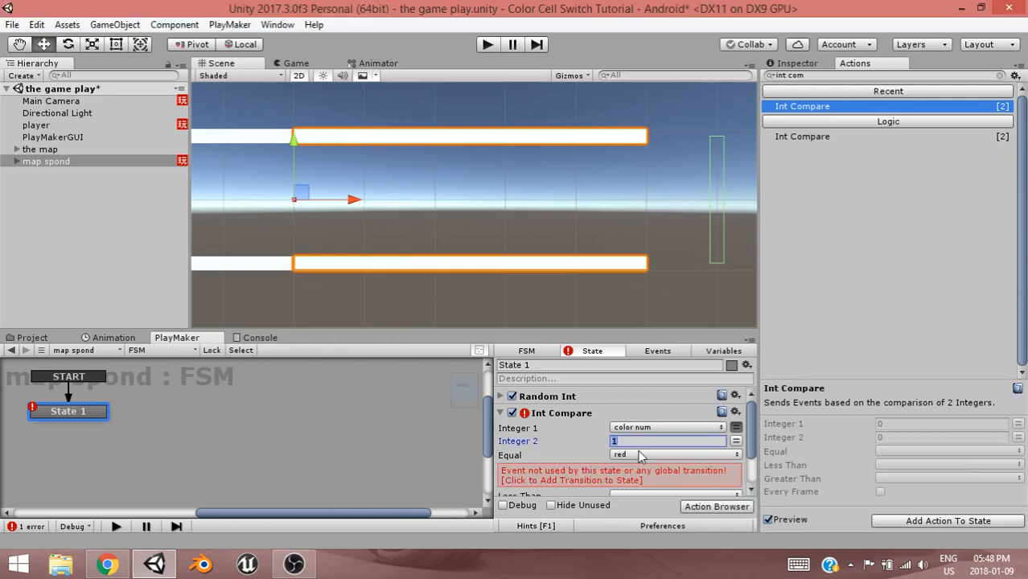
left_click(619, 478)
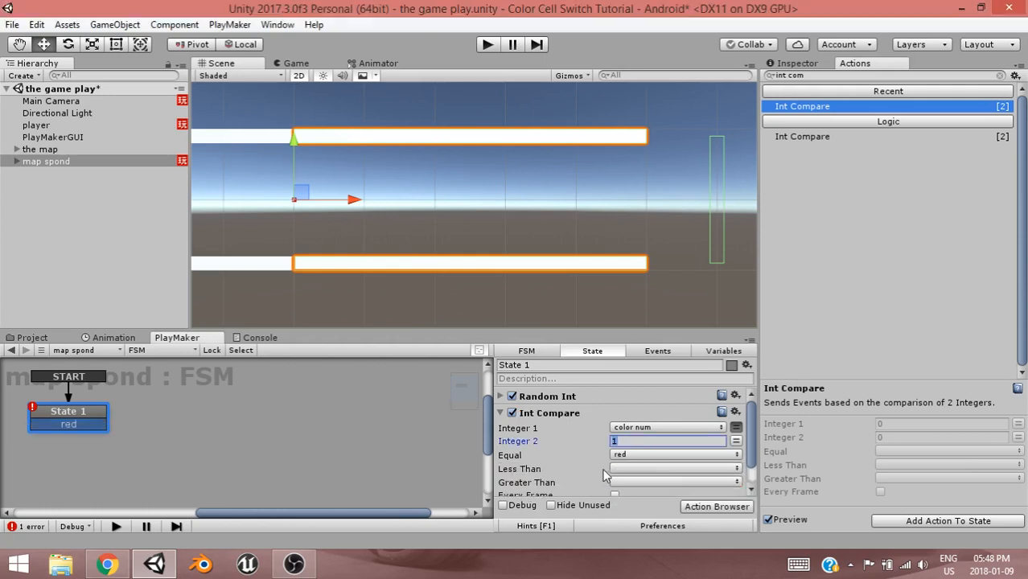
Collapse the Int Compare action and duplicate it four times in State 1.
left_click(501, 413)
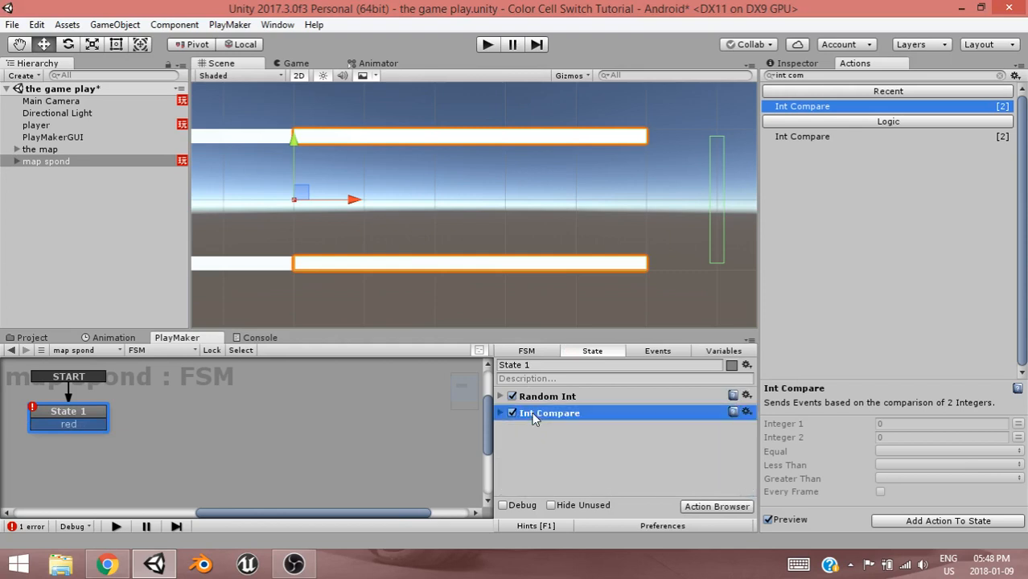
key("ctrl+d")
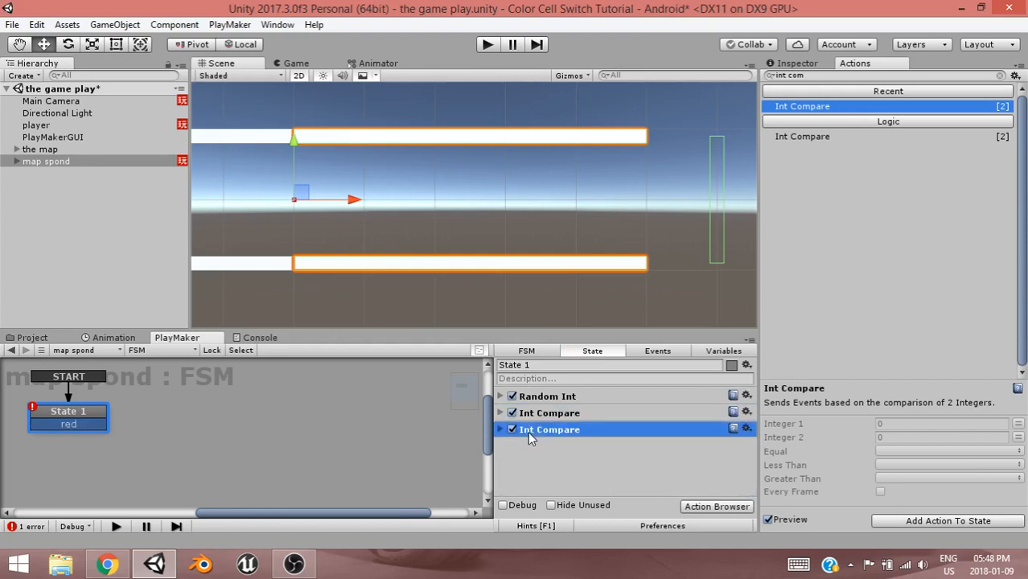
key("ctrl+d")
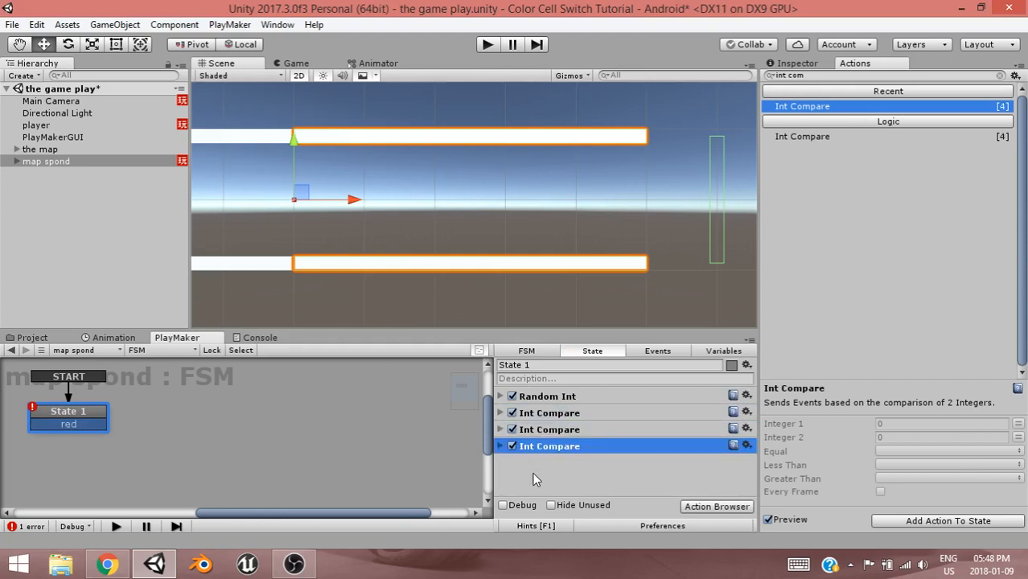
left_click(535, 480)
key("ctrl+d")
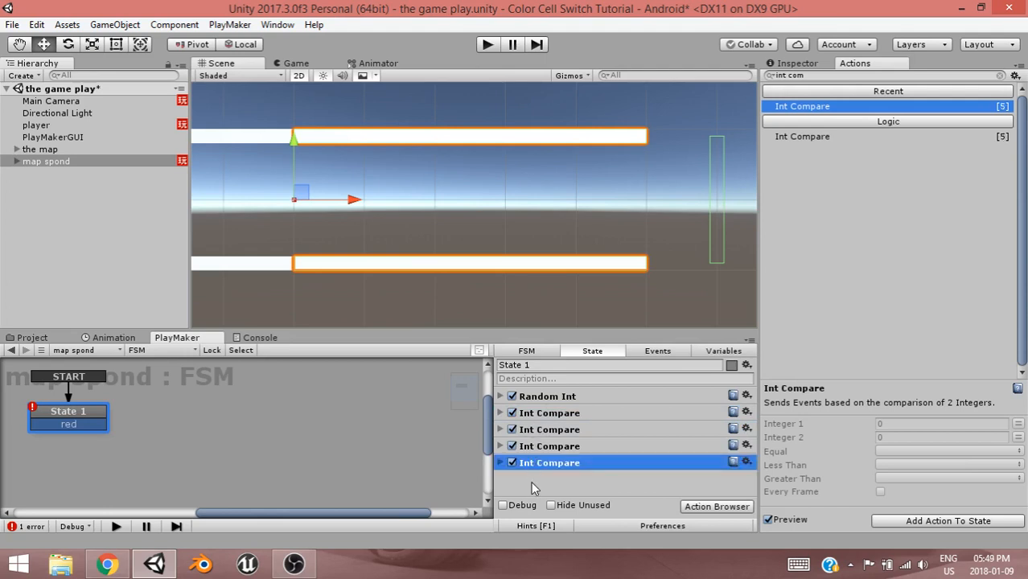
key("ctrl+d")
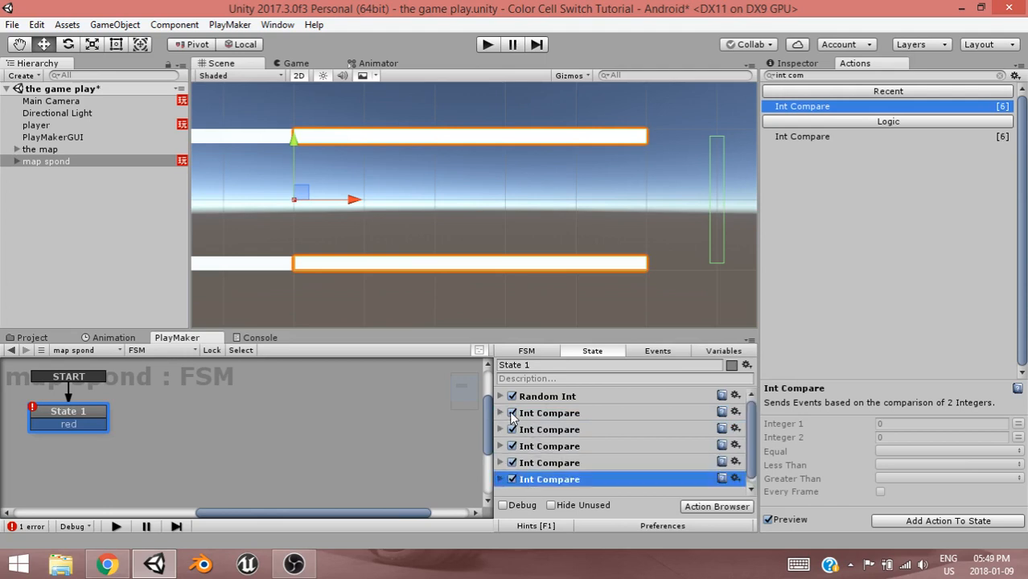
Make the second Int Compare send a new event named green when color num equals 2, and add that event's transition to State 1.
left_click(499, 430)
left_click(622, 456)
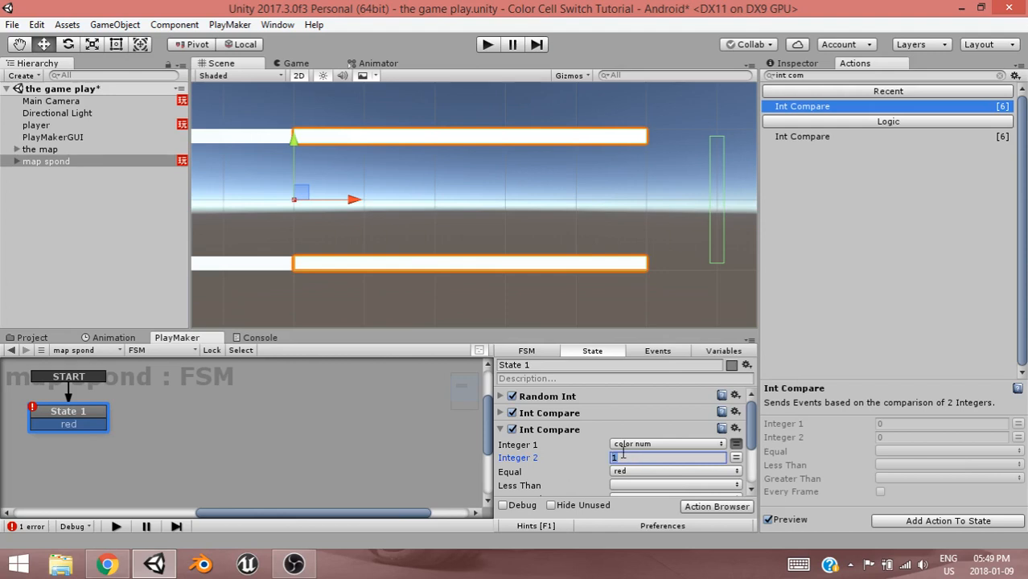
type("2")
left_click(637, 472)
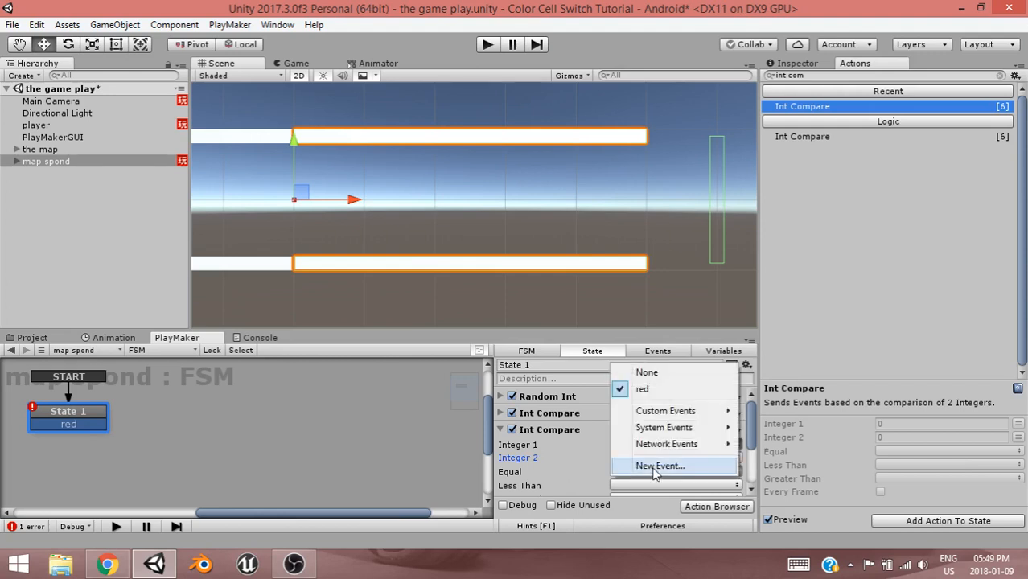
left_click(651, 470)
type("g")
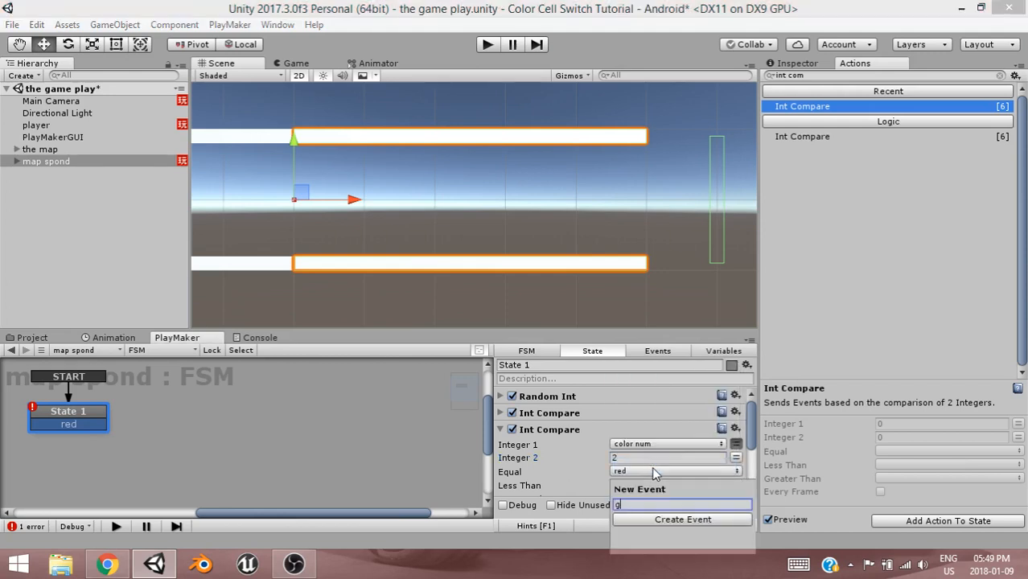
type("reen")
key("Return")
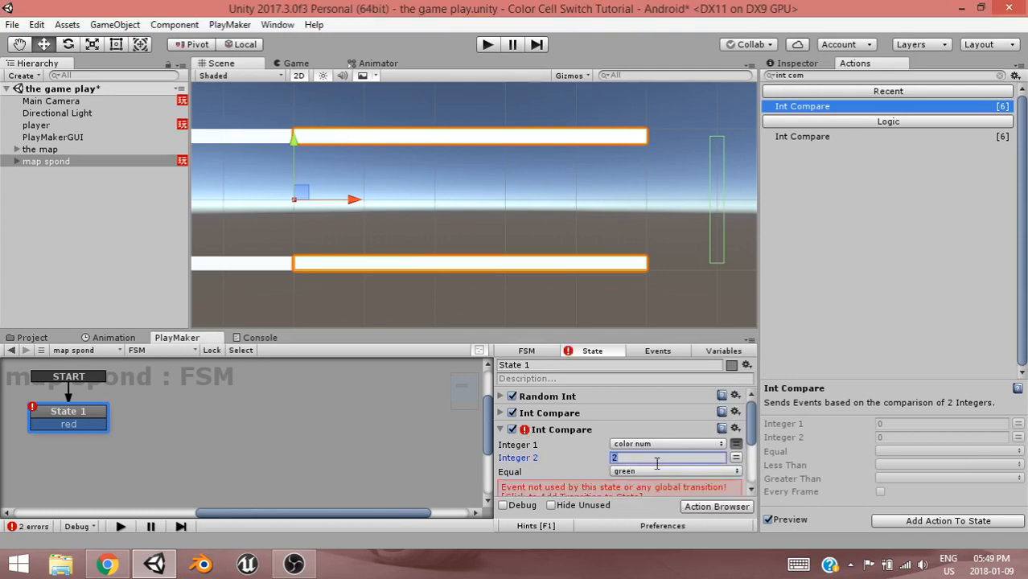
left_click(641, 493)
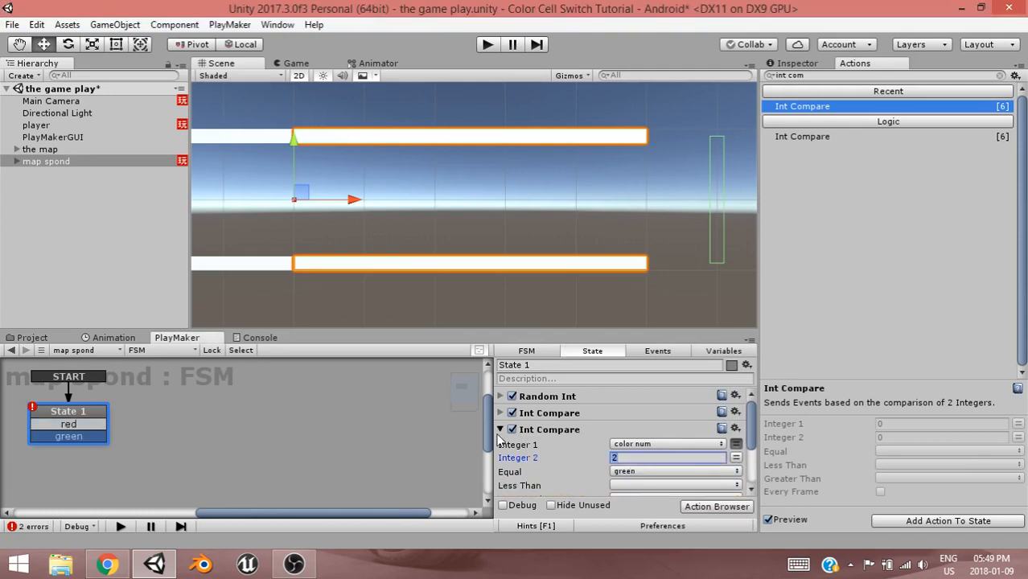
left_click(500, 430)
Make the third Int Compare send a new event named yellow when color num equals 3, and add its transition to State 1.
left_click(500, 446)
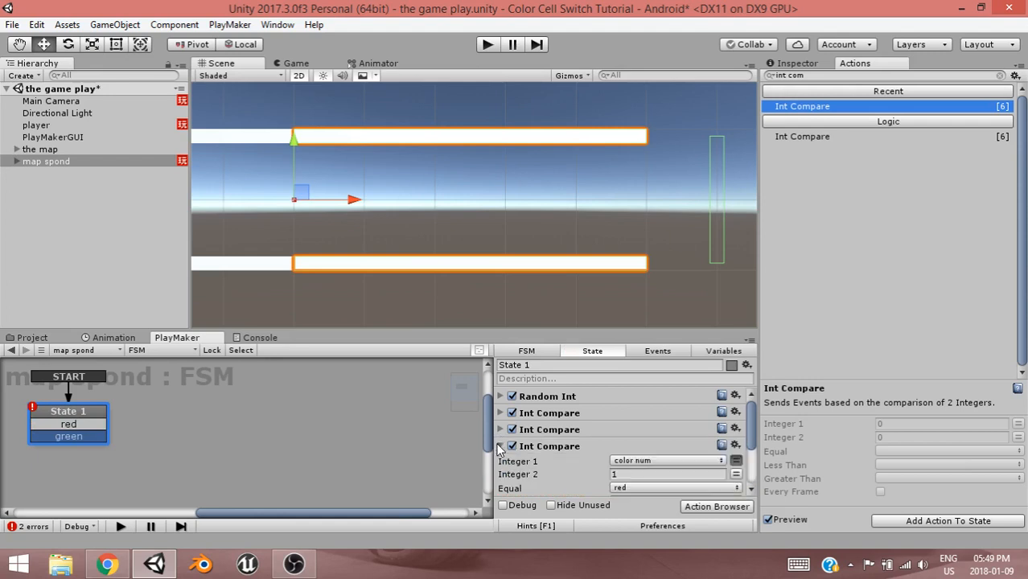
left_click(630, 474)
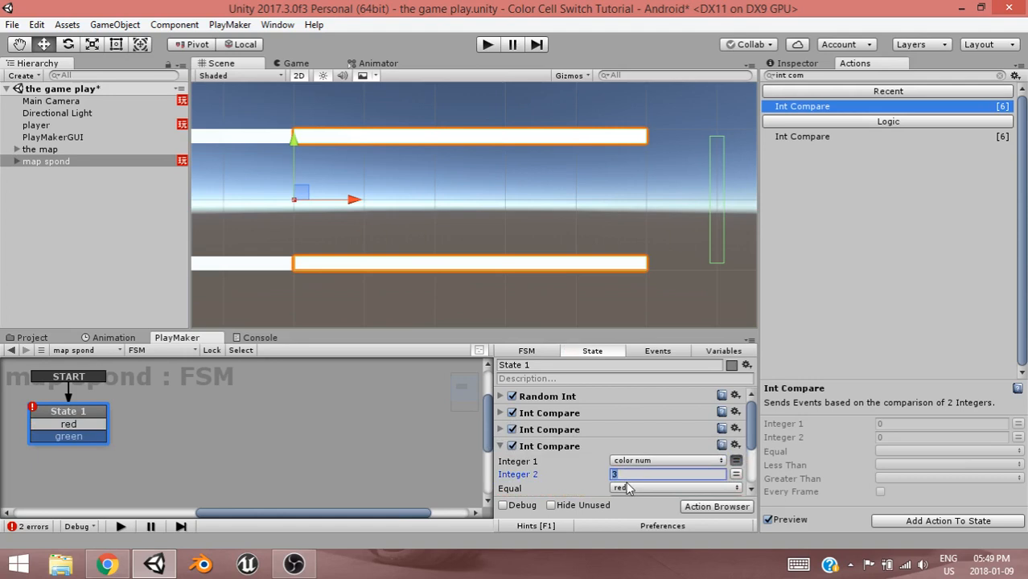
left_click(630, 488)
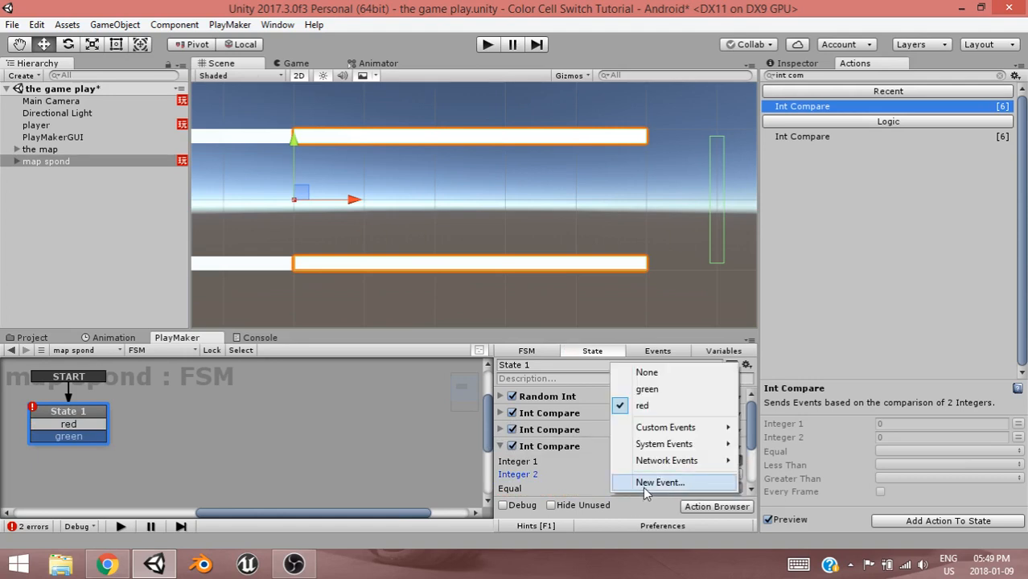
left_click(632, 480)
type("yellow")
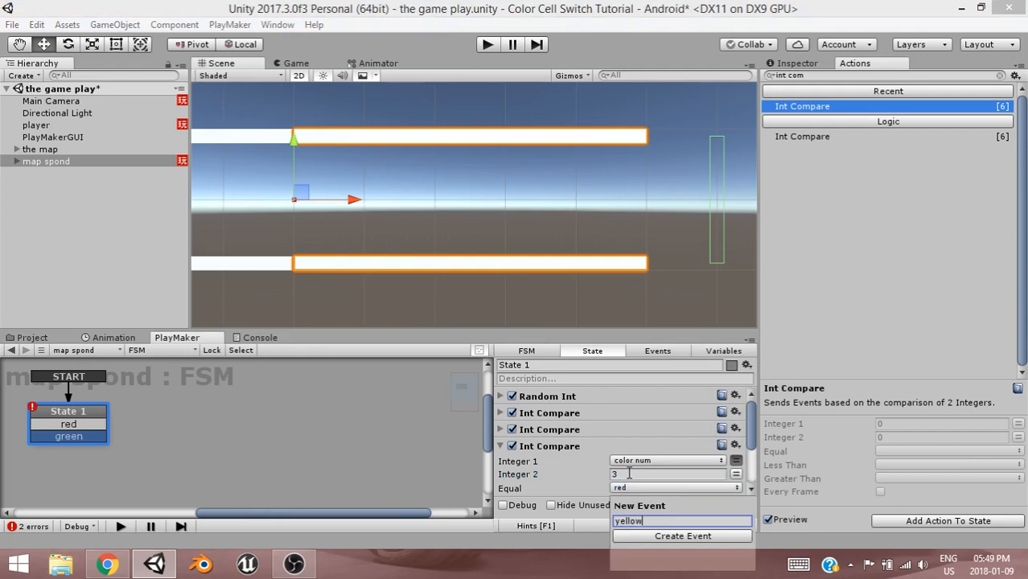
key("Return")
scroll(591, 434, "down", 3)
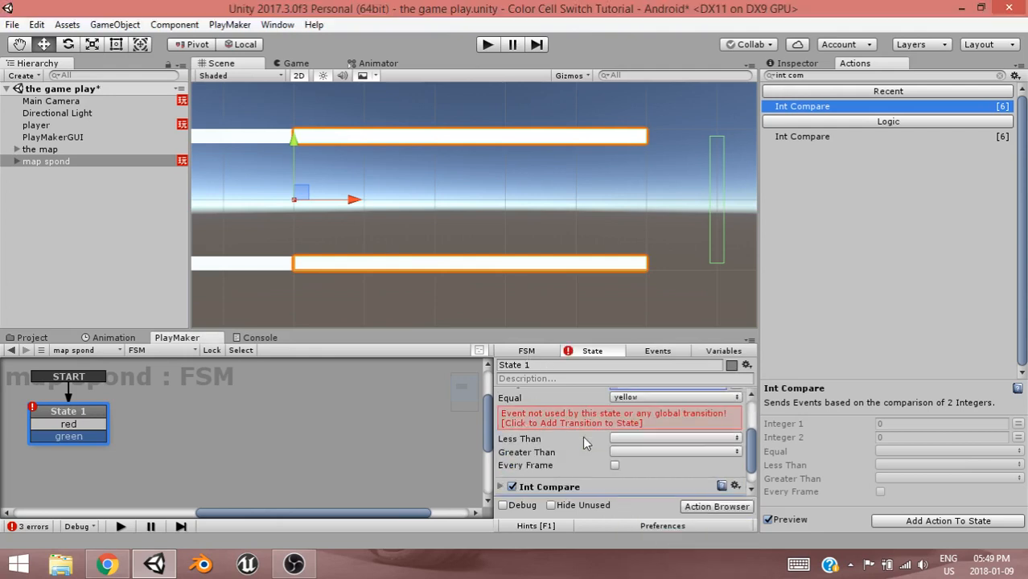
left_click(577, 426)
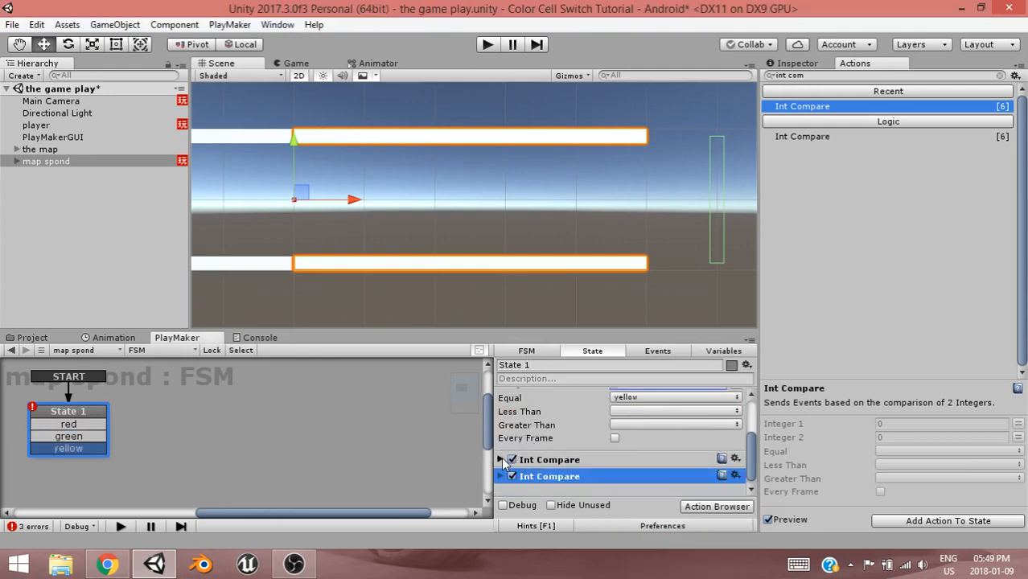
Make the fourth Int Compare send a new event named blue when color num equals 4, and add its transition to State 1.
scroll(601, 456, "down", 2)
left_click(626, 443)
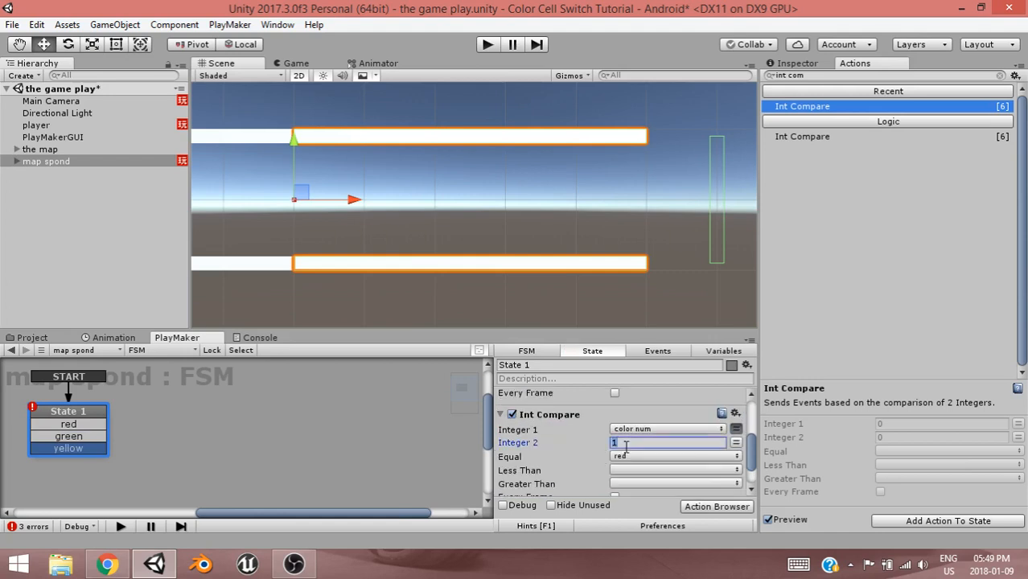
left_click(626, 456)
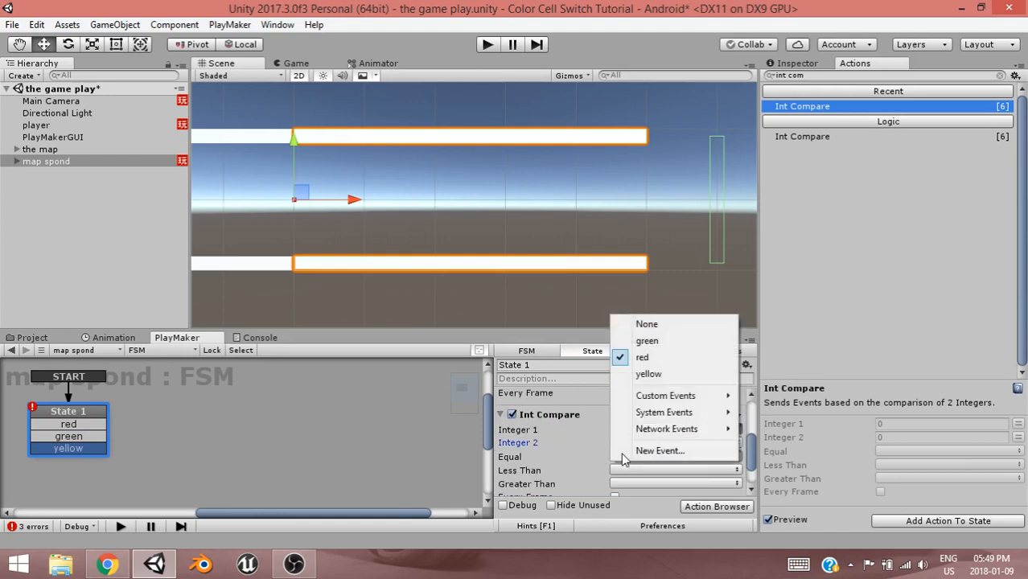
left_click(660, 451)
type("b")
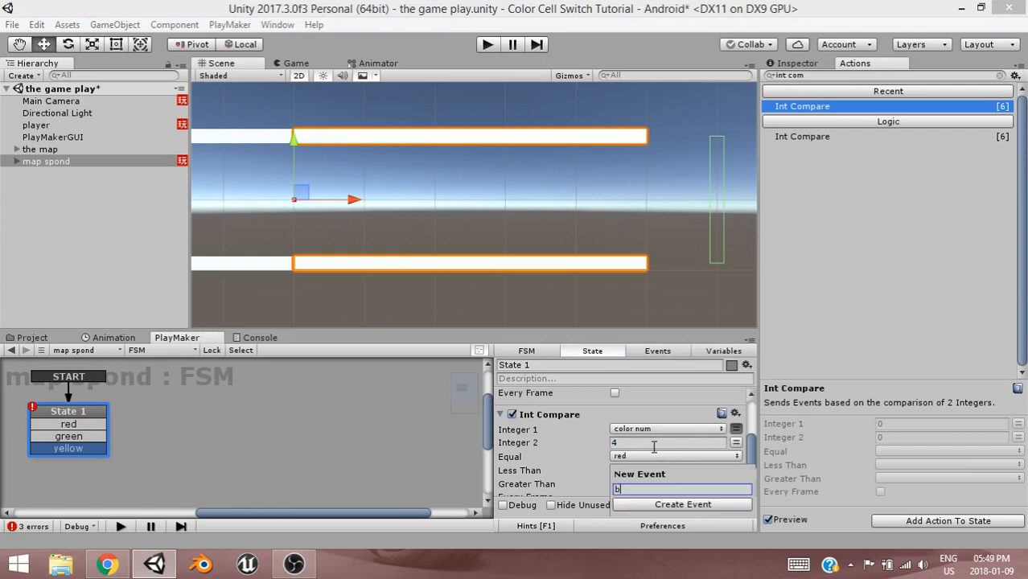
type("lue")
key("Return")
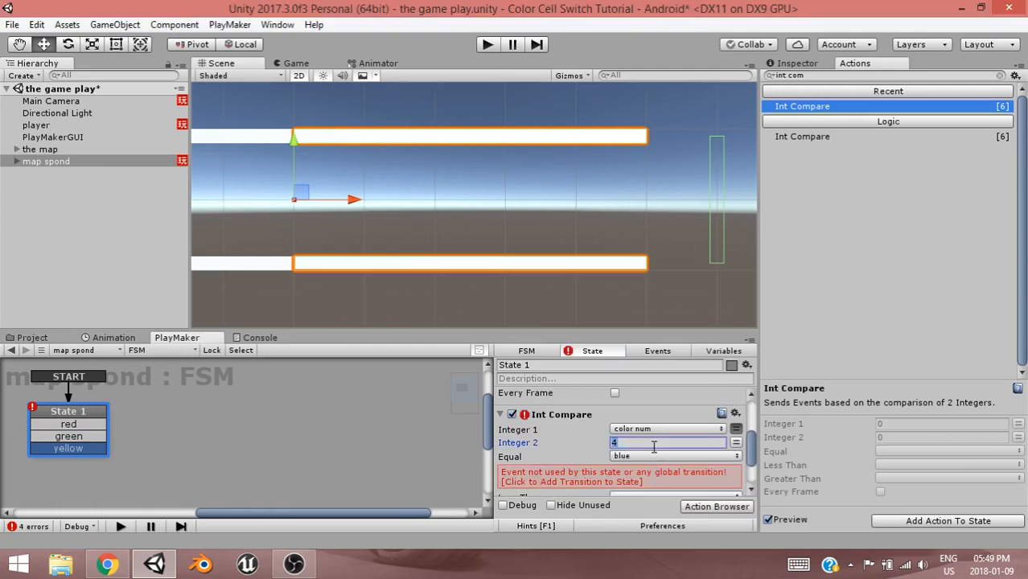
scroll(547, 470, "down", 2)
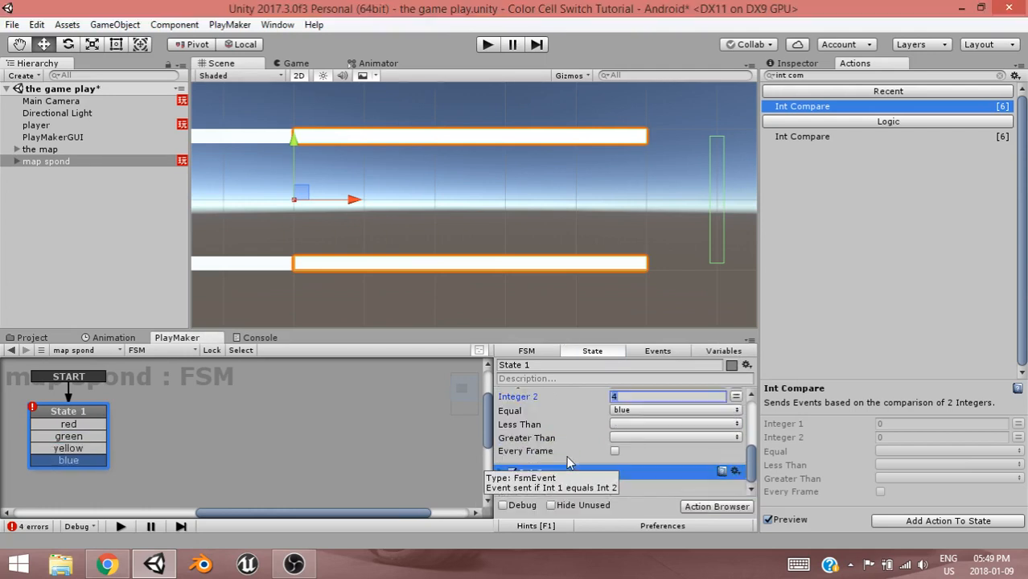
Make the last Int Compare send a new event named purpel when color num equals 5, and add its transition to State 1.
left_click(515, 473)
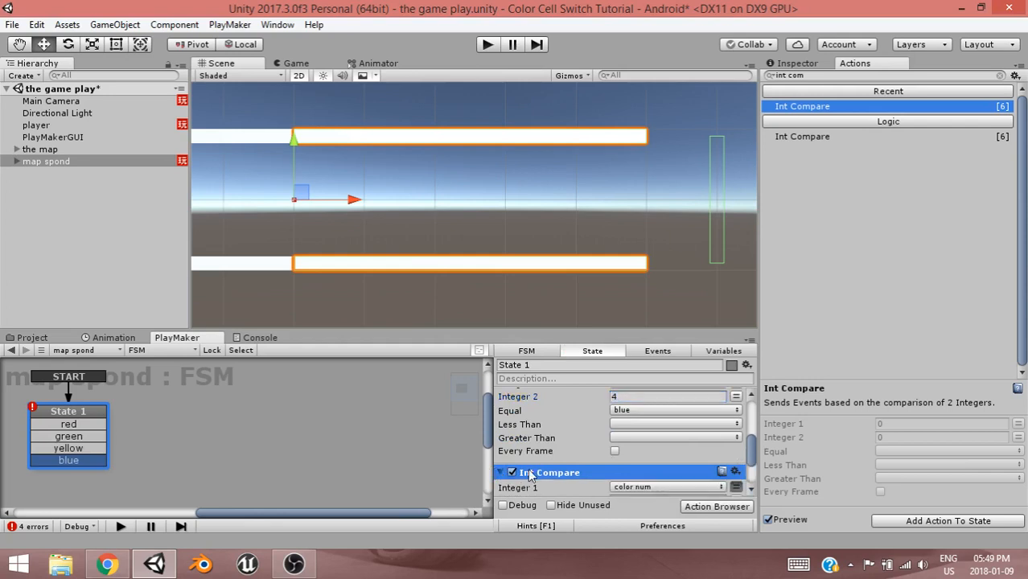
scroll(612, 450, "down", 1)
left_click(669, 413)
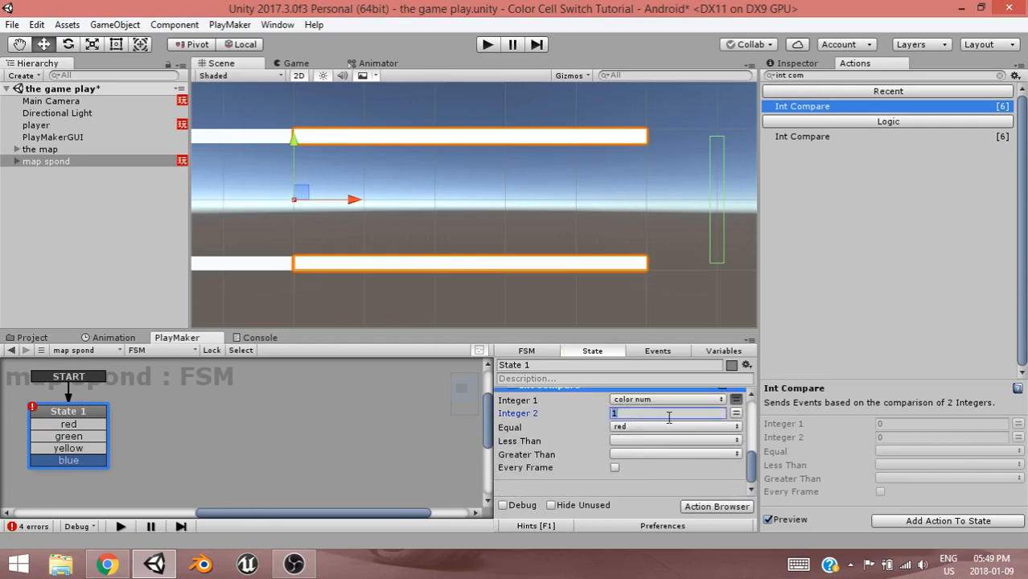
type("5")
left_click(632, 427)
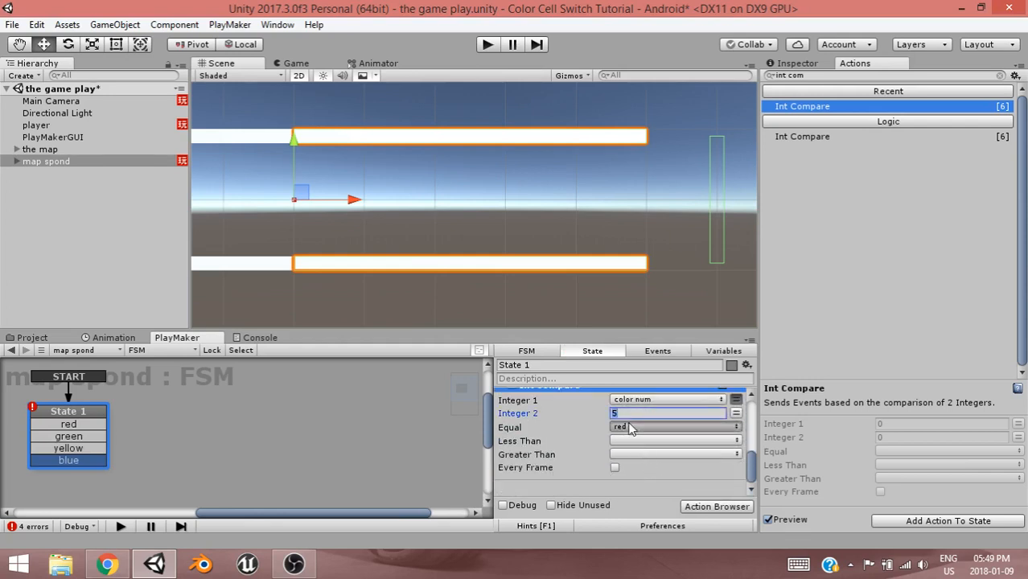
left_click(635, 424)
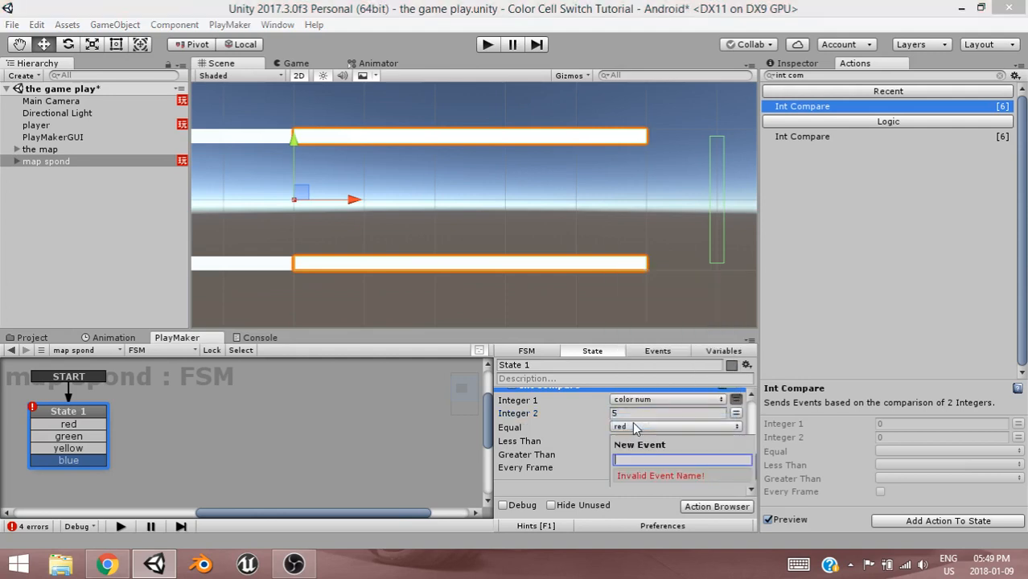
type("pu")
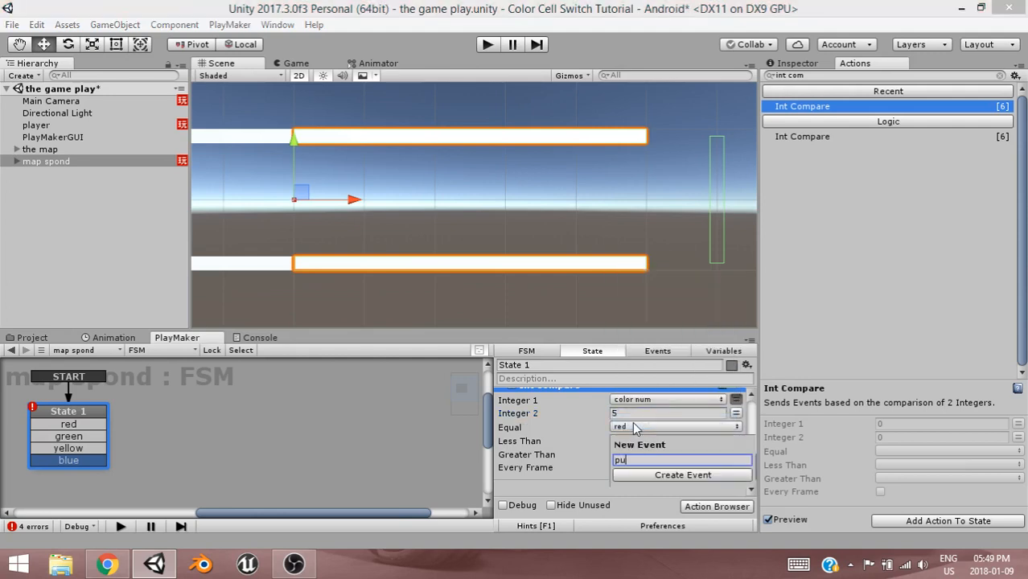
type("rpek")
key("Return")
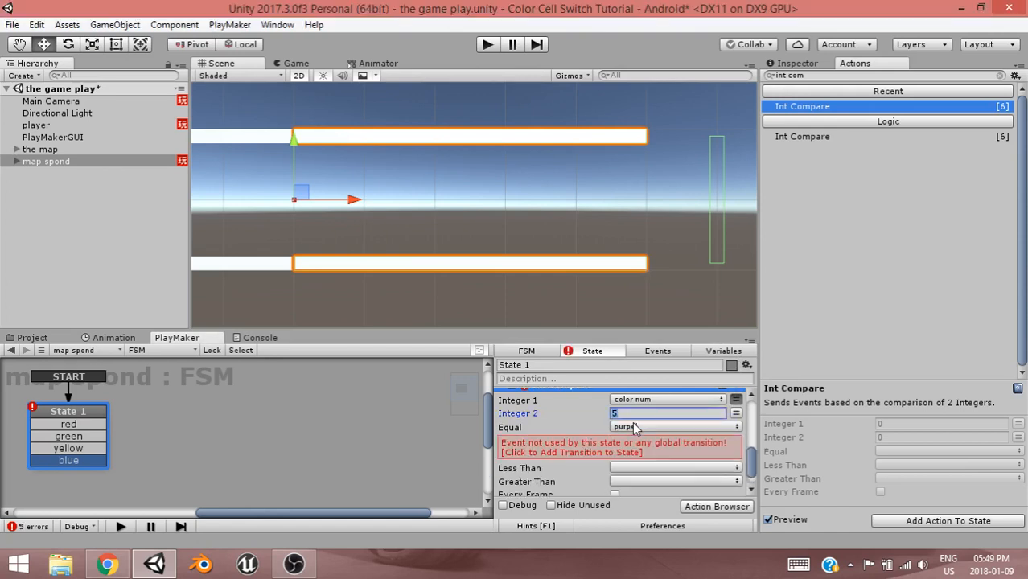
left_click(583, 449)
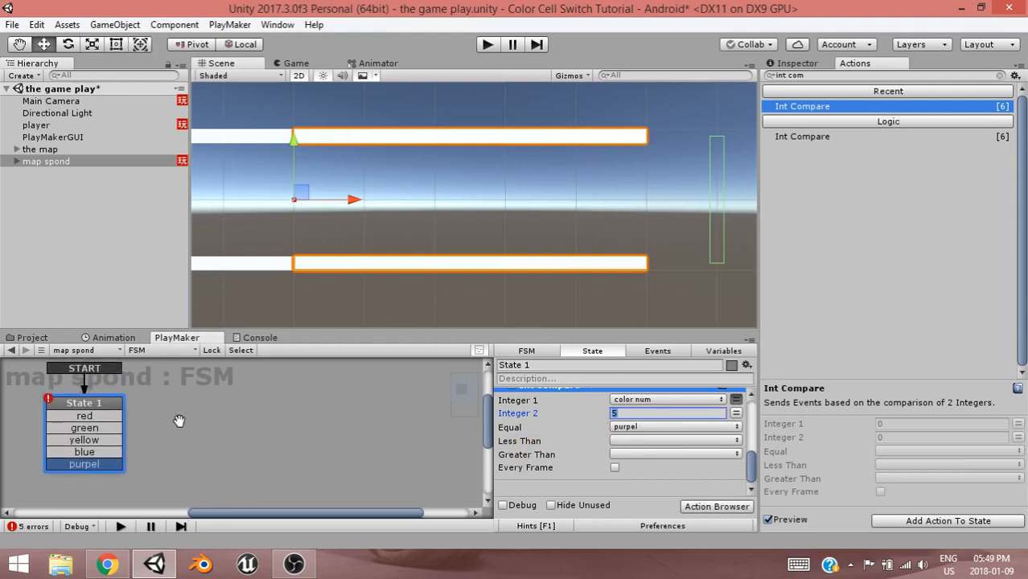
Add three new states beside State 1, staggered diagonally downward and away from it.
left_click(91, 402)
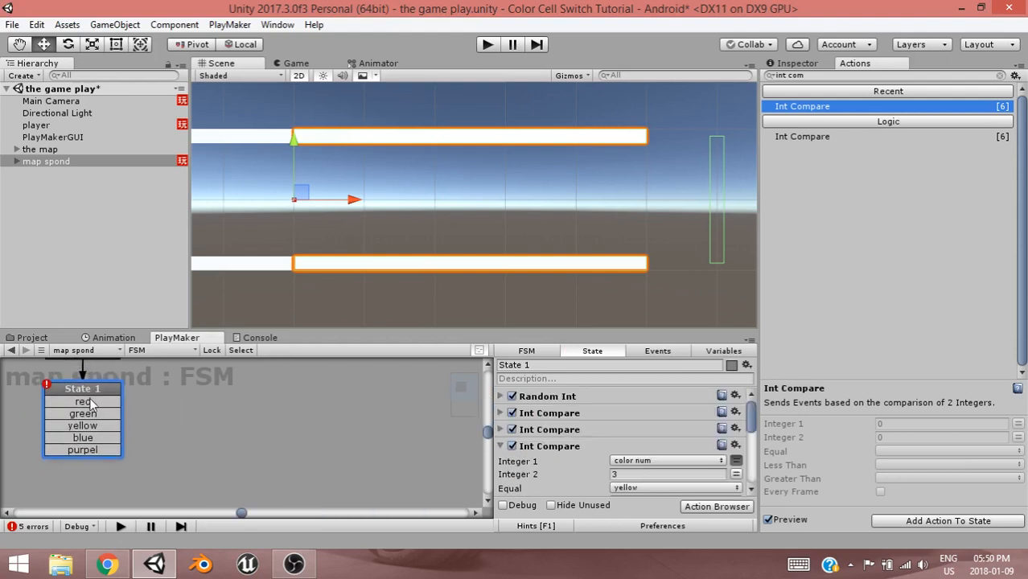
left_click(157, 410, "ctrl")
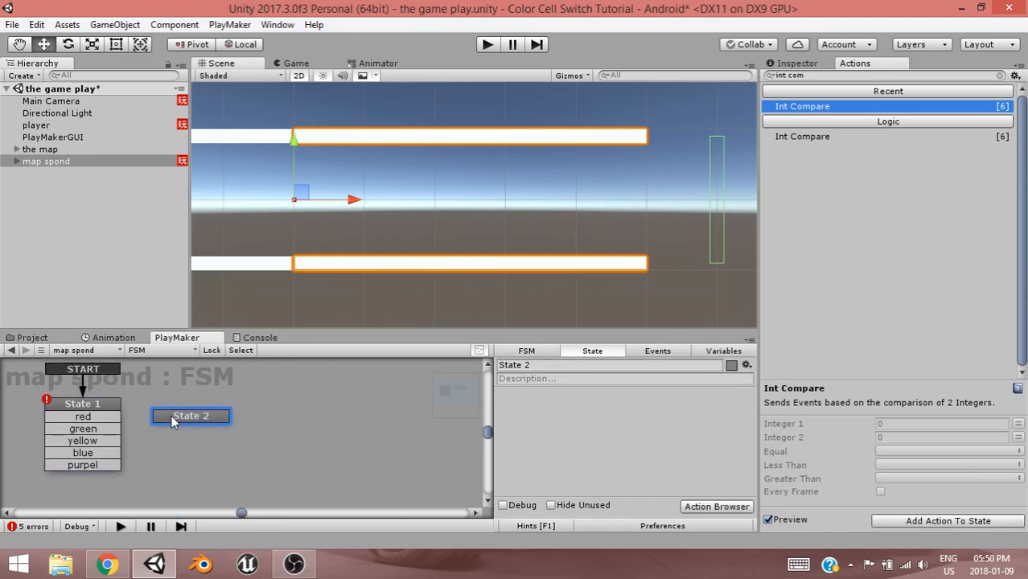
left_click(229, 432, "ctrl")
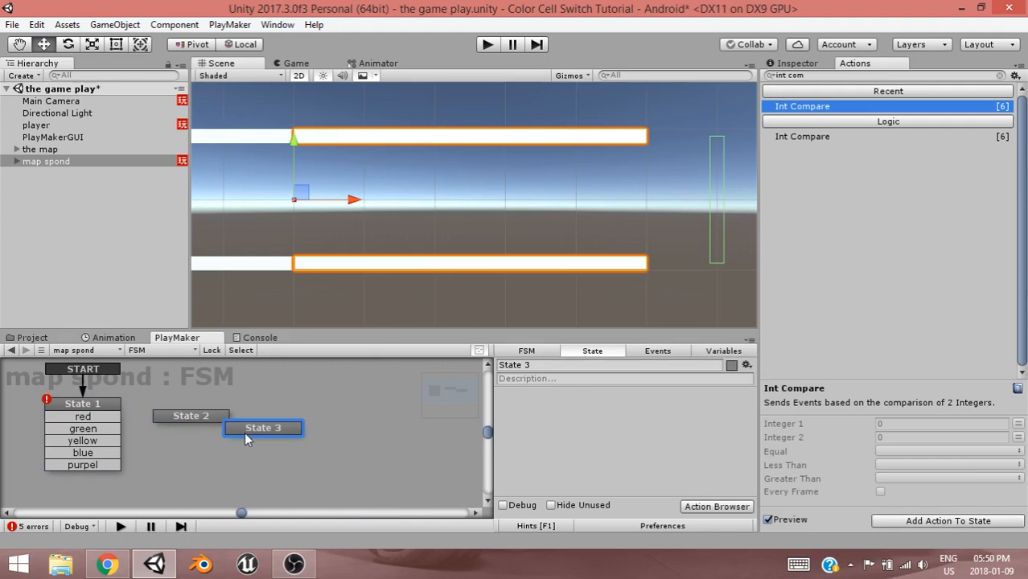
left_click_drag(244, 432, 248, 430)
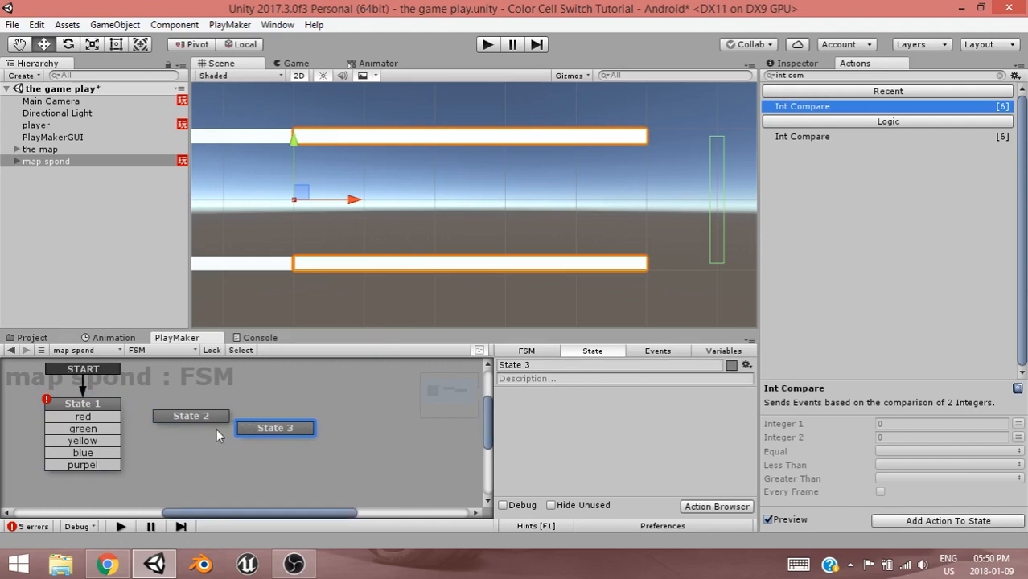
left_click(327, 439, "ctrl")
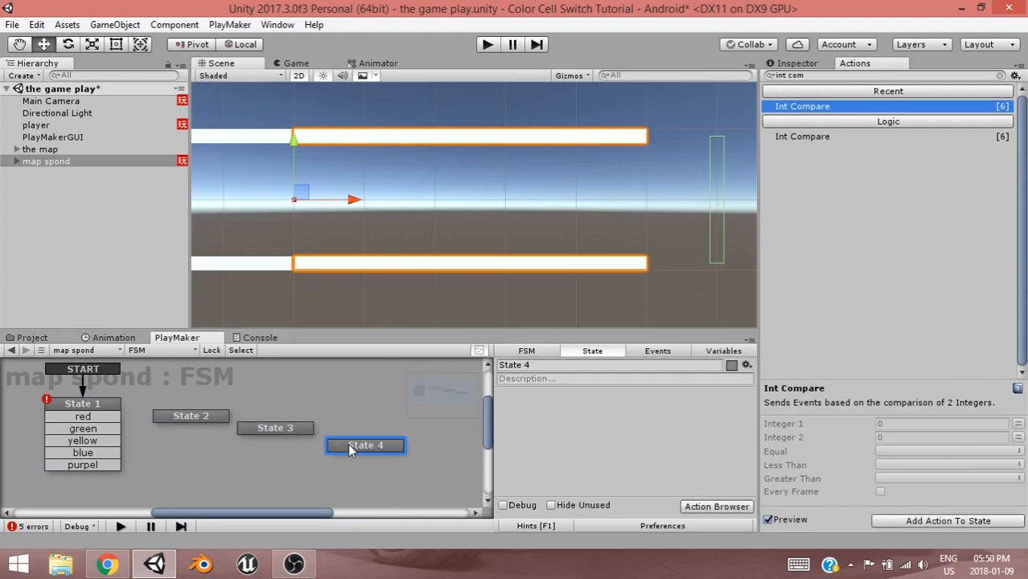
left_click_drag(351, 450, 345, 445)
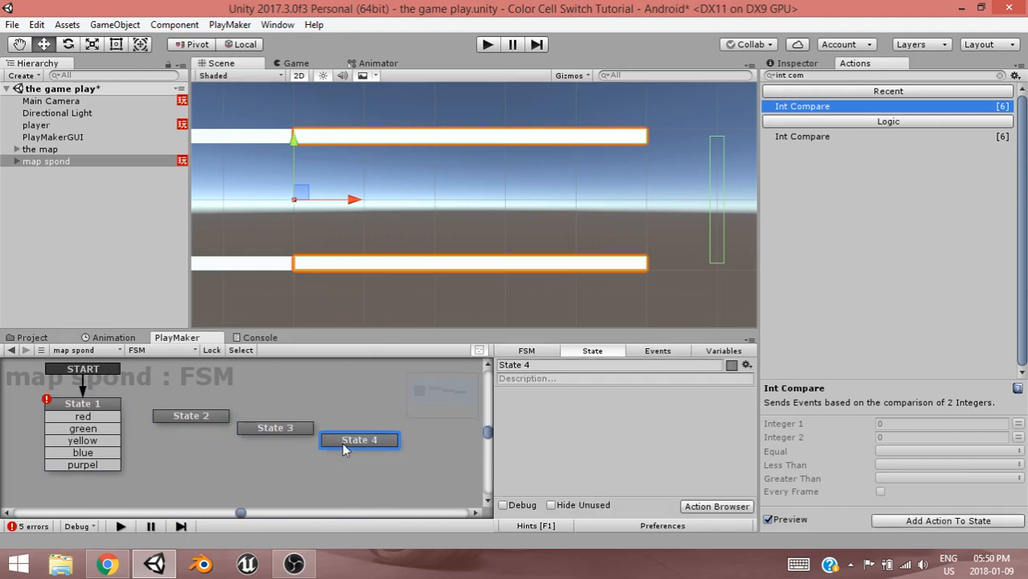
Add two more states, placing one below State 3 and the other below State 2 to form an arrowhead-shaped layout.
left_click(309, 475, "ctrl")
left_click_drag(309, 475, 260, 462)
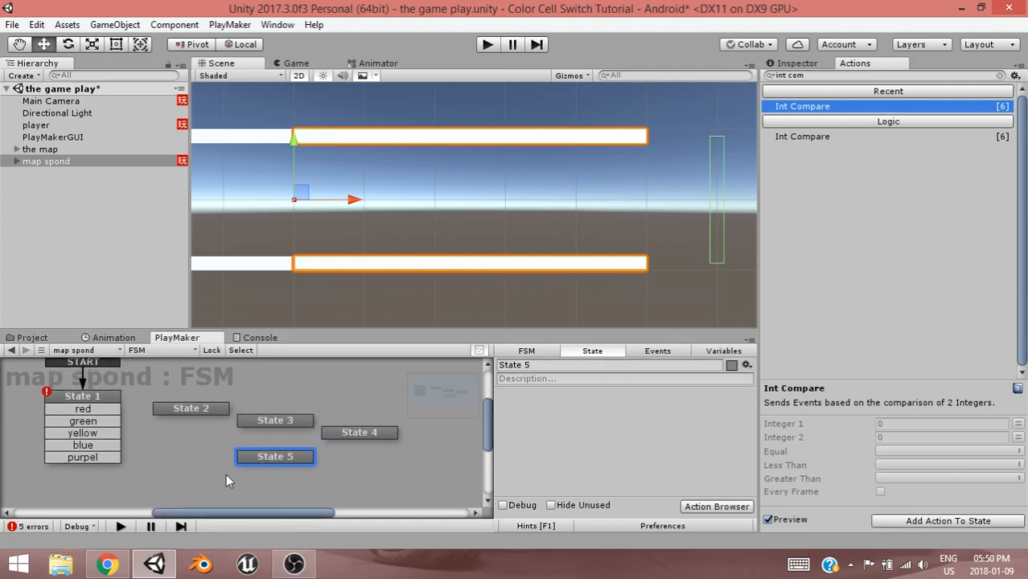
left_click(235, 487, "ctrl")
left_click_drag(236, 487, 185, 454)
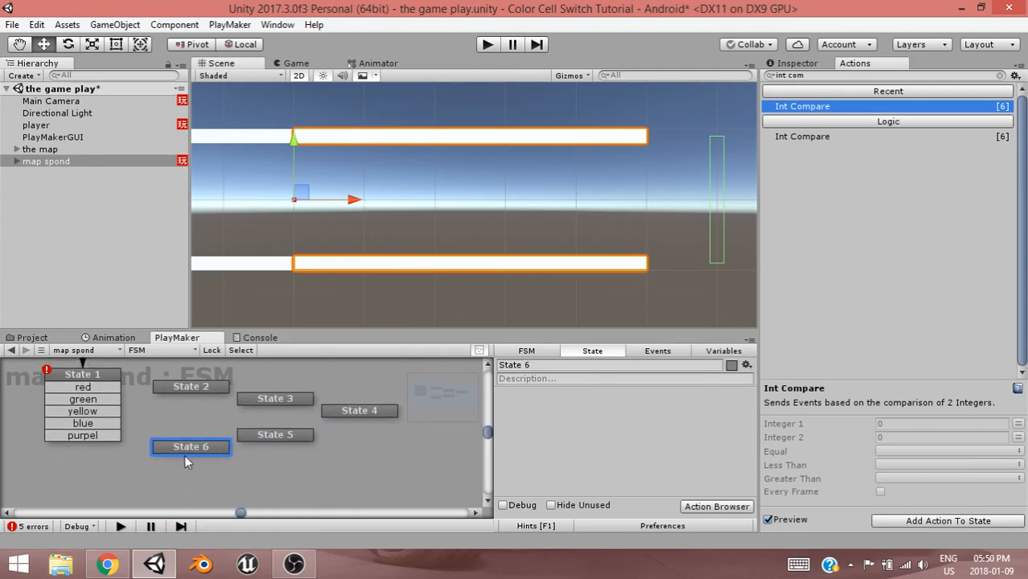
left_click(280, 435)
left_click_drag(280, 435, 282, 431)
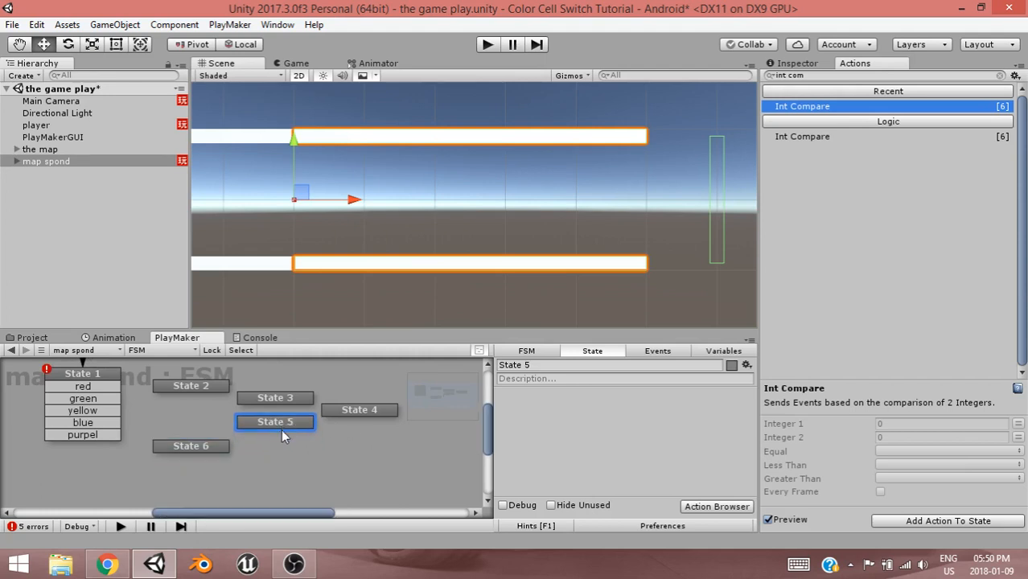
left_click_drag(215, 451, 196, 438)
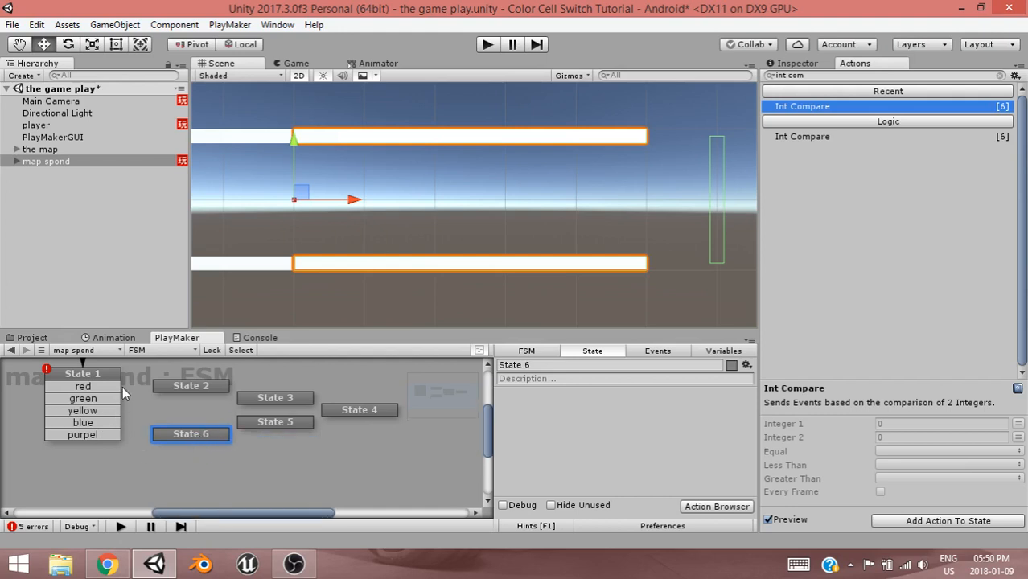
Link State 1's transitions: red to State 2, green to State 3, yellow to State 4, blue to State 5 and purpel to State 6.
left_click_drag(119, 386, 169, 394)
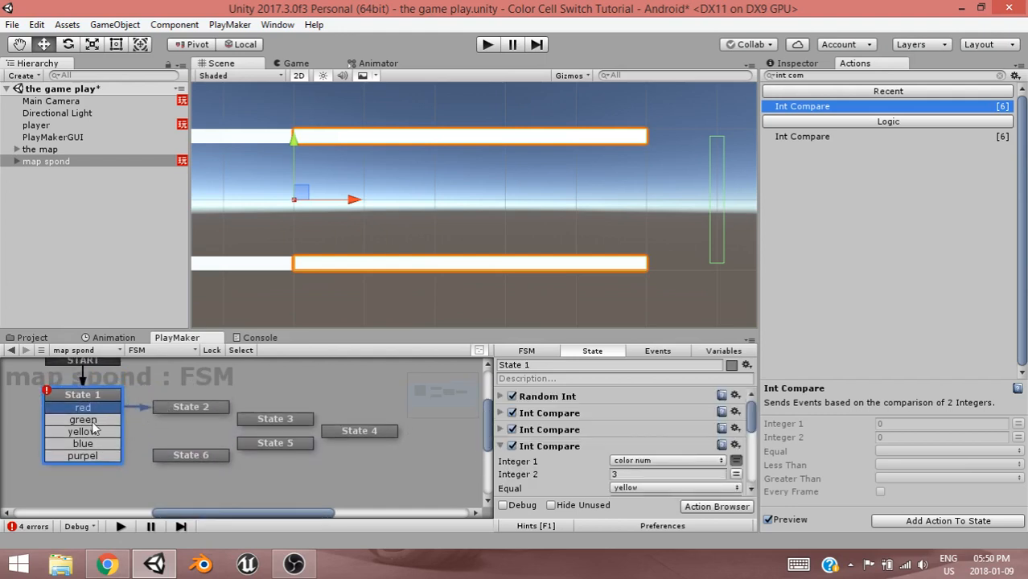
left_click_drag(105, 419, 241, 425)
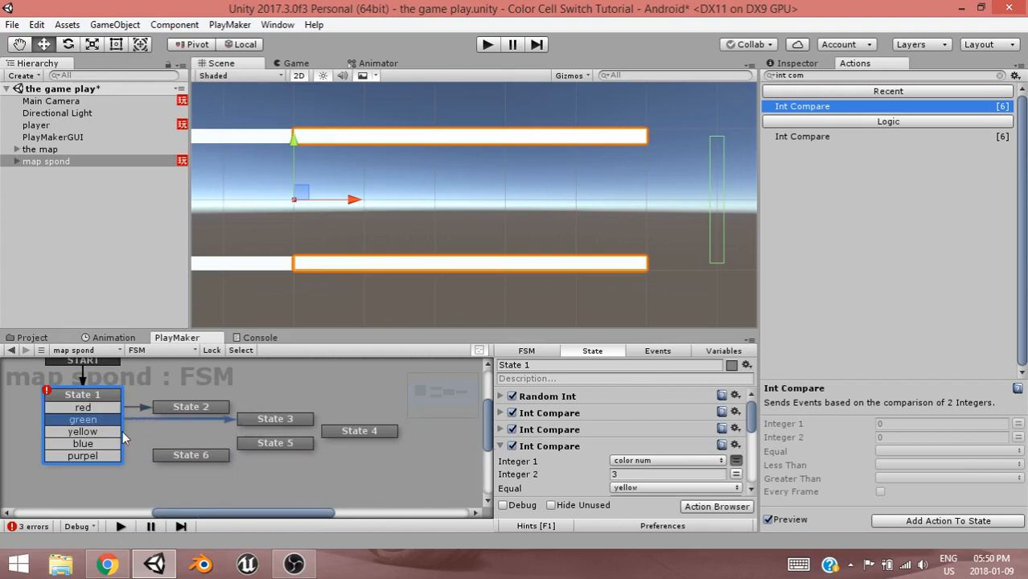
left_click_drag(123, 434, 323, 430)
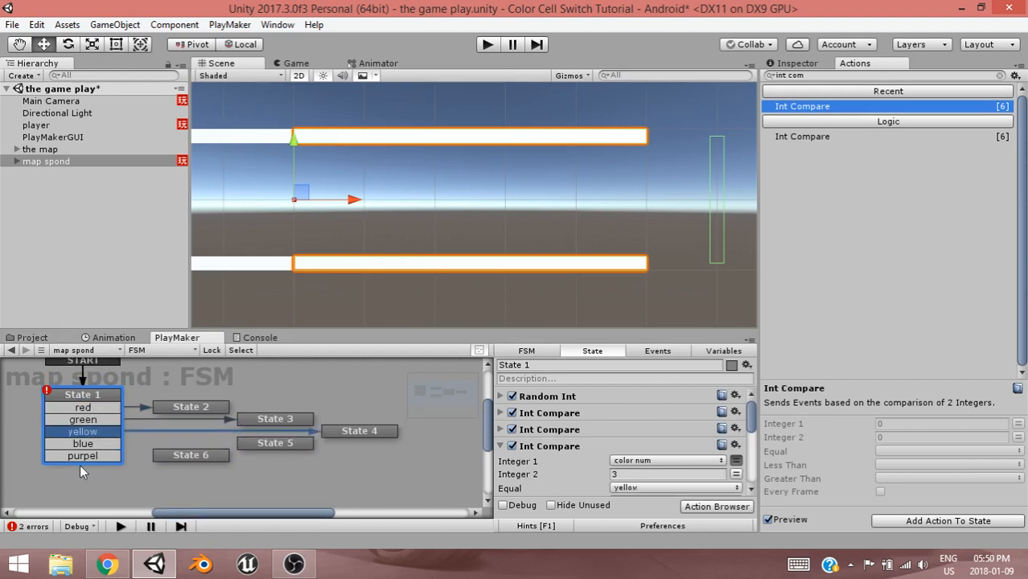
left_click_drag(106, 444, 250, 449)
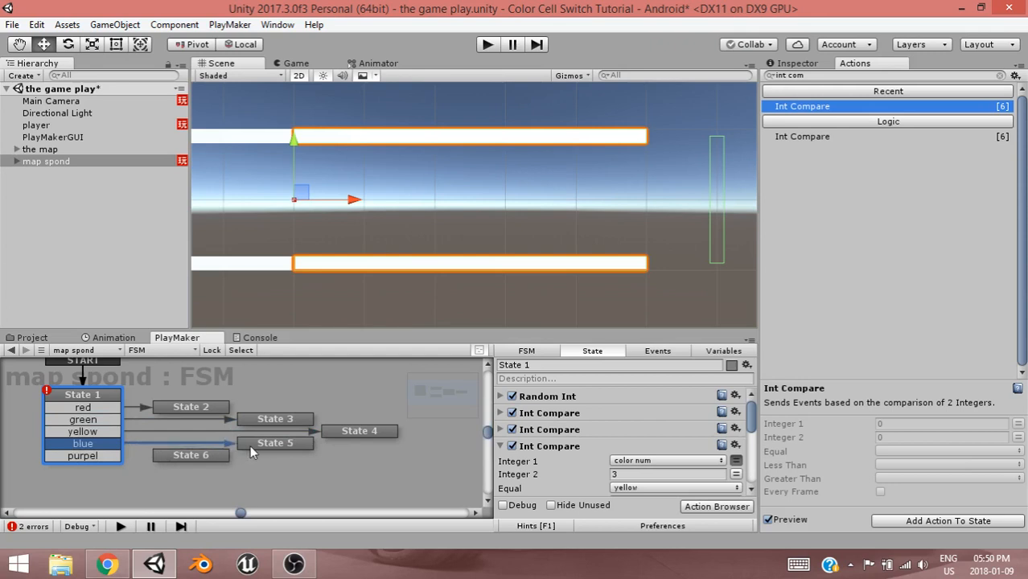
left_click_drag(108, 456, 169, 456)
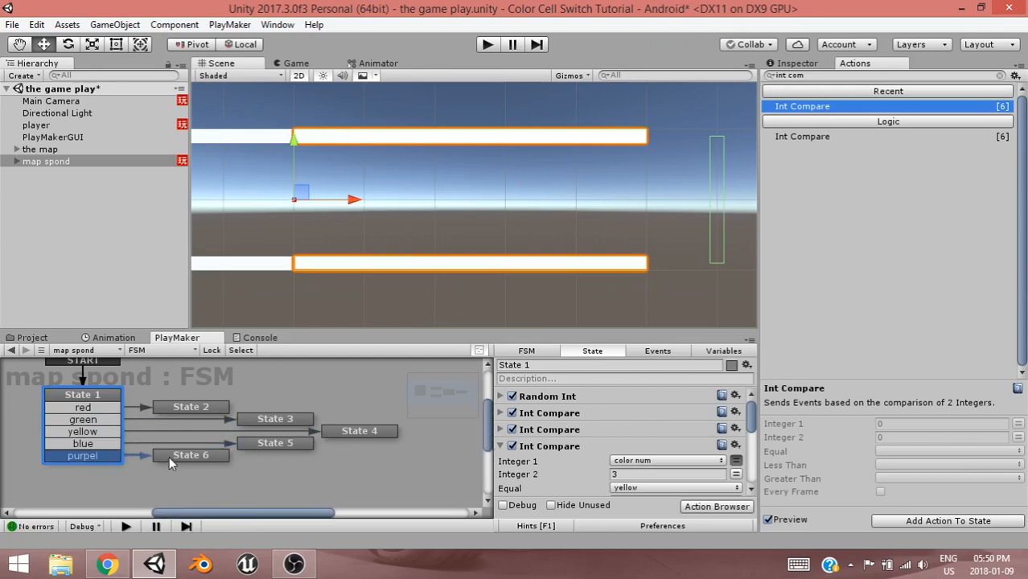
Add a Create Object action to State 2 and set its Game Object to the red prefab.
left_click(185, 409)
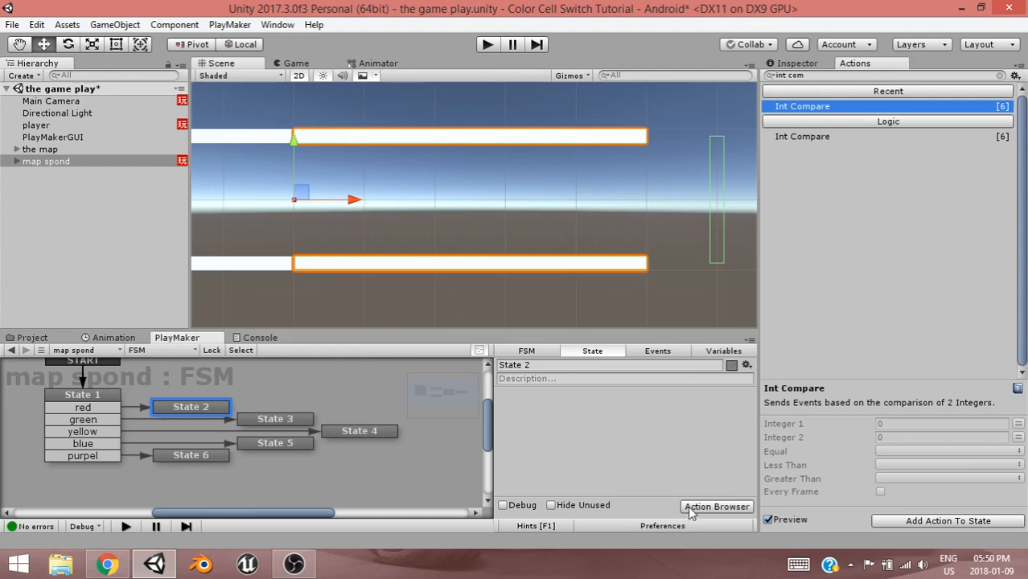
left_click(713, 507)
type("ob")
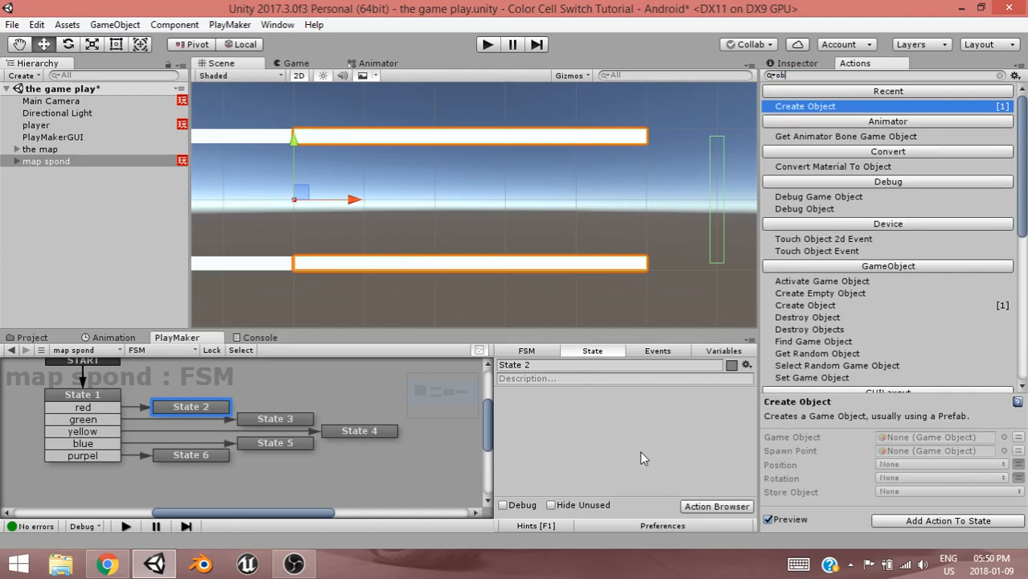
key("Return")
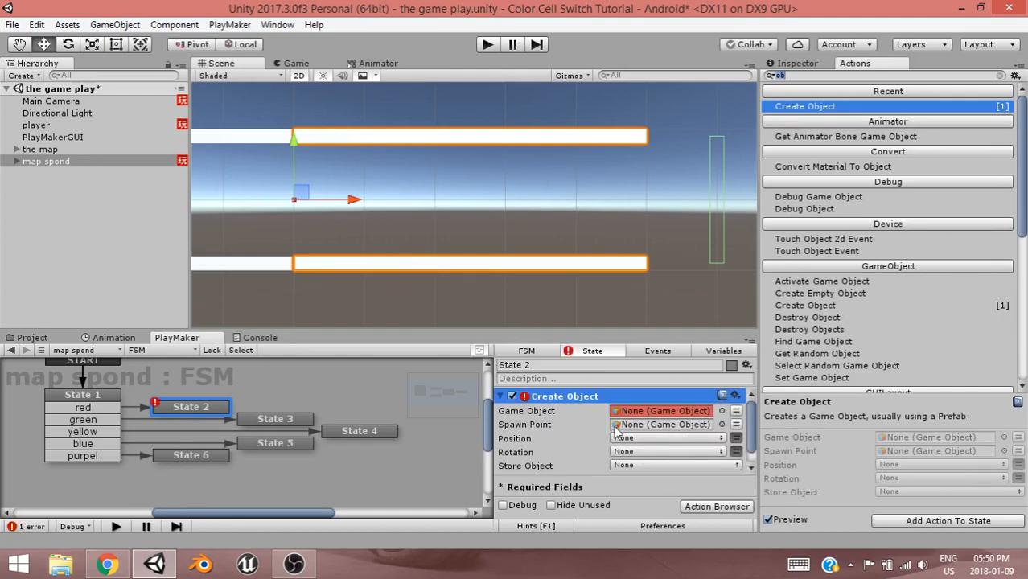
left_click(722, 411)
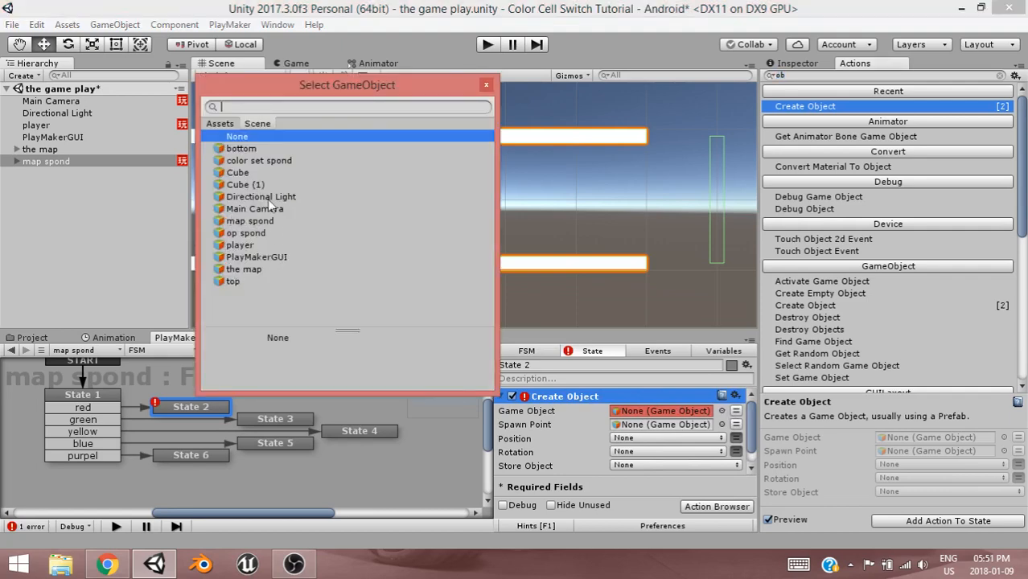
left_click(220, 124)
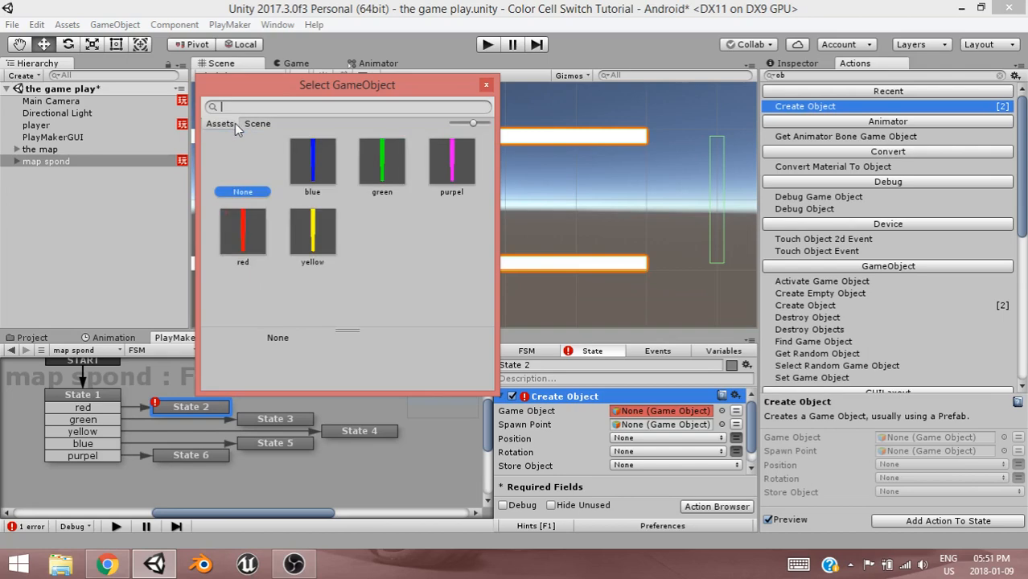
left_click(251, 231)
Set the Spawn Point of State 2's Create Object action to map spond's child object color set spond.
left_click(733, 424)
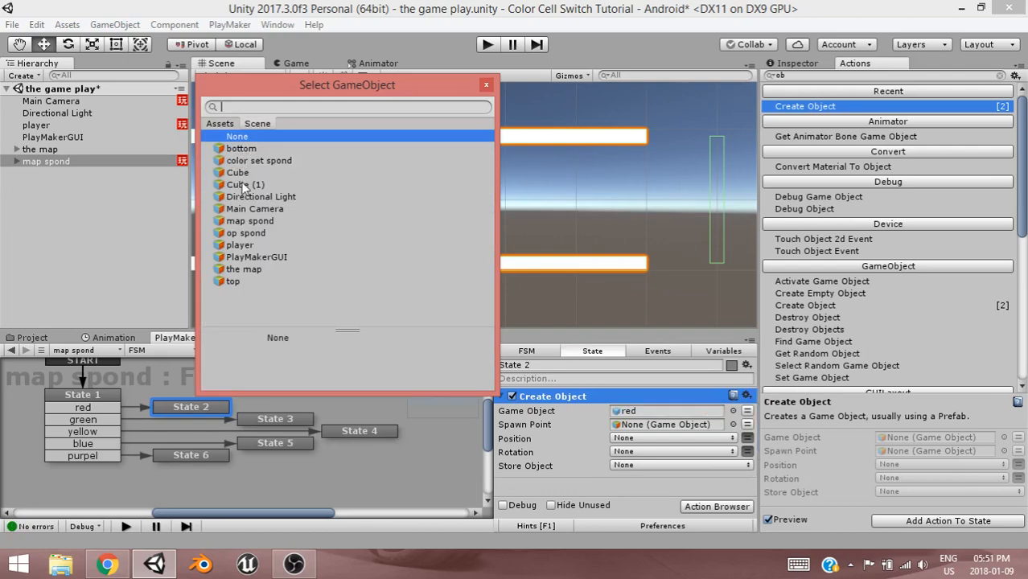
left_click(20, 164)
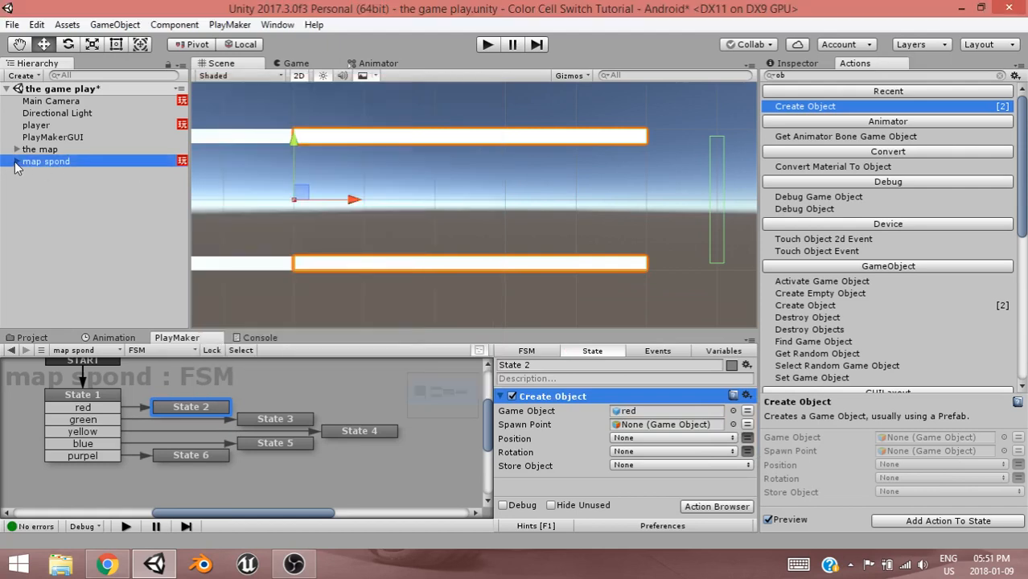
left_click(16, 162)
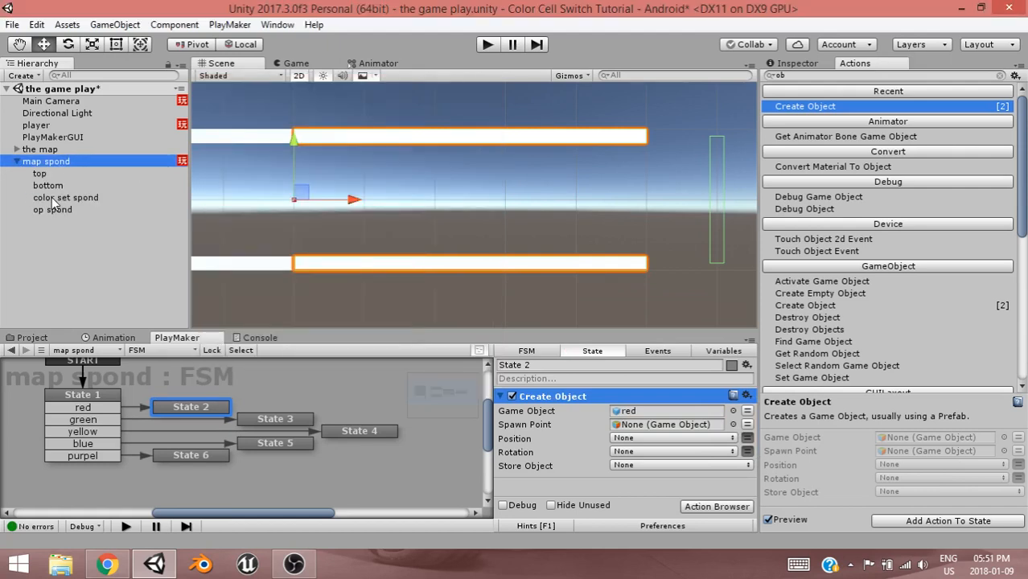
left_click_drag(53, 203, 670, 433)
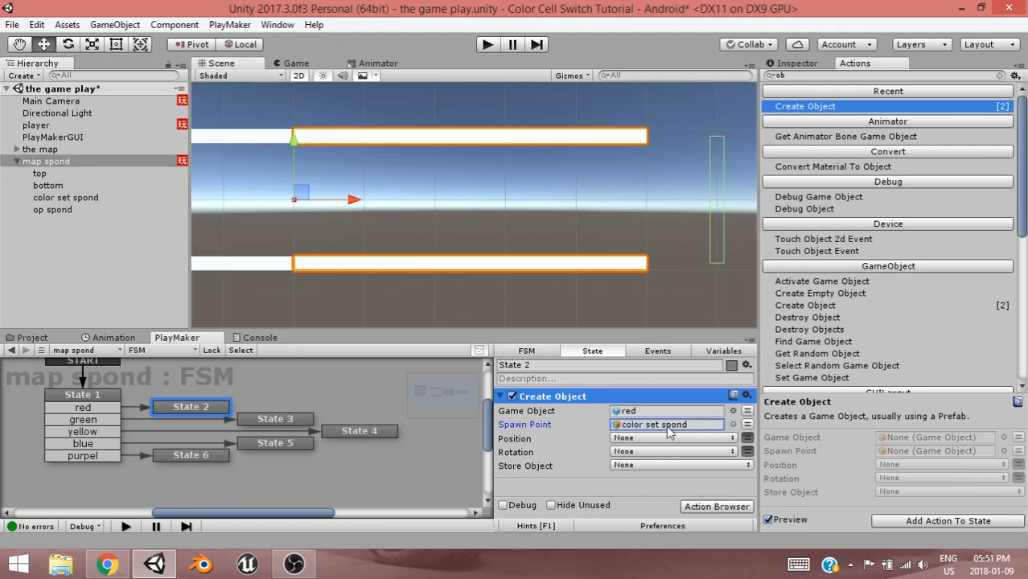
Copy State 2's Create Object action into States 3, 4, 5 and 6, keeping State 5 aligned below State 3.
left_click(500, 396)
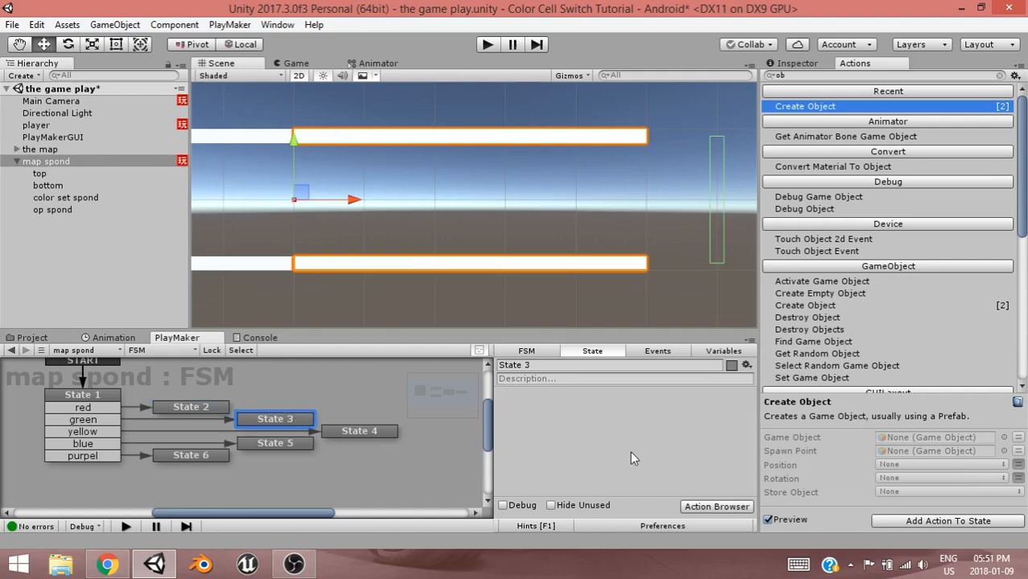
left_click(402, 436)
left_click(395, 432)
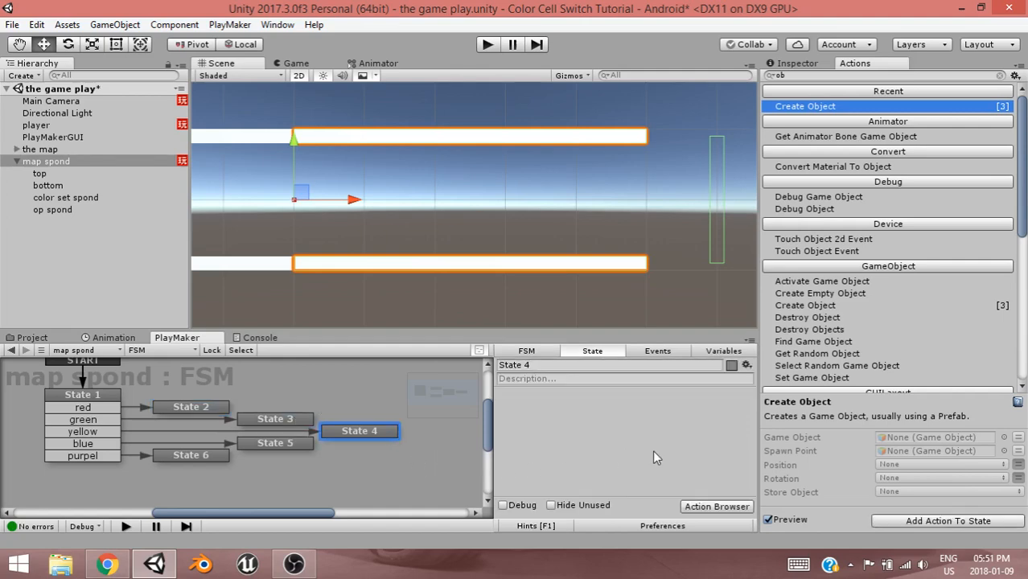
left_click(310, 447)
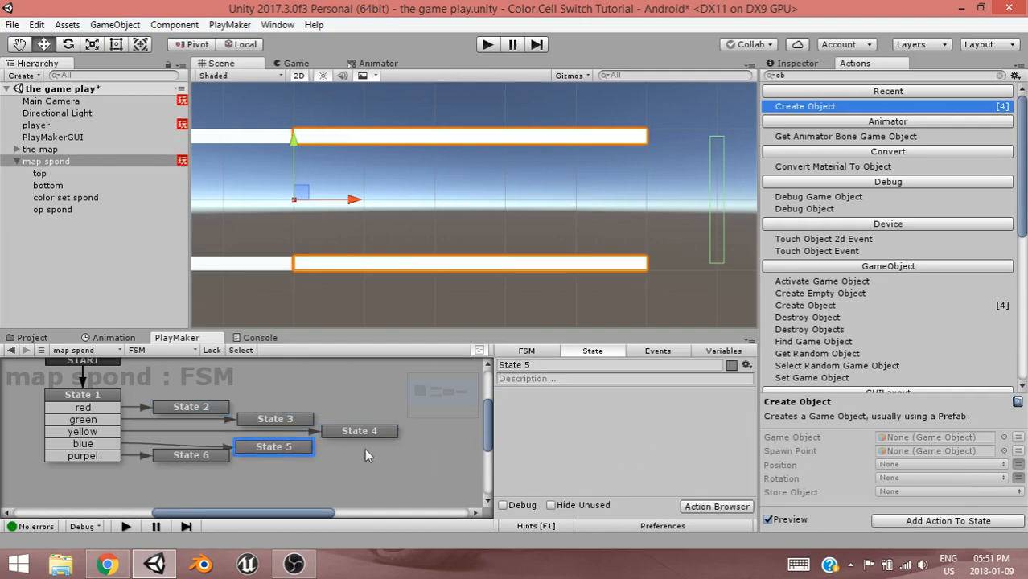
key("Return")
left_click(197, 456)
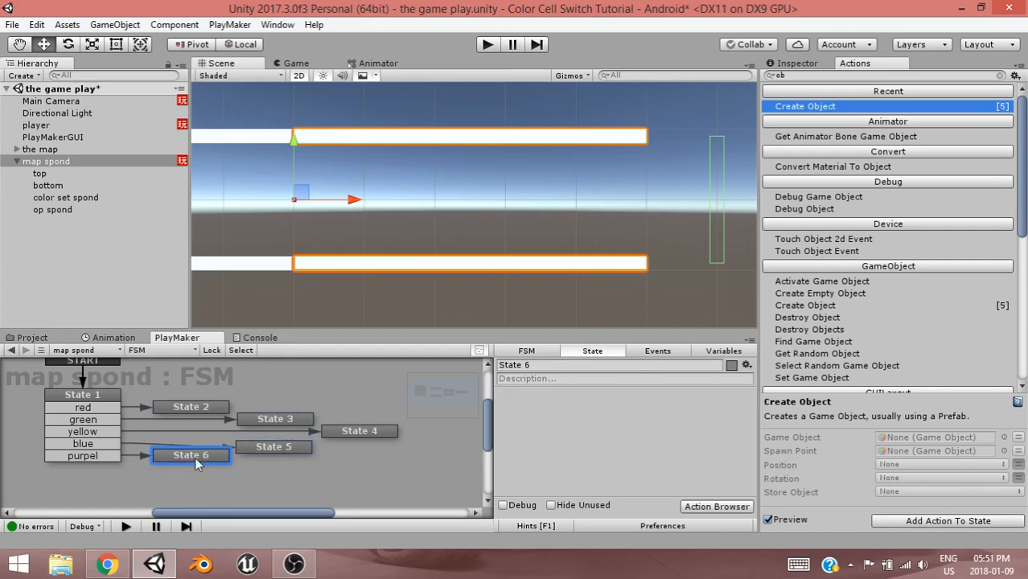
key("Return")
left_click(272, 451)
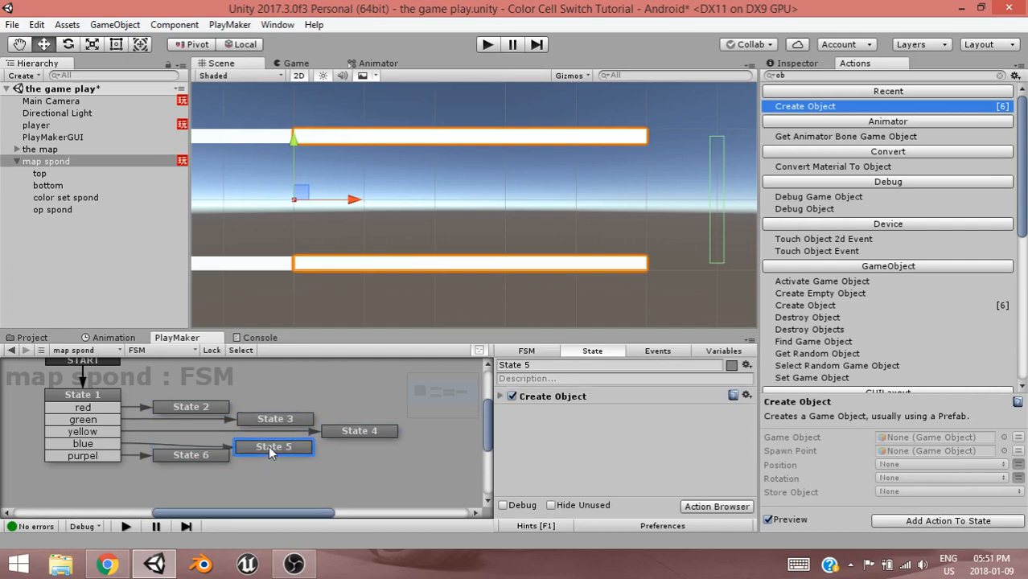
left_click_drag(272, 455, 276, 455)
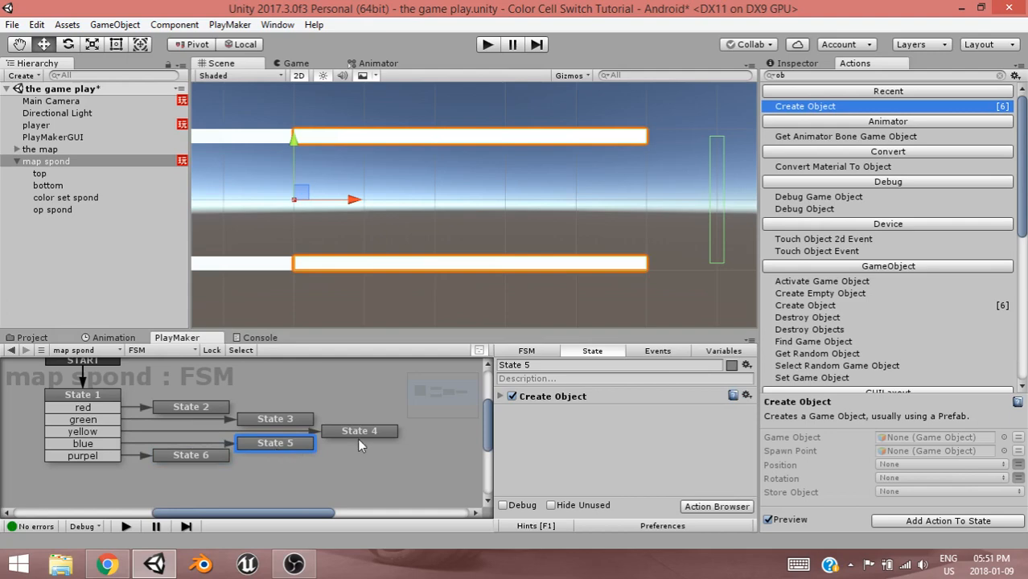
Change the Game Object of State 3's Create Object action to the green prefab.
left_click(273, 419)
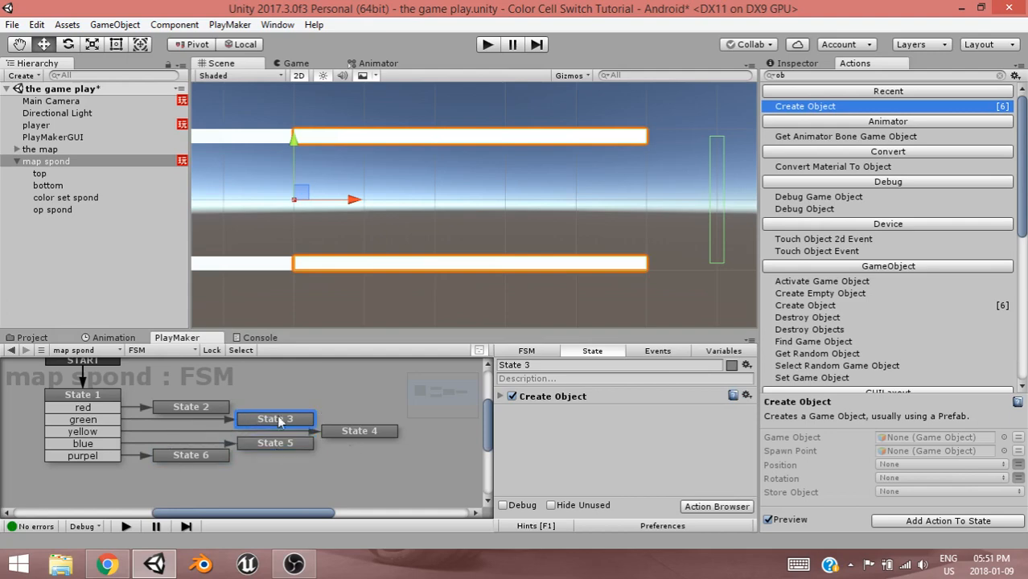
left_click(497, 397)
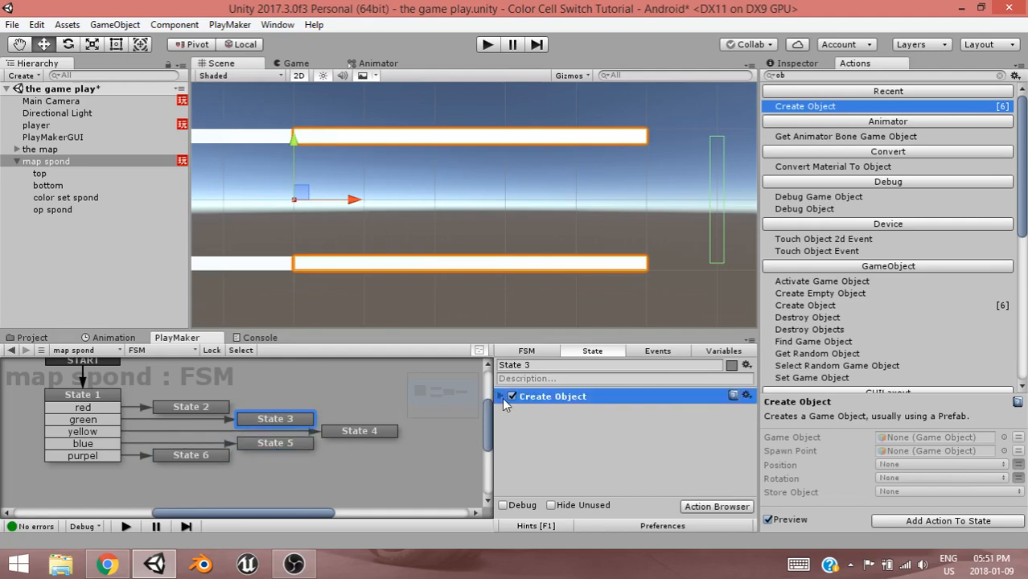
left_click(501, 397)
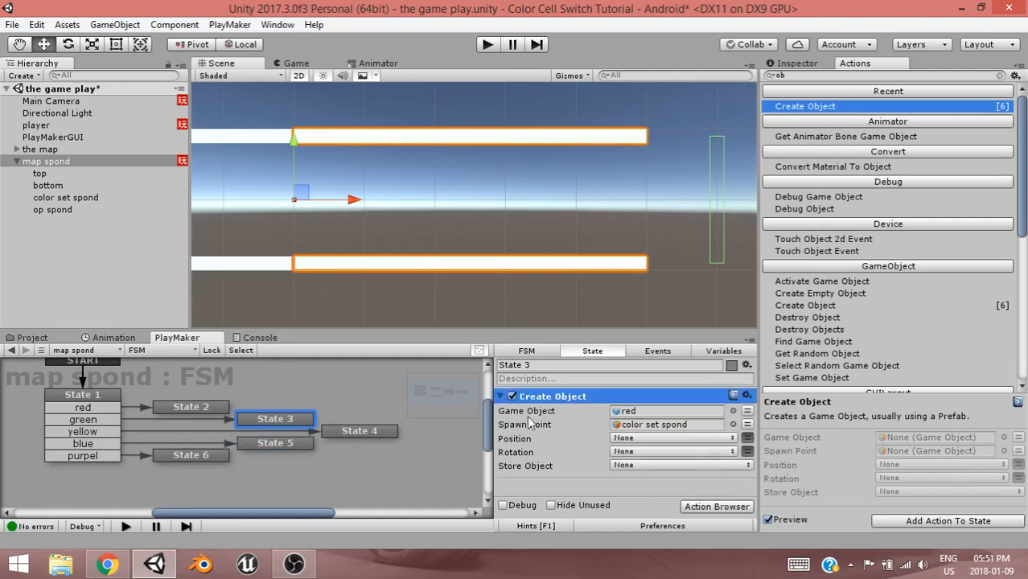
left_click(734, 411)
left_click(376, 185)
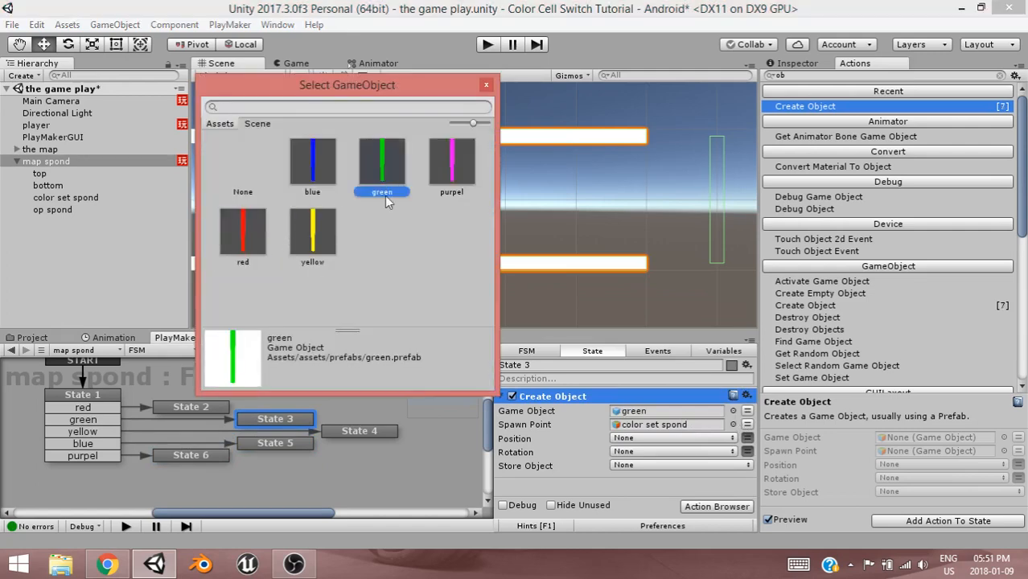
Change the Game Object of State 4's Create Object action to the yellow prefab.
left_click(347, 432)
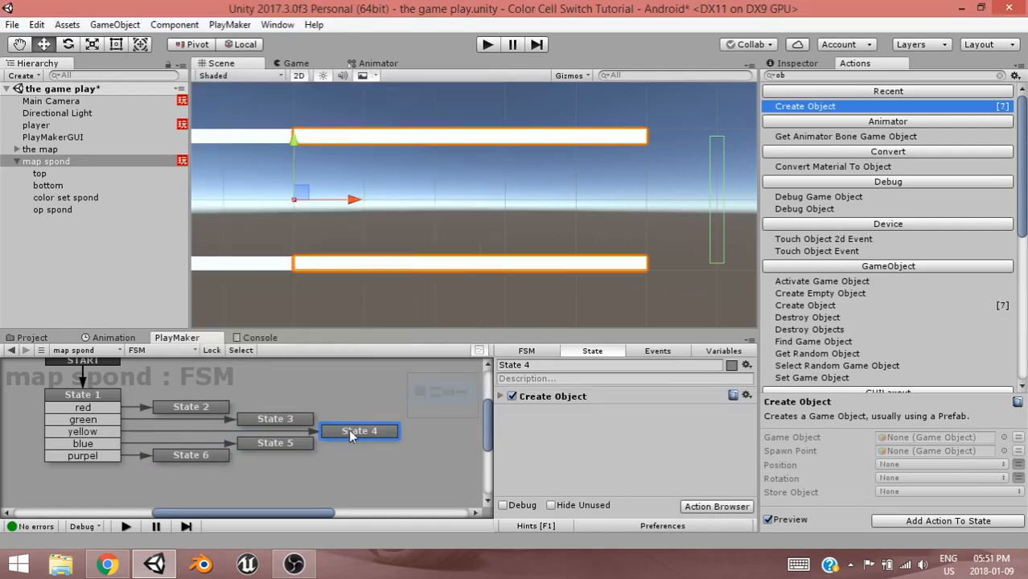
left_click(499, 397)
left_click(732, 410)
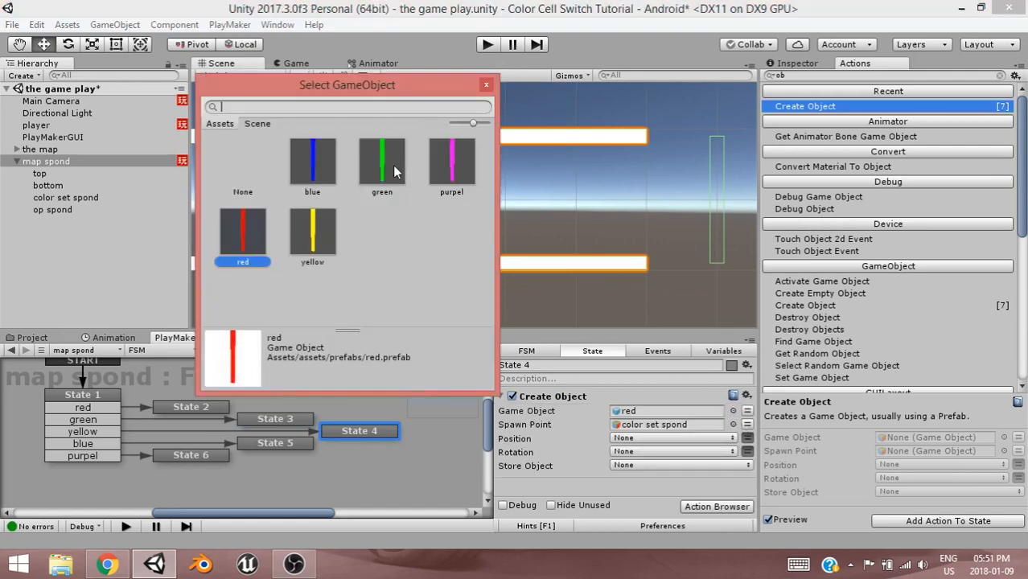
left_click(312, 233)
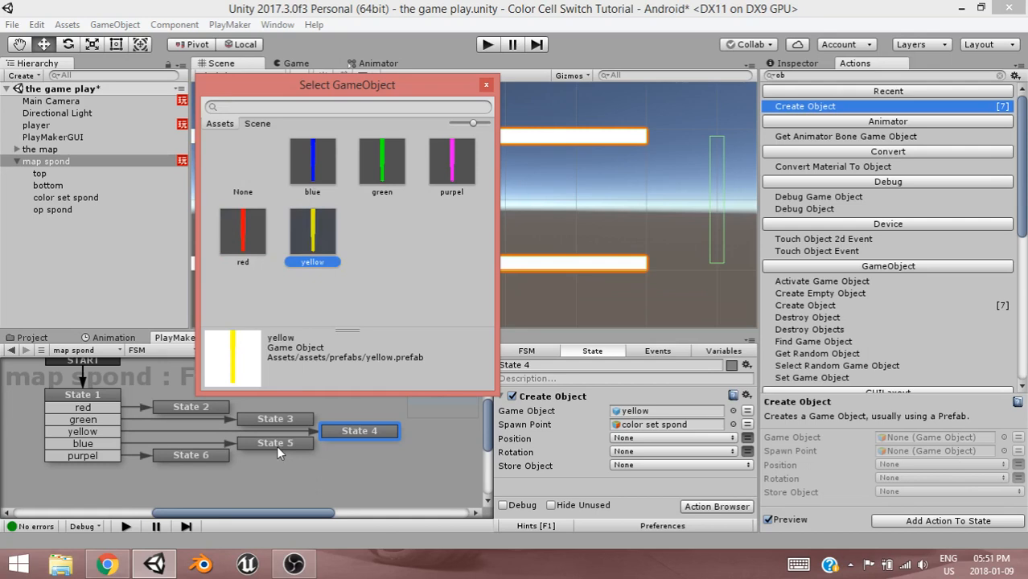
Change the Game Object of State 5's Create Object action to the blue prefab.
left_click(276, 452)
left_click(499, 395)
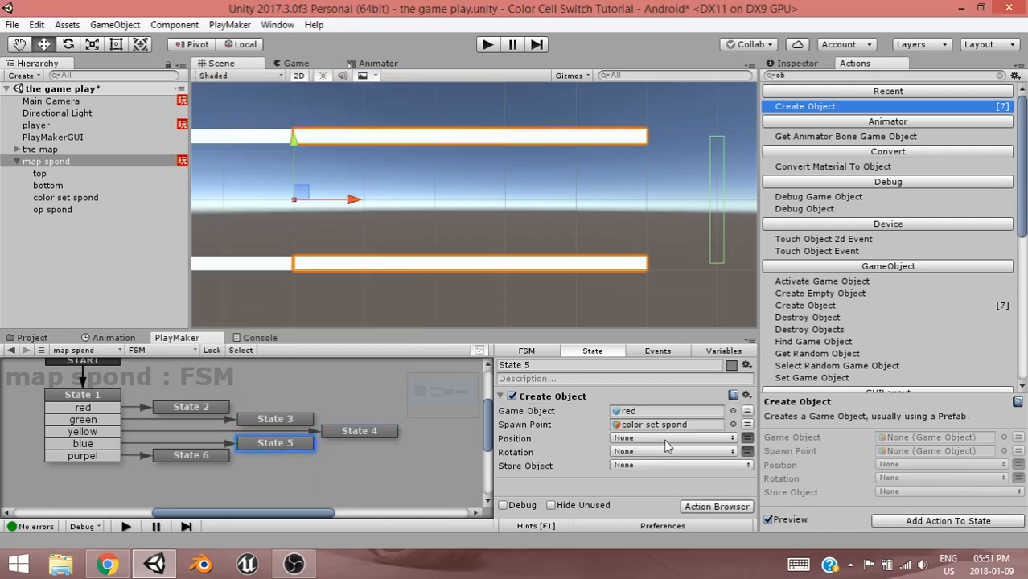
left_click(732, 411)
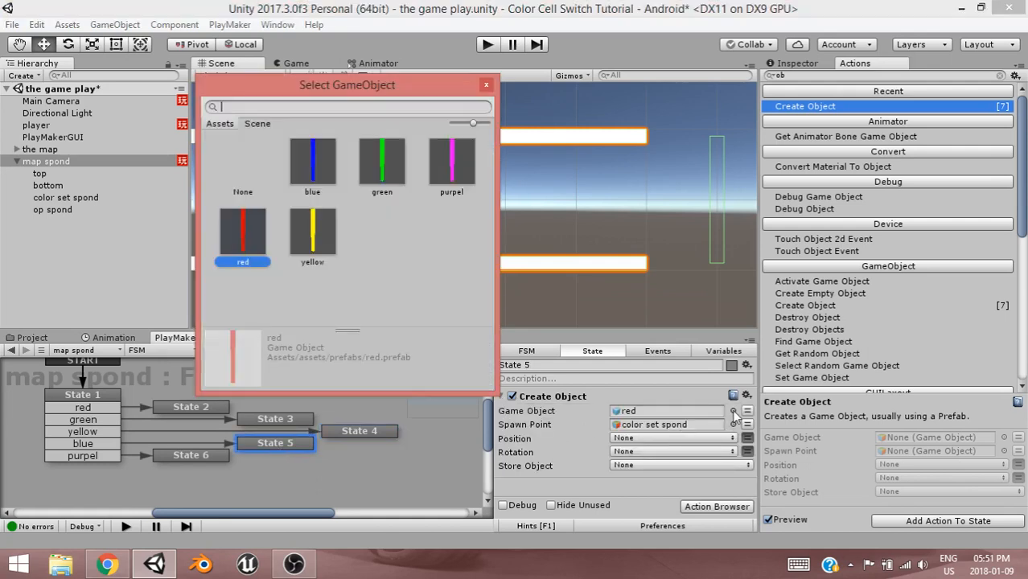
left_click(312, 165)
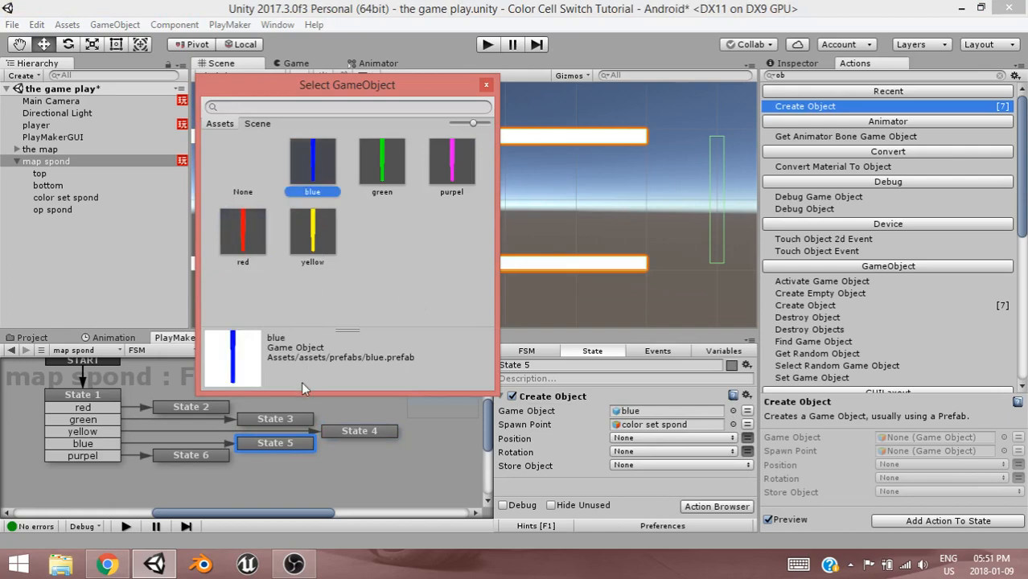
Change the Game Object of State 6's Create Object action to the purpel prefab.
left_click(200, 453)
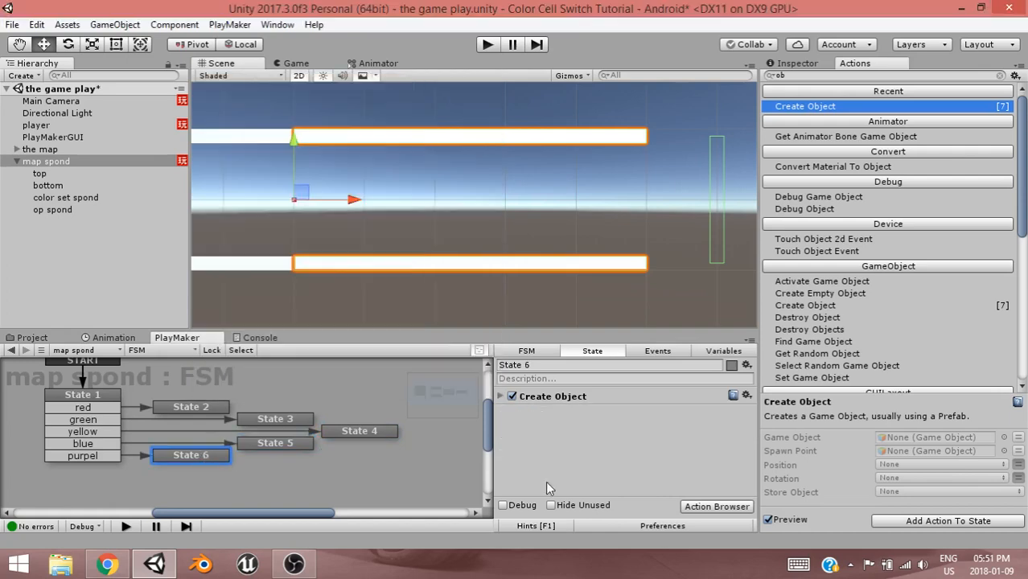
left_click(500, 396)
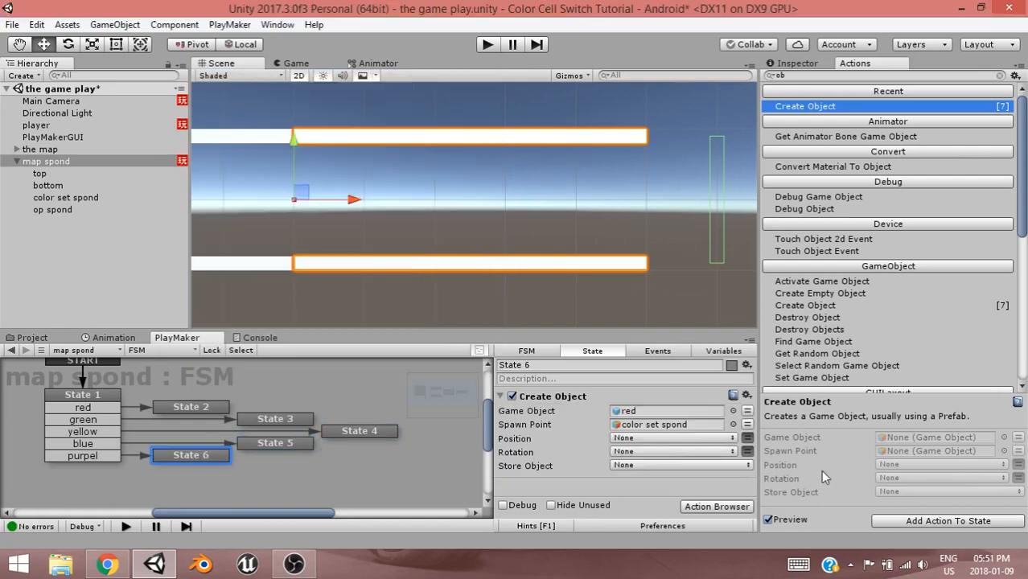
left_click(733, 411)
left_click(452, 164)
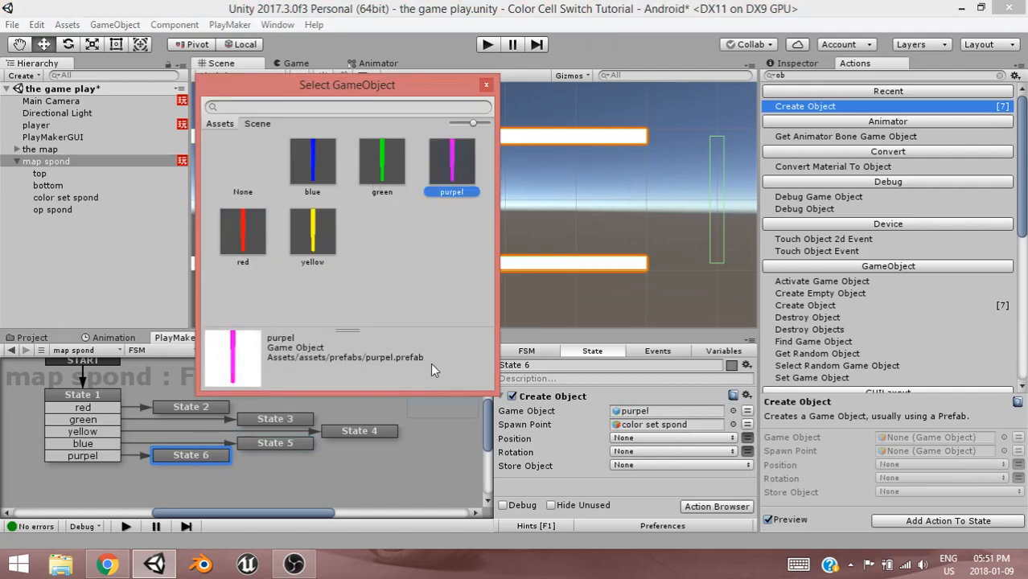
left_click(546, 486)
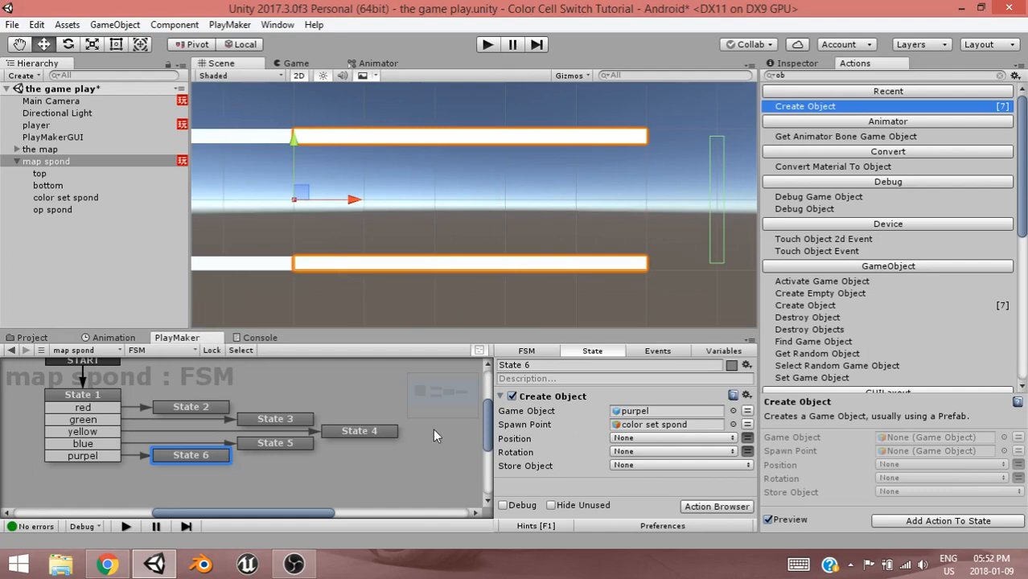
Run the game in play mode to test the random color spawning.
left_click(486, 46)
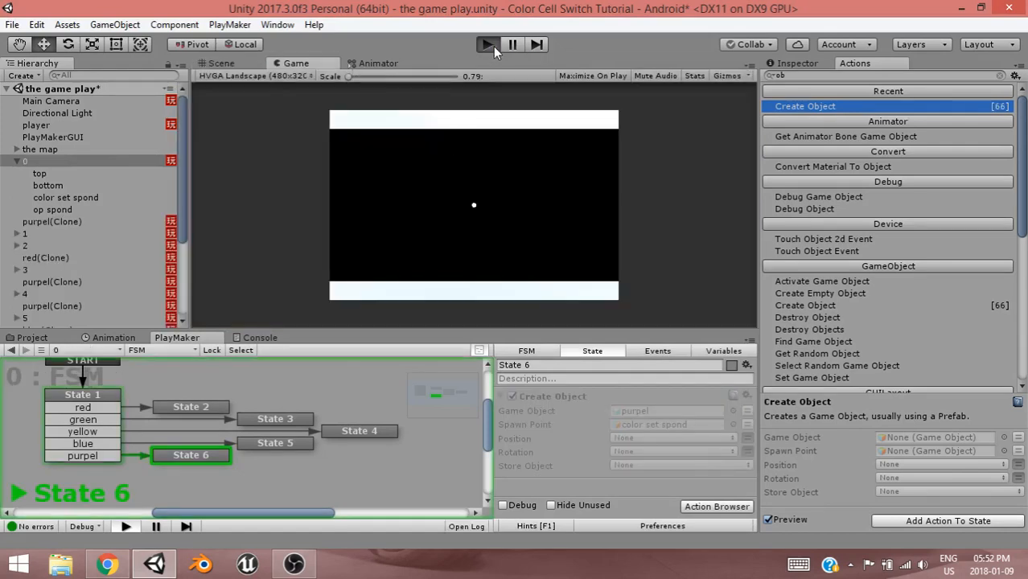
Pause the running game, examine the color bars spawned along the map in the scene, and stop play mode.
left_click(513, 45)
scroll(428, 189, "down", 7)
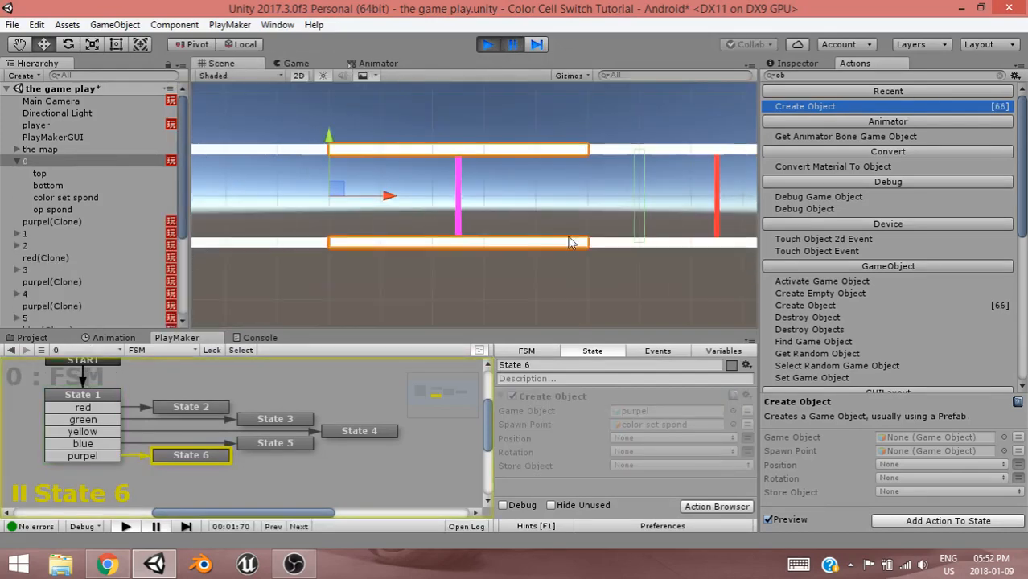
middle_click_drag(547, 233, 326, 215)
middle_click_drag(612, 202, 302, 219)
middle_click_drag(616, 212, 299, 223)
middle_click_drag(523, 251, 161, 225)
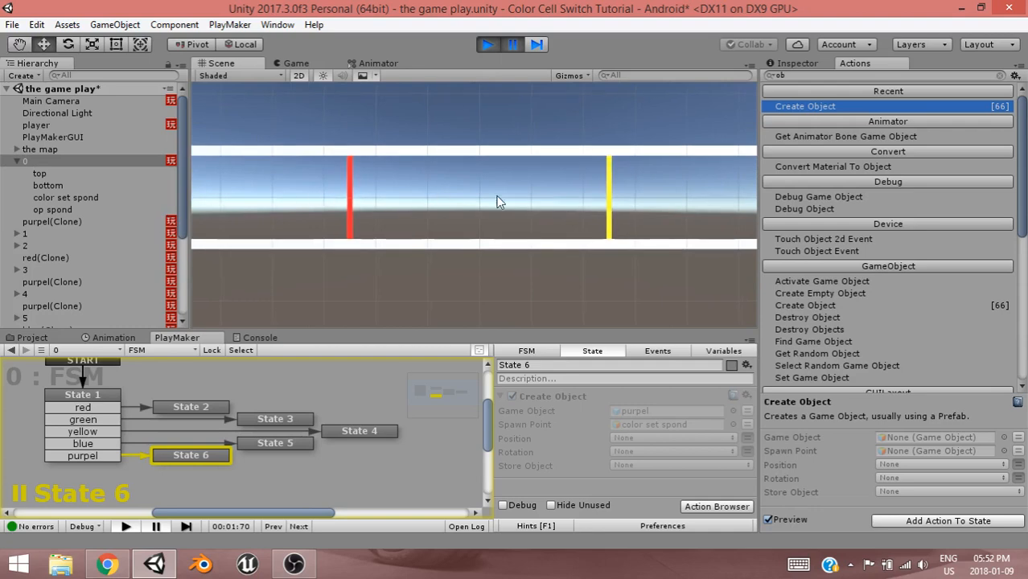
scroll(633, 199, "down", 2)
scroll(647, 215, "down", 4)
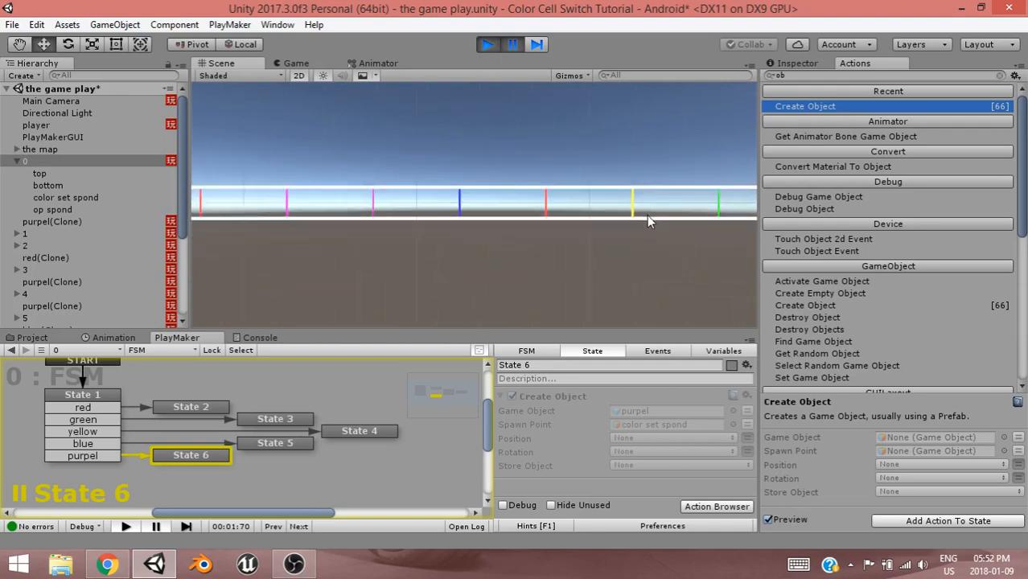
middle_click_drag(644, 218, 788, 207)
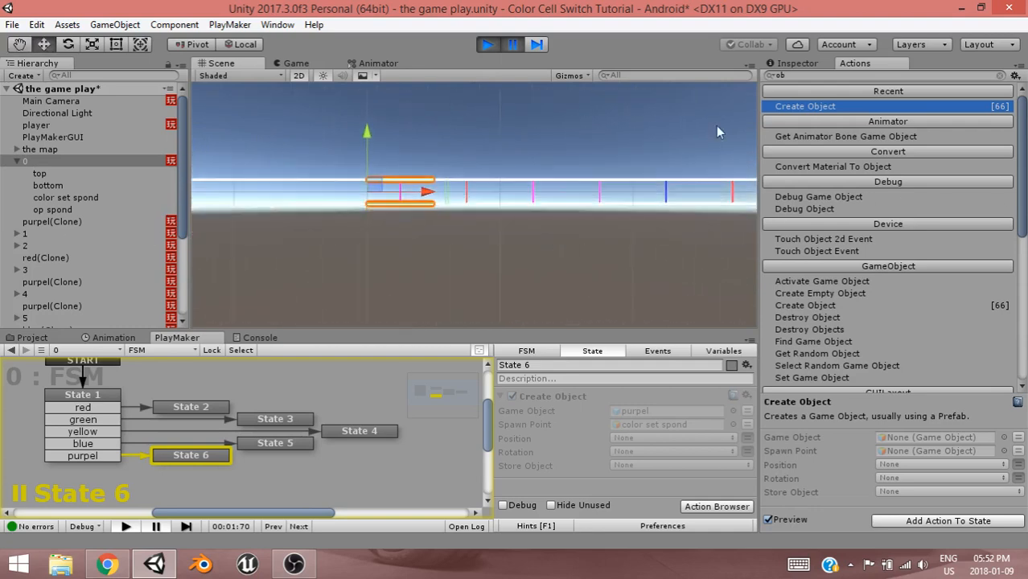
left_click(491, 47)
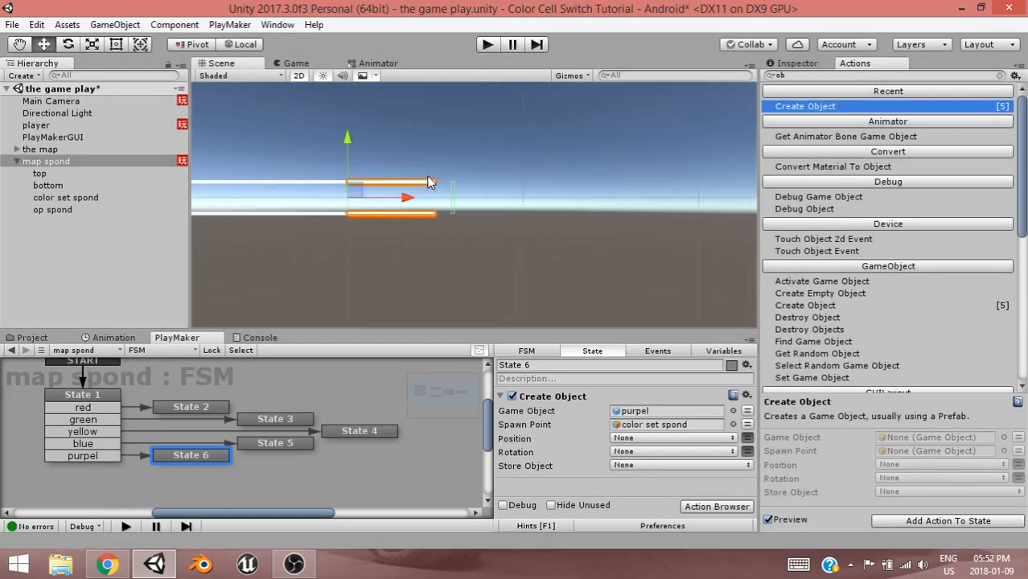
Set the X scale to 100 and the X position to 50 for both the top and bottom objects of map spond.
scroll(409, 189, "up", 4)
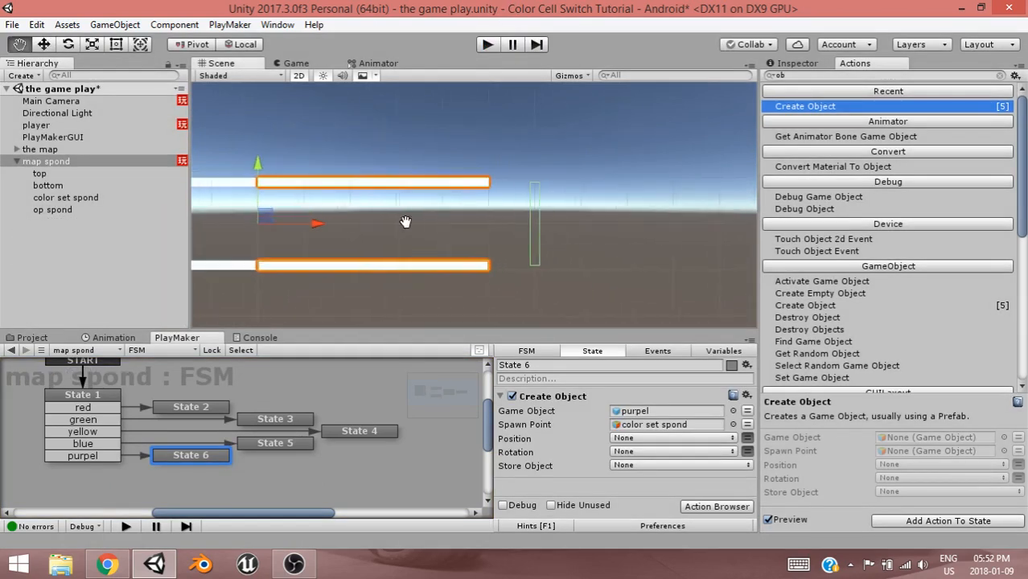
left_click(40, 174)
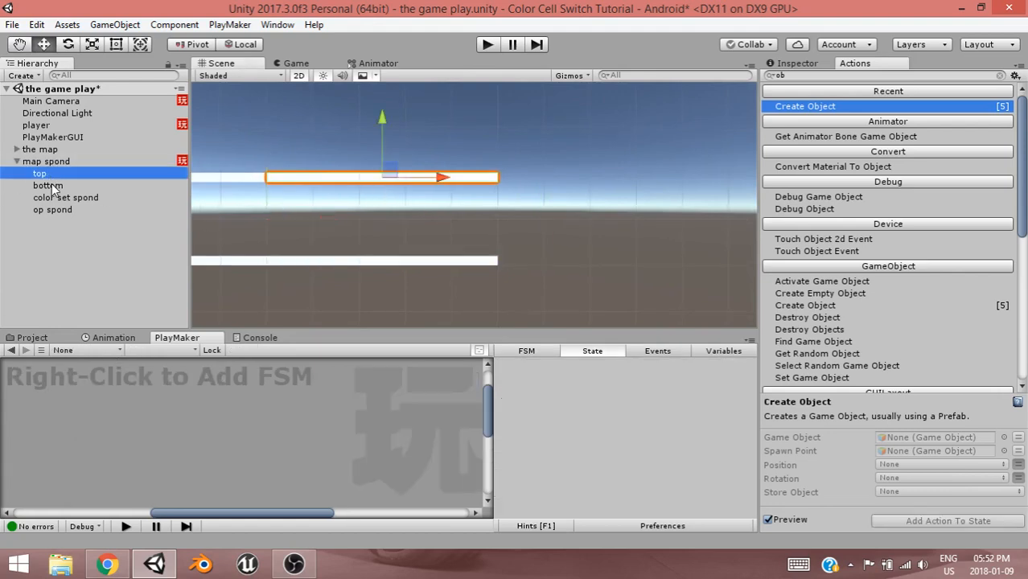
left_click(50, 186, "shift")
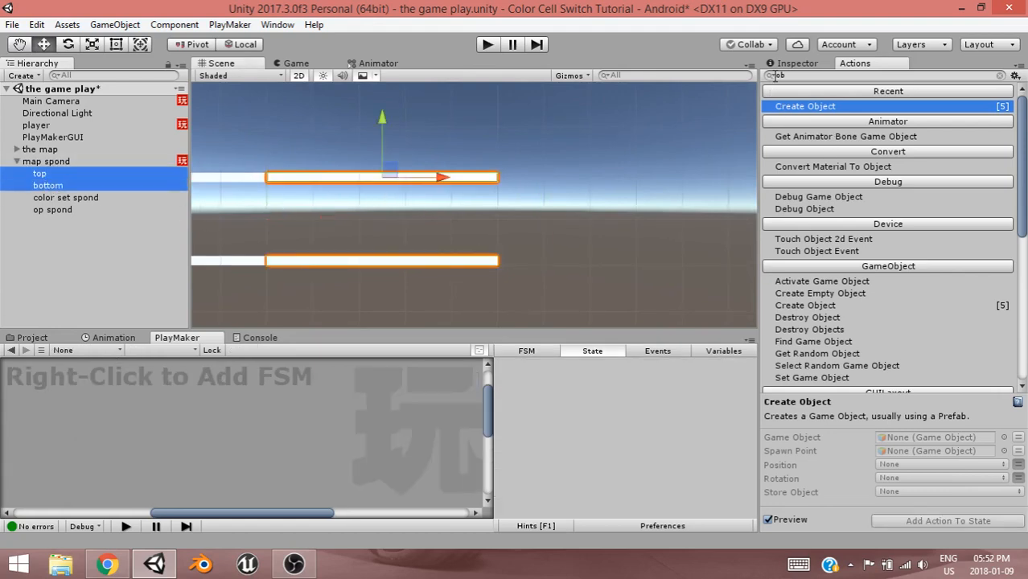
left_click(796, 63)
left_click(911, 154)
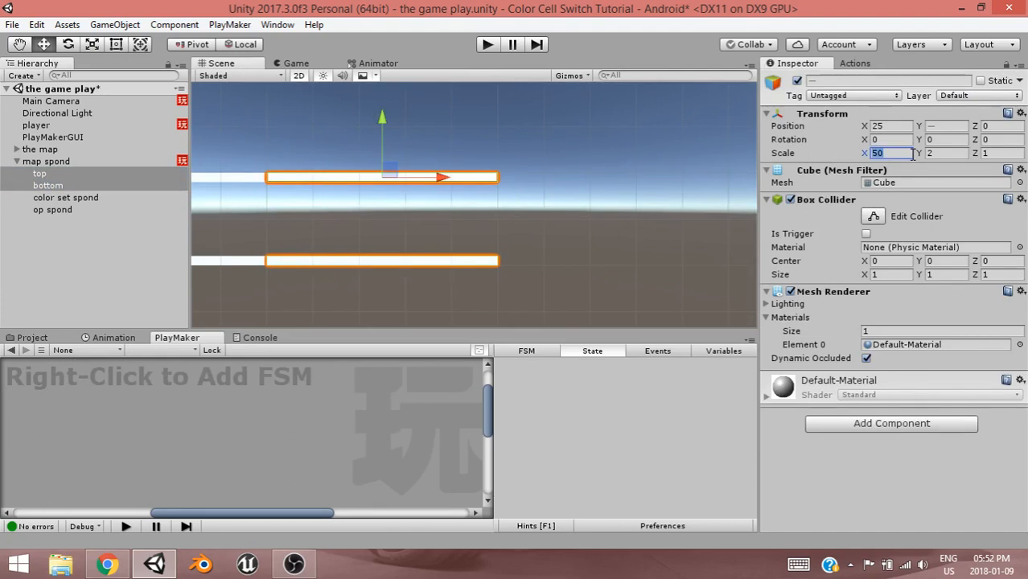
type("100")
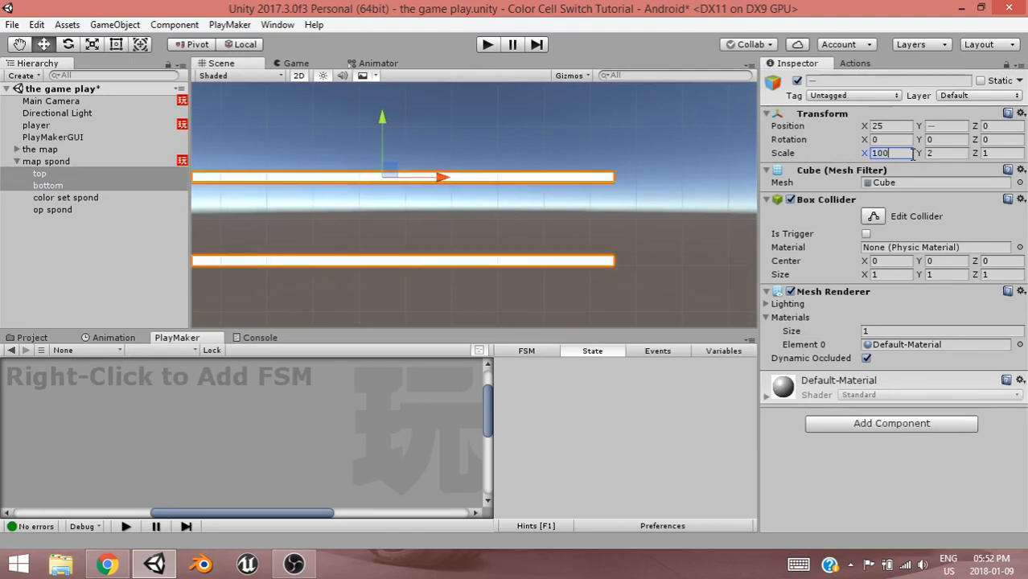
left_click(896, 127)
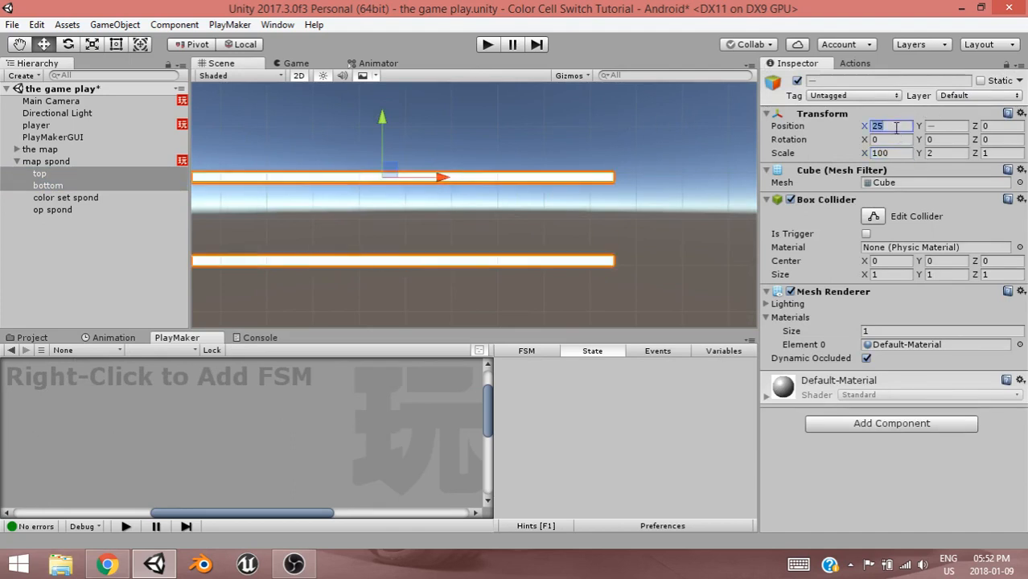
type("50")
key("Return")
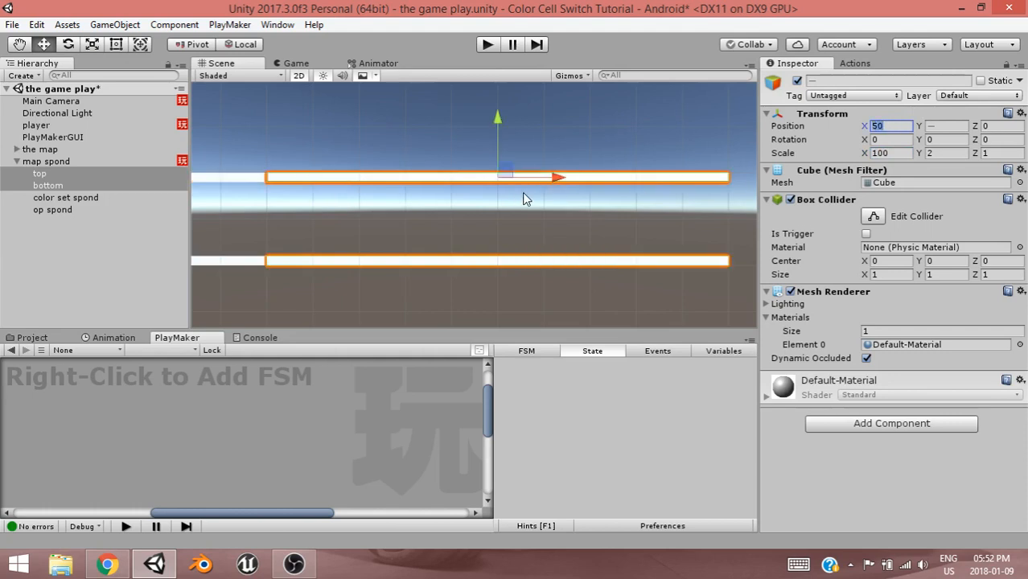
Set the X position of the color set spond object to 50.
left_click(70, 199)
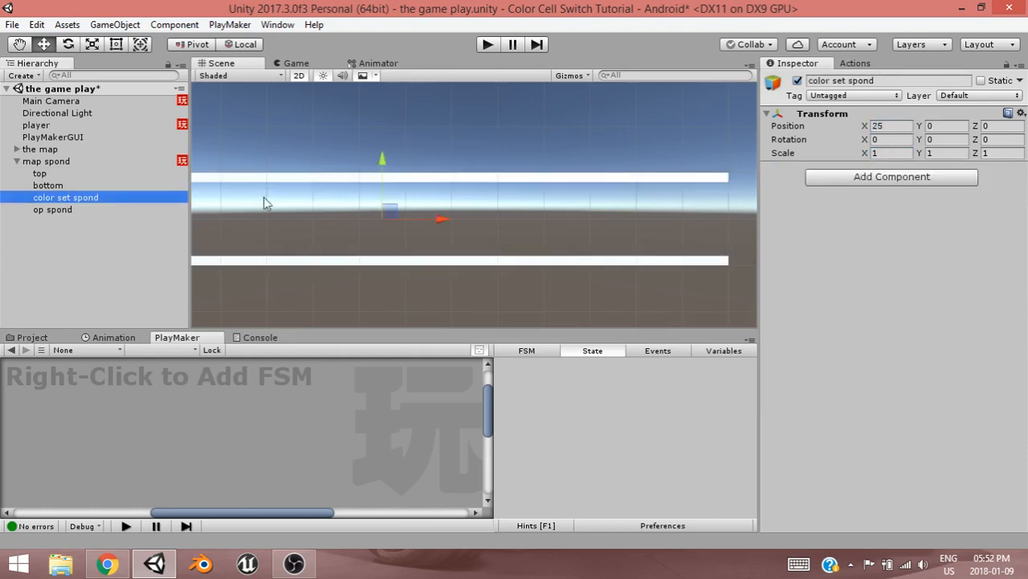
left_click(901, 127)
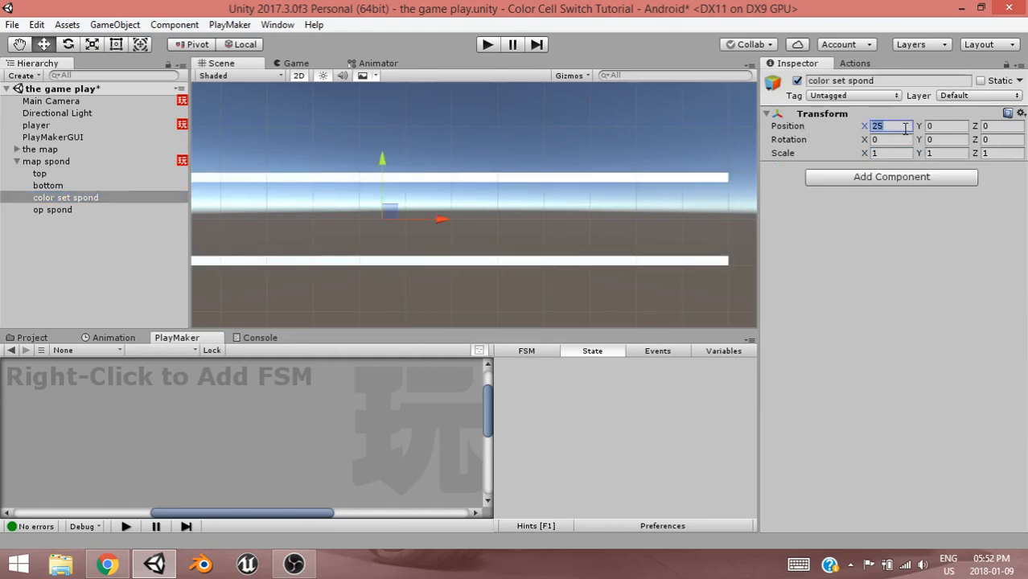
type("50")
key("Return")
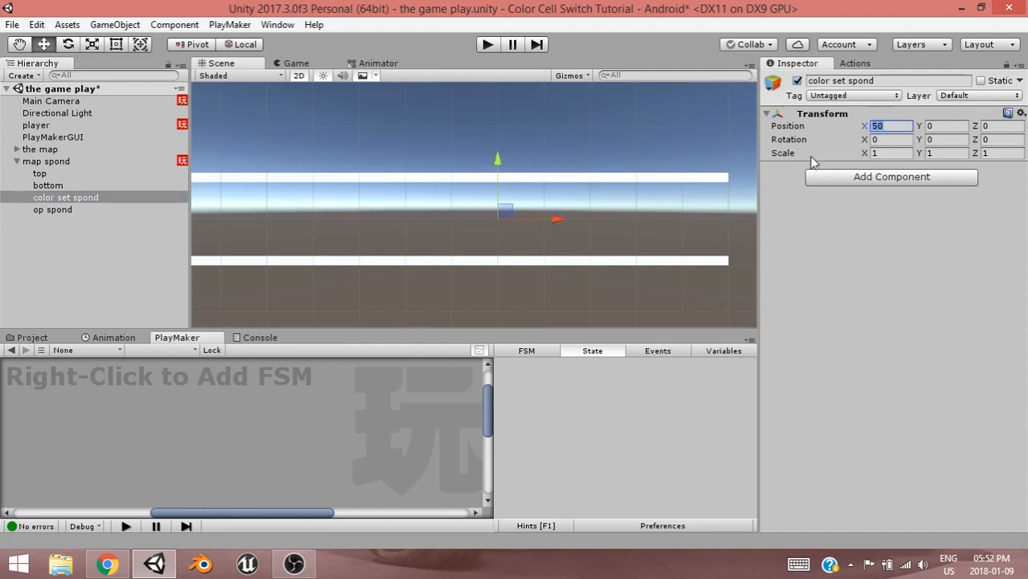
Set the X position of the op spond object to 100.
left_click(38, 211)
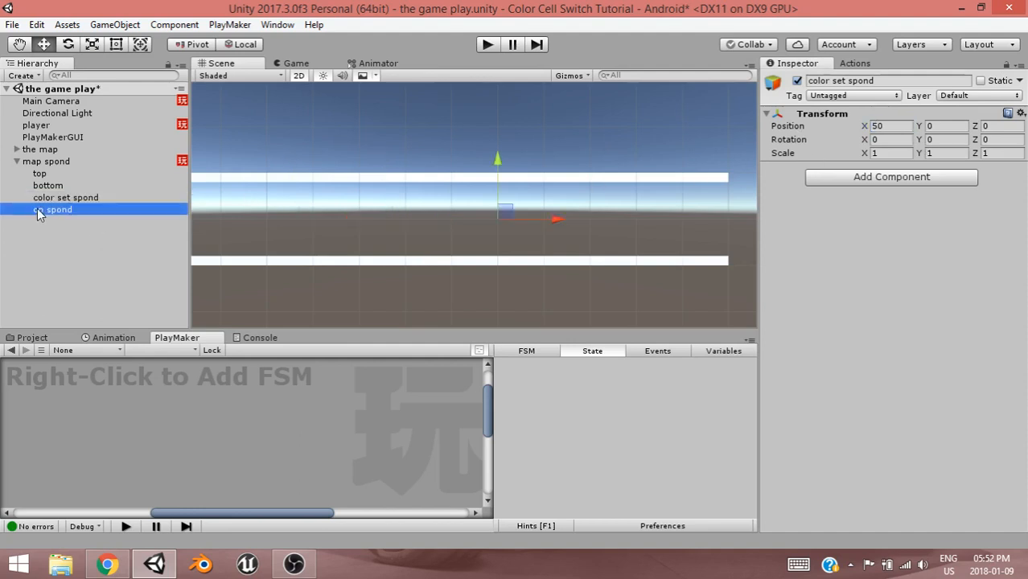
left_click(900, 126)
type("100")
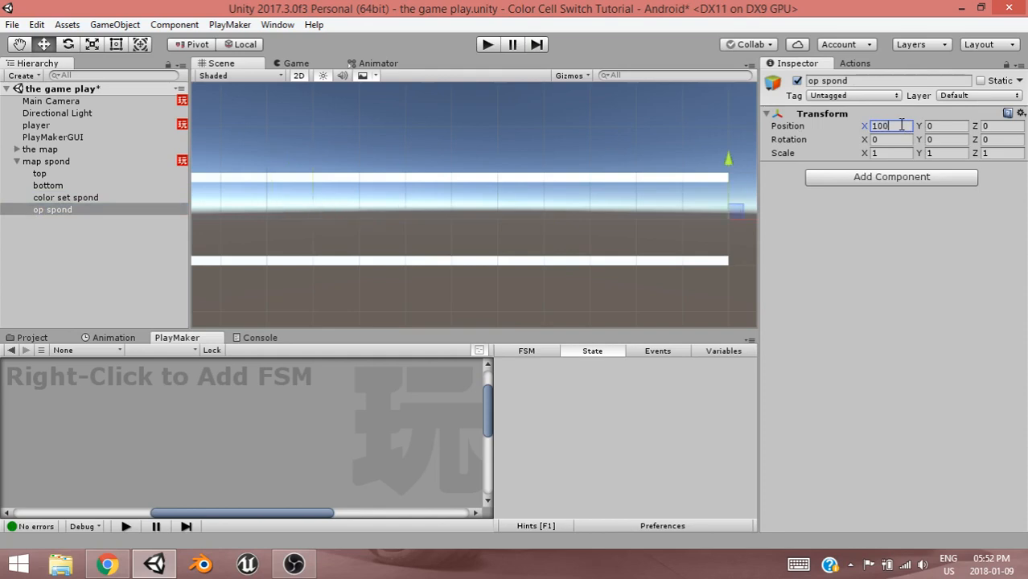
key("Return")
Set the Box Collider's center X on map spond to 120 and save the scene.
left_click(53, 160)
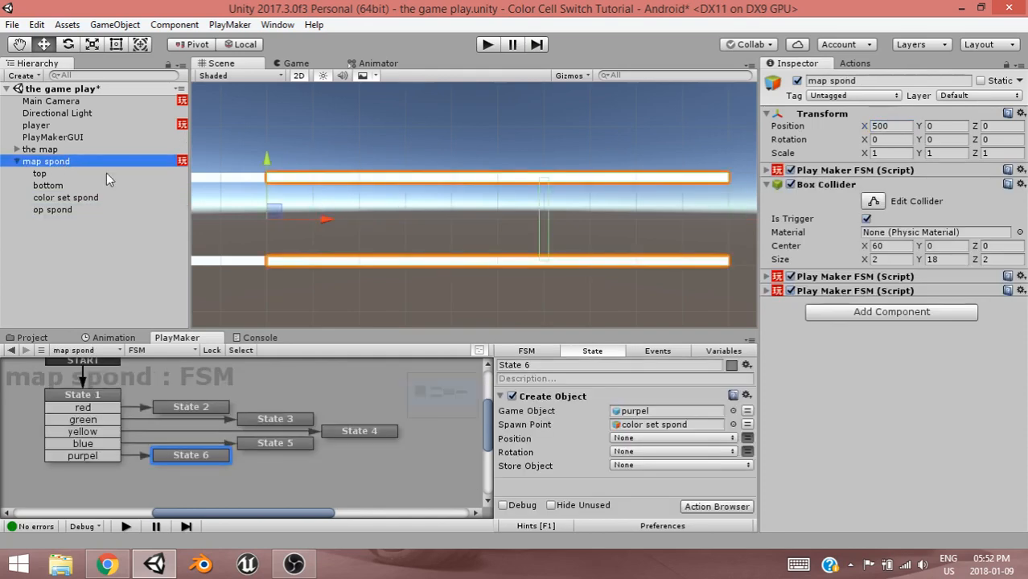
left_click(911, 245)
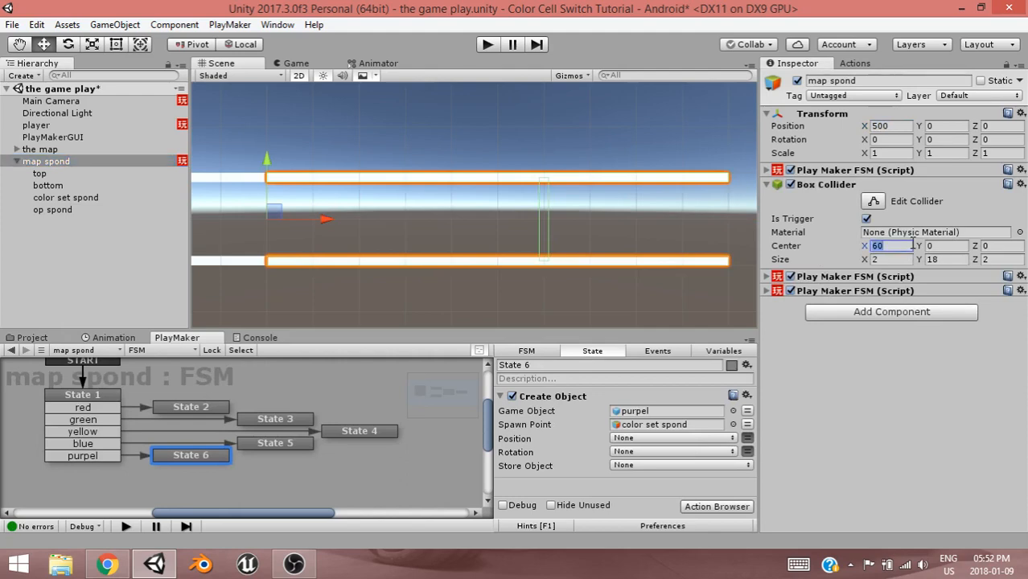
type("120")
middle_click_drag(715, 245, 580, 236)
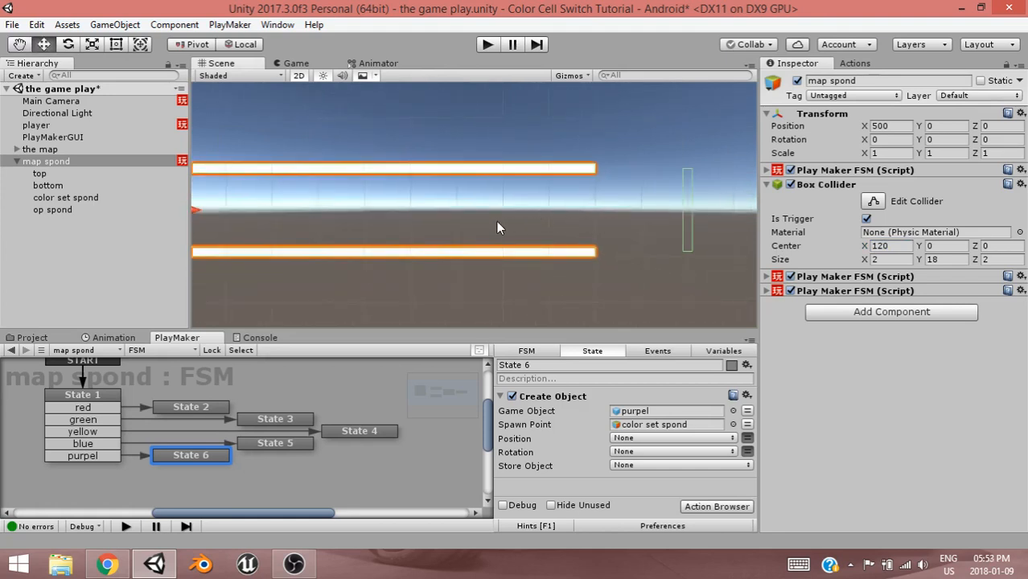
key("ctrl+s")
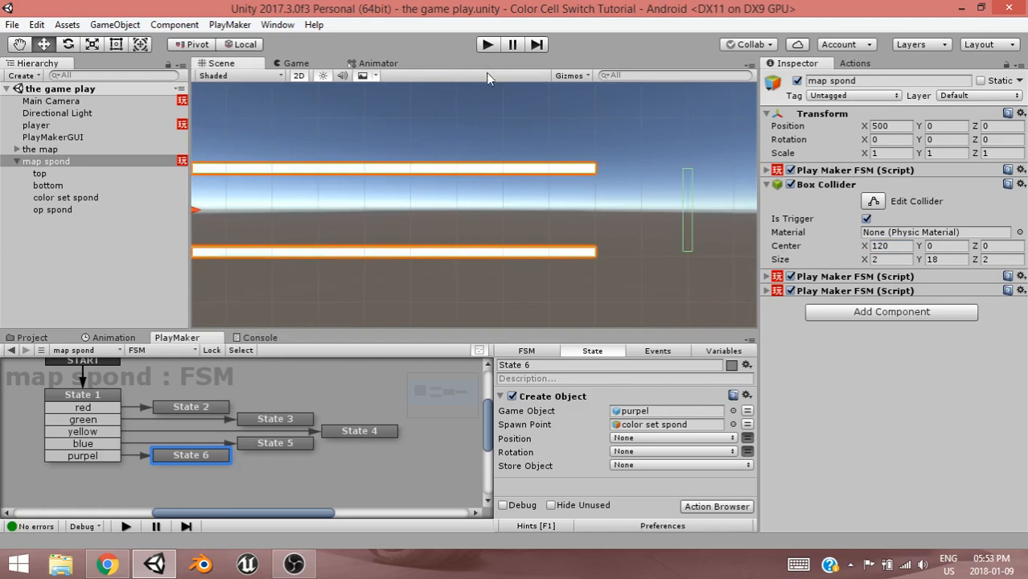
Run and pause the game, examine the spacing of the spawned color bars in the scene, and stop play mode.
left_click(486, 51)
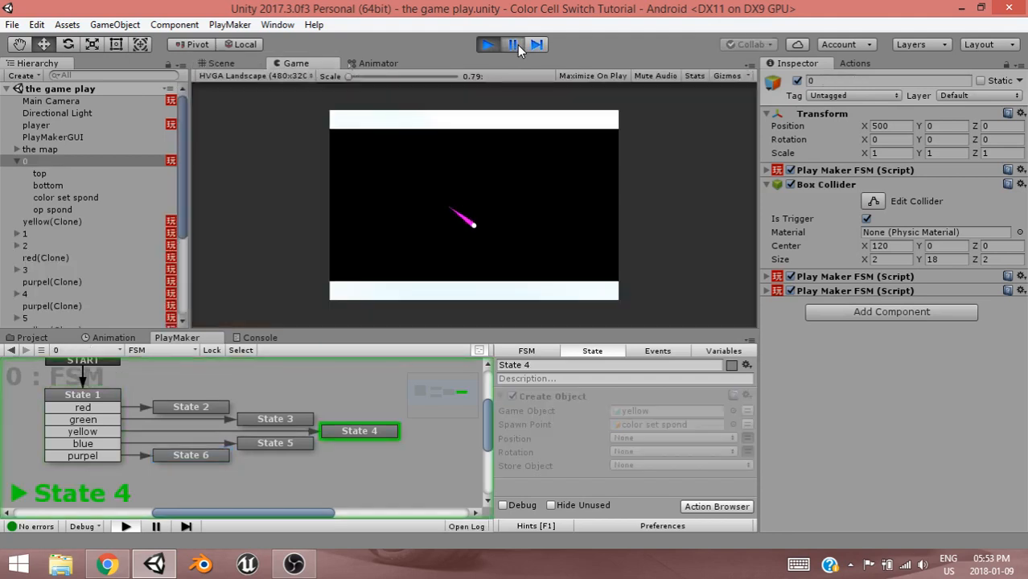
left_click(517, 45)
scroll(608, 242, "down", 2)
middle_click_drag(609, 242, 391, 232)
scroll(393, 231, "down", 4)
middle_click_drag(636, 262, 819, 269)
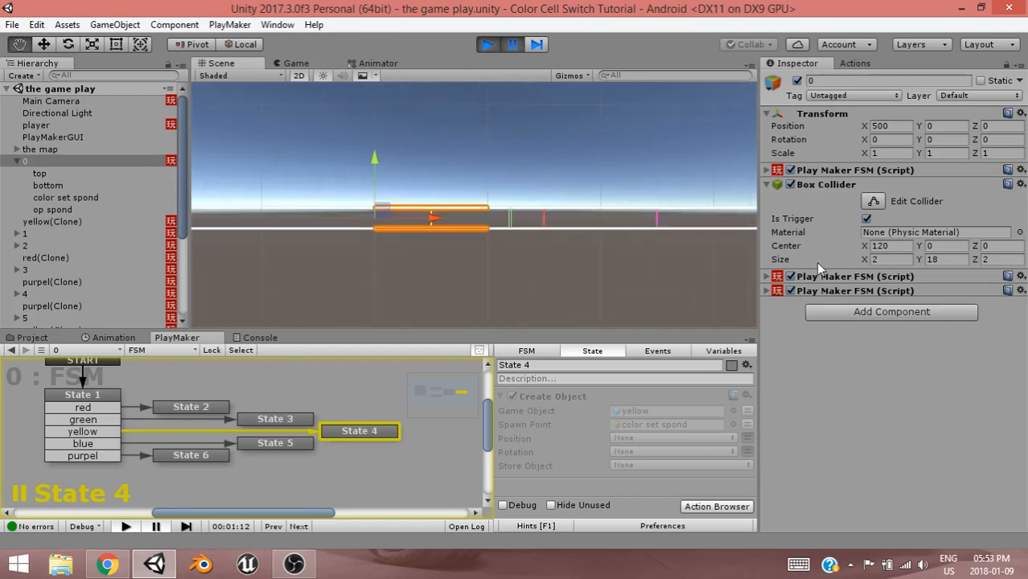
scroll(431, 228, "up", 12)
scroll(431, 228, "up", 3)
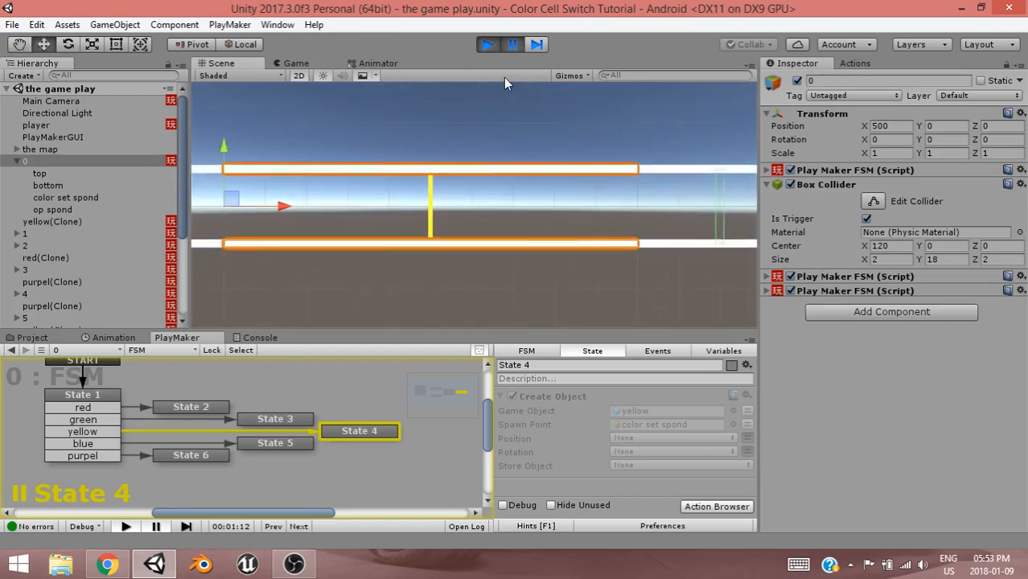
left_click(486, 46)
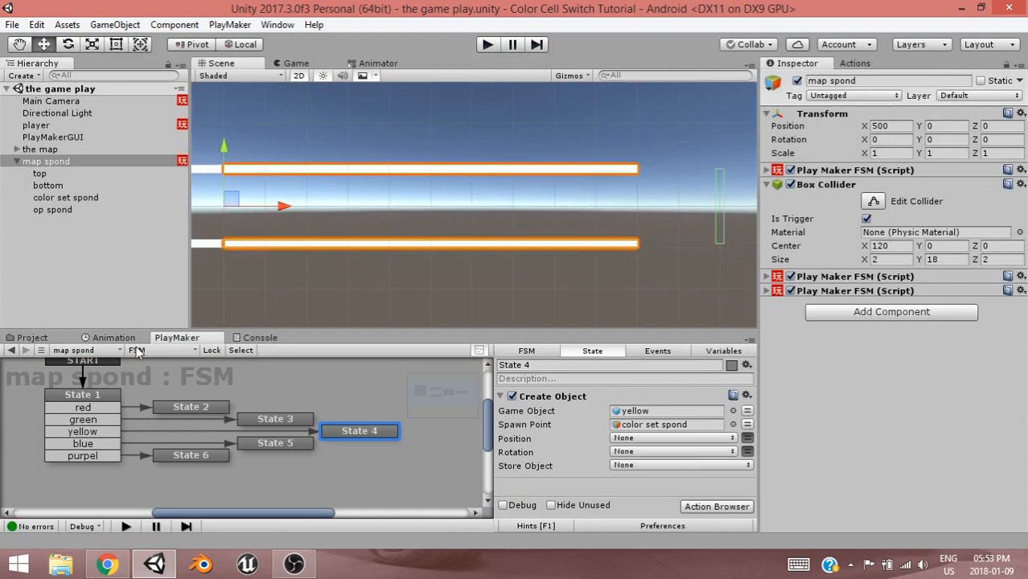
Rename map spond's color-spawning FSM to "color".
left_click(527, 351)
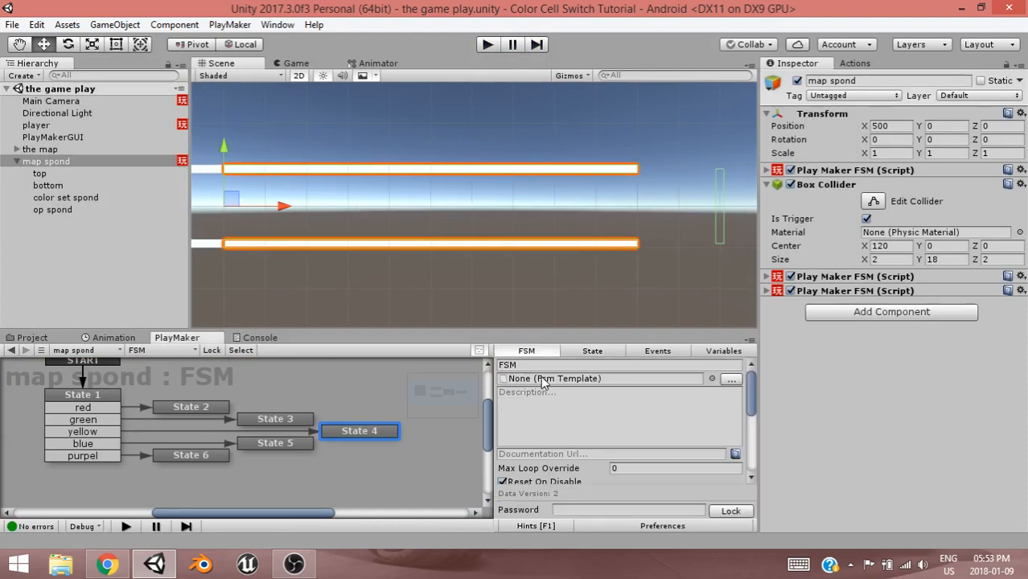
left_click(552, 365)
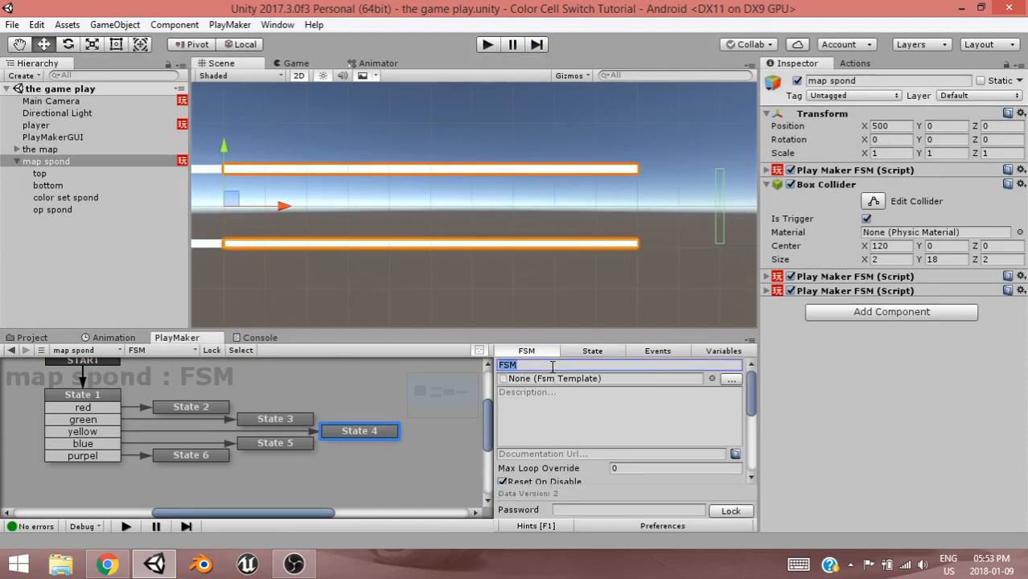
type("color")
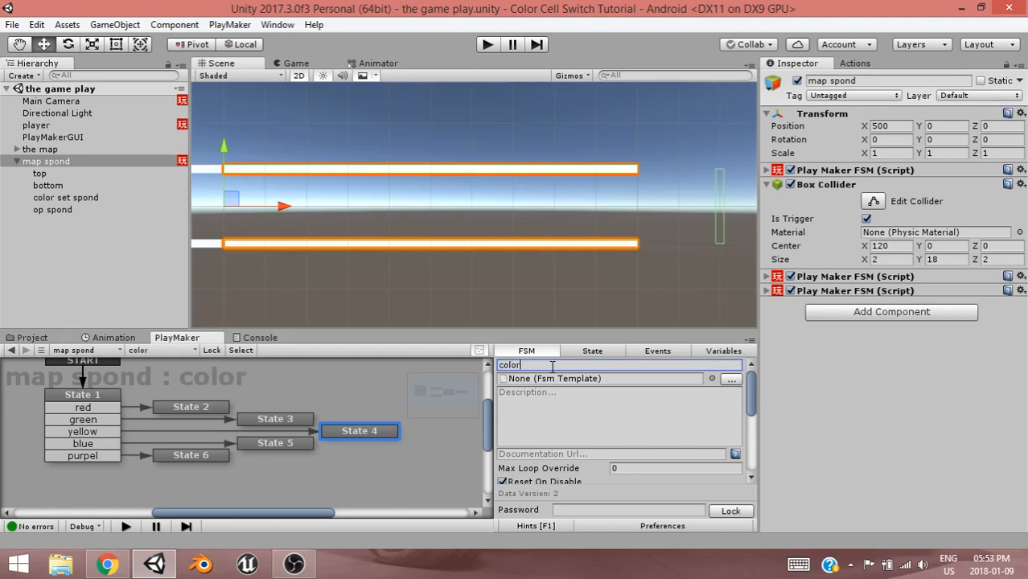
key("Return")
Add another FSM to map spond and name it "OP".
left_click(163, 350)
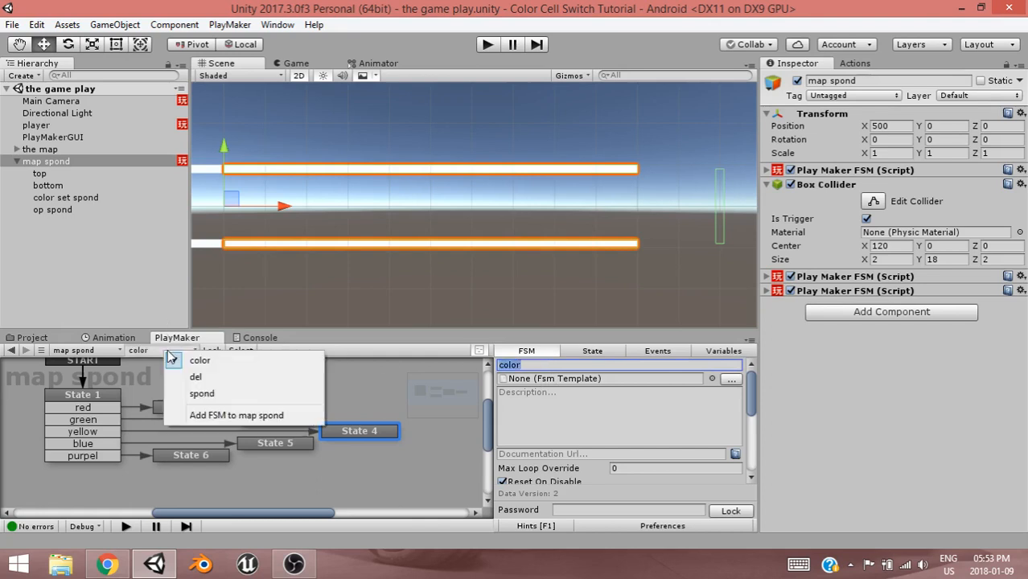
left_click(225, 415)
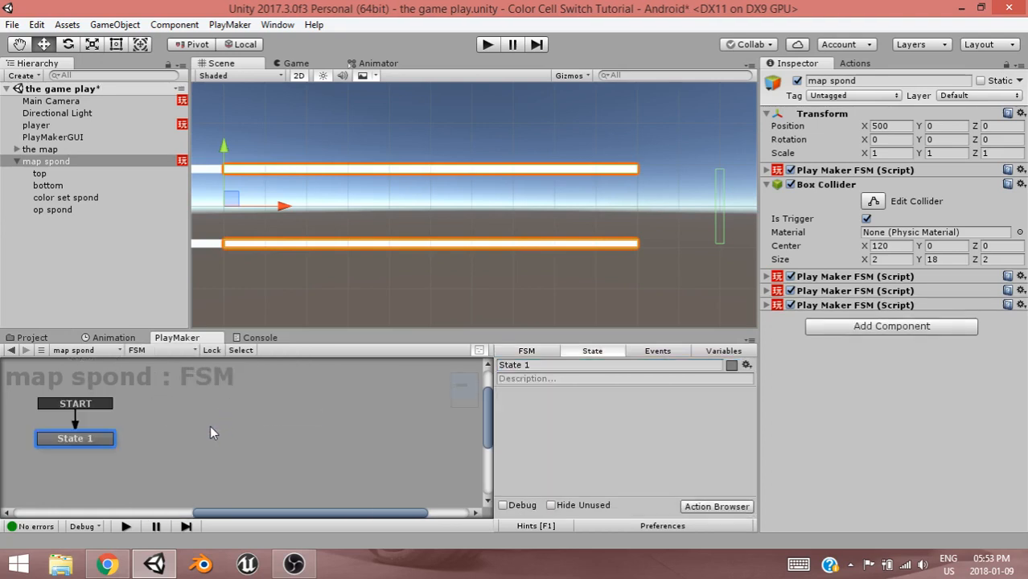
left_click(538, 351)
left_click(549, 364)
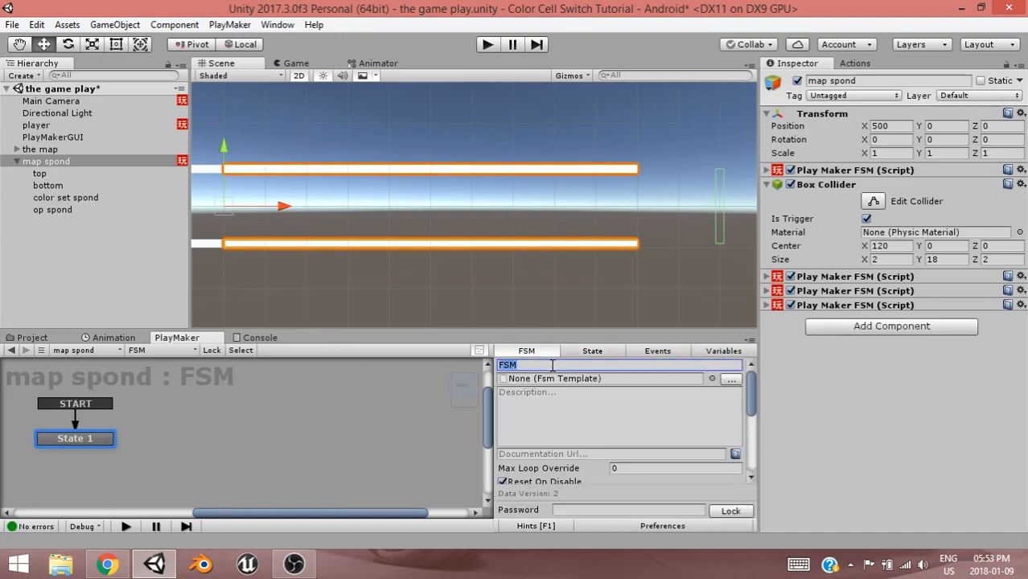
type("OP")
key("Return")
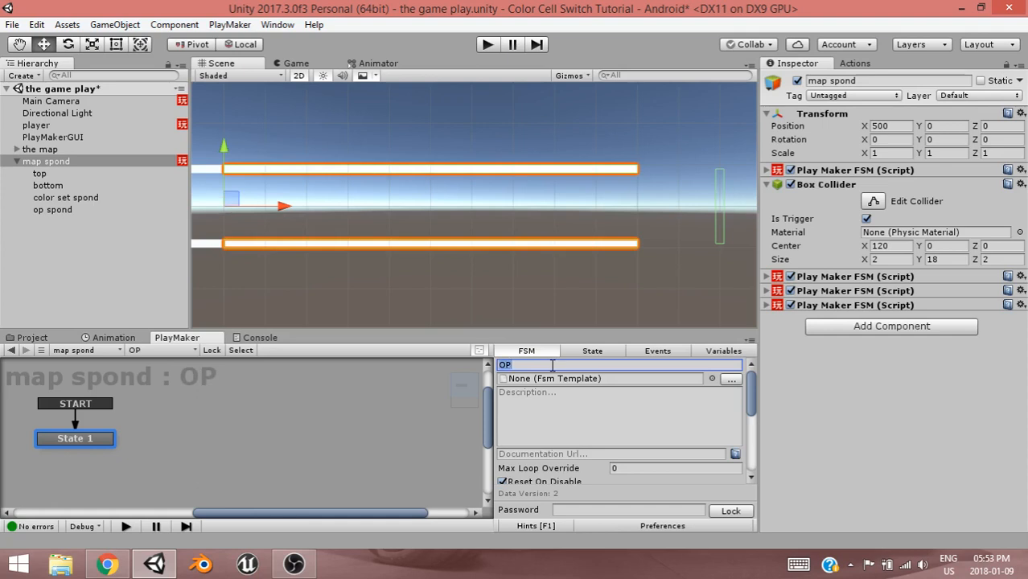
Add a Random Int action to State 1 of map spond's OP FSM.
left_click(146, 441)
left_click(87, 445)
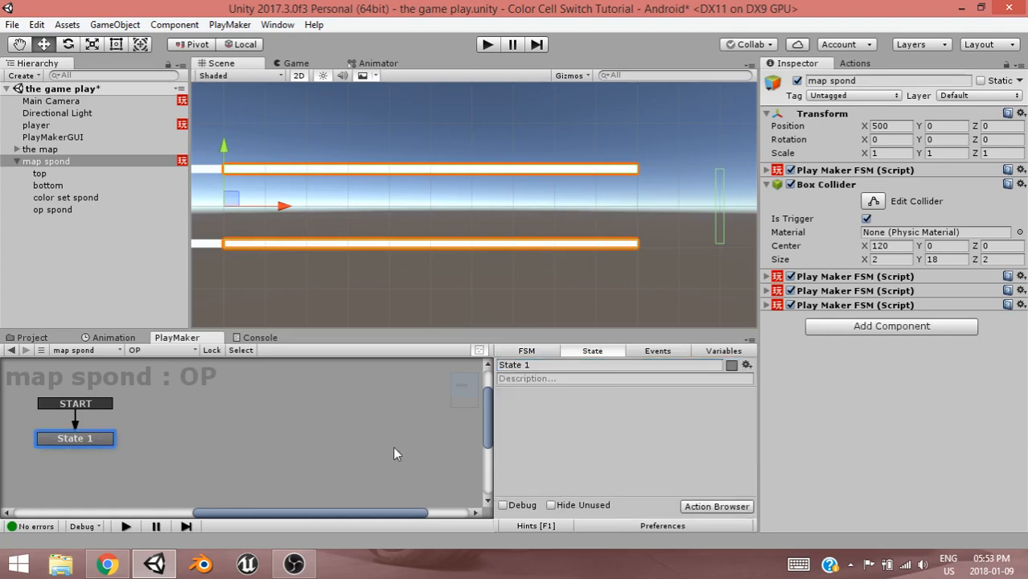
left_click(716, 507)
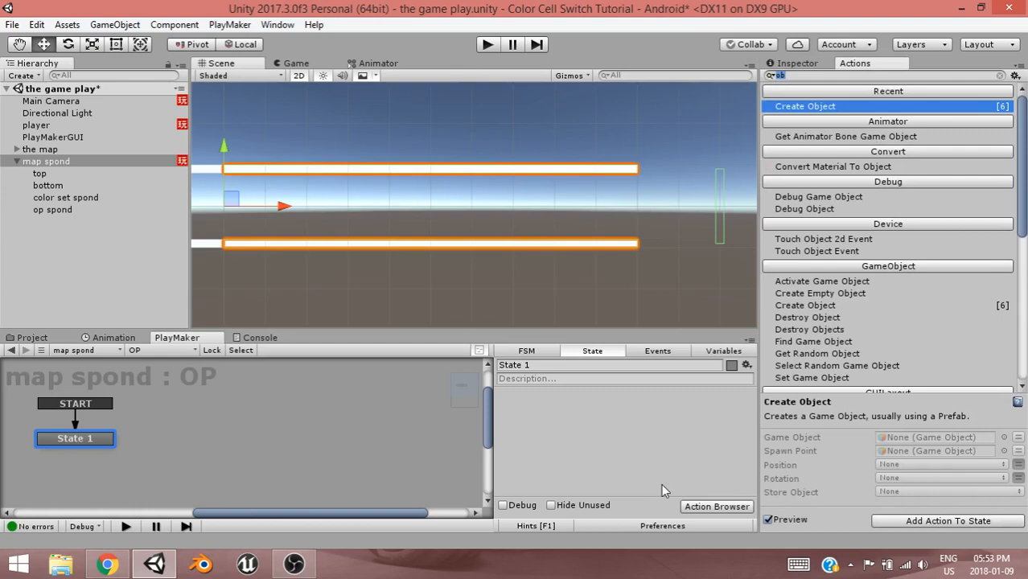
type("rand")
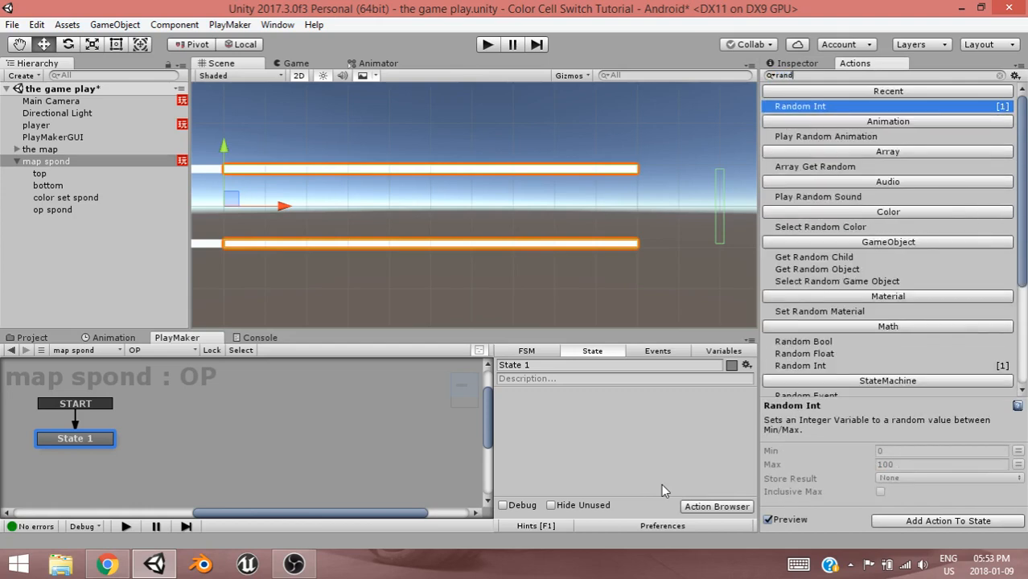
key("Return")
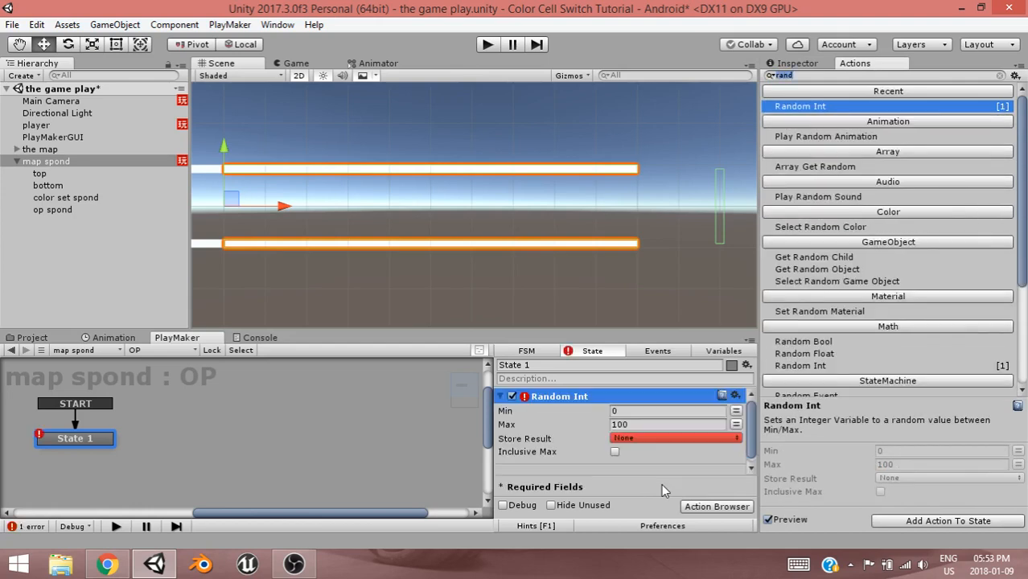
Set the Random Int action's minimum to 1 and maximum to 3.
left_click(637, 412)
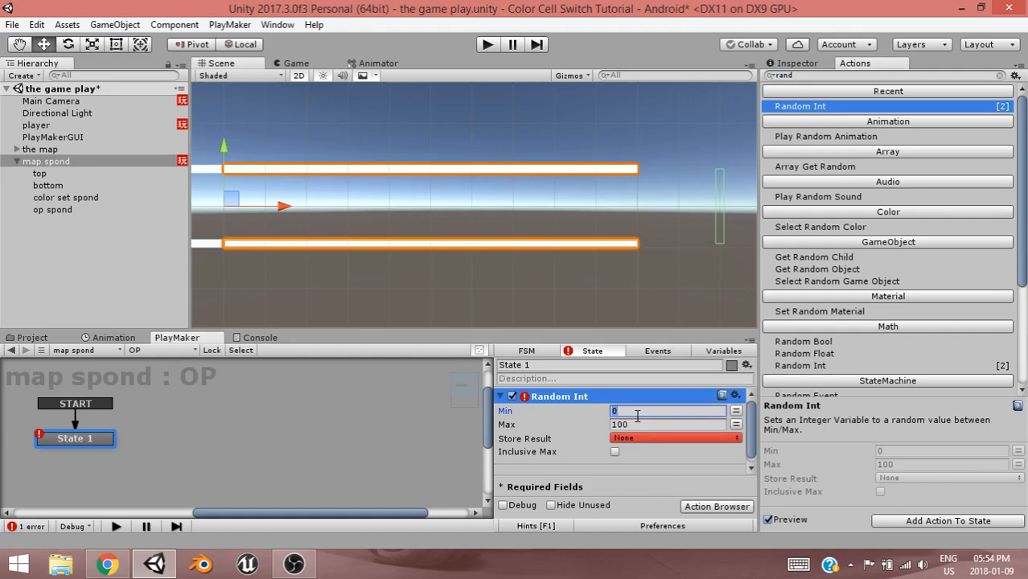
type("1")
left_click(635, 424)
type("3")
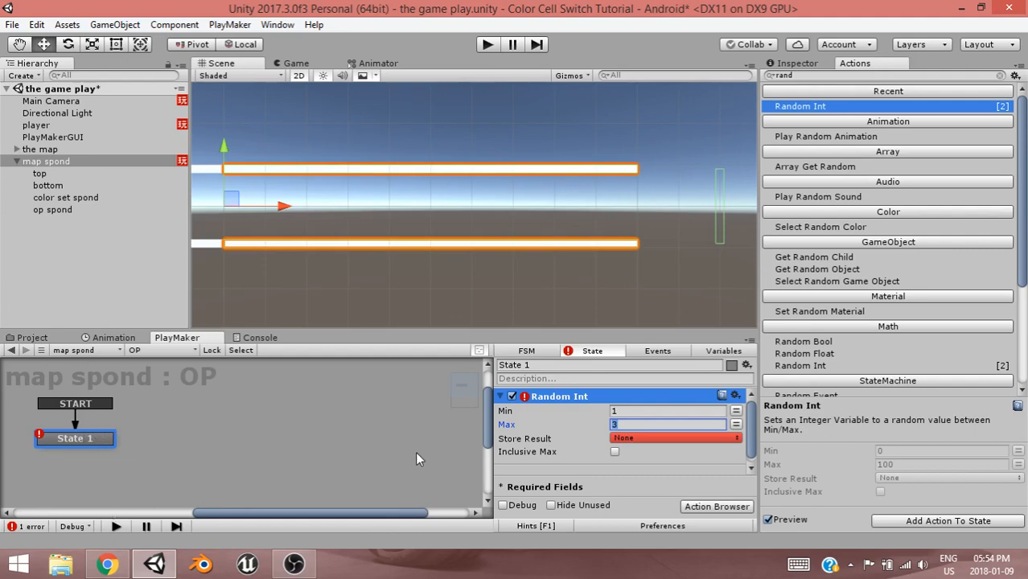
Store the Random Int result in a new variable named "op num" and make the maximum inclusive.
left_click(630, 441)
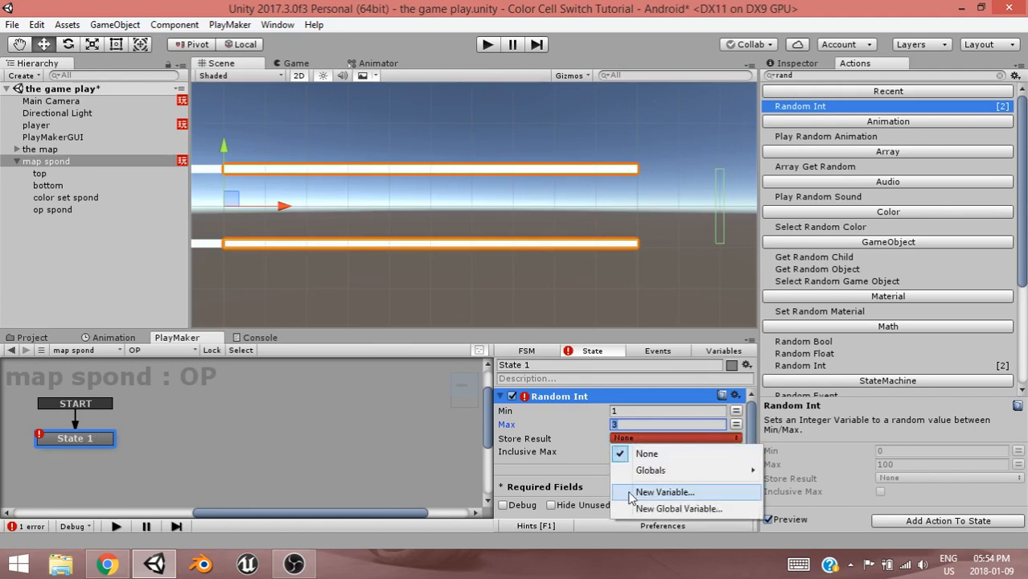
left_click(636, 491)
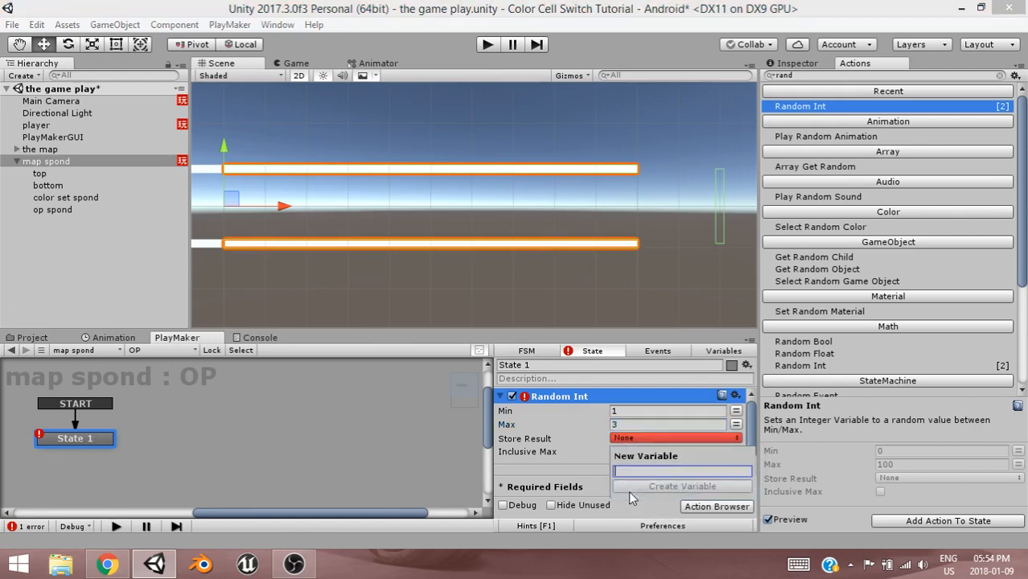
type("op num")
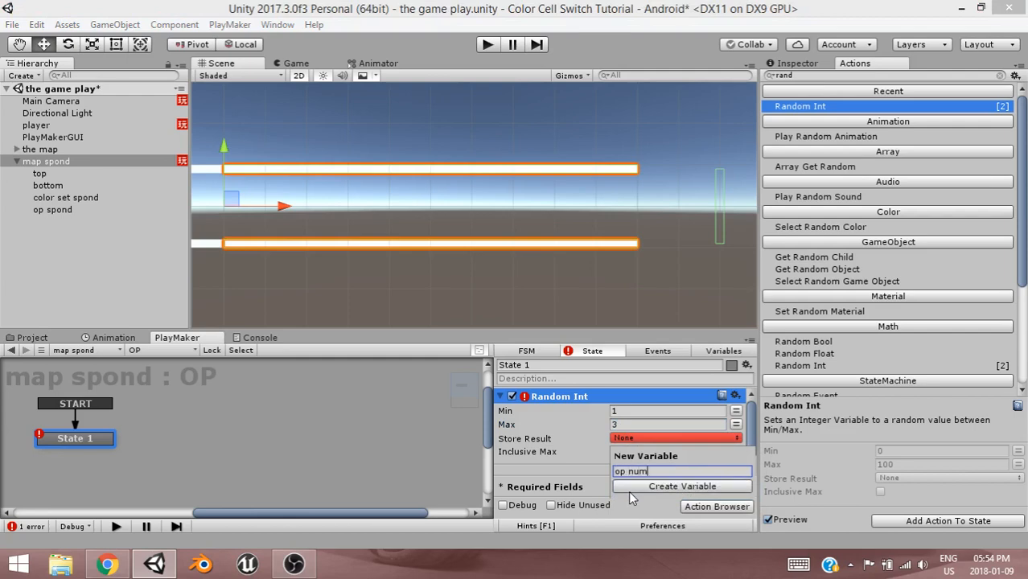
left_click(630, 492)
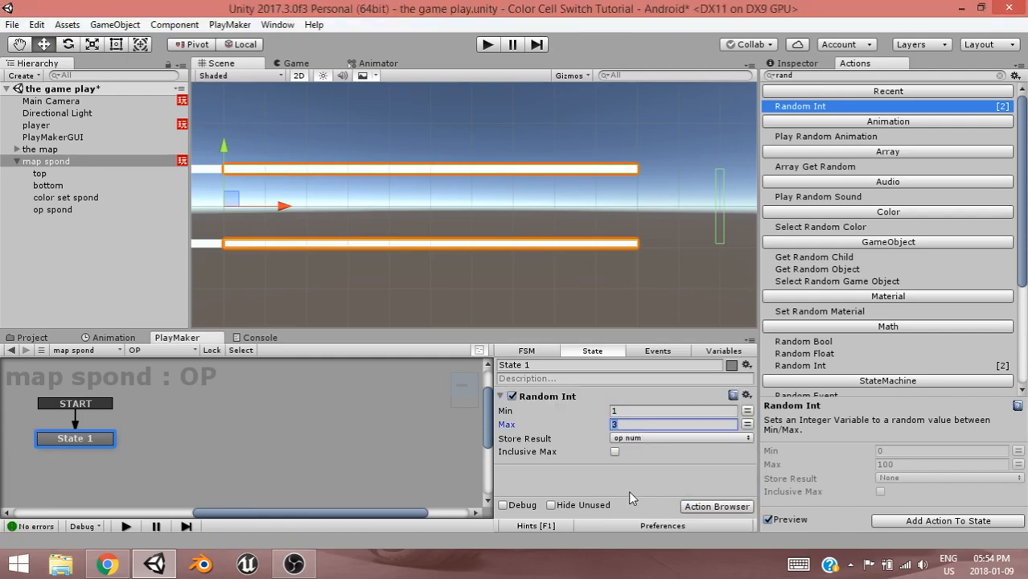
left_click(615, 452)
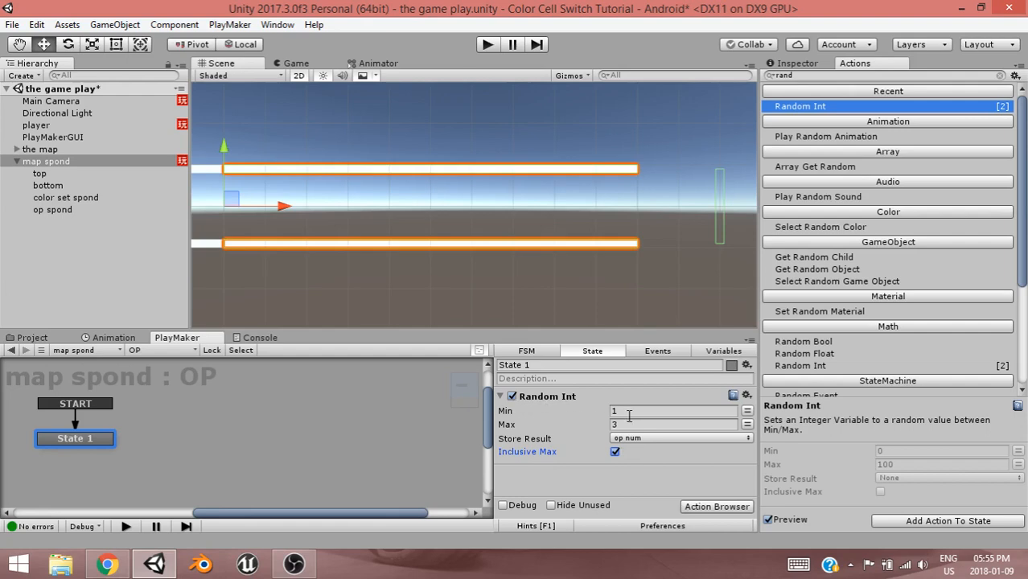
Add an Int Compare action to State 1 and place it below the Random Int action.
left_click(714, 507)
type("int")
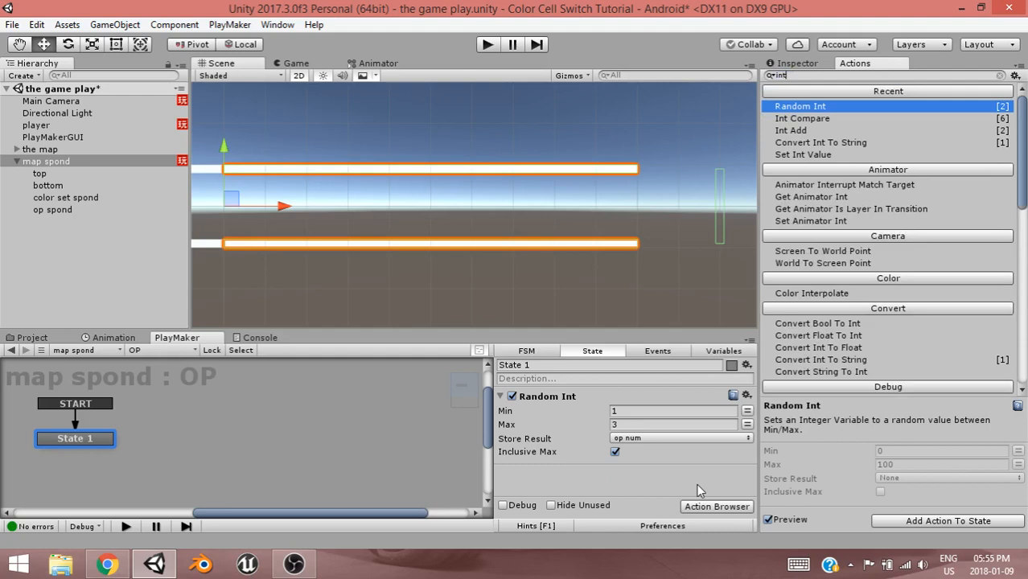
key("Down")
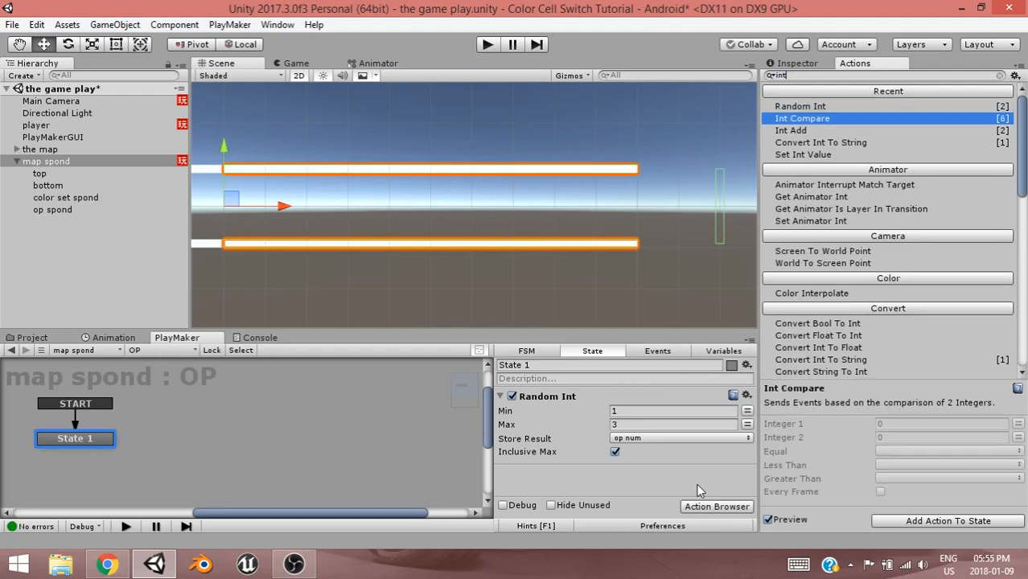
key("Return")
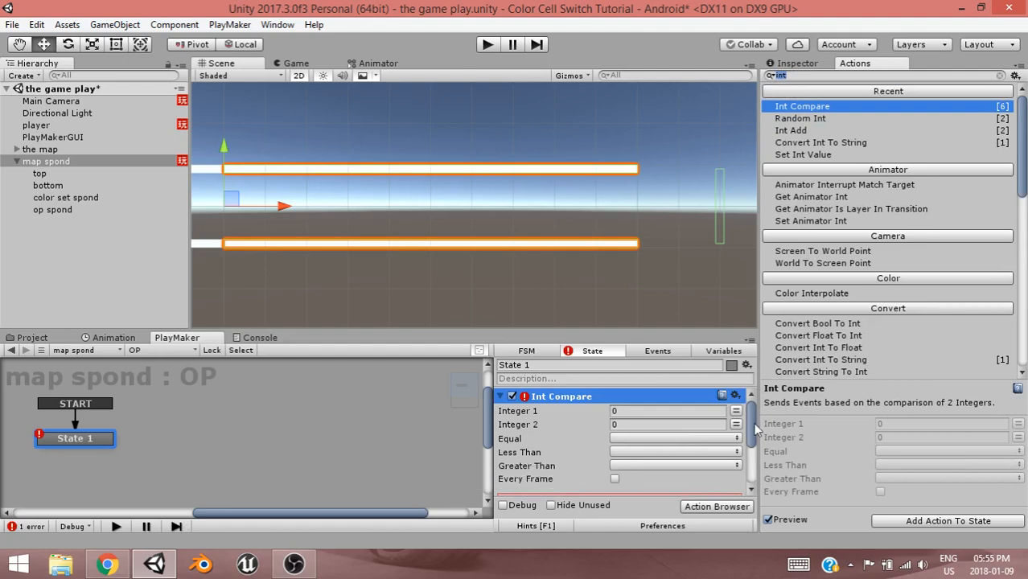
left_click(734, 396)
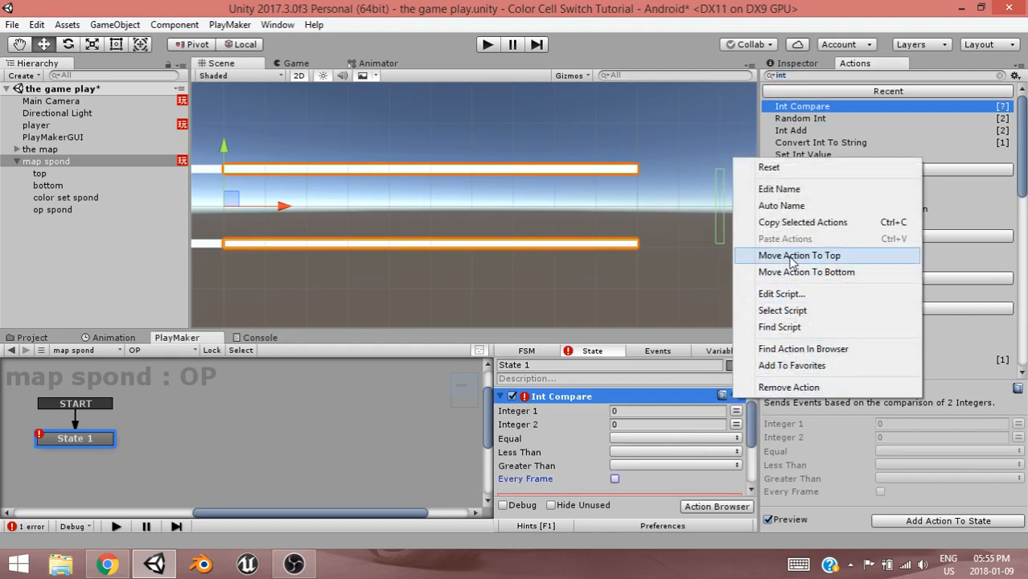
left_click(800, 271)
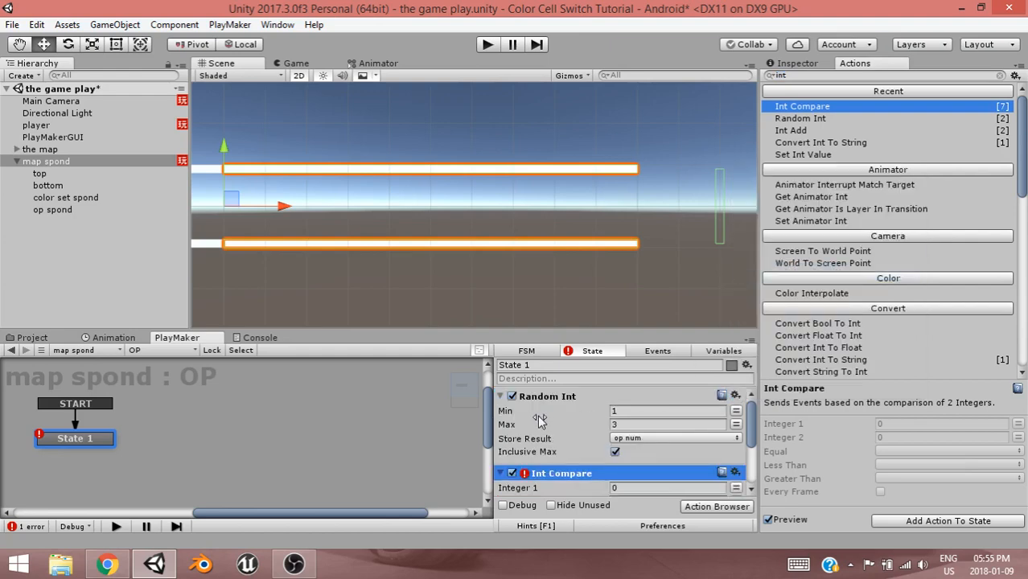
left_click(501, 397)
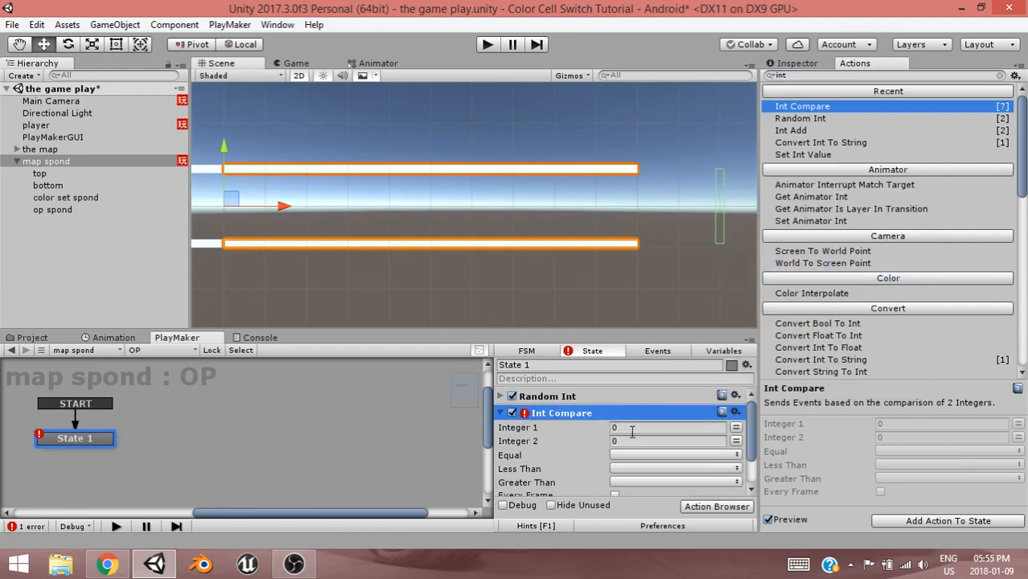
Set Int Compare to compare the variable op num with the integer 1.
left_click(632, 428)
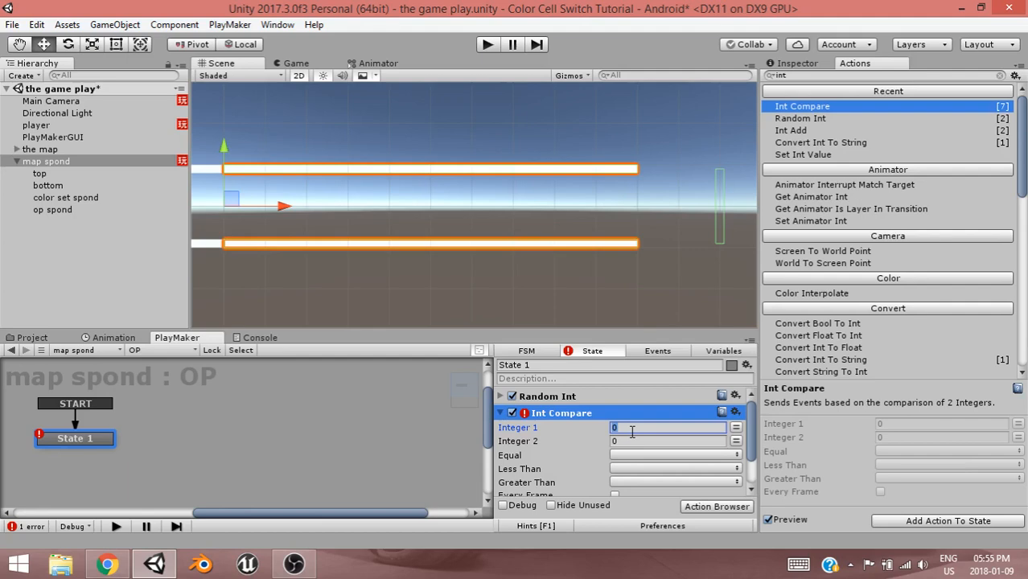
left_click(737, 428)
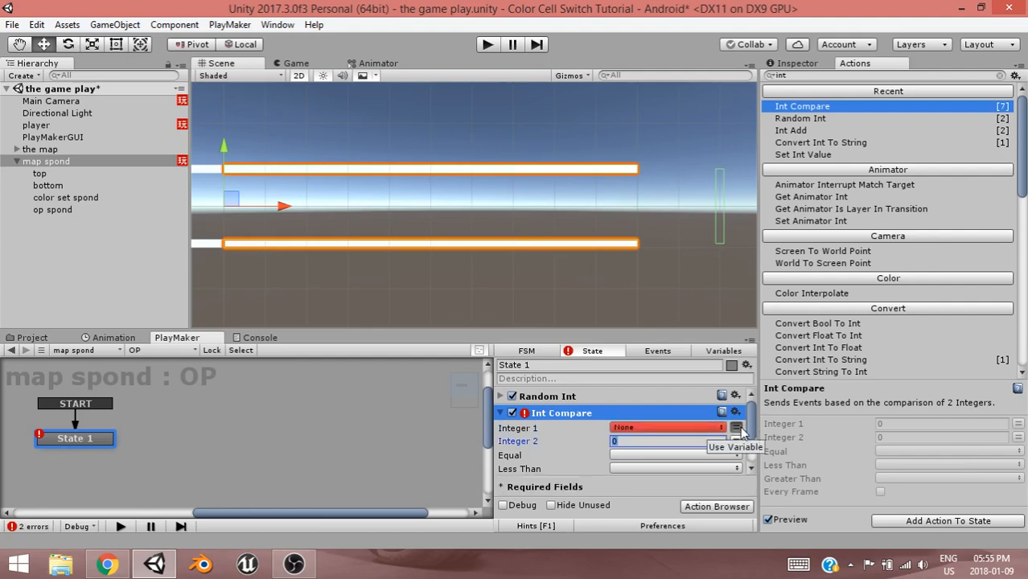
left_click(683, 427)
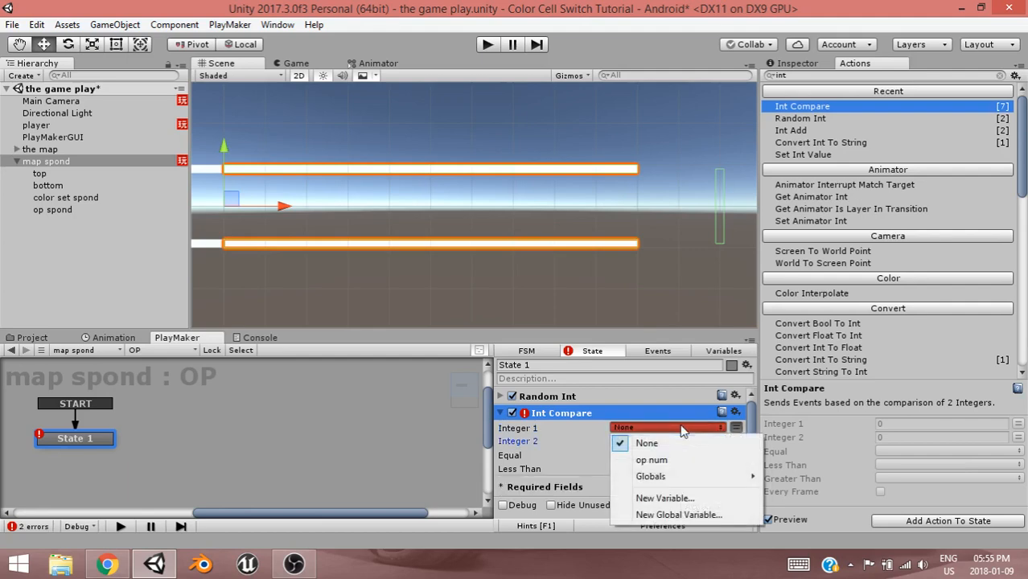
left_click(652, 460)
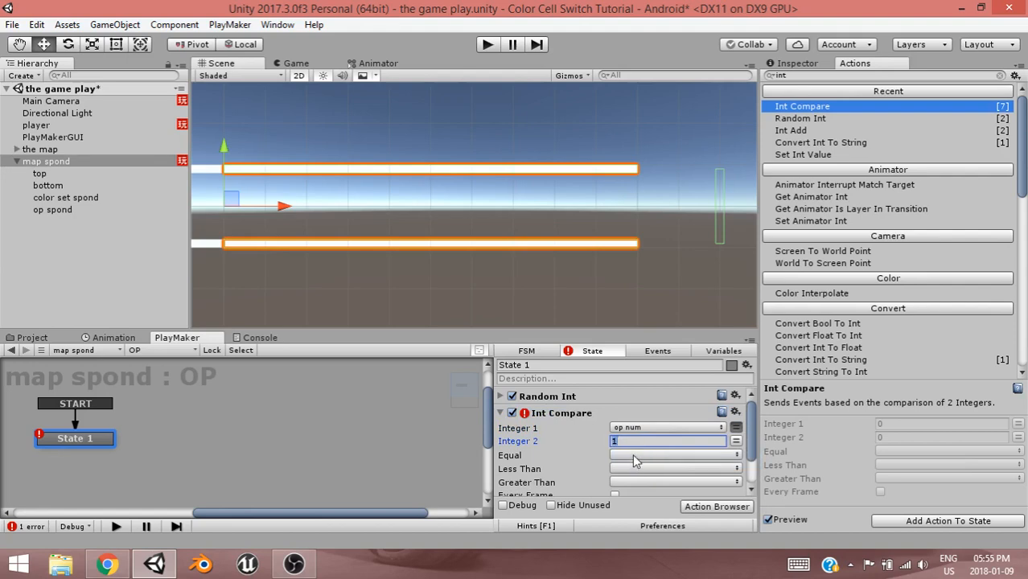
Assign a new event "op 1" to Int Compare's Equal result and add its transition to State 1.
left_click(634, 458)
left_click(641, 449)
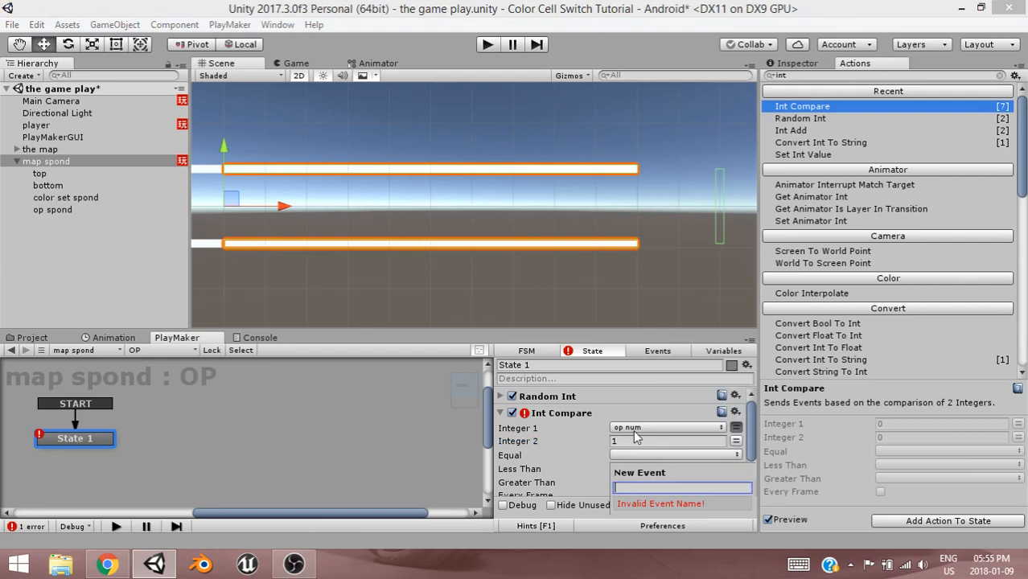
type("op 1")
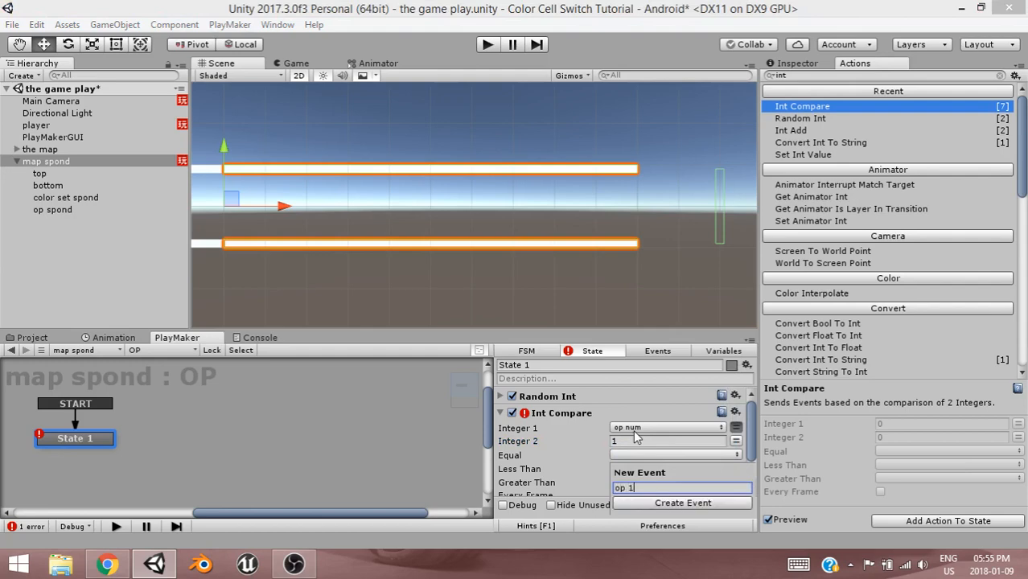
key("Return")
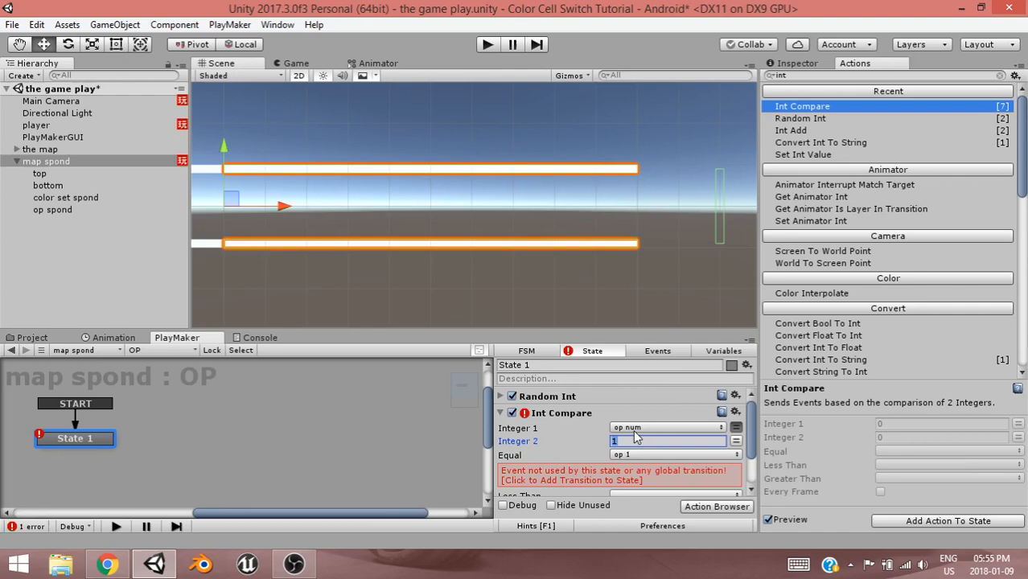
left_click(603, 483)
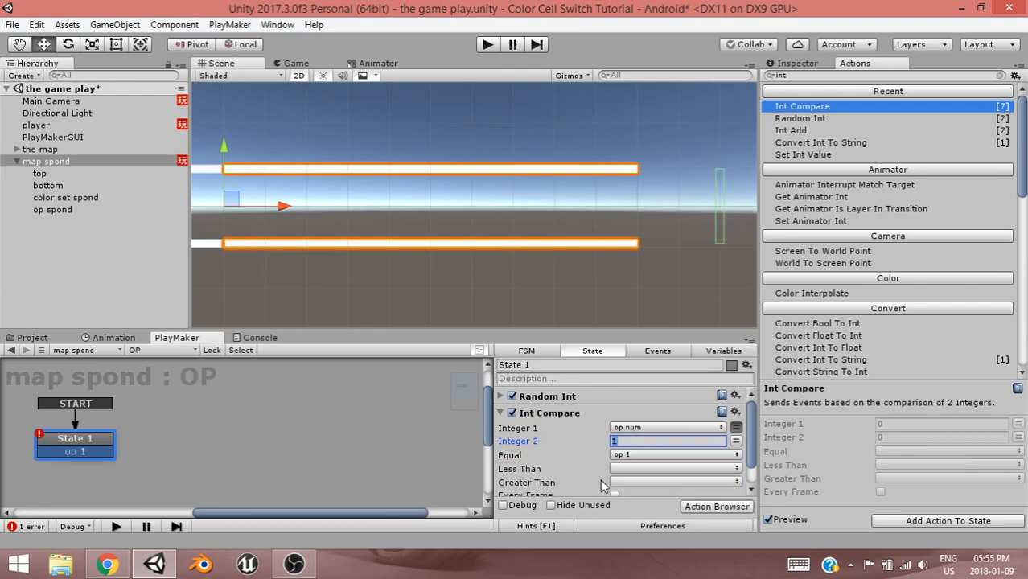
Copy the Int Compare action and paste two duplicates below it in State 1.
left_click(550, 419)
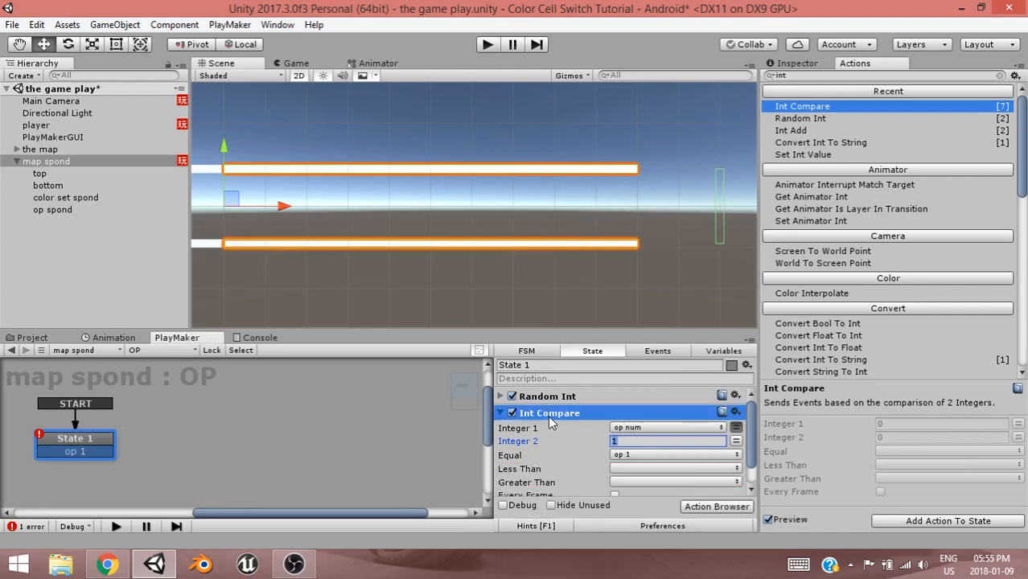
left_click(501, 412)
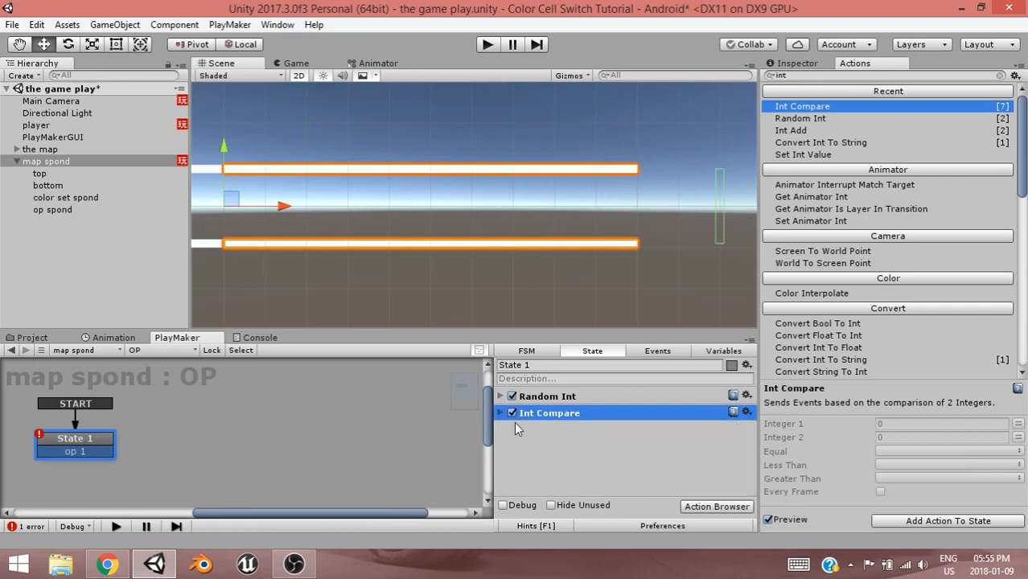
left_click(609, 457)
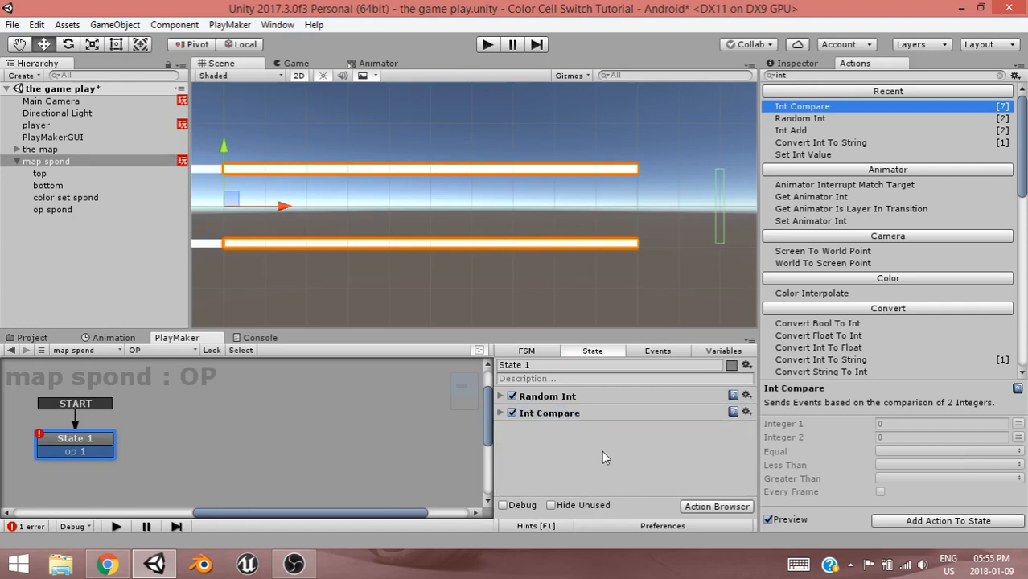
left_click(541, 418)
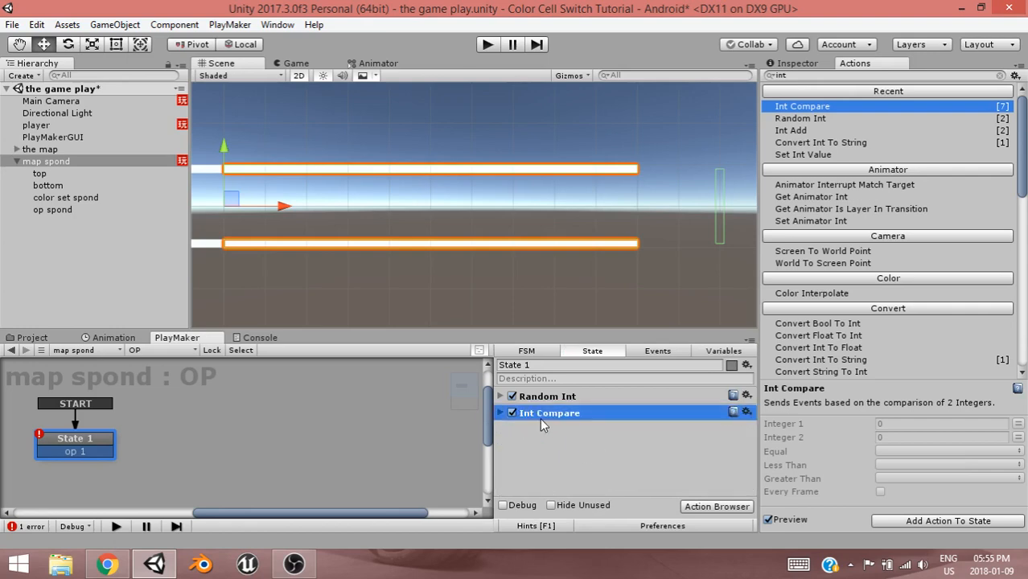
left_click(543, 430)
key("ctrl+v")
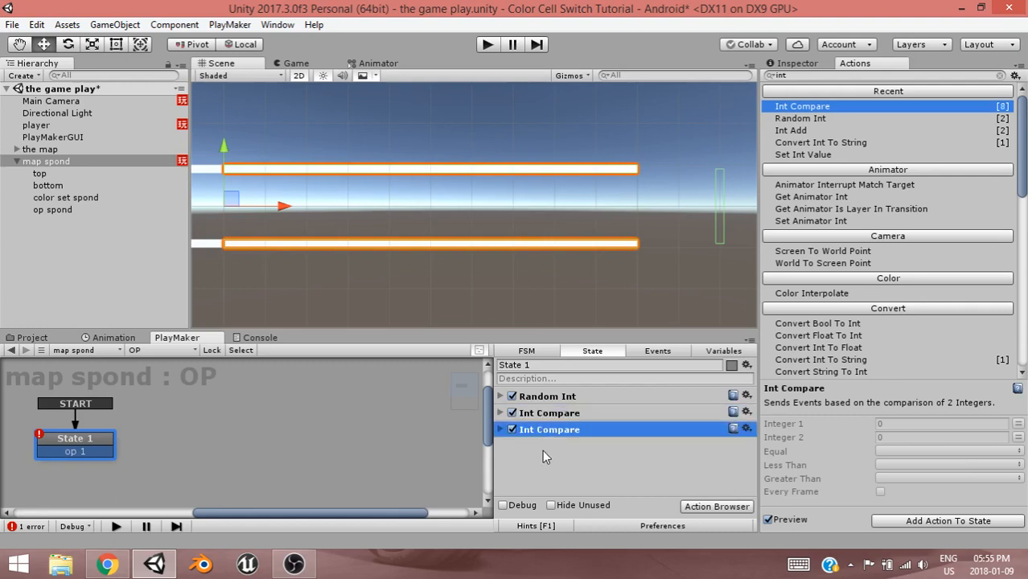
left_click(542, 450)
key("ctrl+v")
Set the second Int Compare's Integer 2 to 2 and its Equal result to a new event "op 2".
left_click(499, 429)
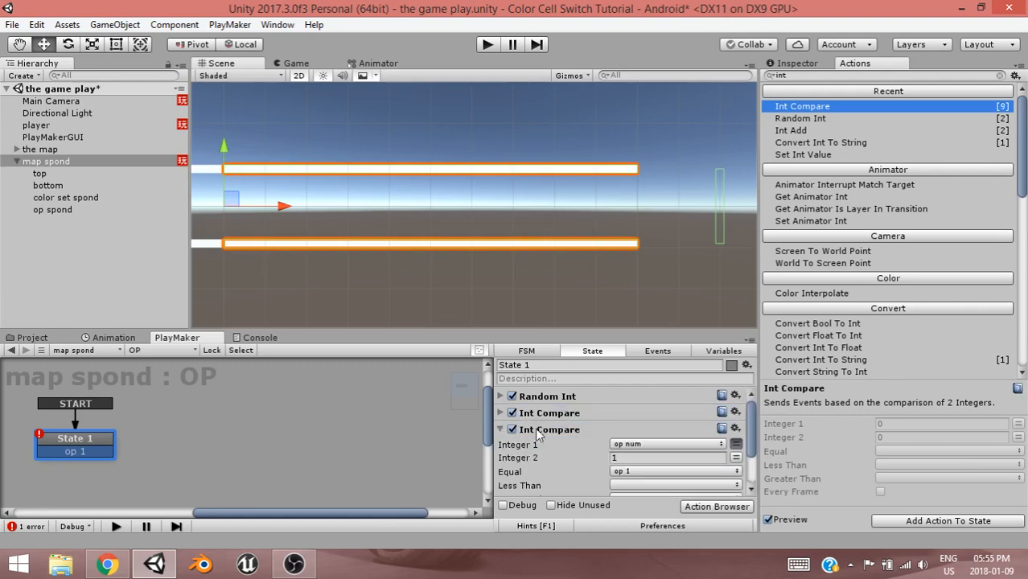
left_click(633, 457)
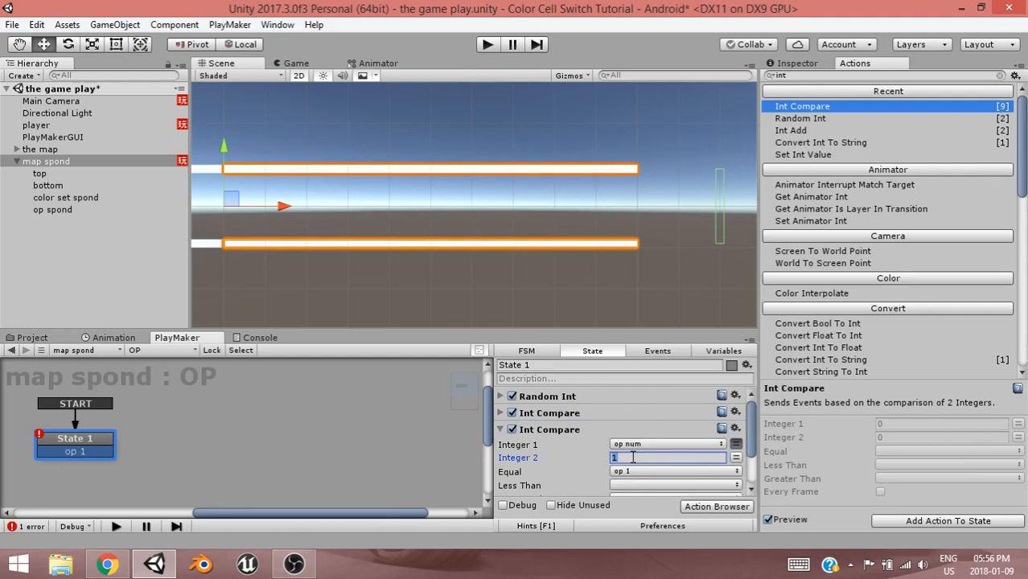
type("2")
left_click(632, 472)
left_click(633, 473)
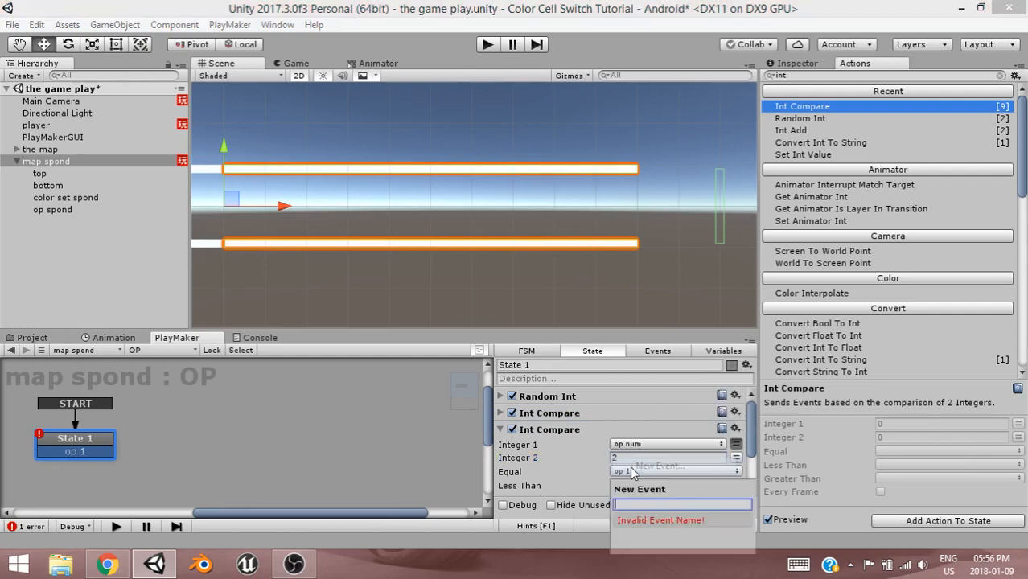
type("op")
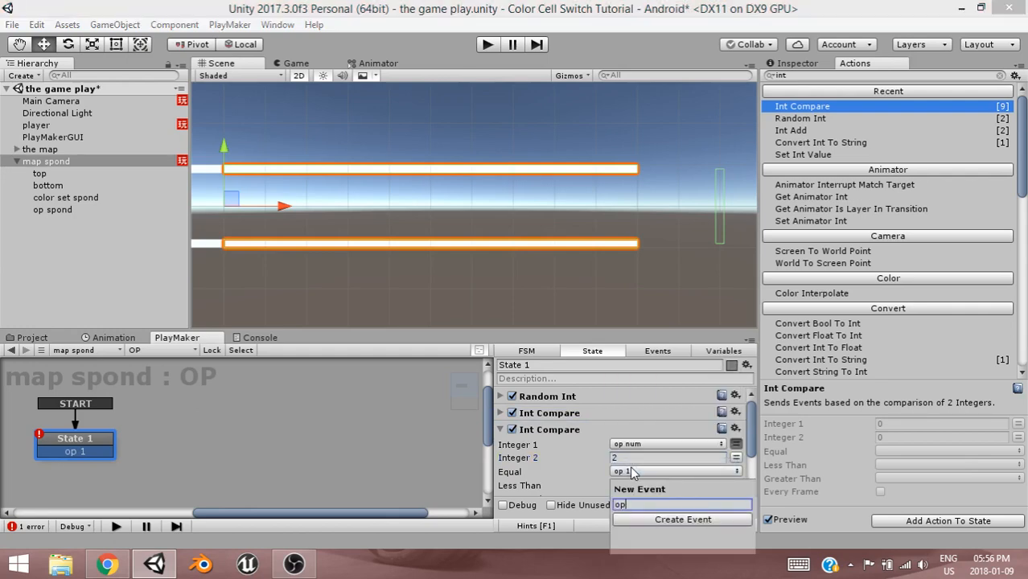
type(" 2")
key("Return")
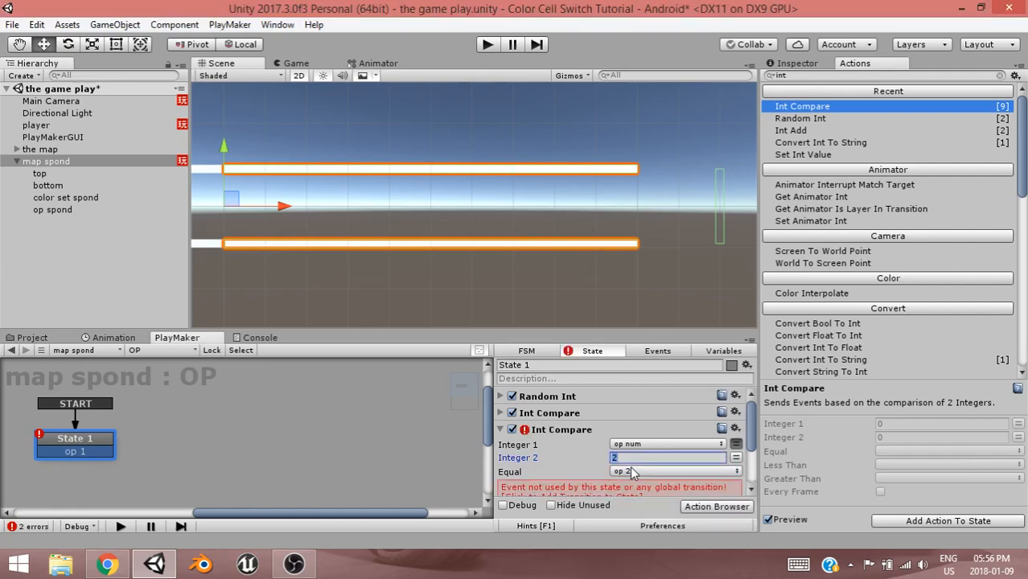
Add the missing op 2 transition to State 1 and collapse the second Int Compare action.
left_click(605, 492)
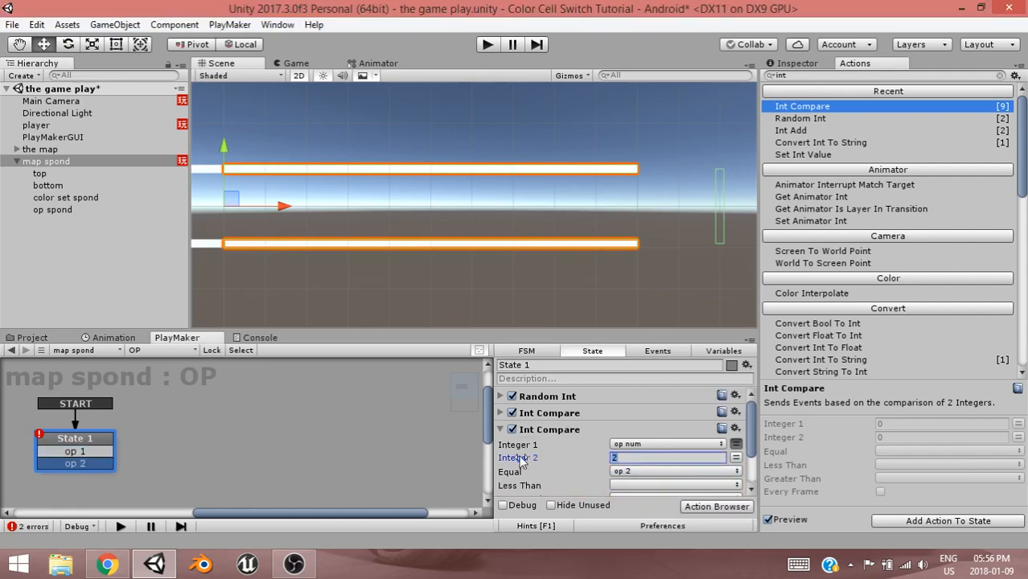
left_click(501, 430)
Set the third Int Compare's Integer 2 to 3 and its Equal result to a new event "op3".
key("ctrl+v")
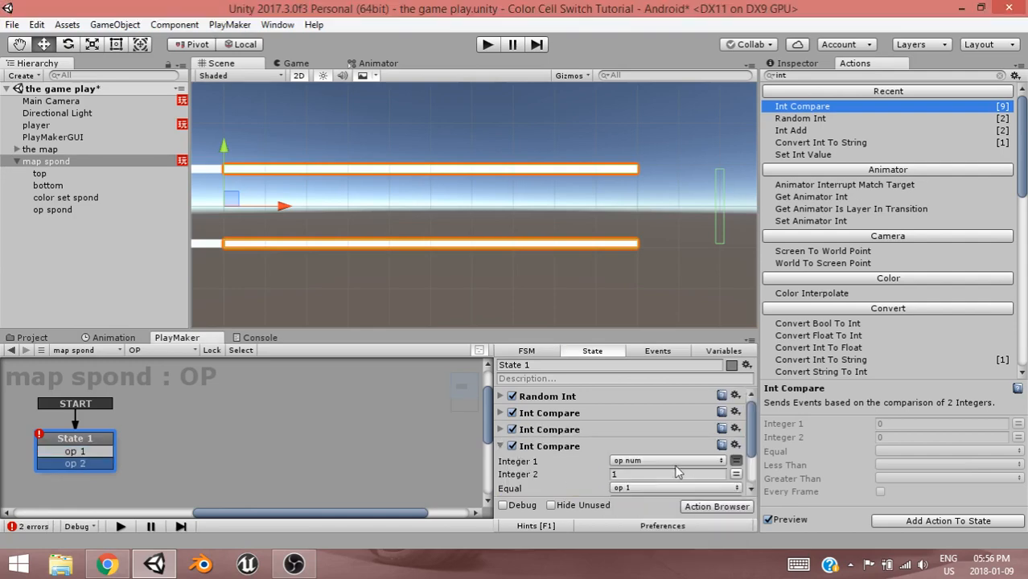
left_click(658, 475)
type("3")
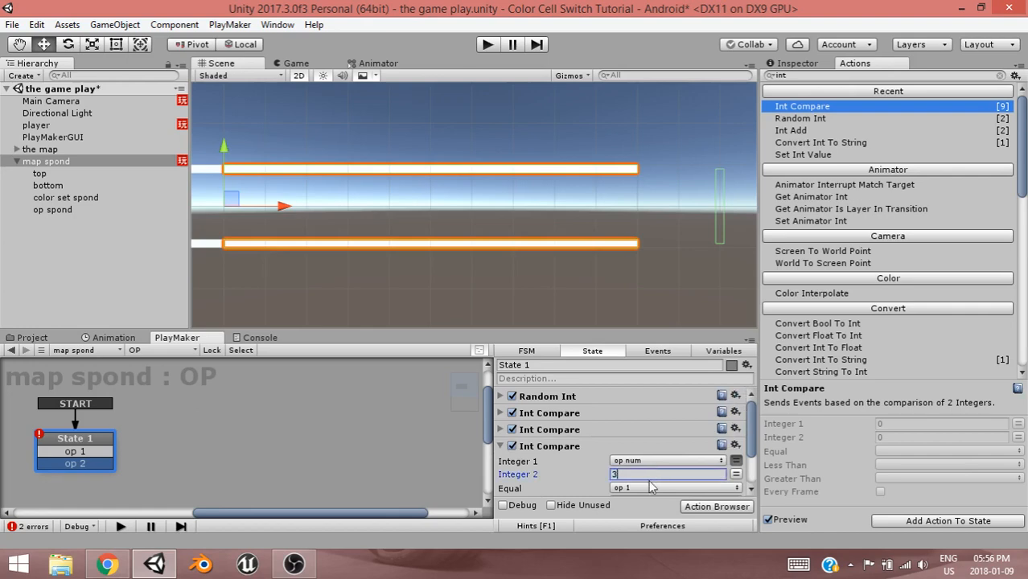
left_click(654, 487)
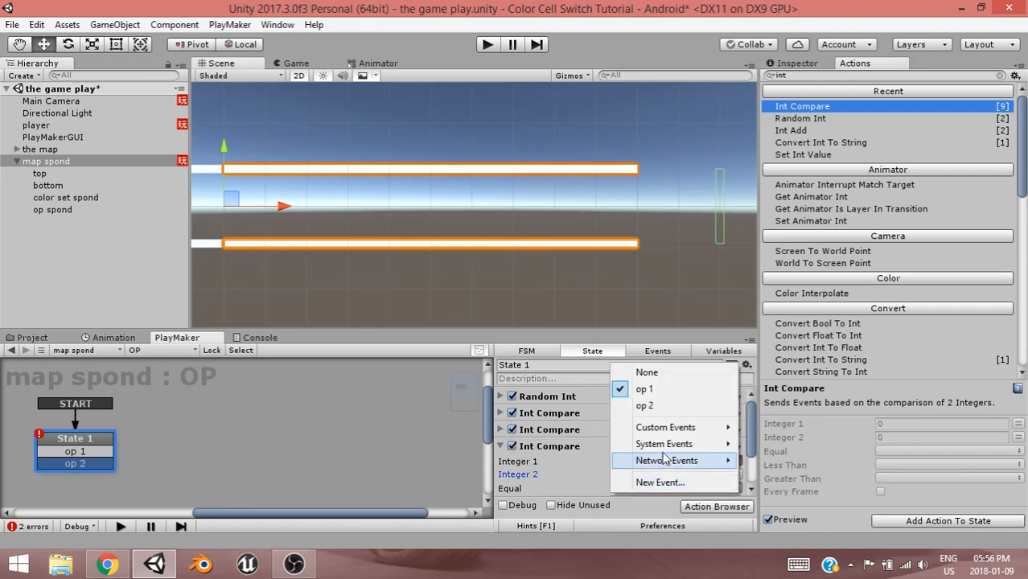
left_click(658, 483)
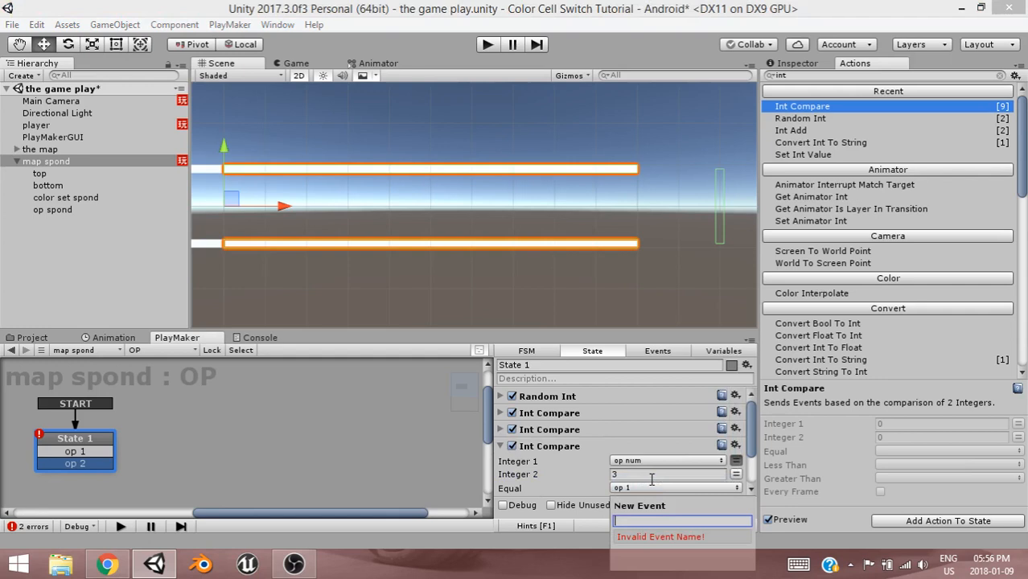
type("op3")
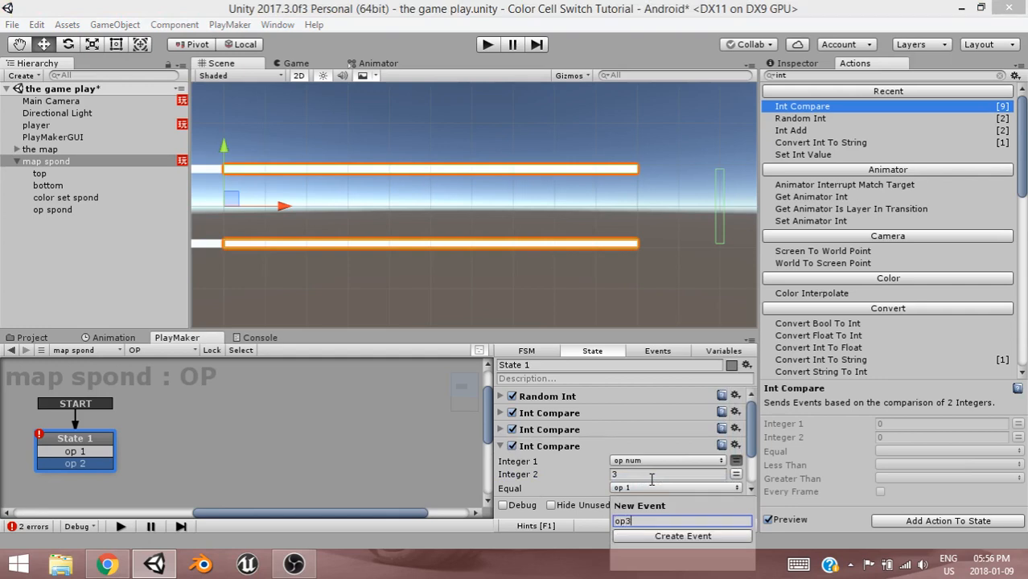
Create an op 3 event for the Equal result of State 1's third Int Compare and add its transition to the state.
key("BackSpace")
type("3")
key("Return")
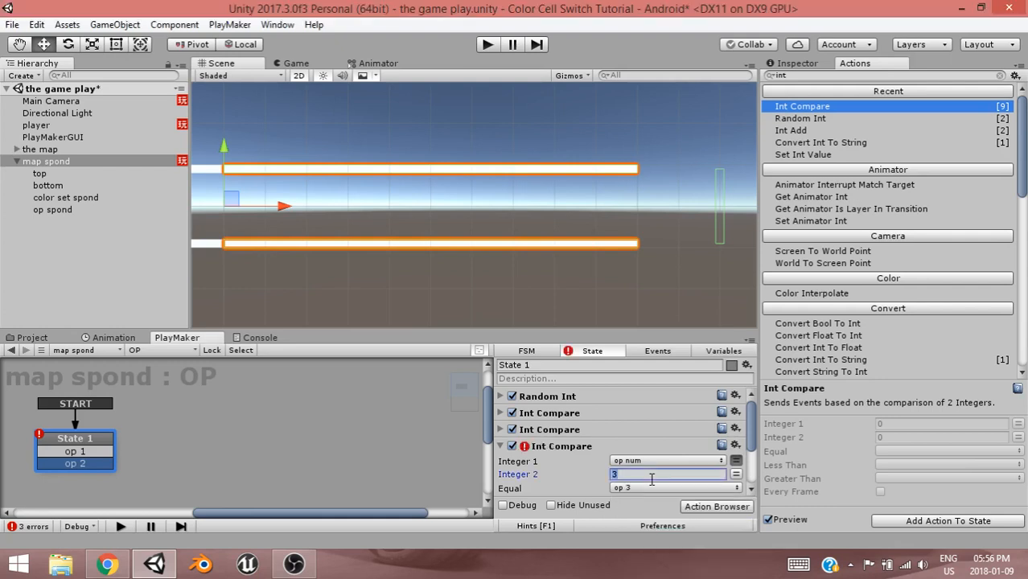
scroll(651, 478, "down", 3)
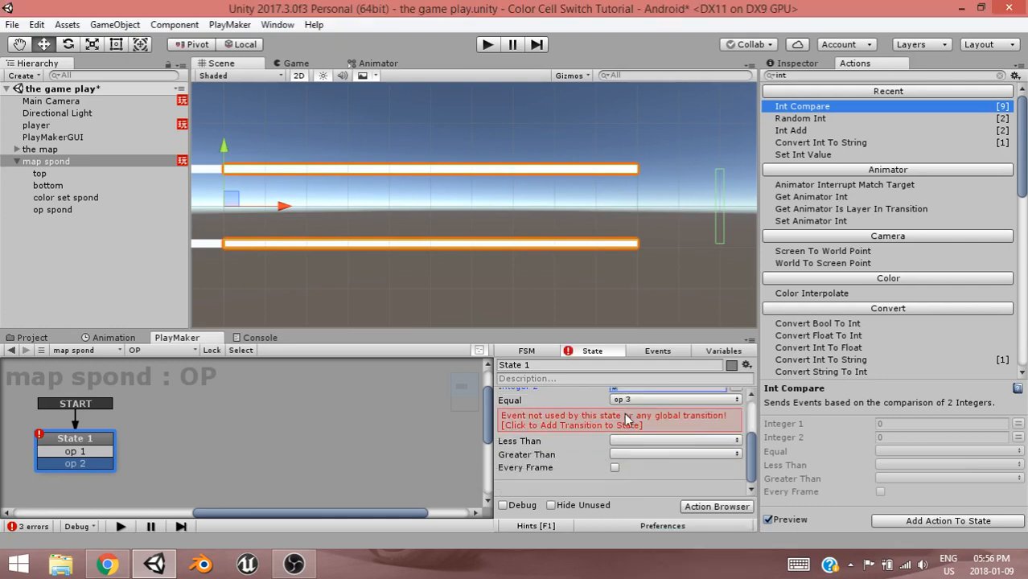
left_click(579, 418)
Add three empty states to the OP FSM graph beside State 1 and arrange them so they do not overlap.
mouse_move(215, 448)
middle_mouse_down()
mouse_move(239, 452)
mouse_move(225, 444)
middle_mouse_up()
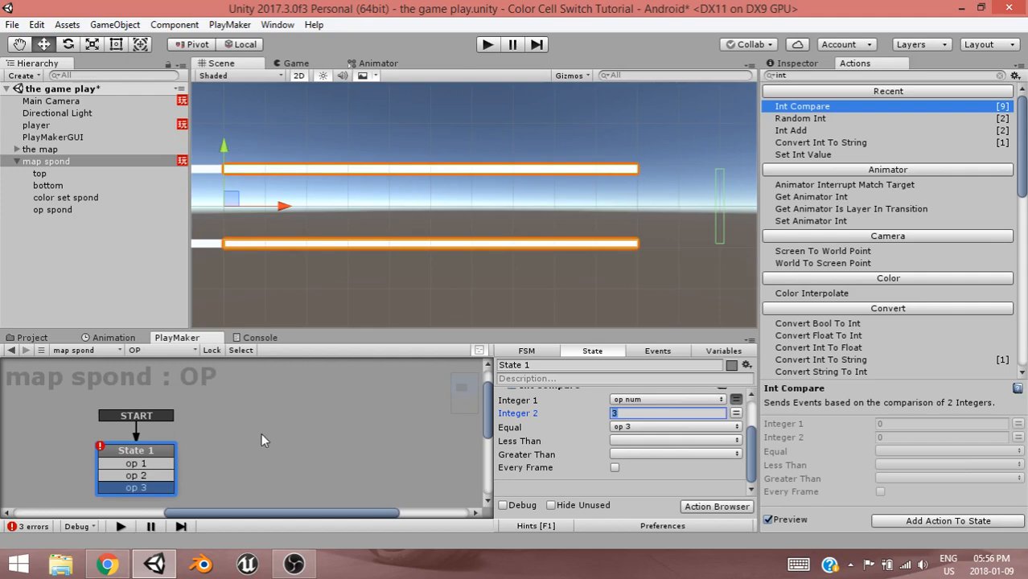
left_click(222, 444, "ctrl")
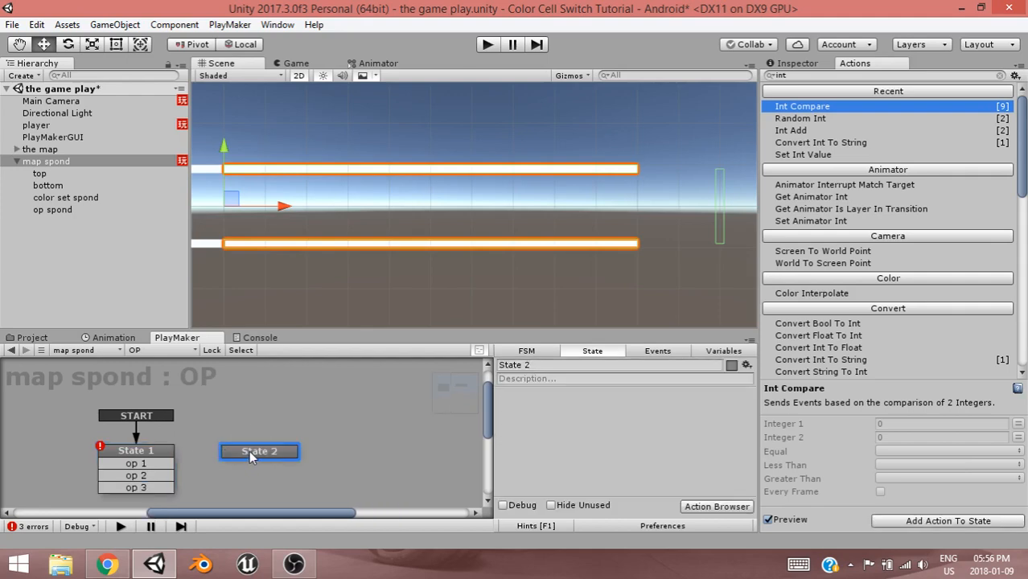
left_click_drag(249, 450, 244, 465)
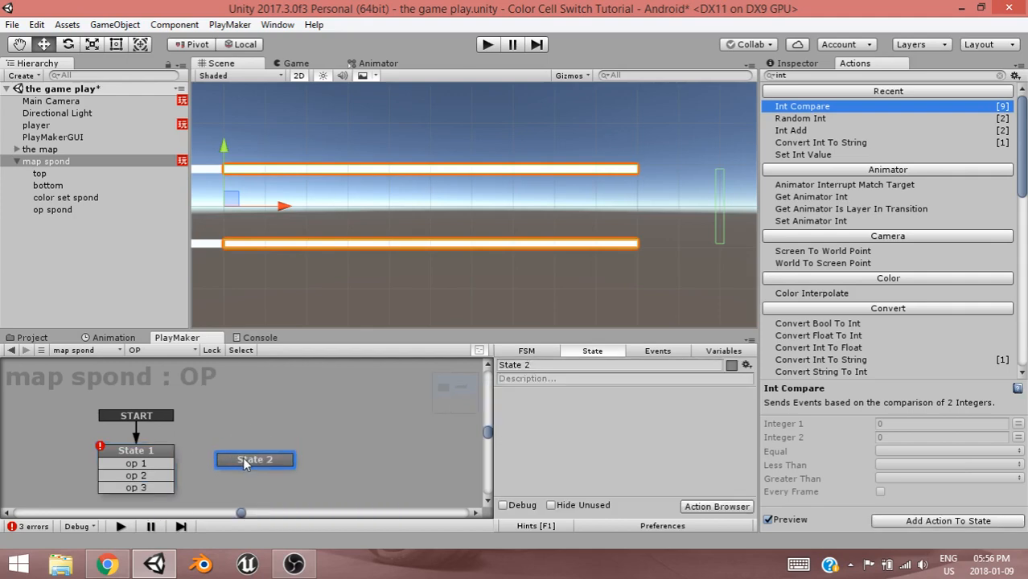
left_click(308, 473, "ctrl")
left_click_drag(305, 476, 261, 455)
left_click(283, 476, "ctrl")
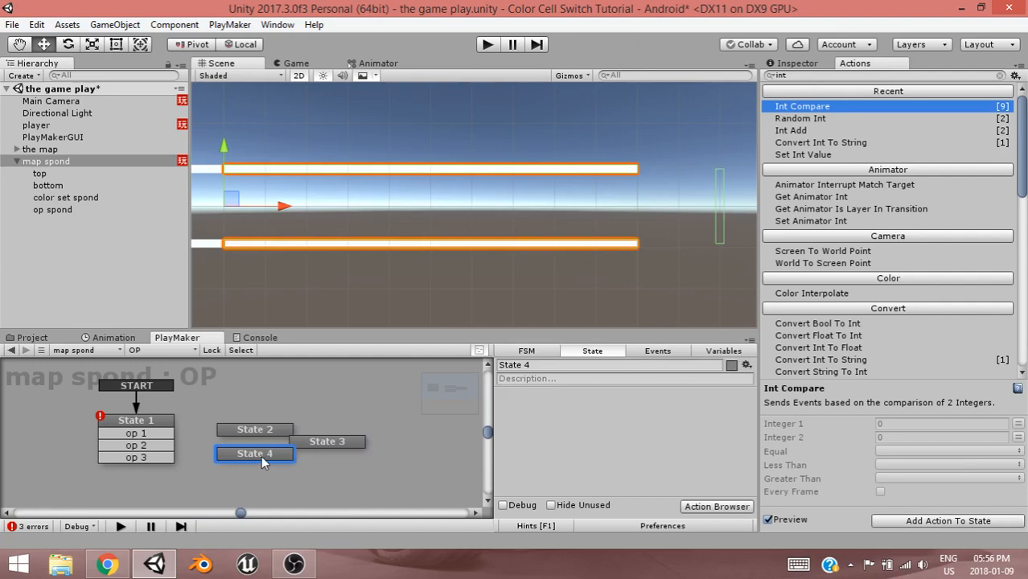
left_click(311, 442)
left_click_drag(320, 441, 325, 441)
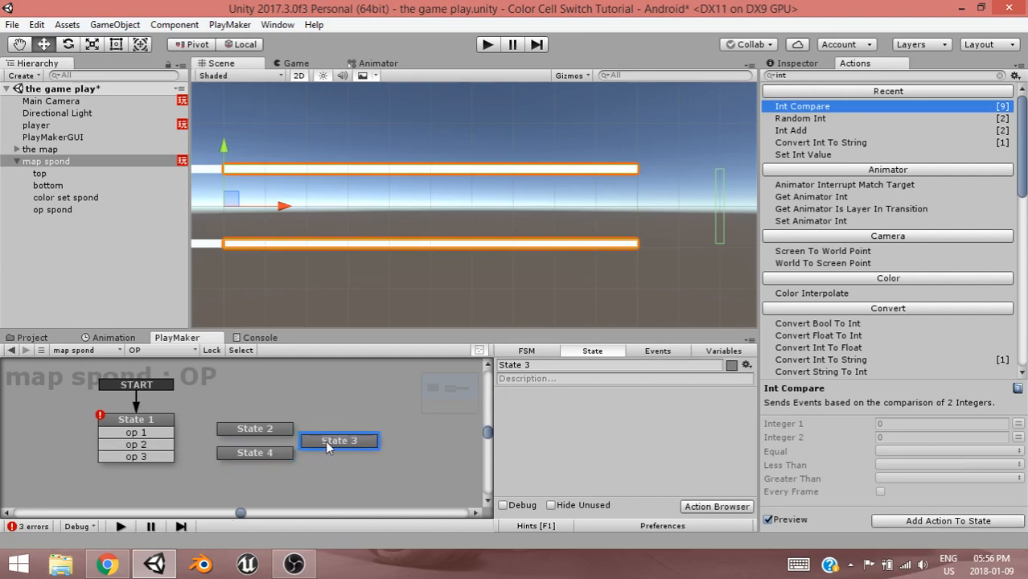
Link State 1's op 1 transition to State 2, op 2 to State 3 and op 3 to State 4.
left_click_drag(169, 433, 229, 430)
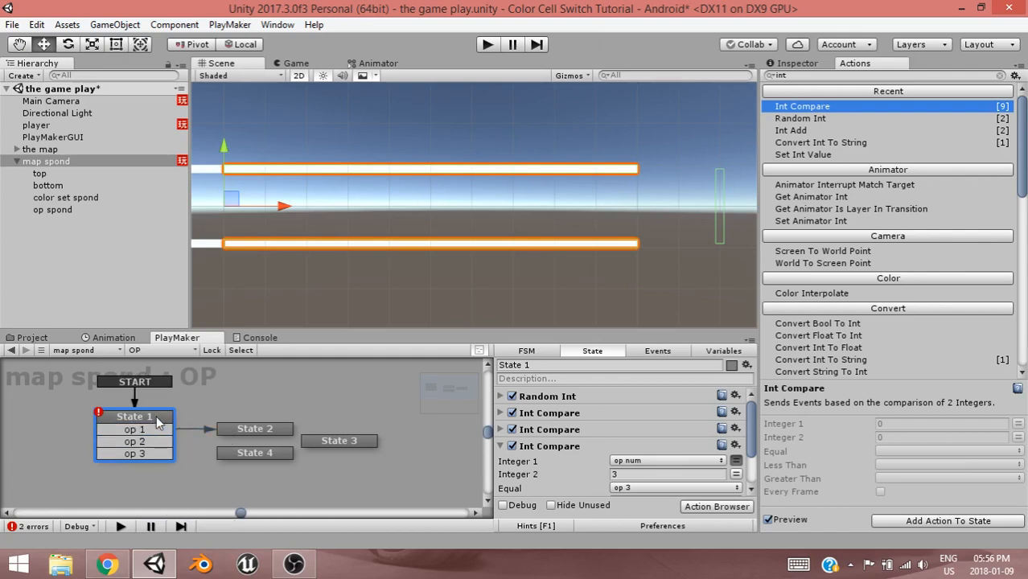
left_click_drag(166, 443, 310, 441)
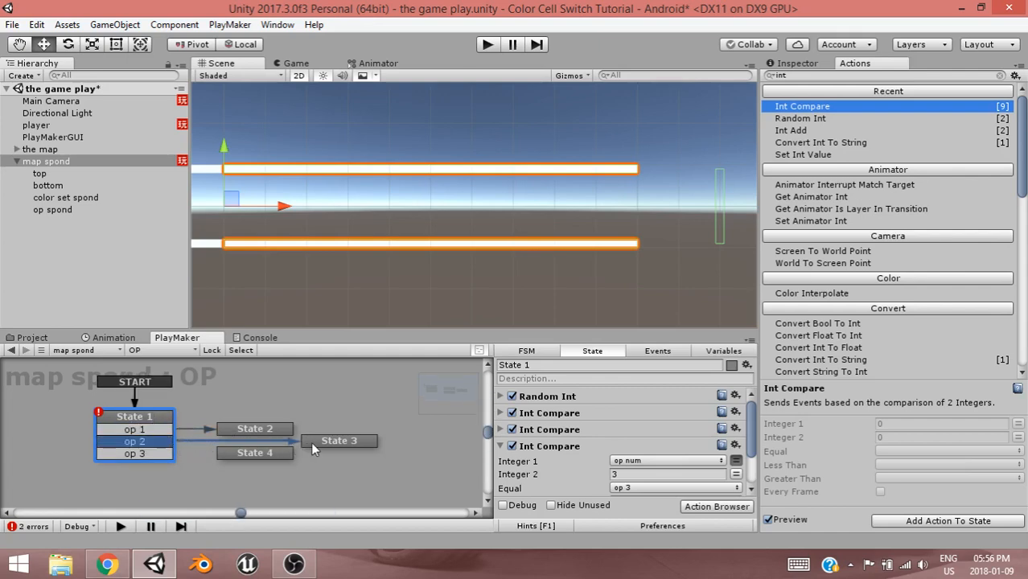
left_click_drag(170, 453, 229, 452)
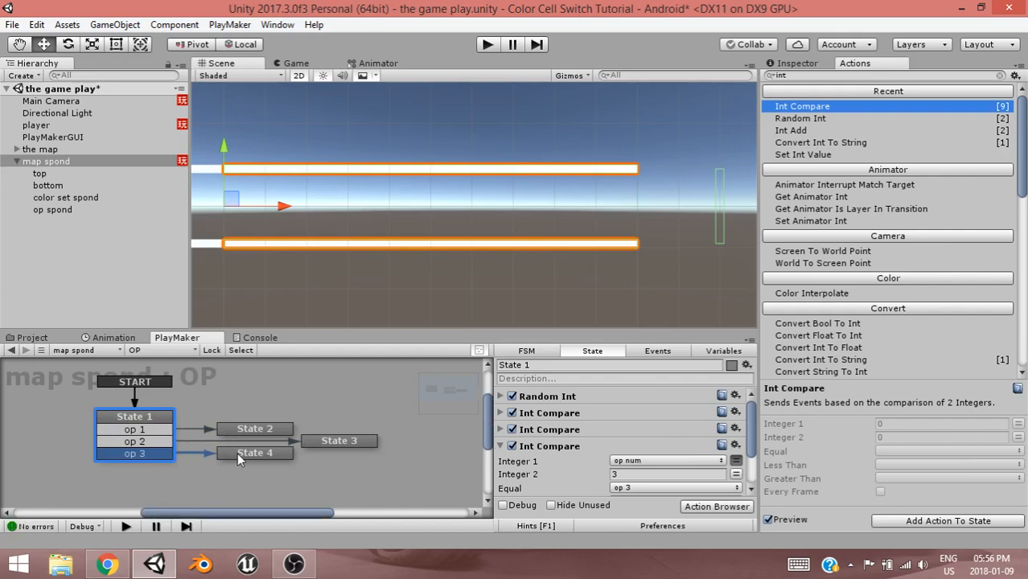
Find the Create Object action and add it to State 2.
left_click(244, 432)
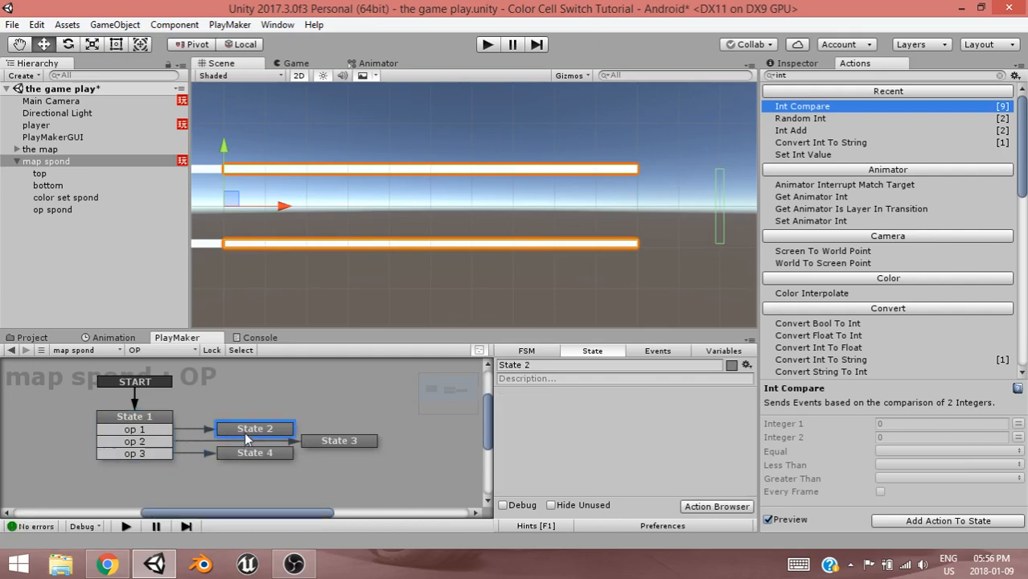
left_click(726, 508)
type("cr3e")
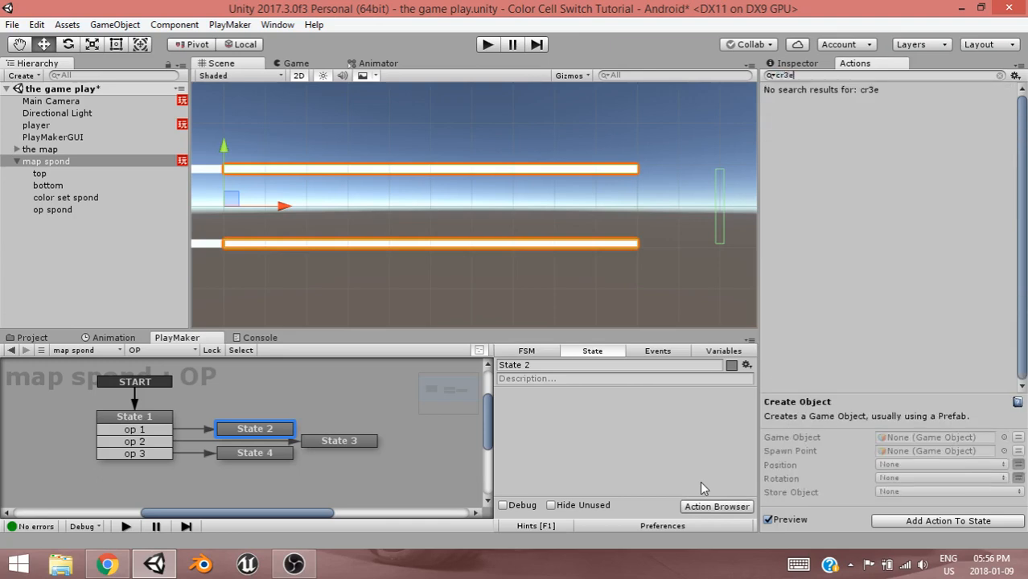
key("BackSpace")
key("BackSpace")
type("e")
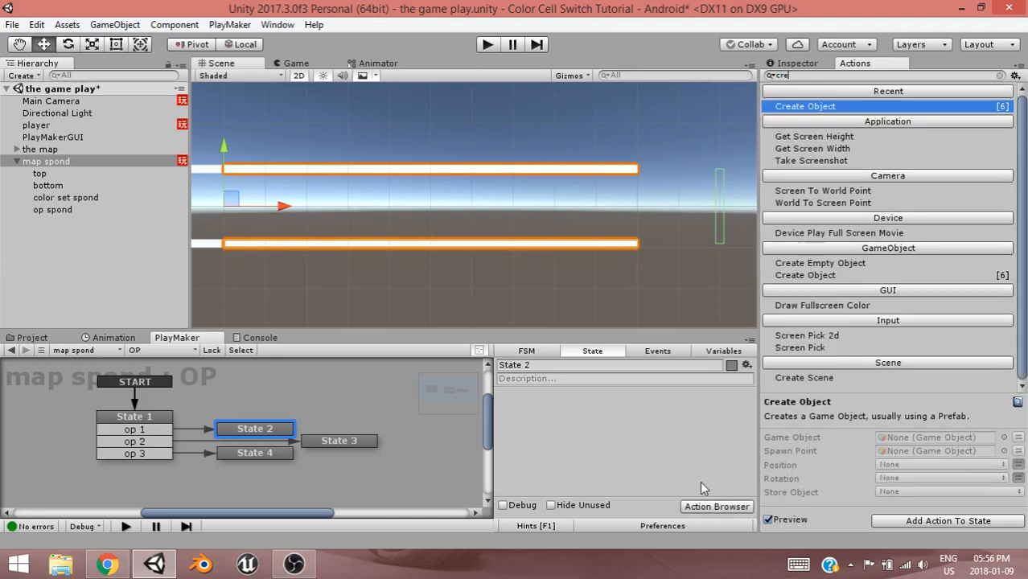
key("Return")
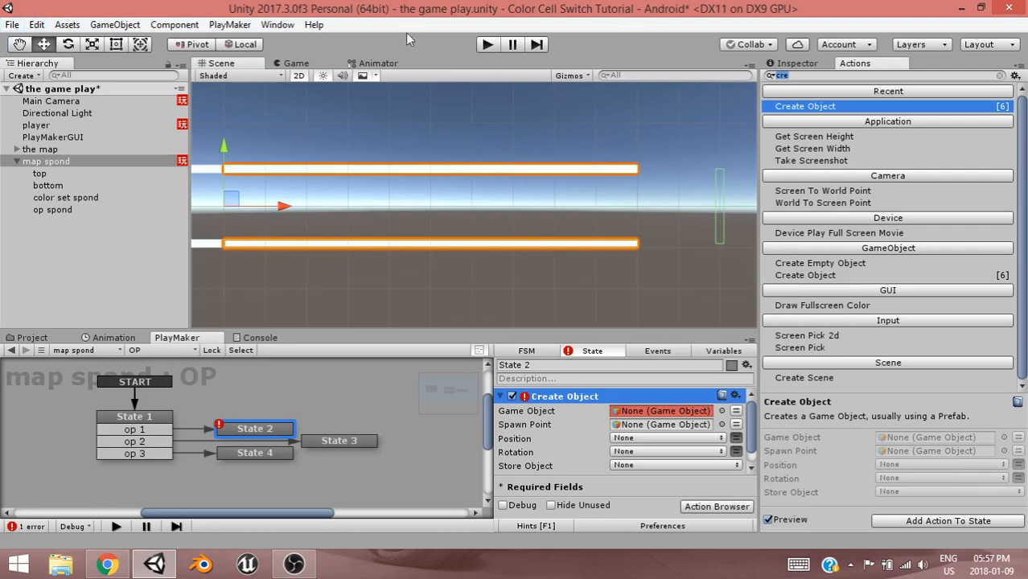
Open the project's tag list from the map spond object and add a tag named "op red".
left_click(789, 64)
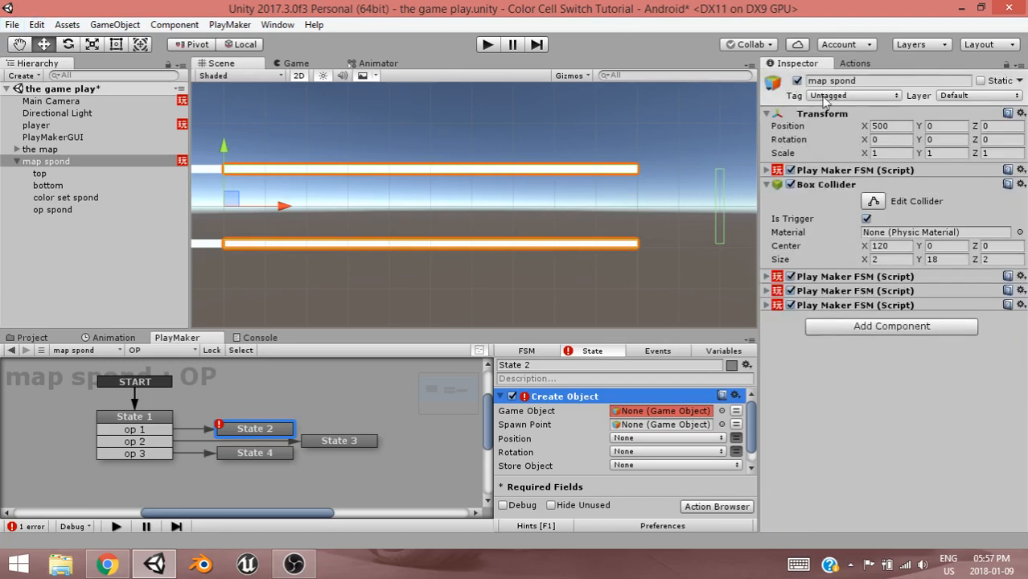
left_click(823, 97)
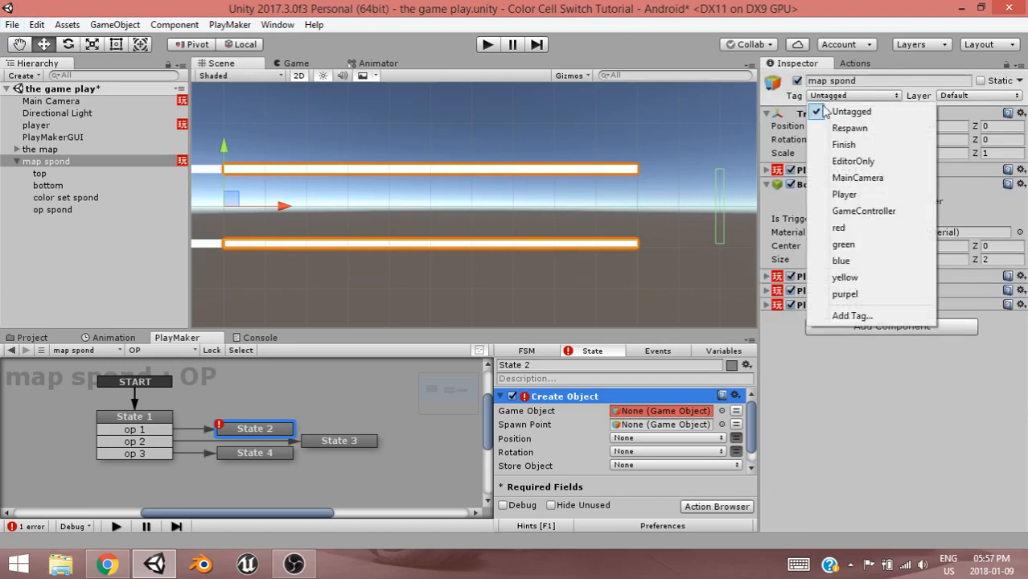
left_click(849, 317)
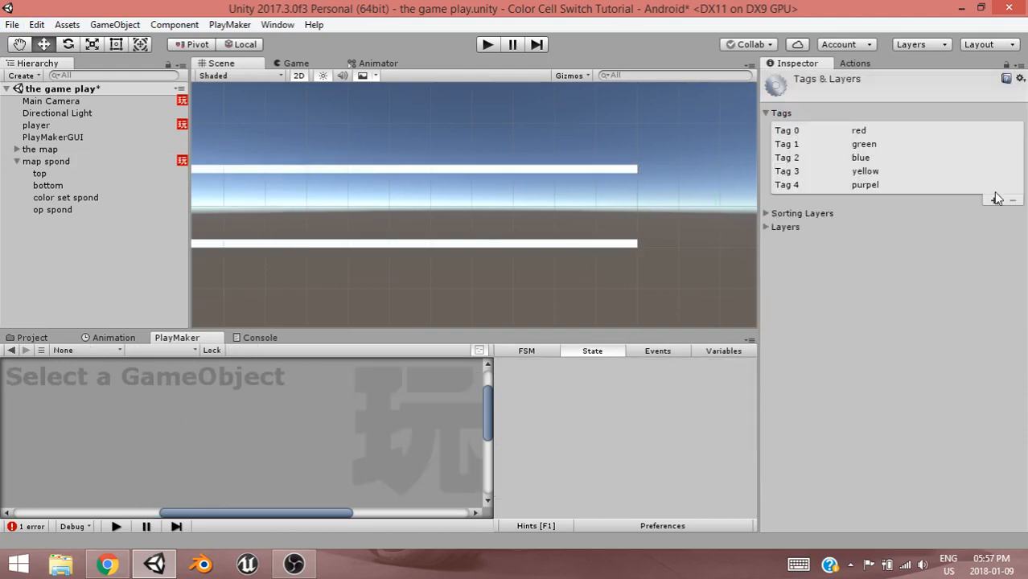
left_click(994, 201)
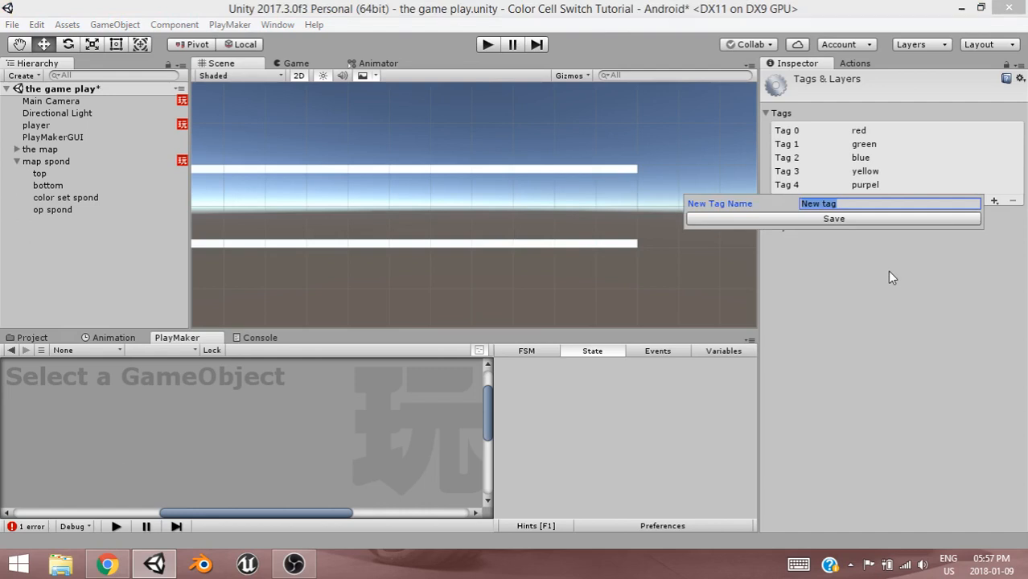
type("op red")
key("Return")
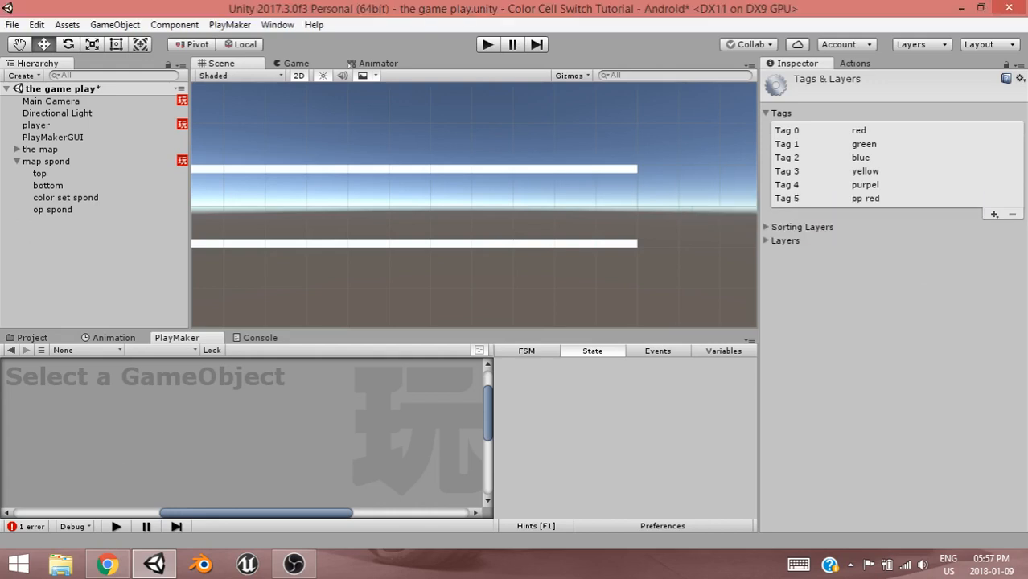
Add two more tags to the list, named "op green" and "op blue".
left_click(994, 216)
type("op")
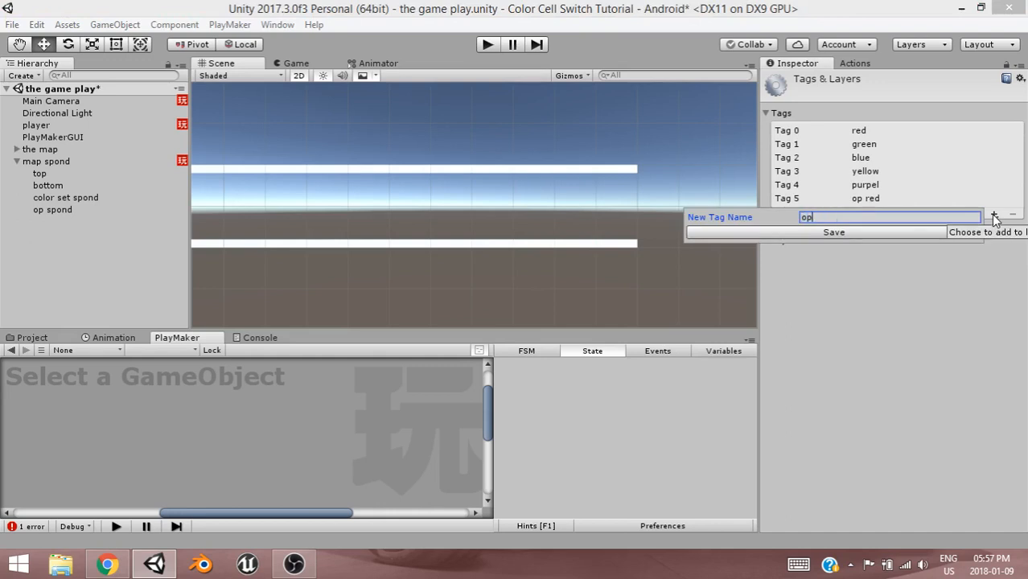
type(" green")
key("Return")
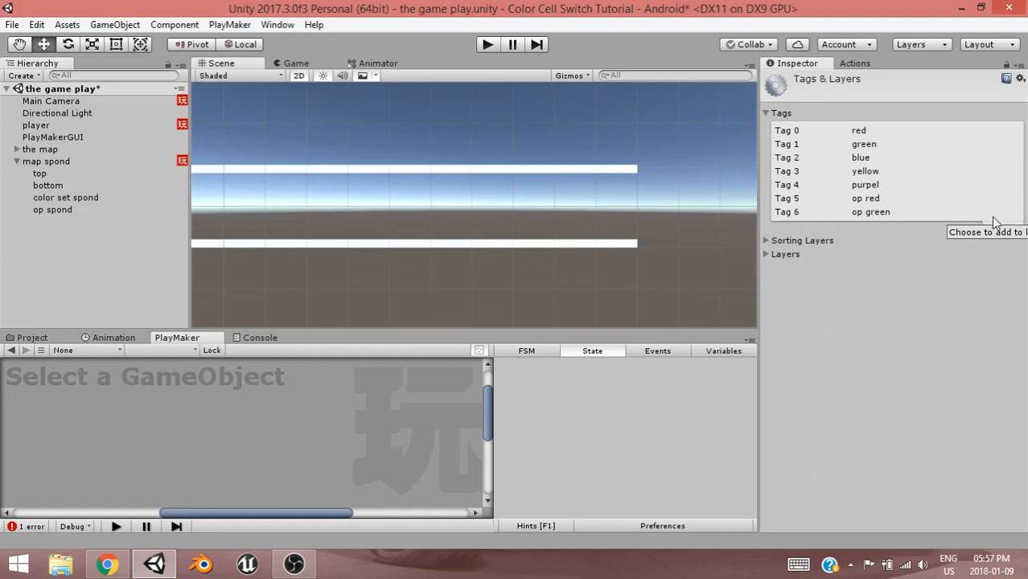
left_click(994, 229)
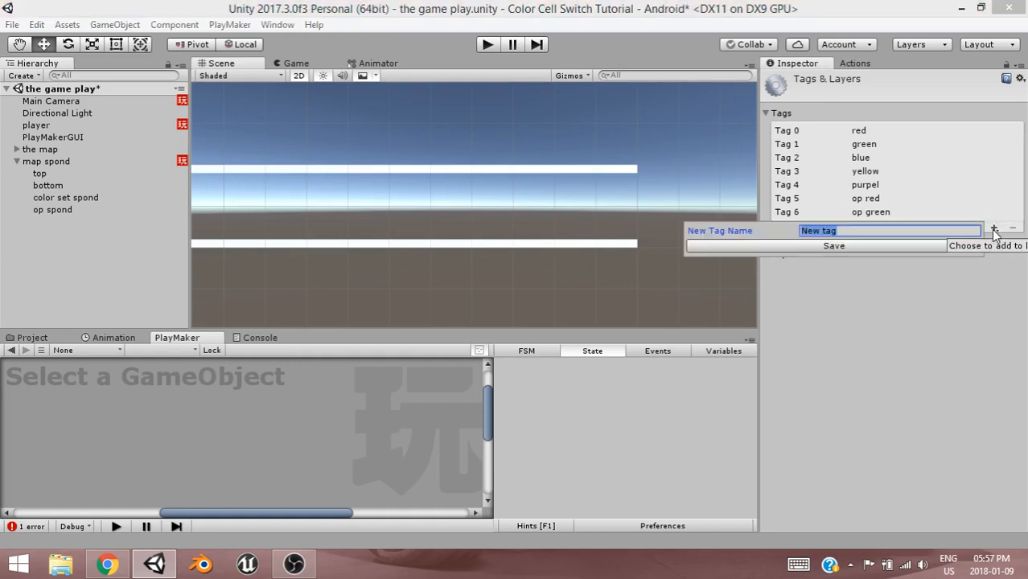
type("op blue")
key("Return")
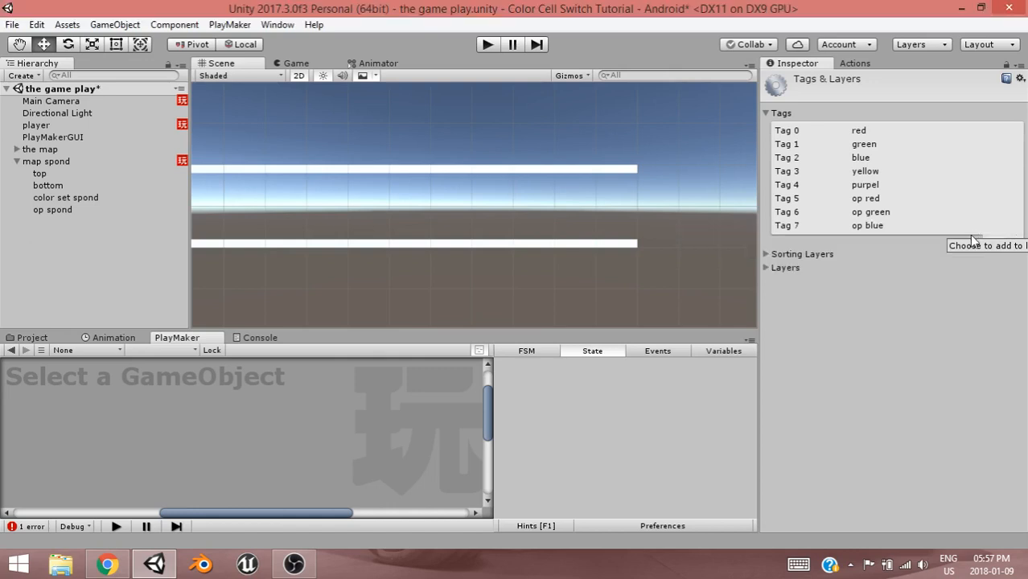
Add the tags "op yellow" and "op purpel" to the tag list.
left_click(992, 240)
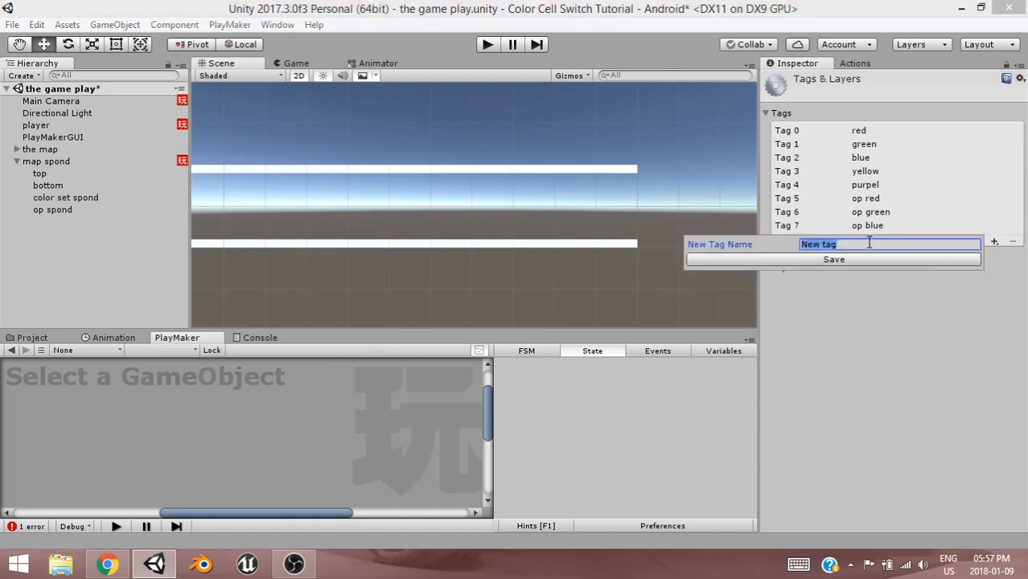
type("op yellow")
key("Return")
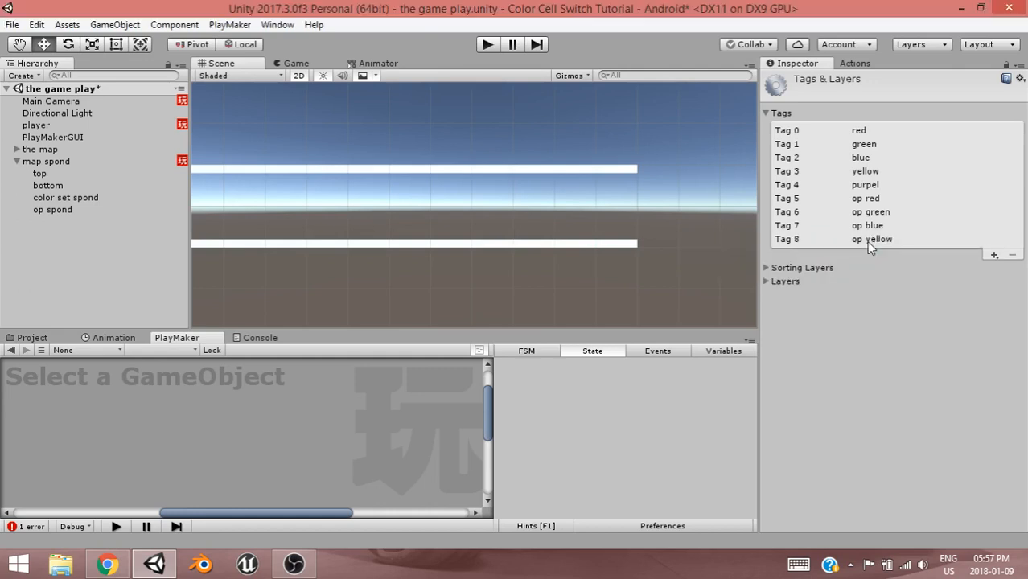
left_click(996, 255)
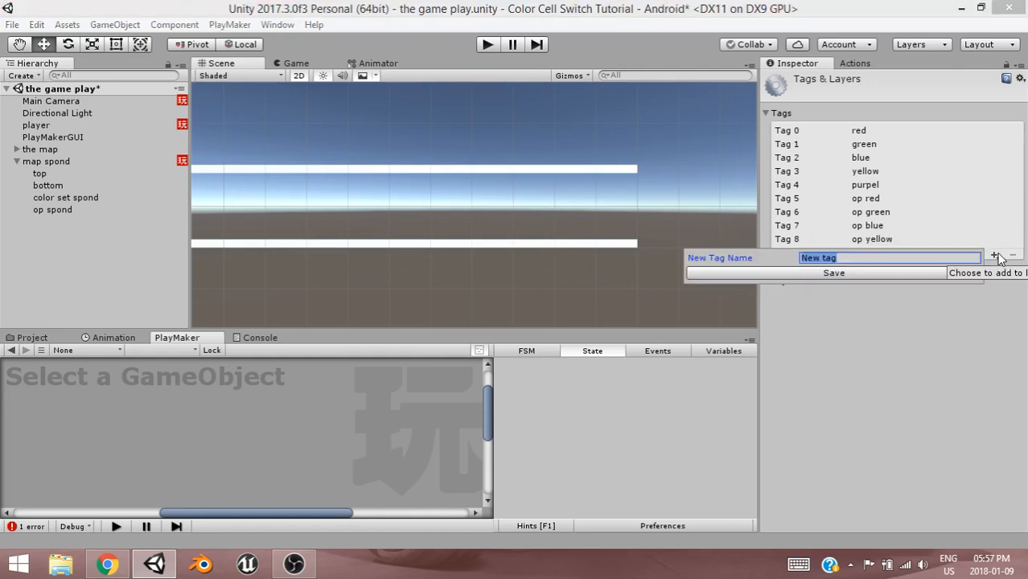
type("op purpel")
key("Return")
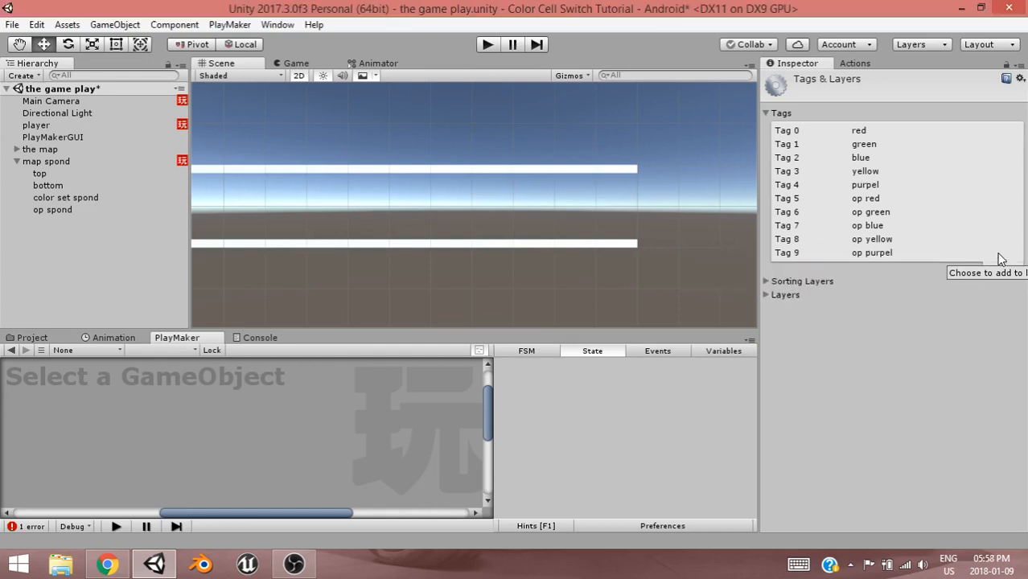
Collapse map spond and create an empty game object at the root of the hierarchy, named OP 1.
left_click(16, 161)
left_click(54, 239)
left_click(23, 75)
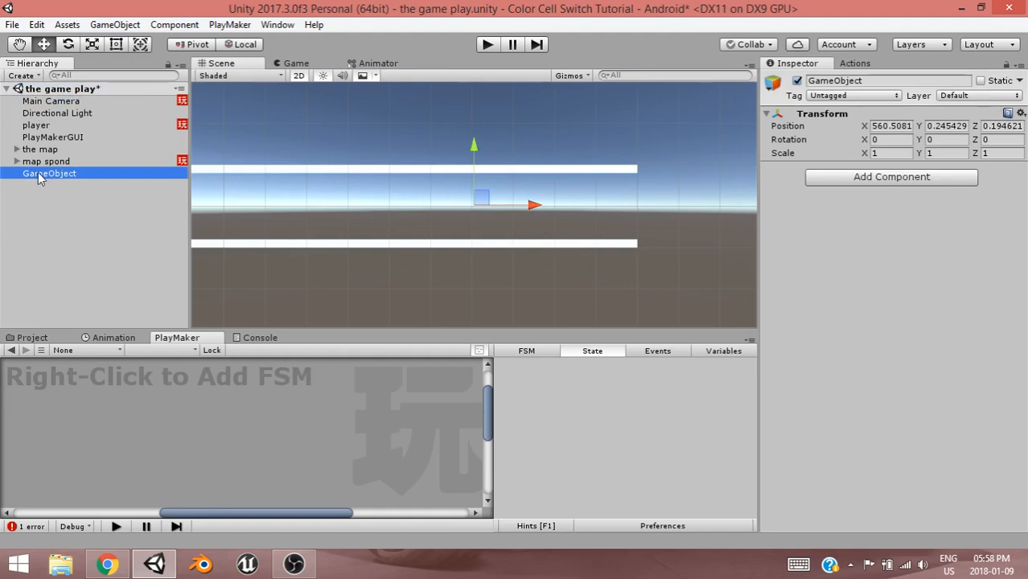
key("F2")
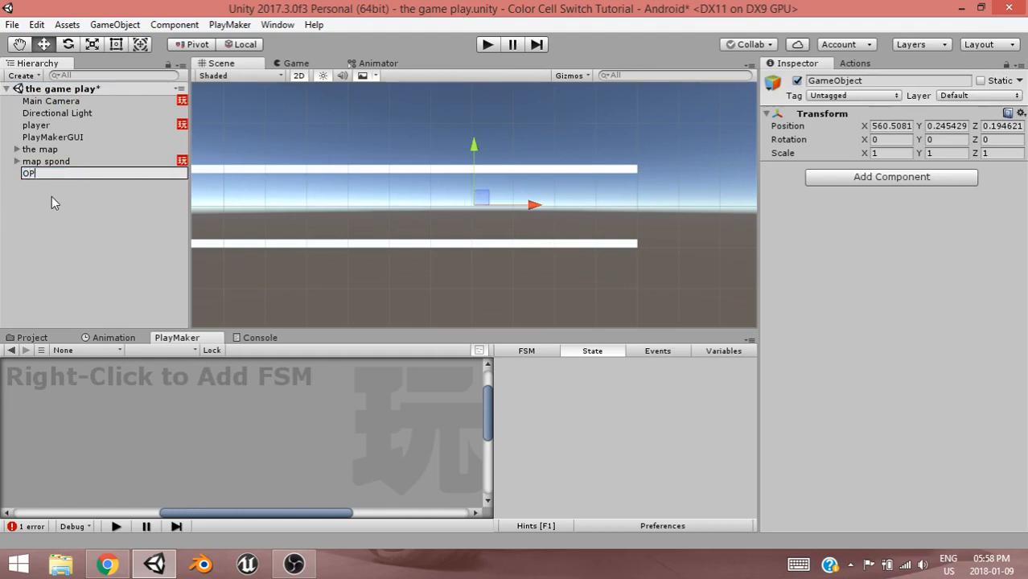
key("Return")
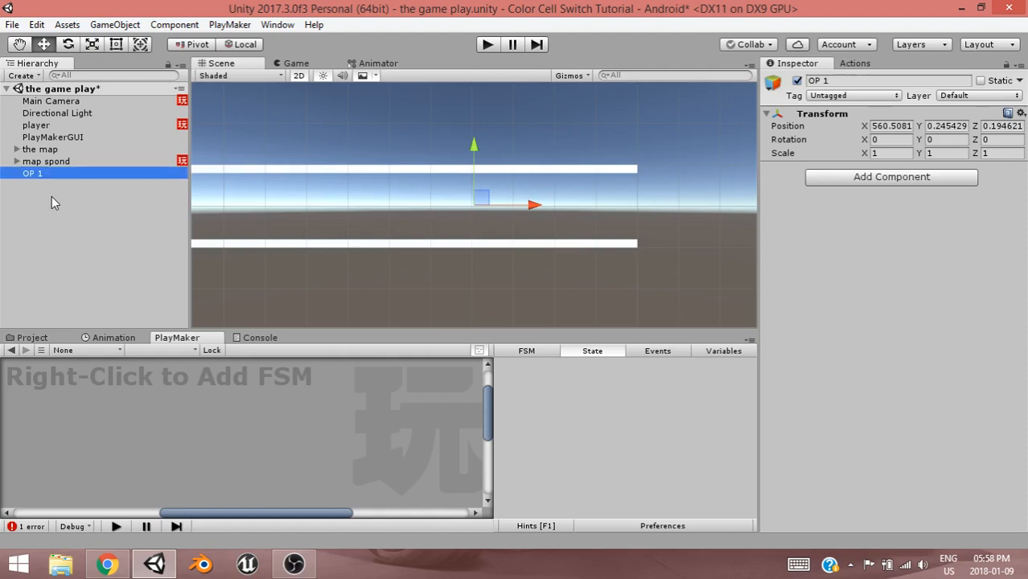
Set OP 1's position to X 600, Y 0, Z 0.
left_click(891, 127)
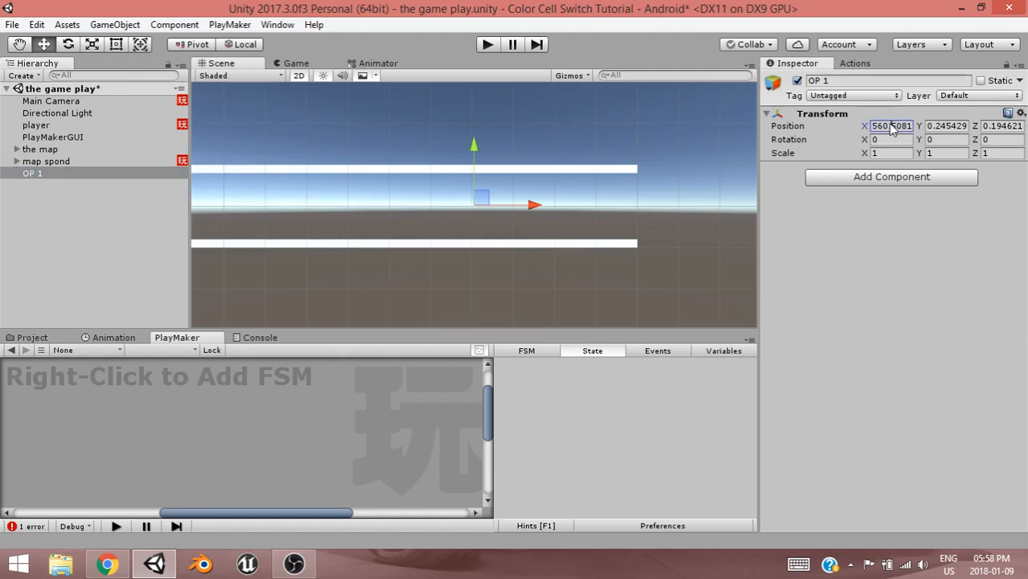
double_click(891, 126)
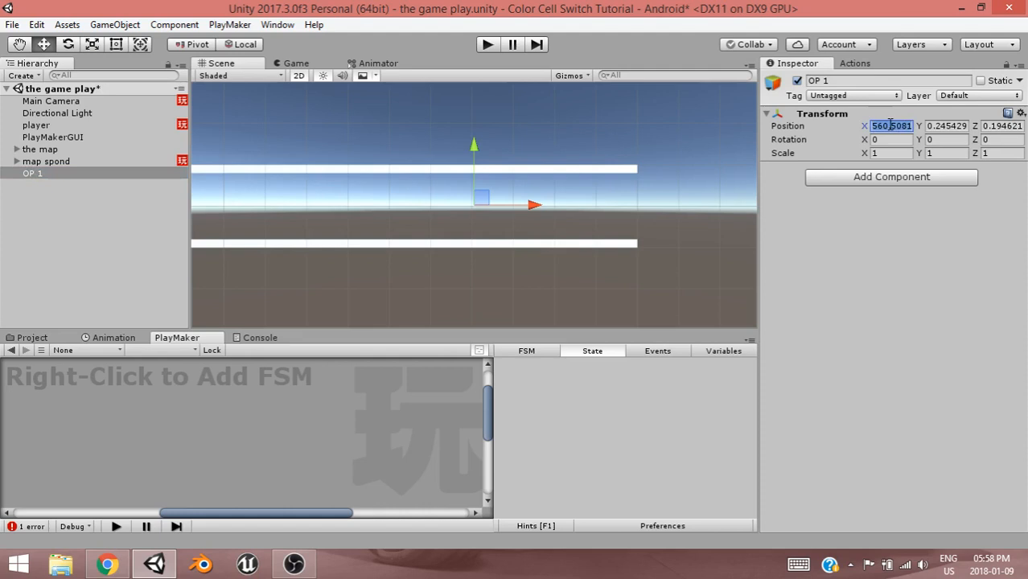
type("600")
left_click(958, 127)
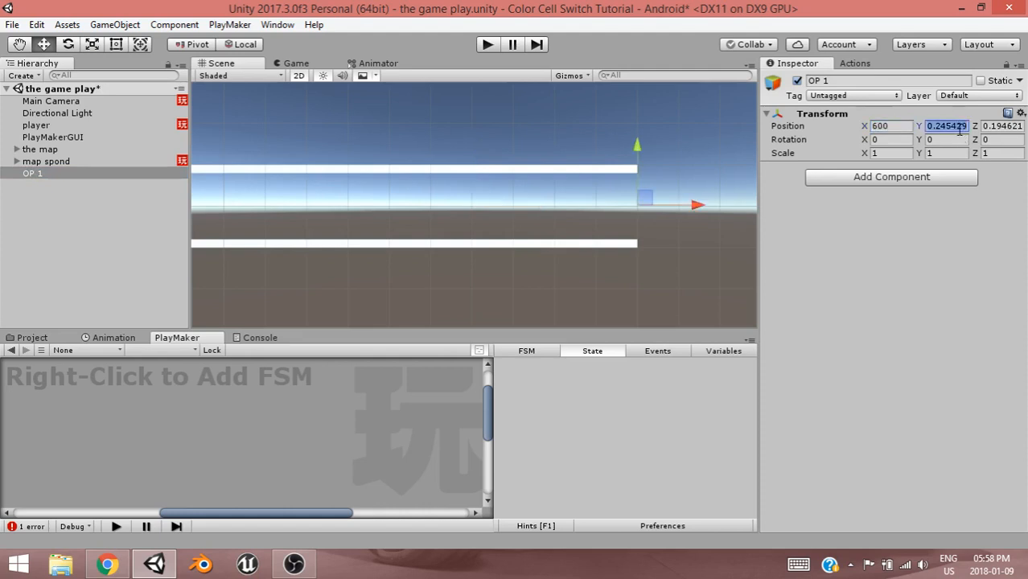
type("0")
left_click(1013, 125)
type("0")
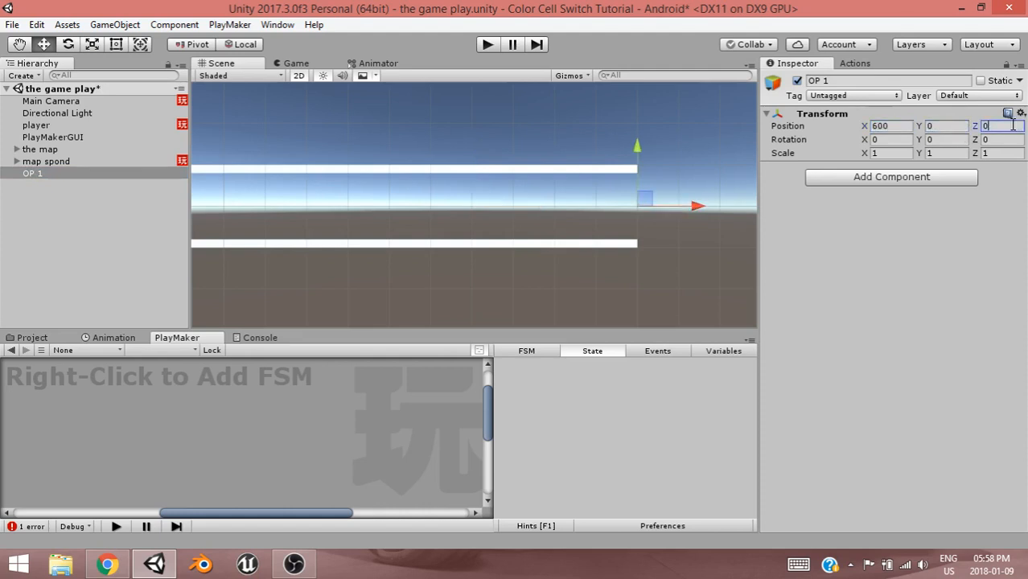
key("Return")
Add a 3D cube as a child of the OP 1 object.
right_click(26, 174)
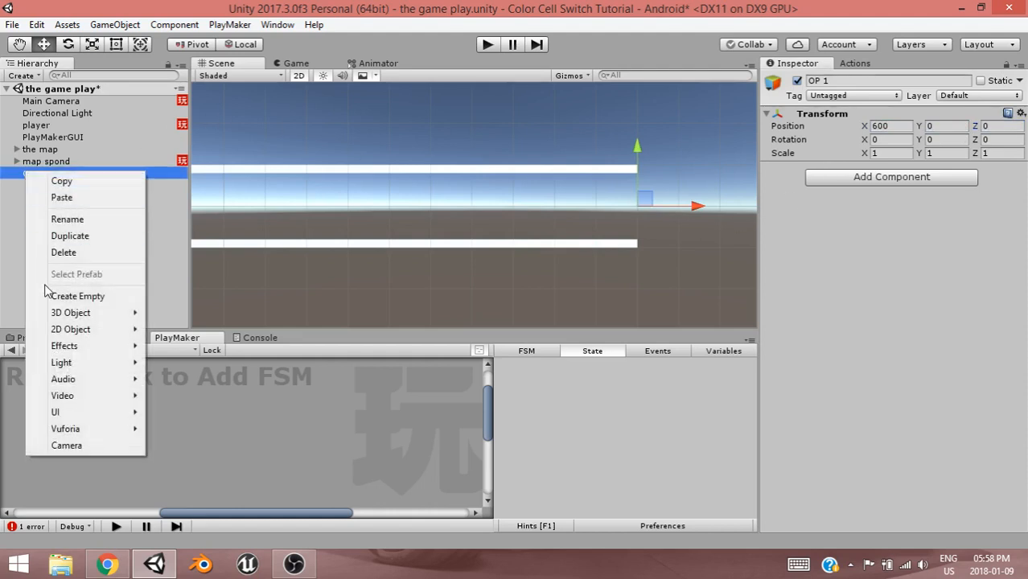
mouse_move(71, 312)
left_click(174, 307)
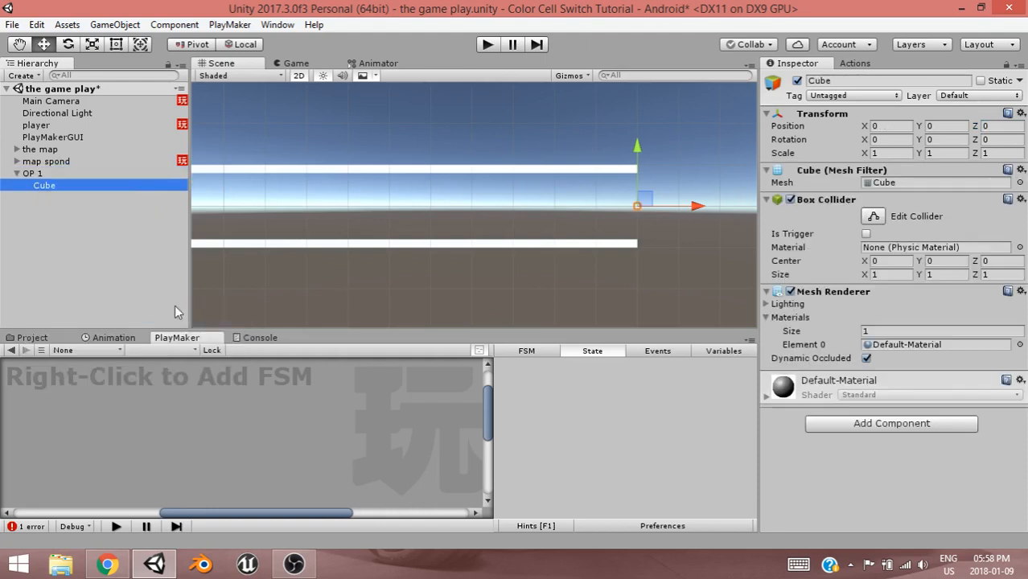
Set the new cube's scale to 2 on X and 2 on Y.
scroll(592, 208, "up", 6)
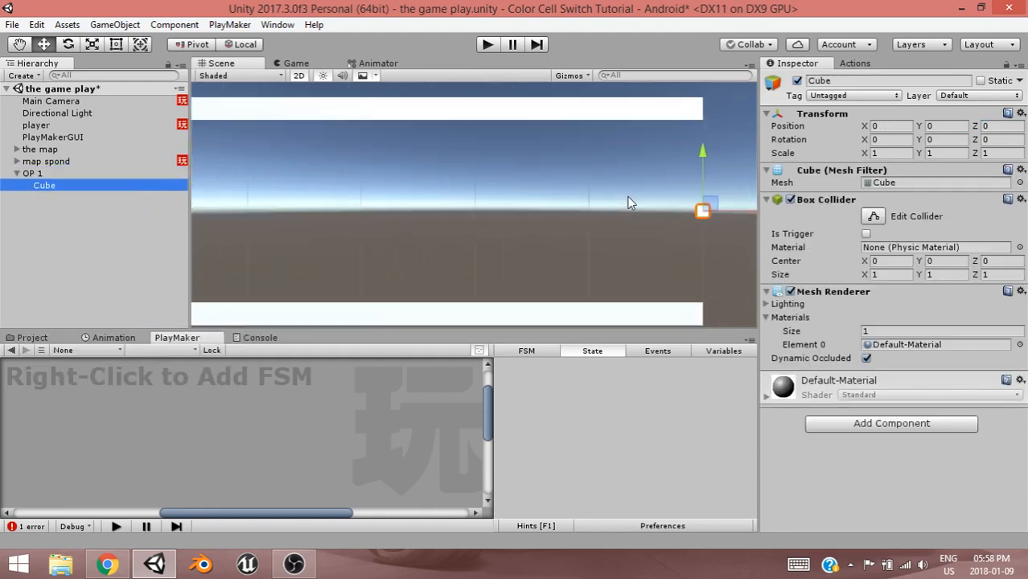
middle_click_drag(643, 211, 461, 227)
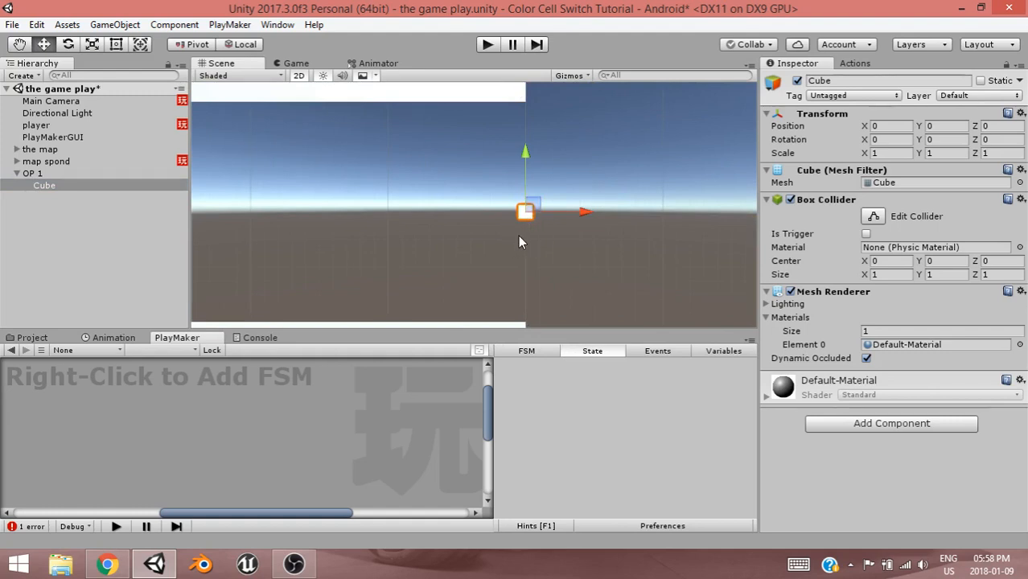
left_click(883, 153)
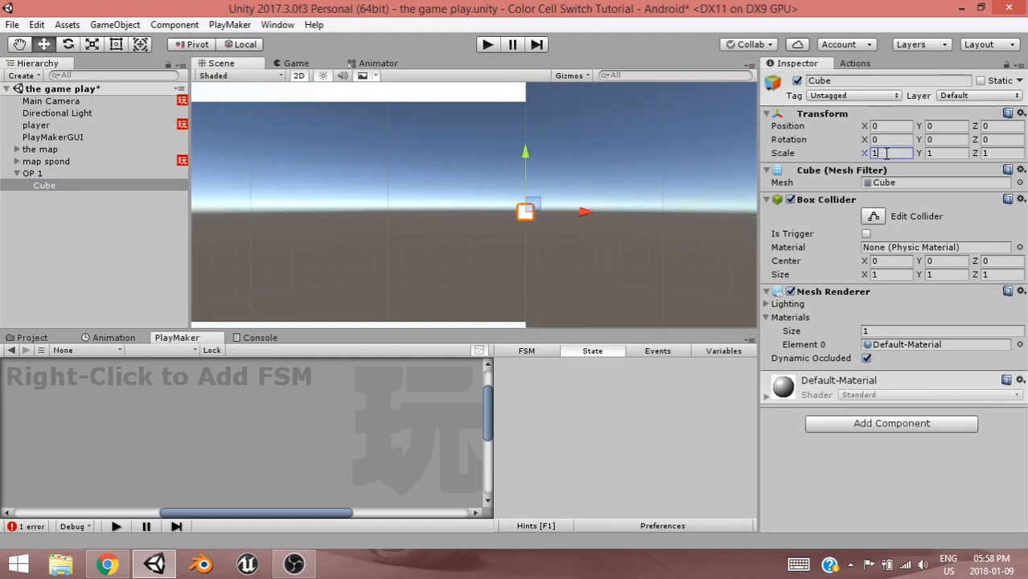
type("2")
left_click(934, 153)
type("2")
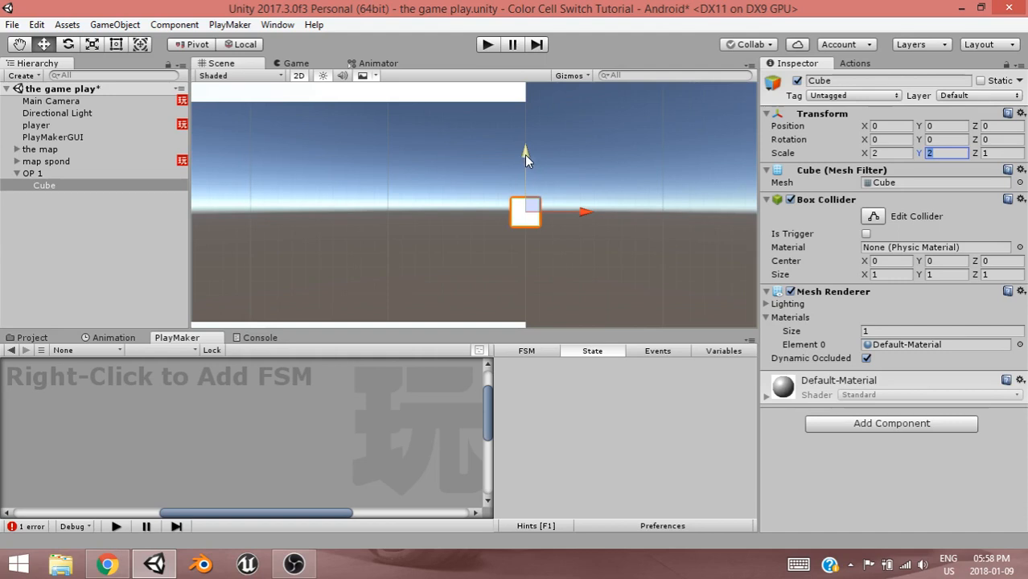
left_click_drag(524, 154, 521, 159)
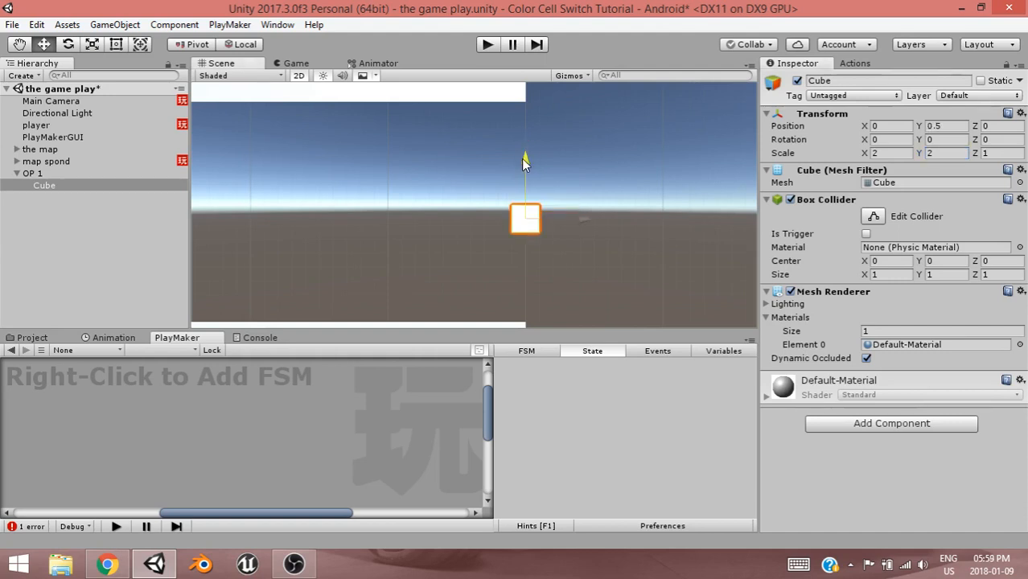
left_click(959, 129)
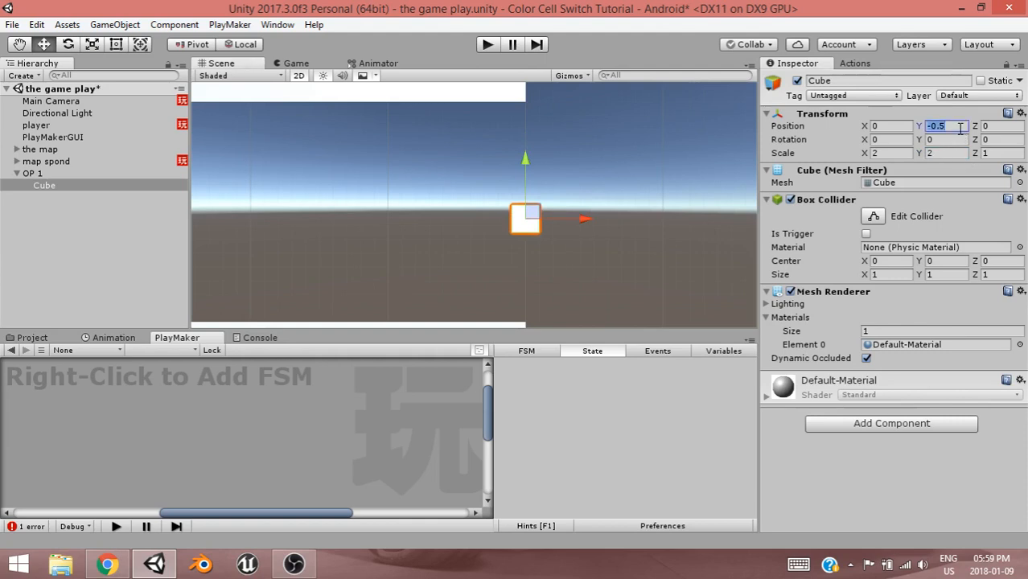
type("0")
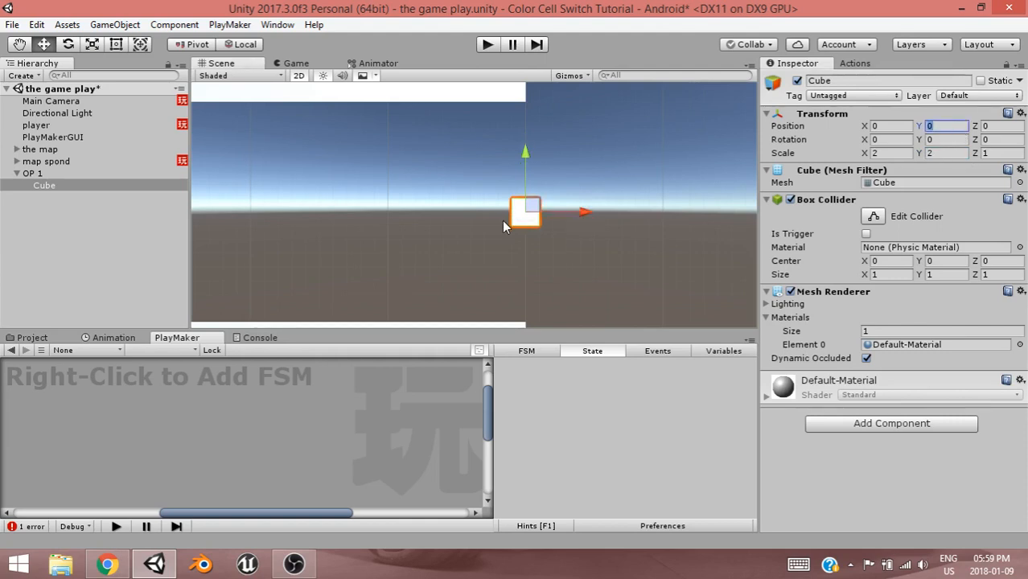
Duplicate the cube four times inside OP 1, making five cubes in total.
left_click(40, 185)
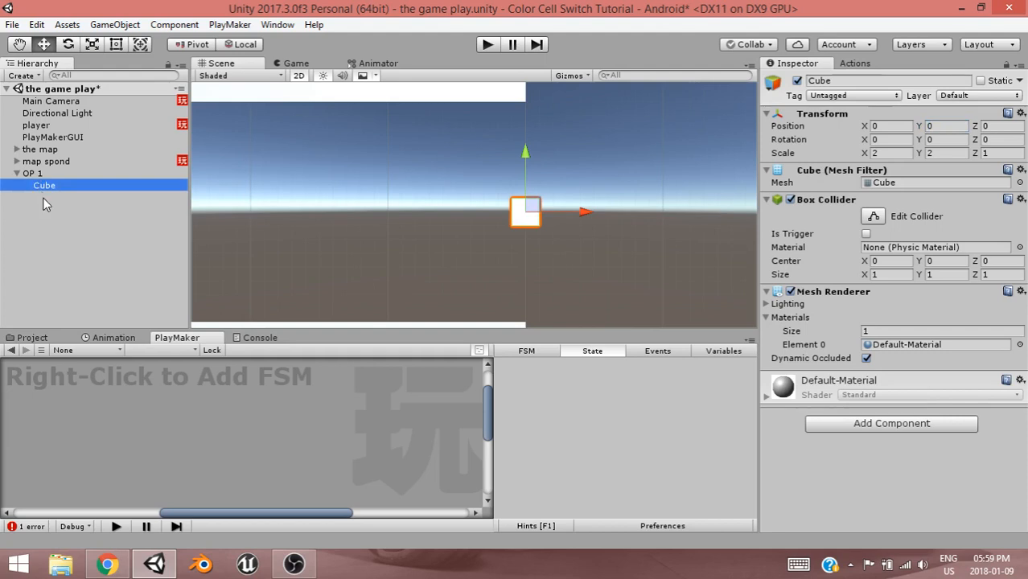
key("ctrl+d")
key("ctrl+d")
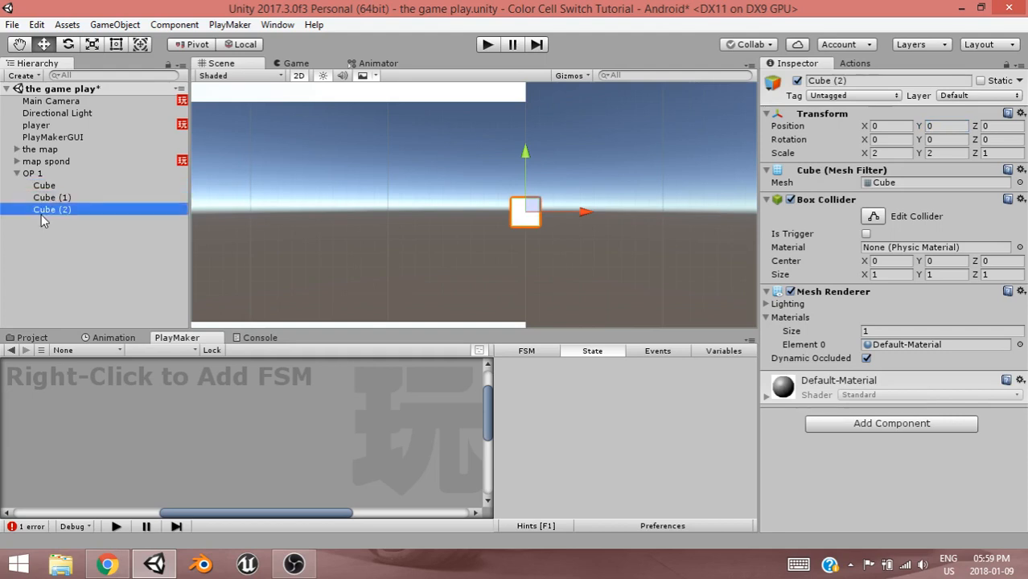
key("ctrl+d")
key("ctrl+d")
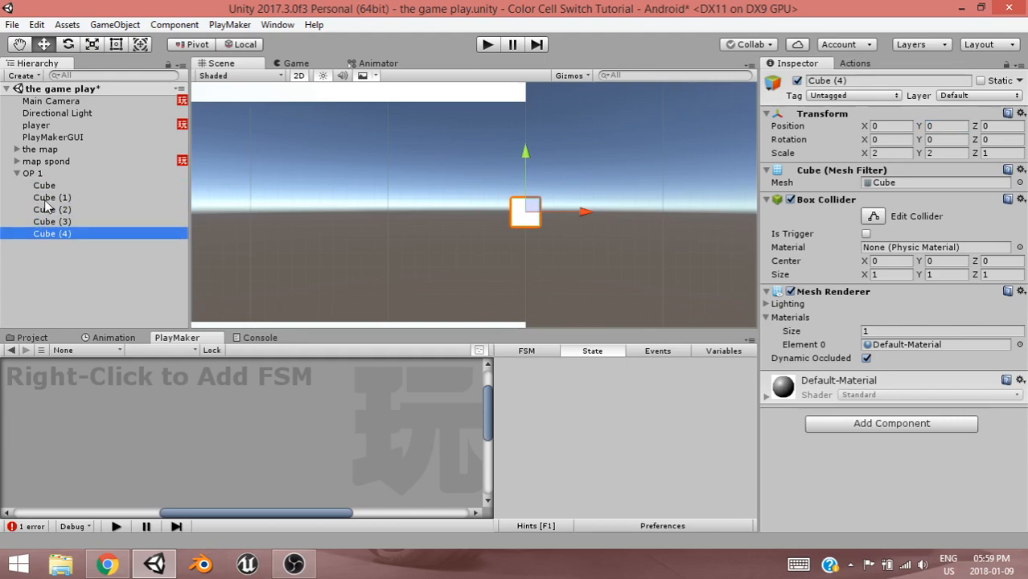
Move Cube (1) up to Y 2.5 and Cube (2) up to Y 5.5, above the original cube.
left_click(48, 198)
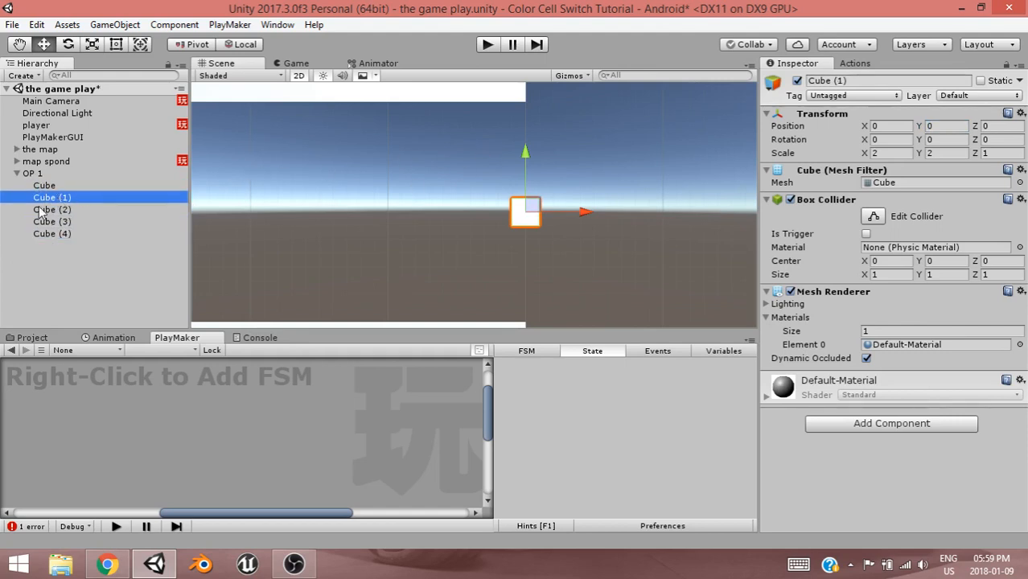
left_click_drag(526, 153, 530, 123)
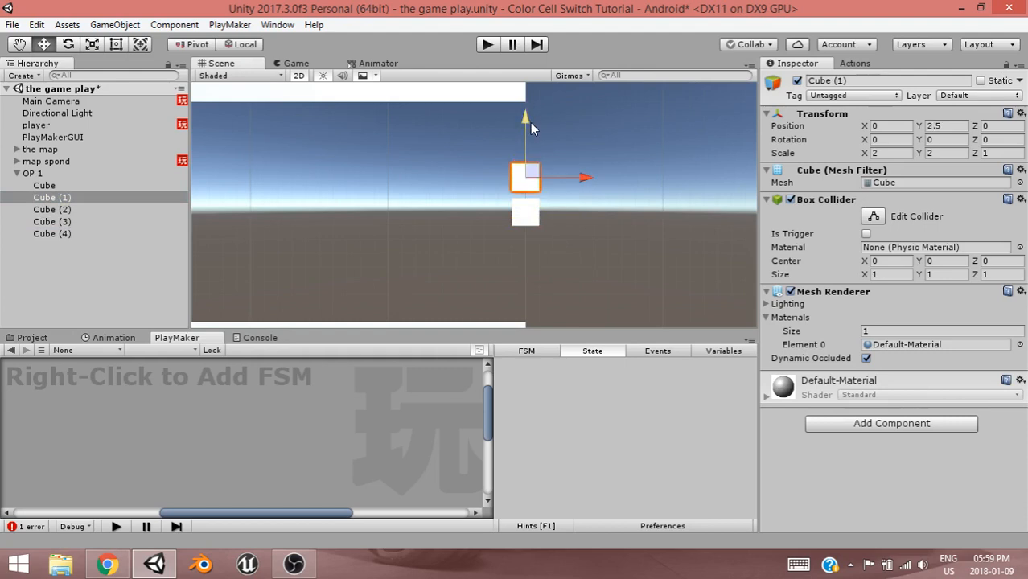
left_click(78, 211)
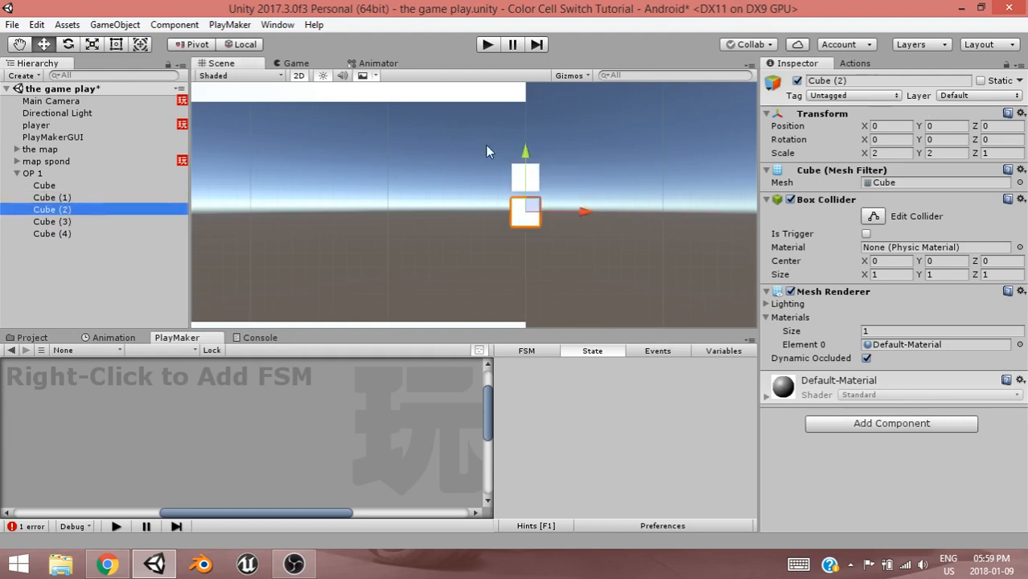
left_click_drag(526, 157, 532, 78)
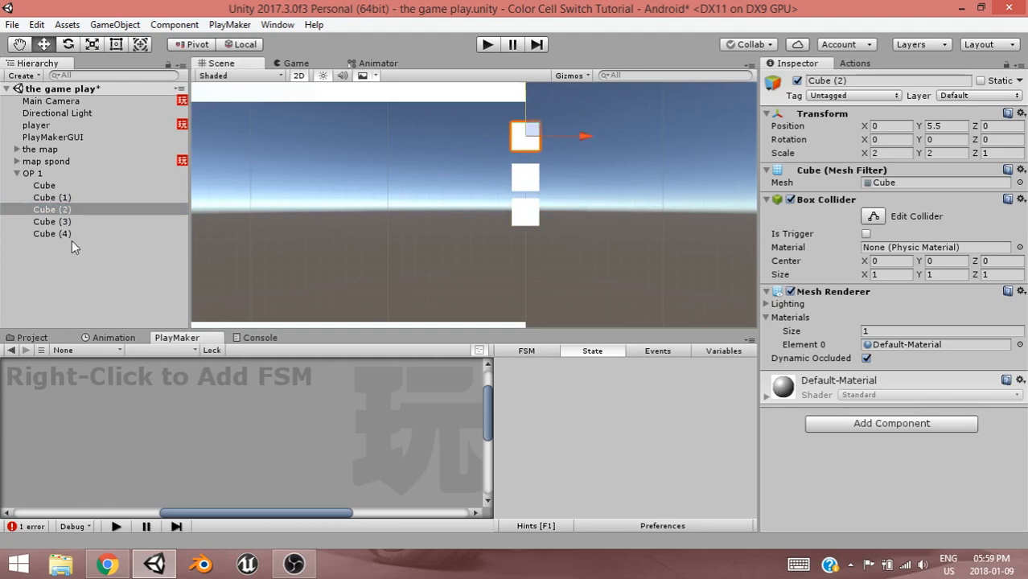
Move Cube (3) down to Y -3 and Cube (4) down to Y -6, below the original cube.
left_click(80, 221)
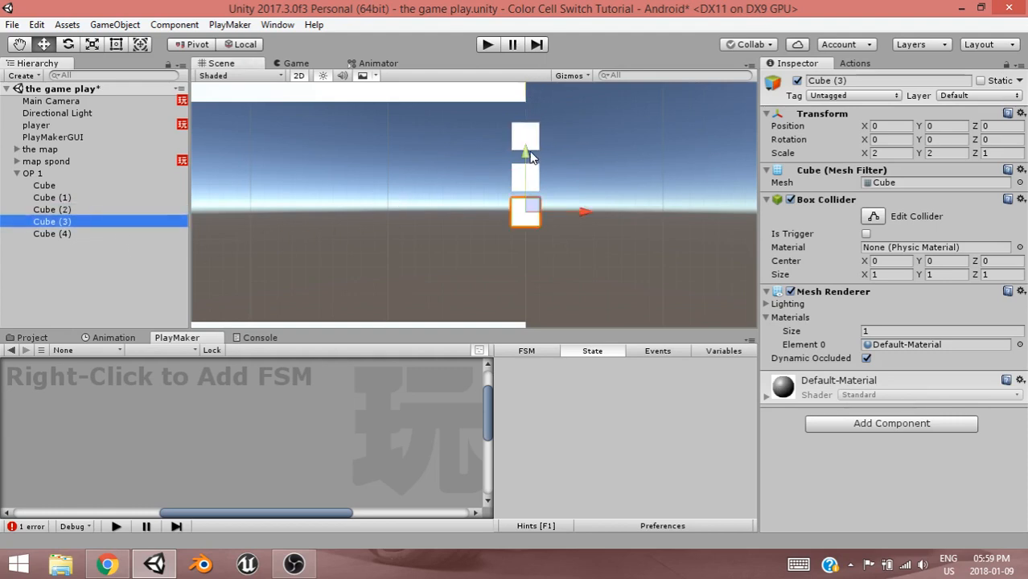
left_click_drag(531, 158, 530, 199)
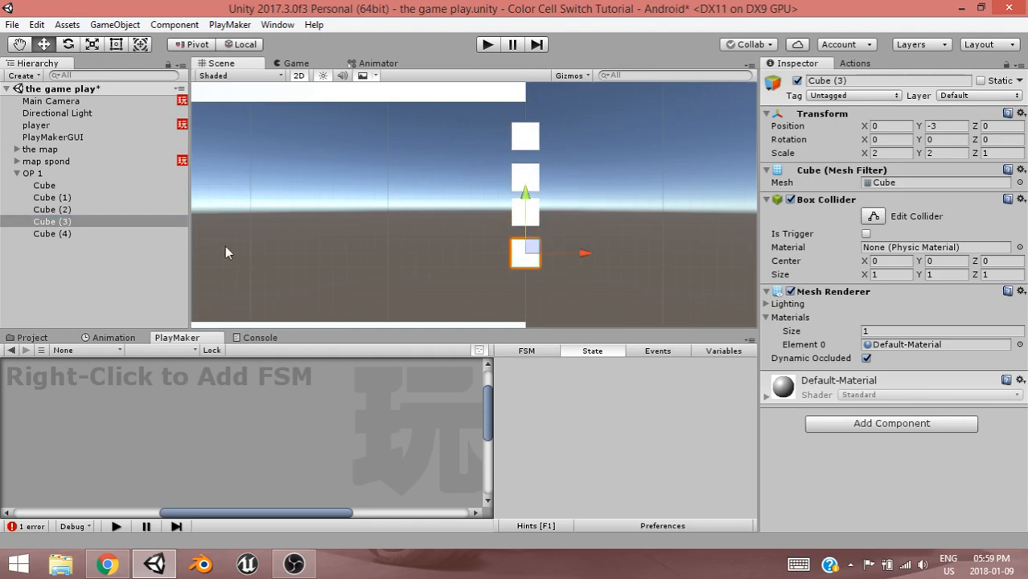
left_click(123, 234)
left_click_drag(533, 161, 527, 245)
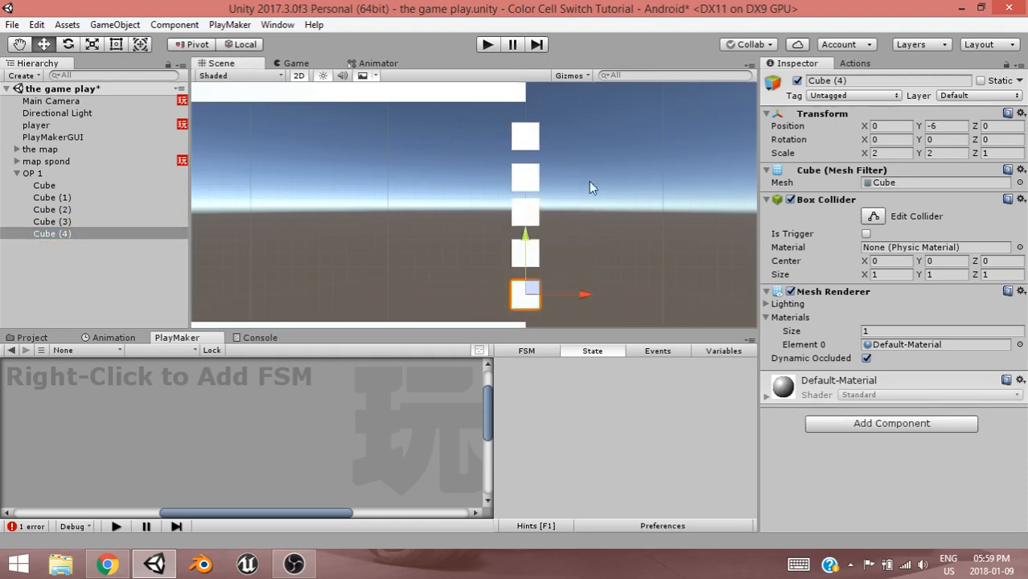
Set the scale of the topmost cube, Cube (2), to 2.5 on both X and Y.
middle_click_drag(528, 197, 411, 212)
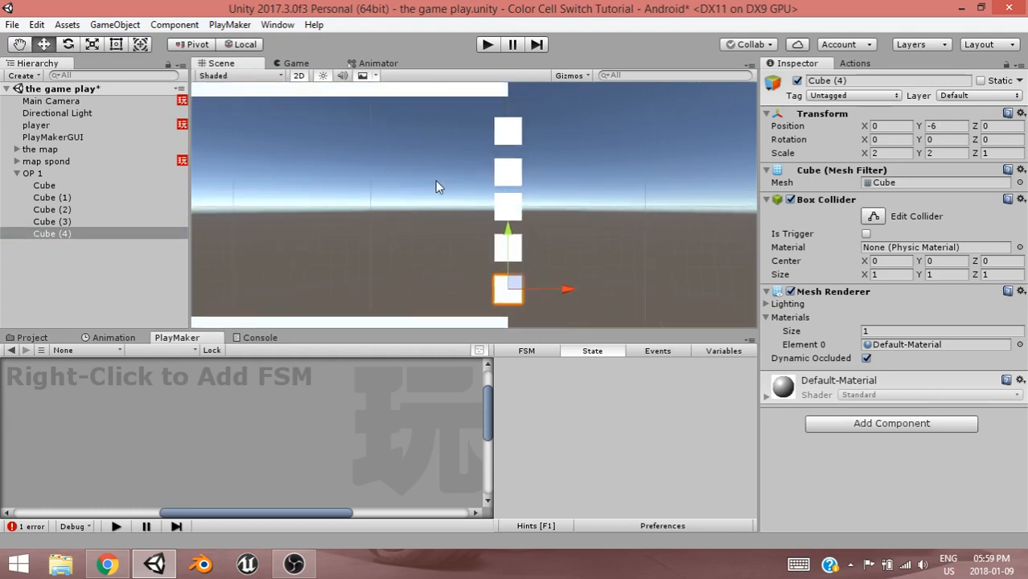
left_click(509, 131)
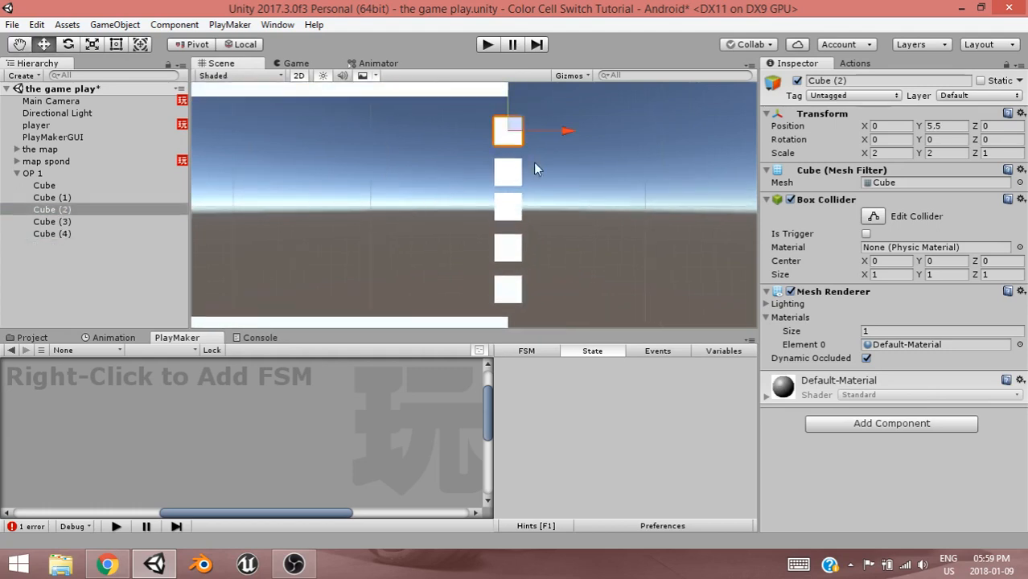
left_click(885, 153)
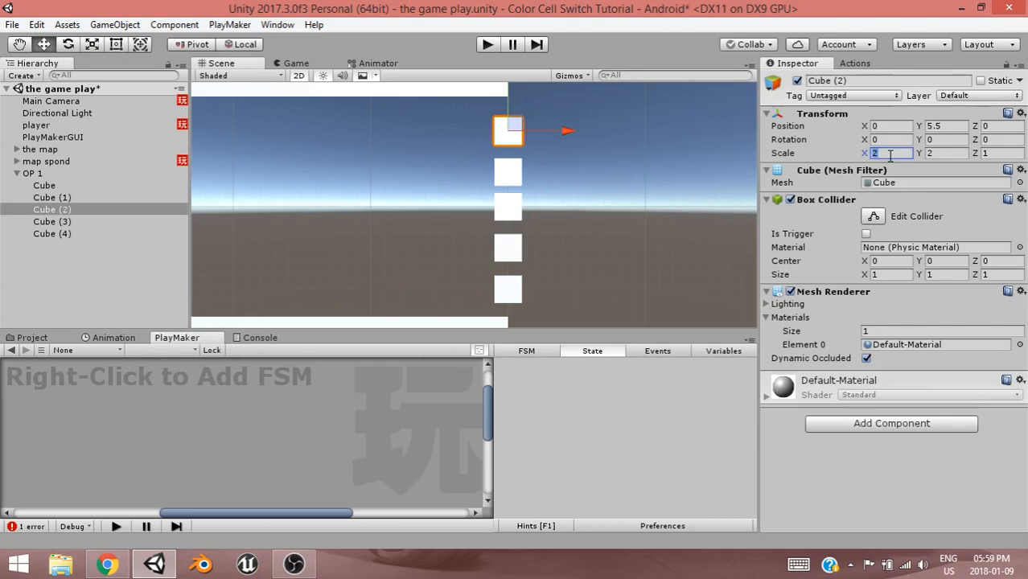
type("2.25")
left_click(944, 153)
type("2.25")
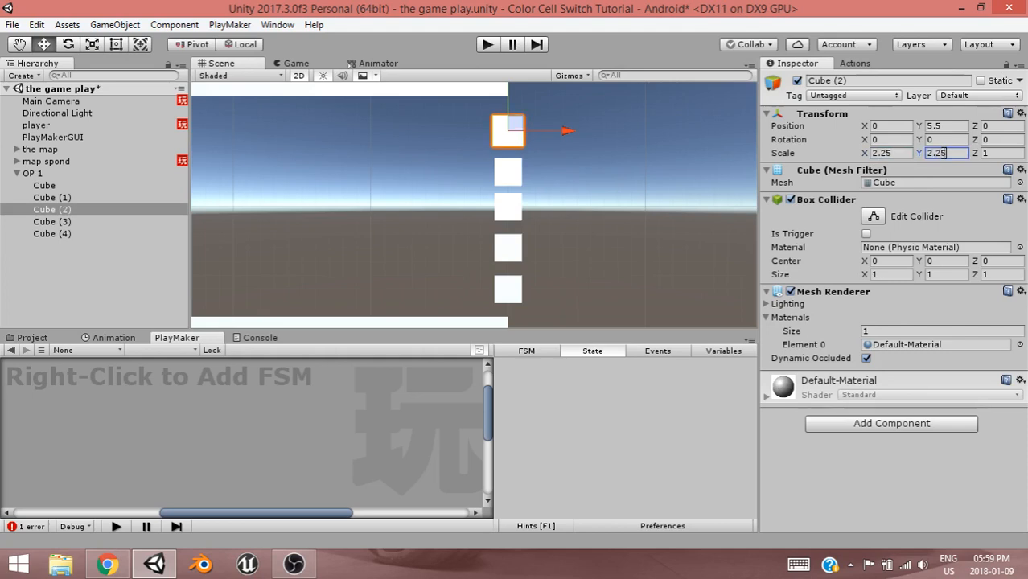
key("BackSpace")
key("BackSpace")
type("5")
left_click(902, 153)
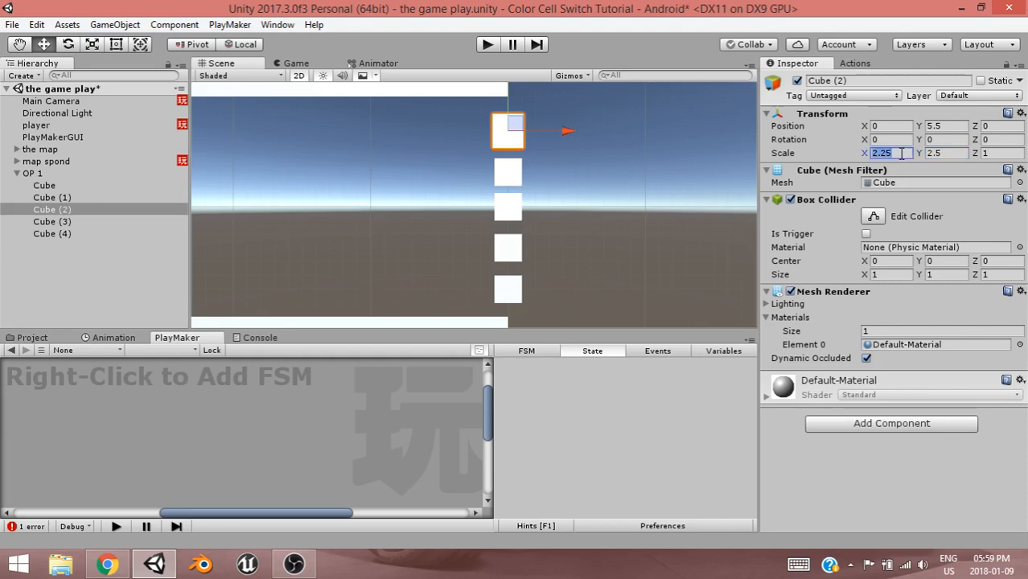
type("2.5")
key("Return")
Select all five cubes under OP 1 and set their X and Y scale to 2.5.
left_click(72, 222)
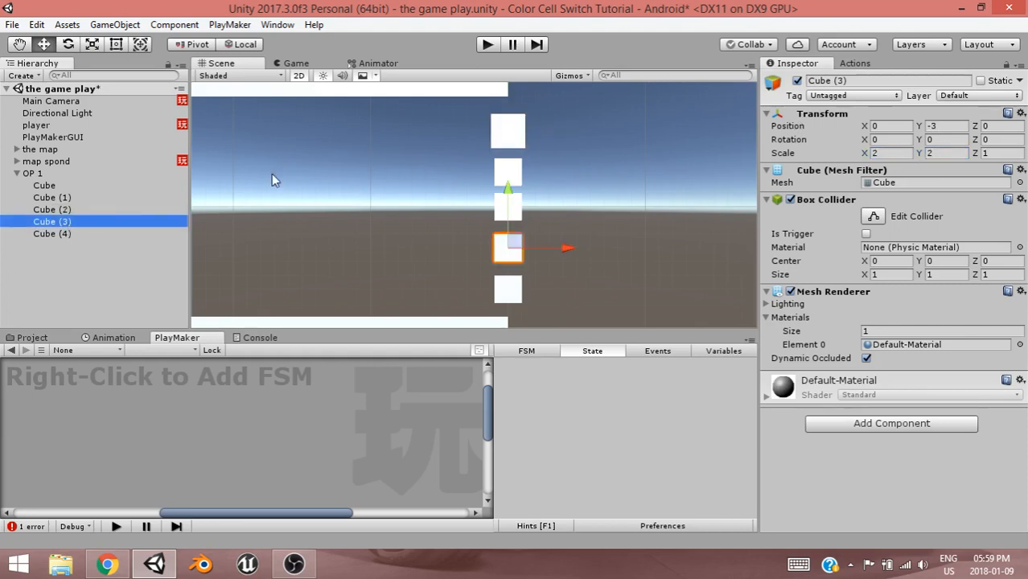
left_click(50, 185)
left_click(74, 231, "shift")
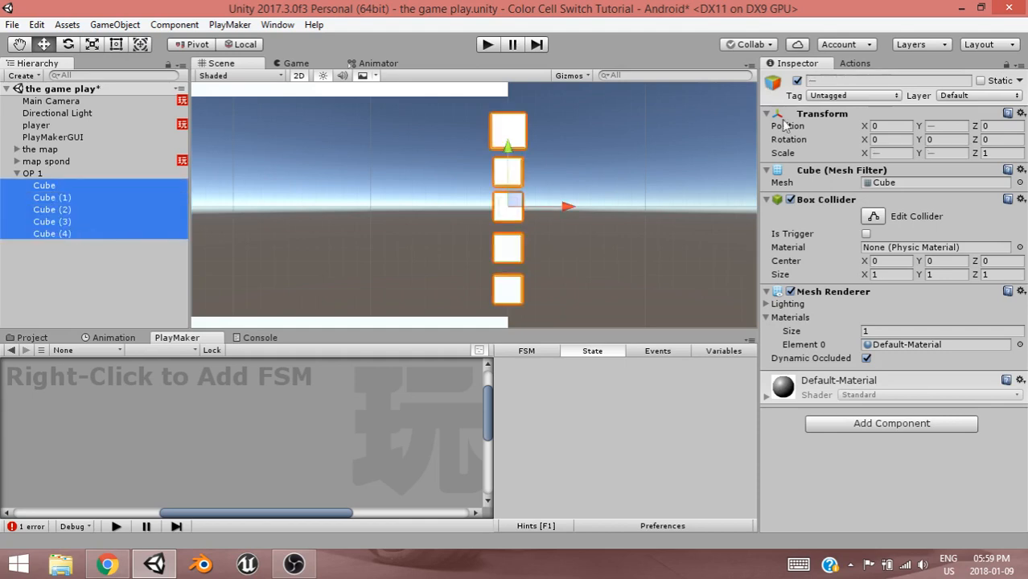
left_click(945, 154)
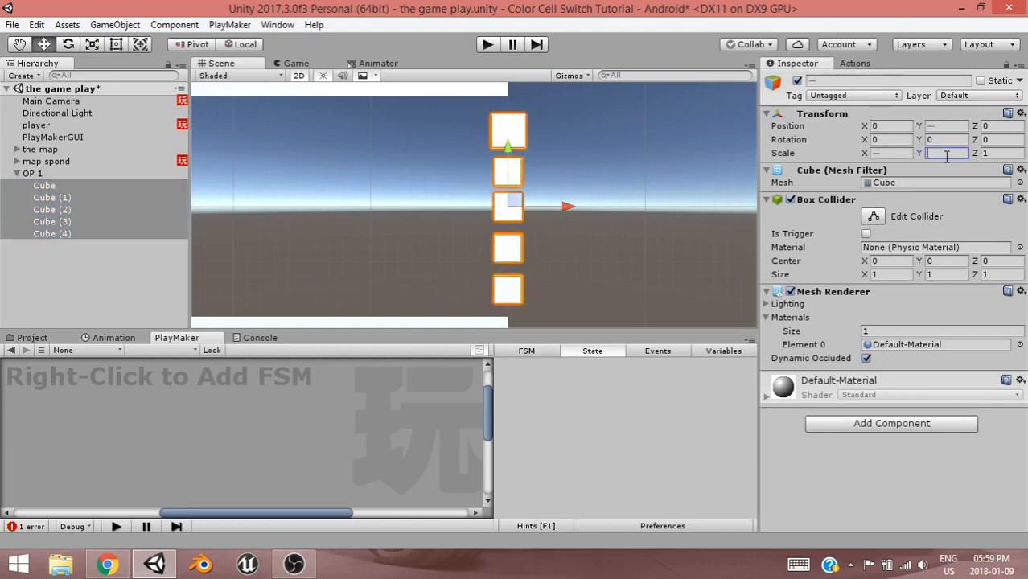
type("2.5")
left_click(888, 154)
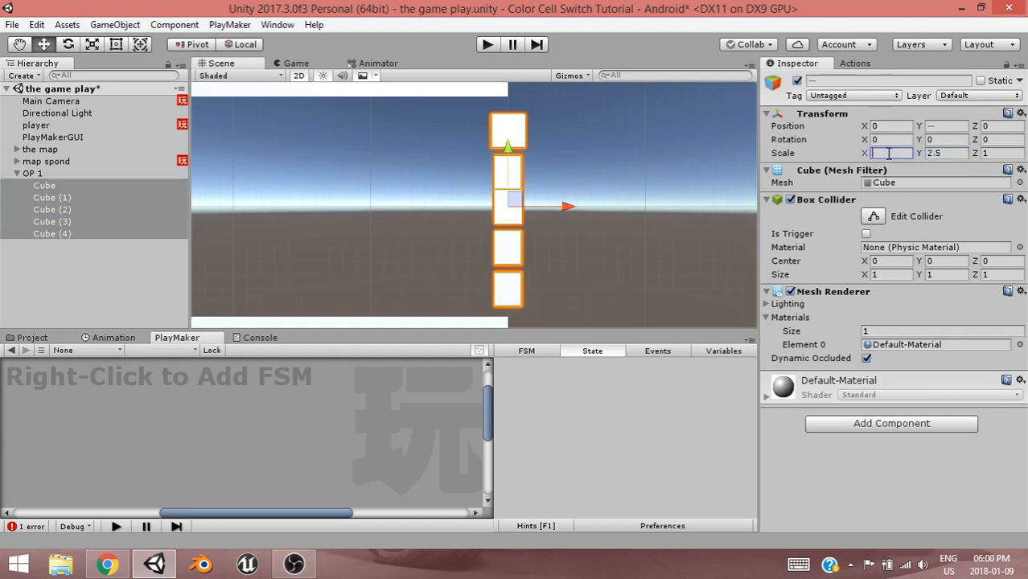
type("2.5")
key("Return")
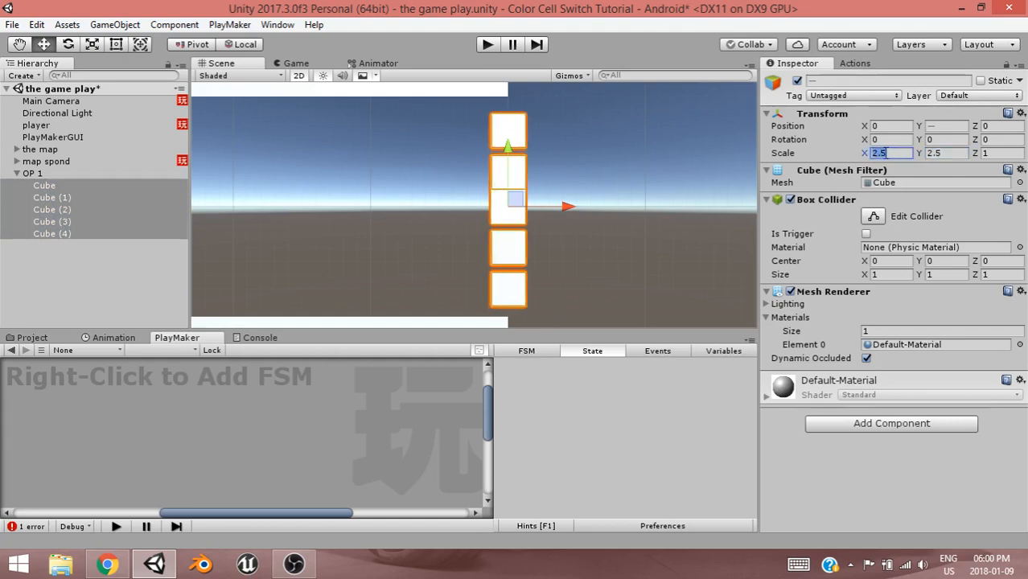
Raise Cube (1) to Y 3 and Cube (2) to Y 6 so the cubes are evenly spaced, then select the original cube.
left_click(49, 187)
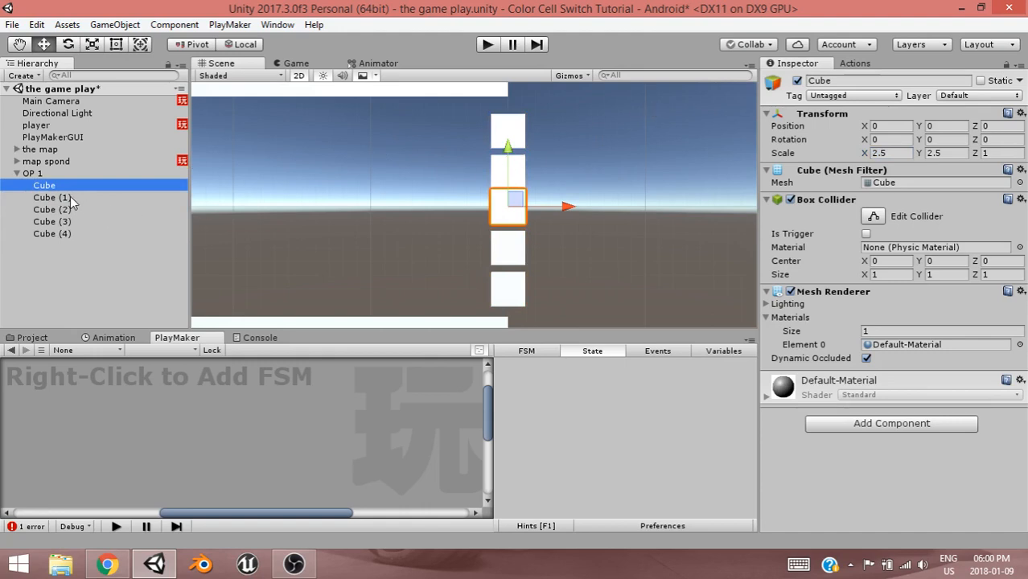
left_click(508, 170)
left_click_drag(509, 119, 508, 113)
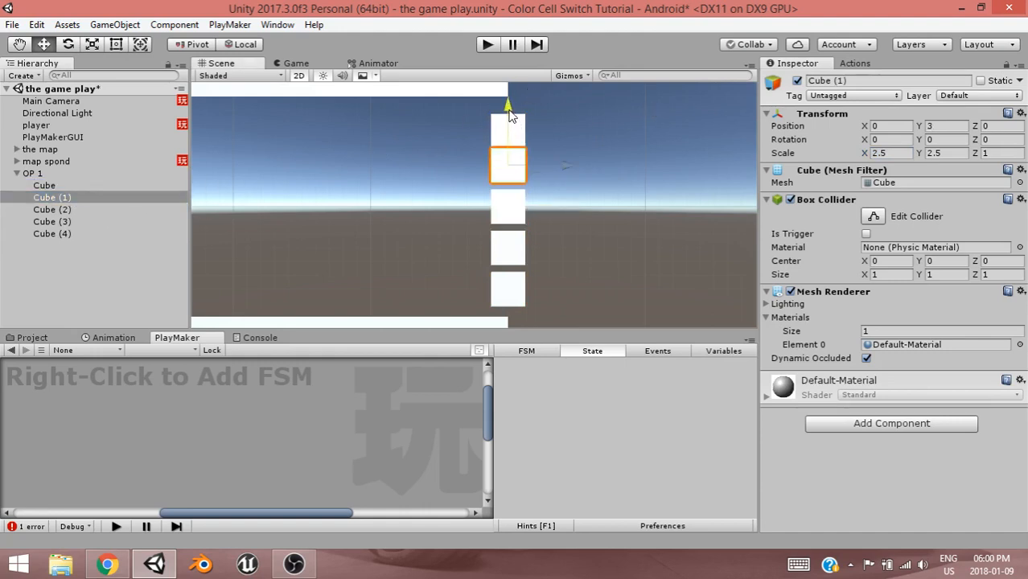
left_click(499, 126)
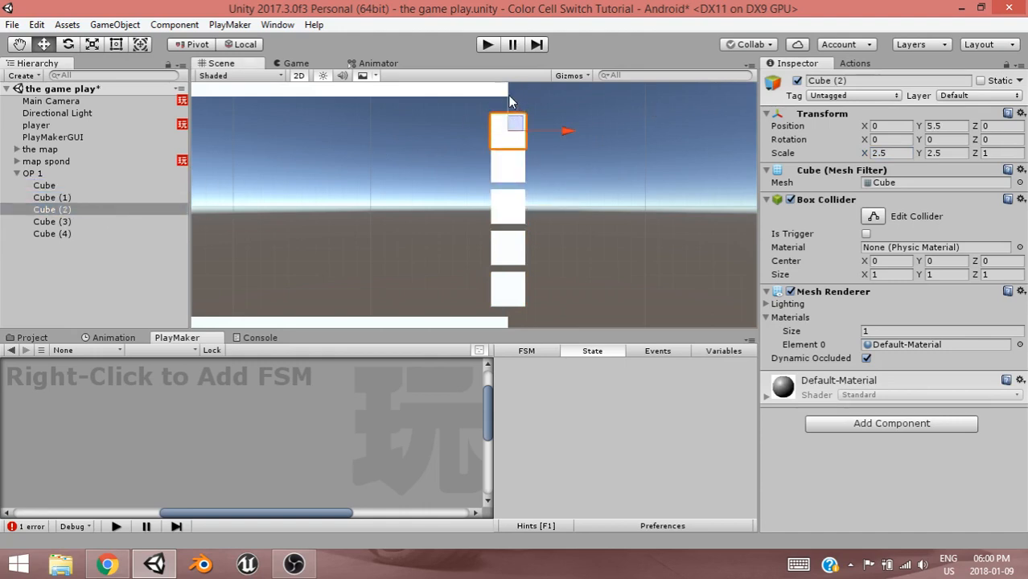
left_click_drag(509, 109, 508, 103)
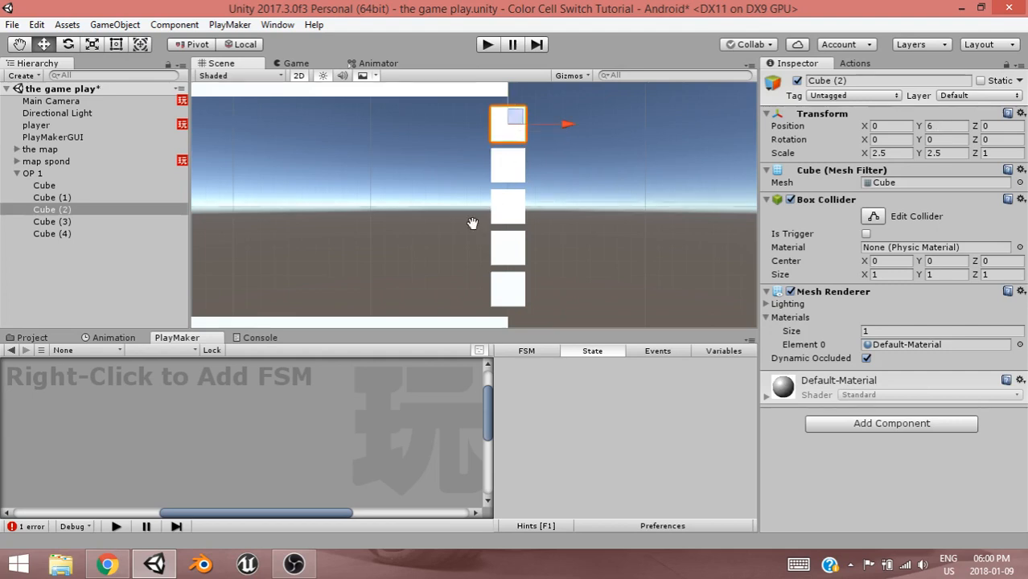
middle_click_drag(471, 224, 473, 245)
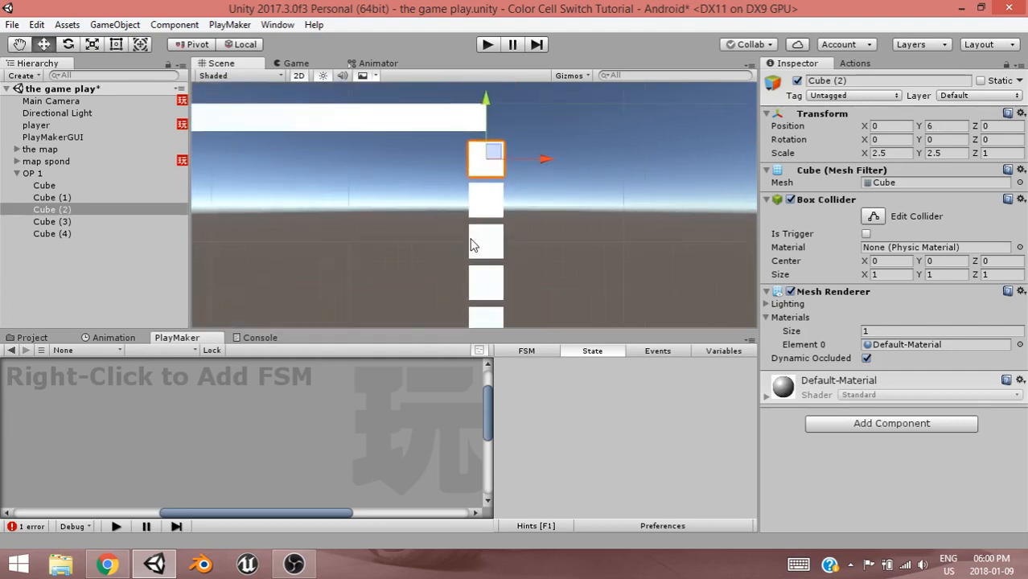
left_click(45, 186)
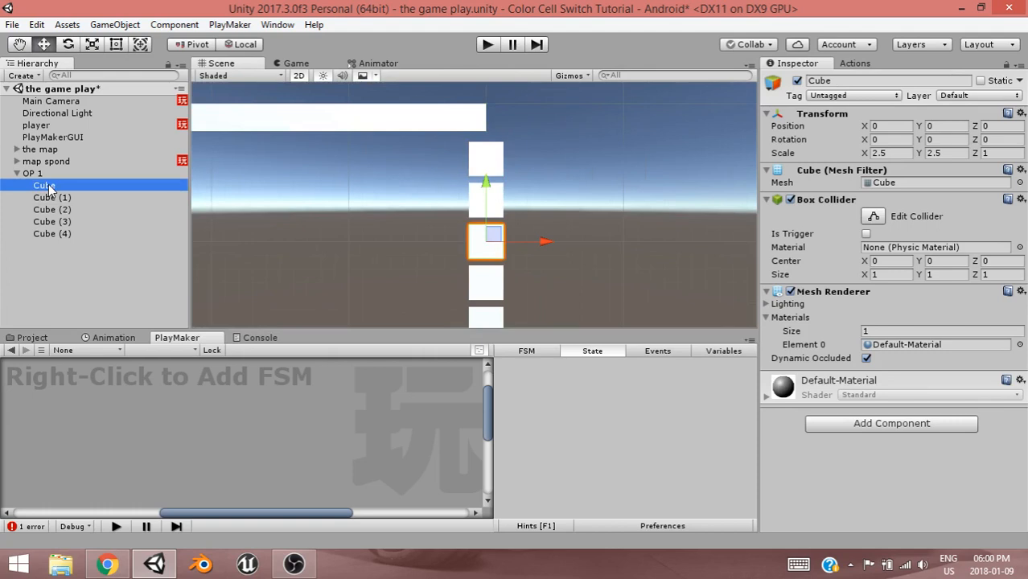
Rename the original Cube under OP 1 as red and Cube (1) as green.
left_click(47, 186)
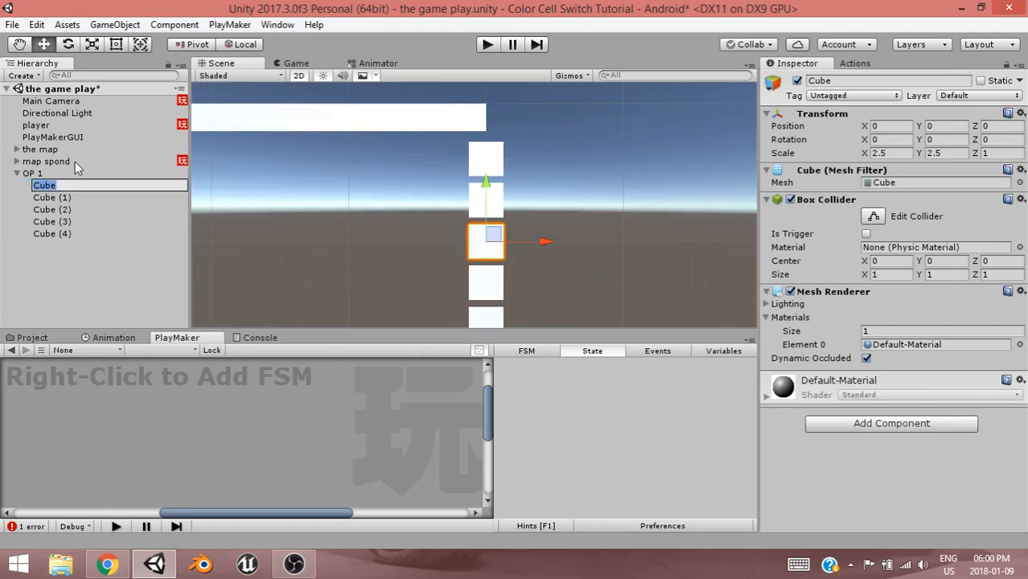
type("red")
key("Return")
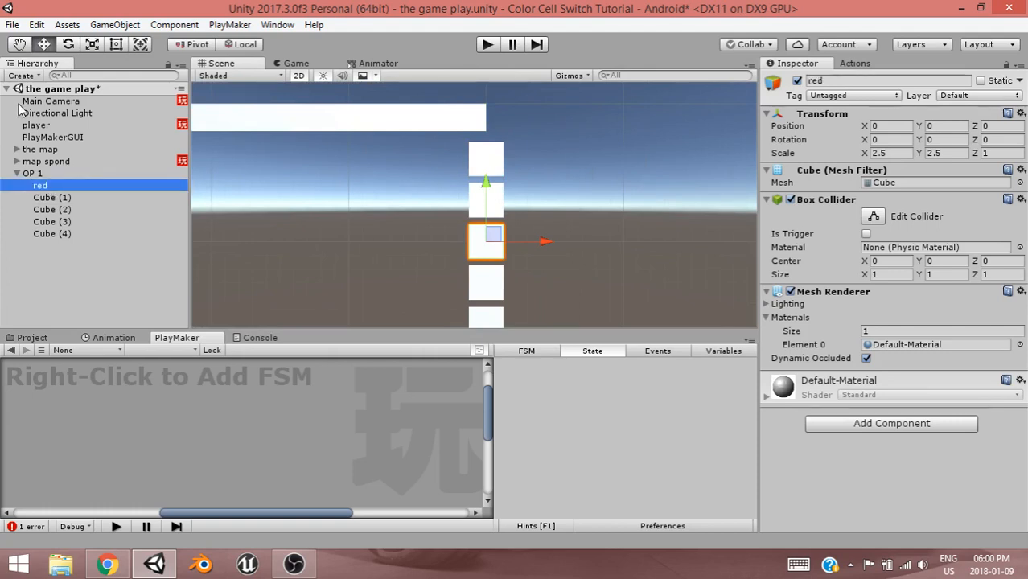
left_click(79, 198)
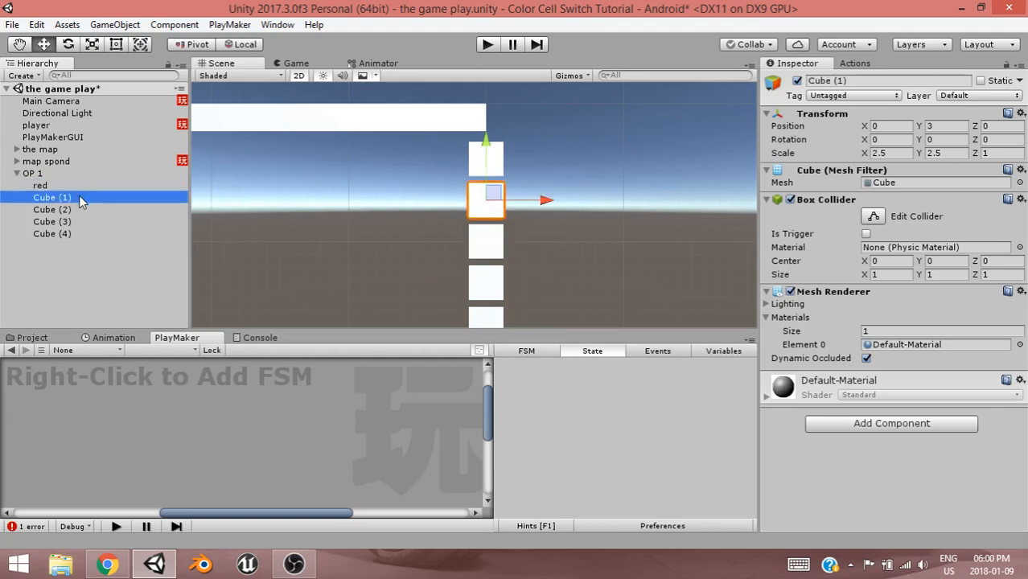
left_click(81, 197)
type("green")
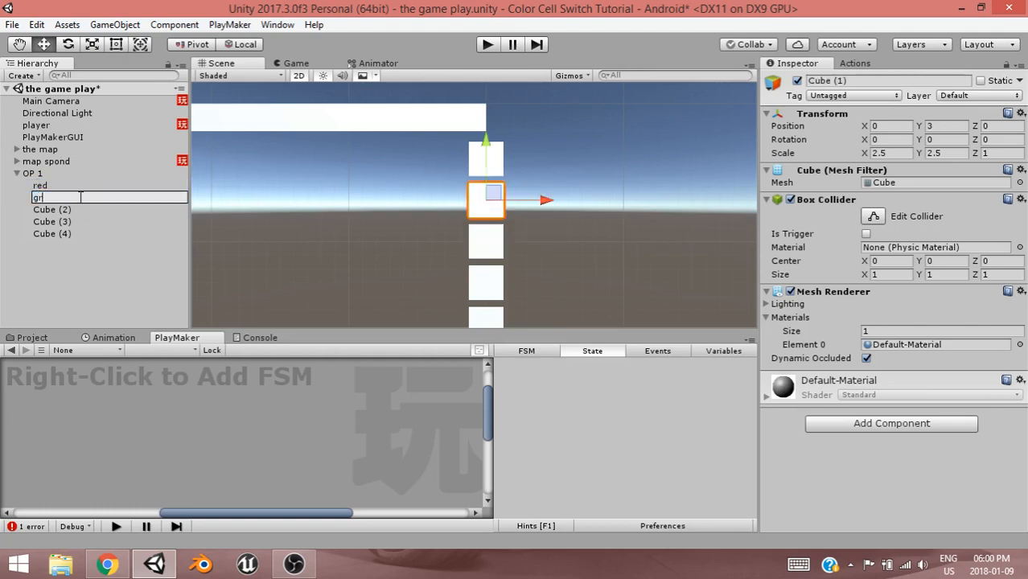
key("Return")
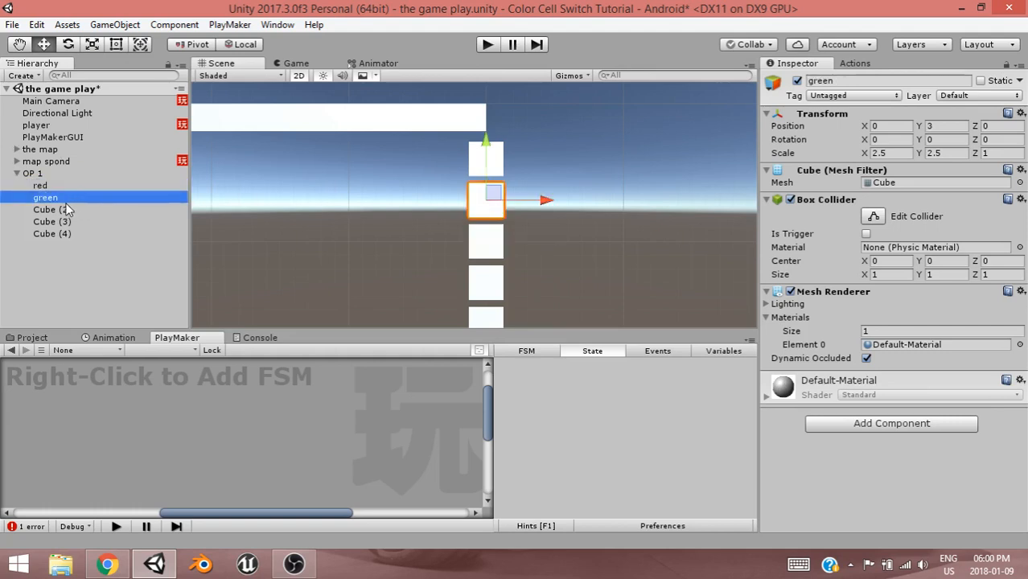
Rename Cube (2) as blue and Cube (3) as yellow under OP 1.
double_click(69, 212)
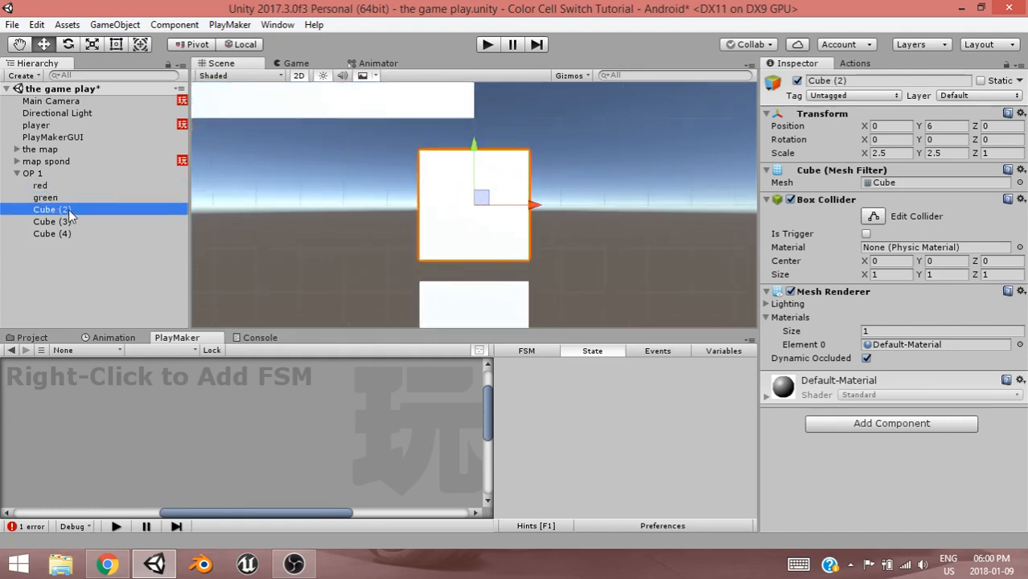
left_click(70, 211)
type("bl")
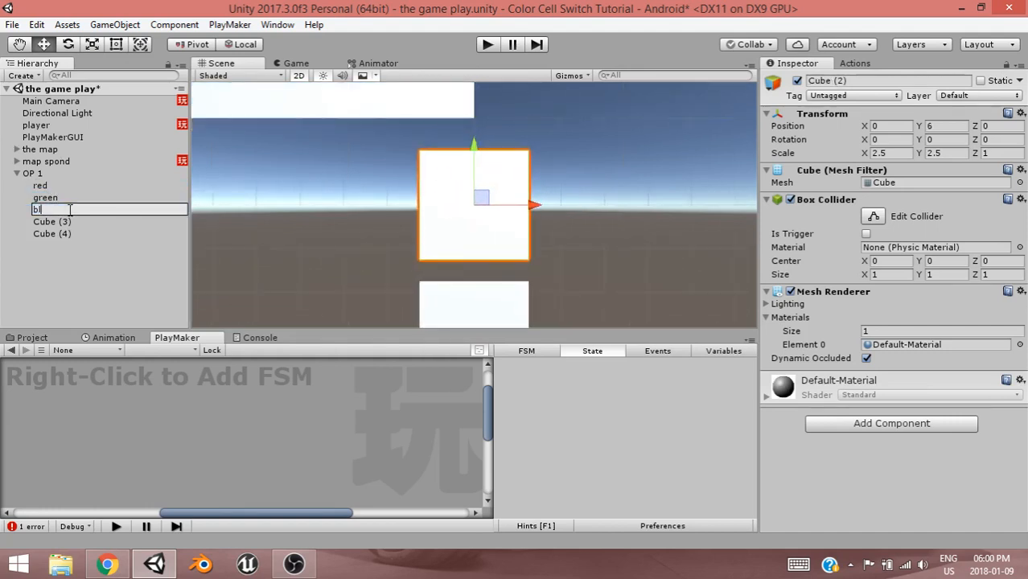
type("ue")
key("Return")
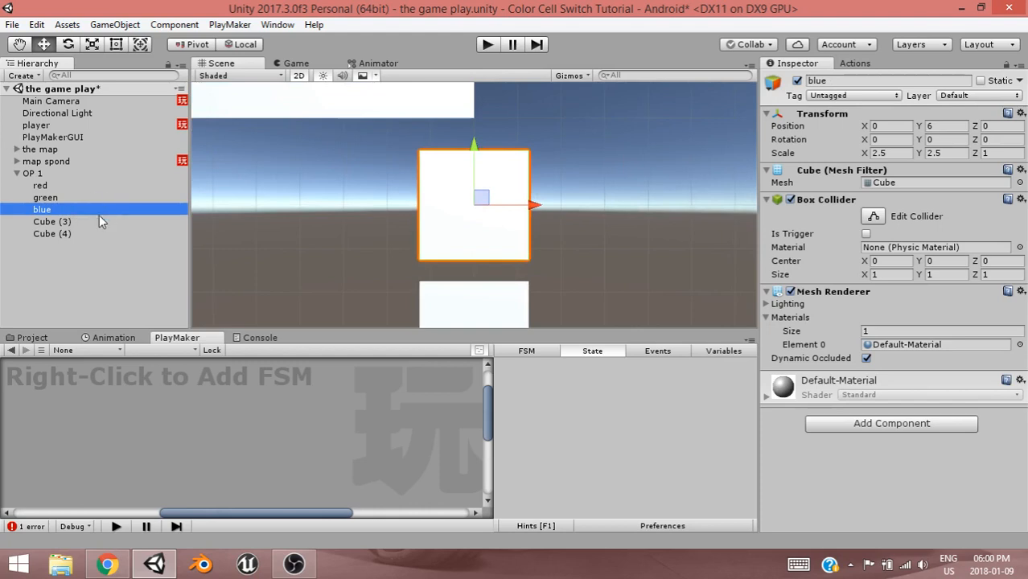
left_click(87, 223)
left_click(86, 223)
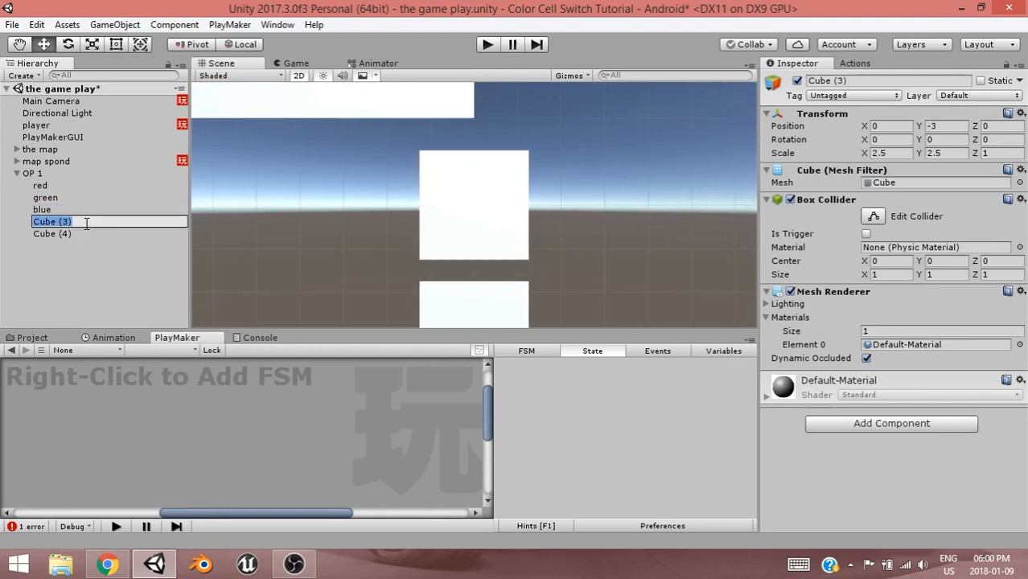
type("yellow")
key("Return")
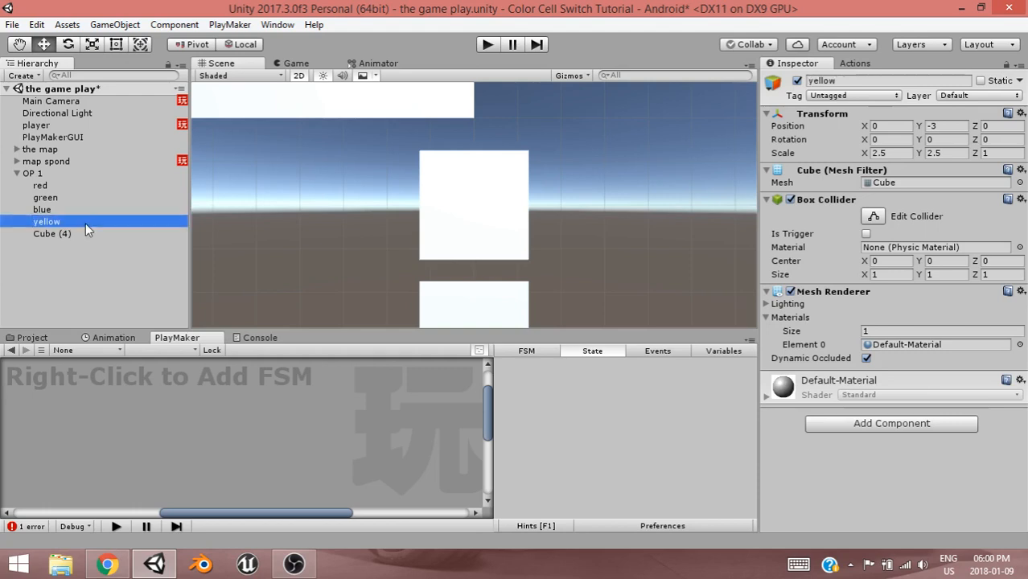
Rename Cube (4) under OP 1 as purpel and assign it the op purpel tag.
left_click(68, 235)
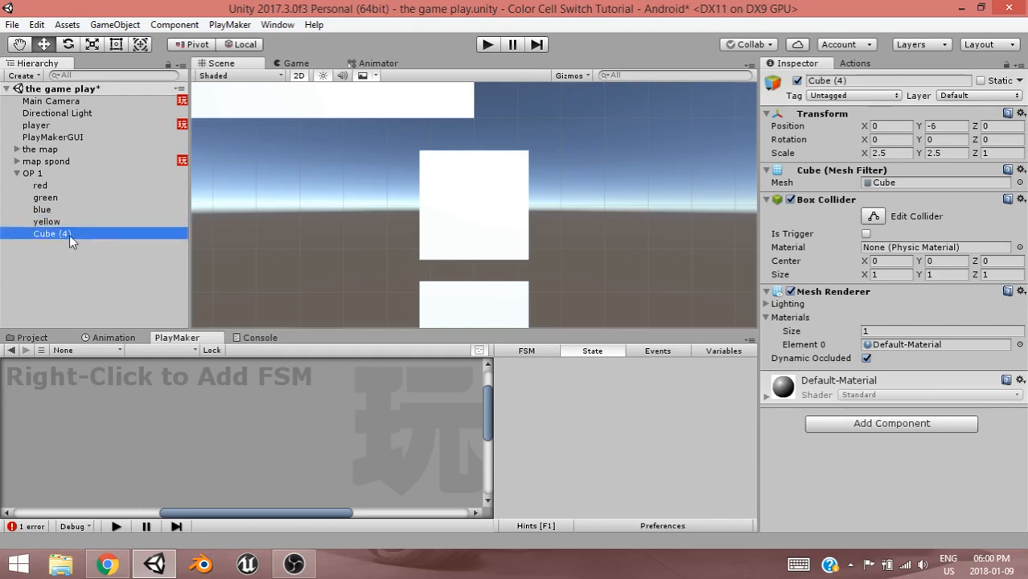
left_click(70, 234)
type("pu")
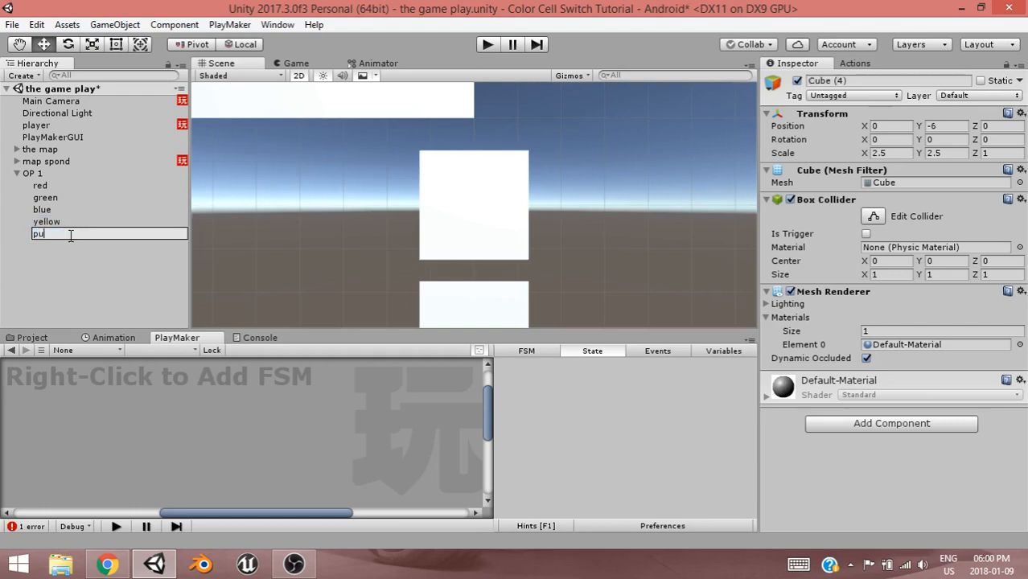
type("rpol")
key("Return")
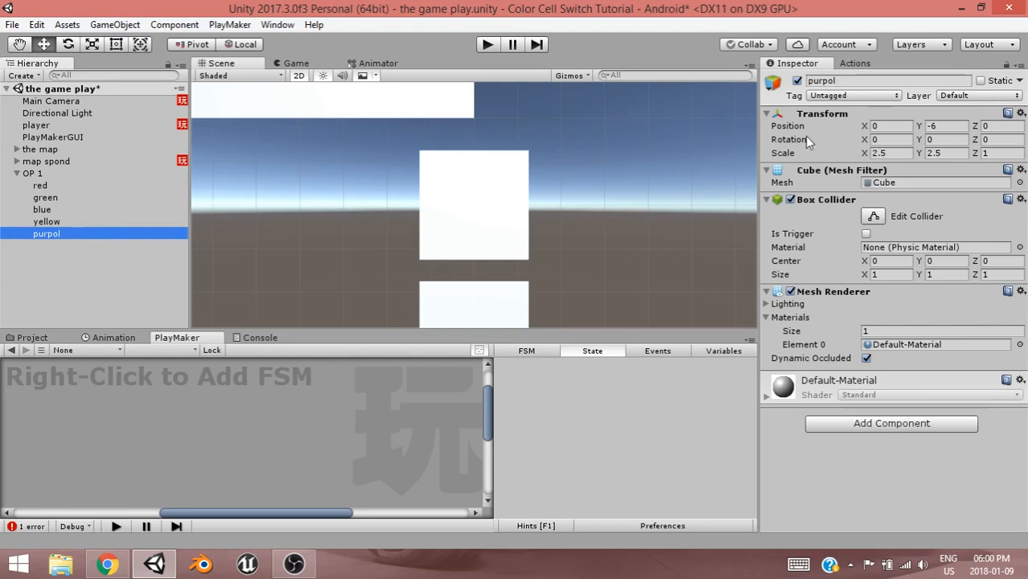
left_click(837, 98)
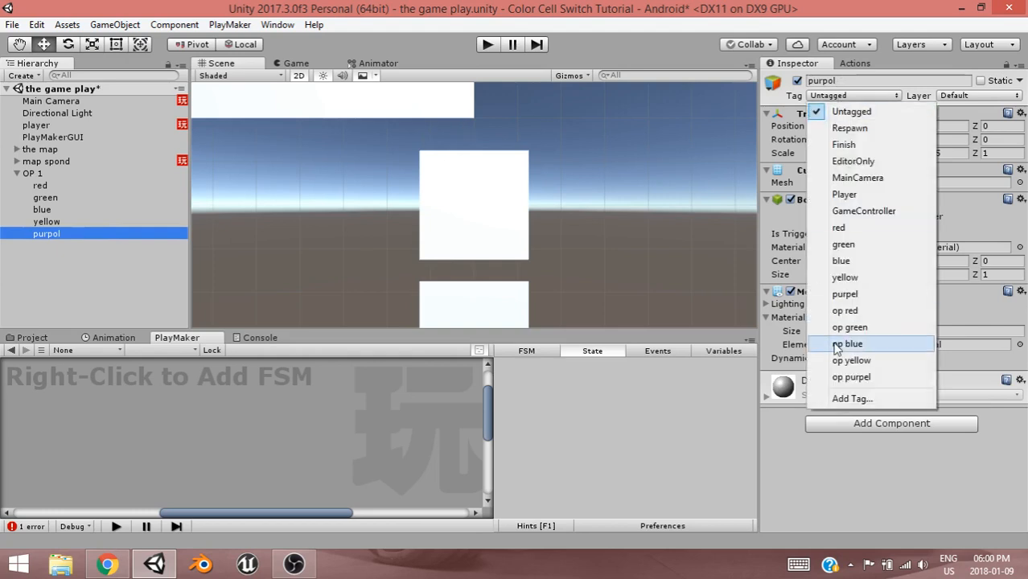
left_click(861, 377)
left_click(835, 79)
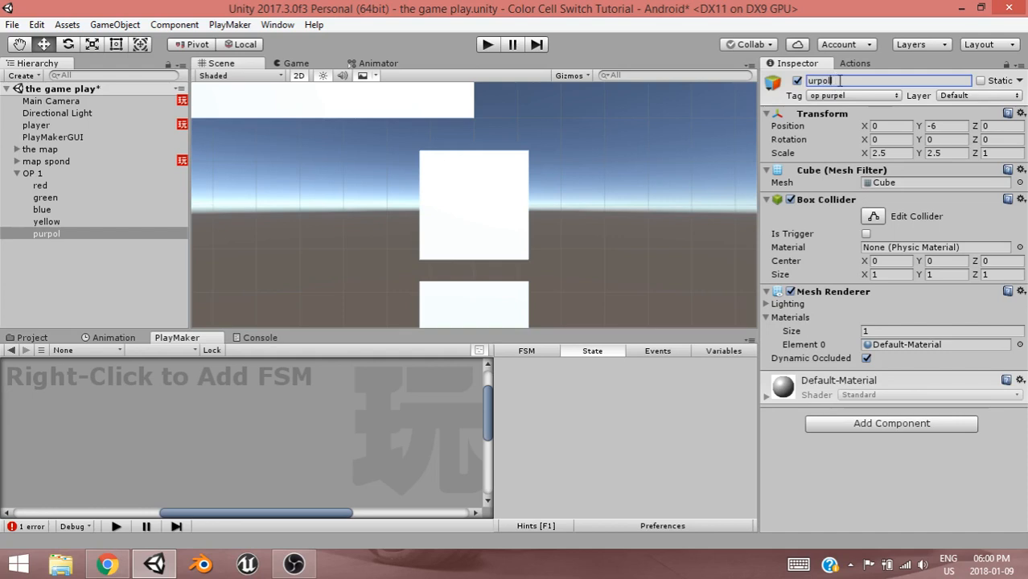
double_click(835, 80)
type("purpel")
key("Return")
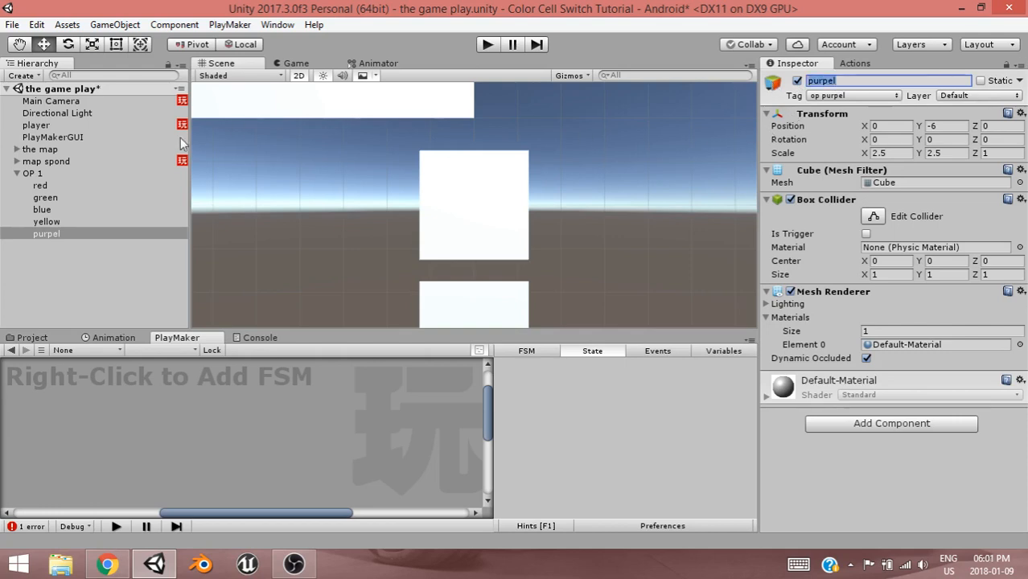
Assign the op yellow tag to the yellow cube and the op blue tag to the blue cube.
left_click(75, 220)
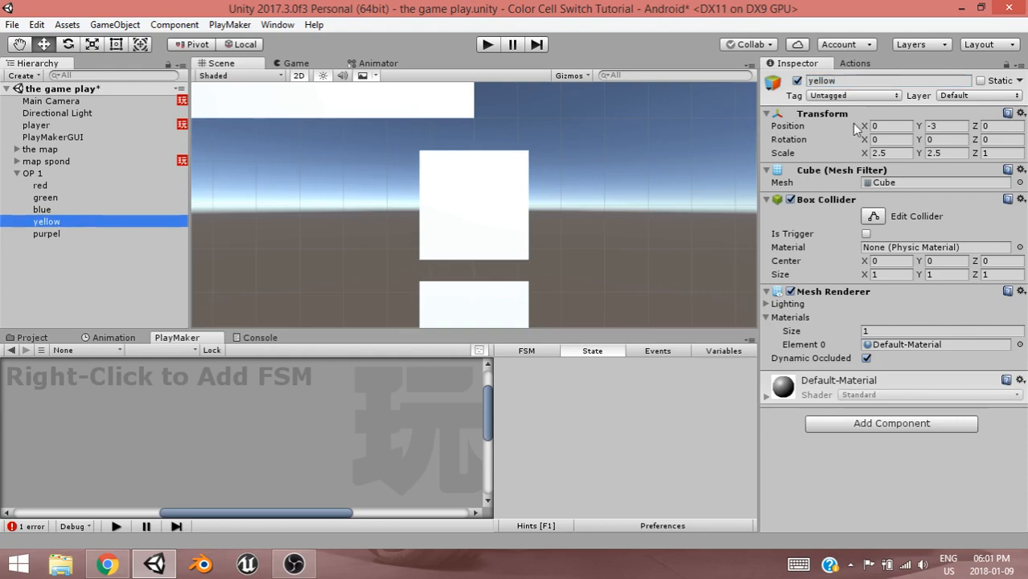
left_click(854, 95)
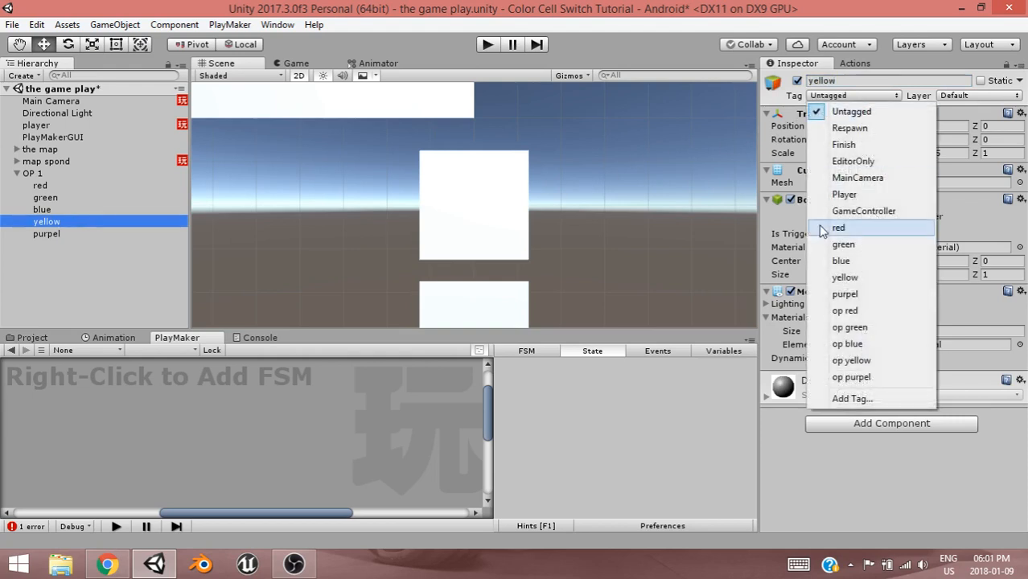
left_click(849, 360)
left_click(76, 210)
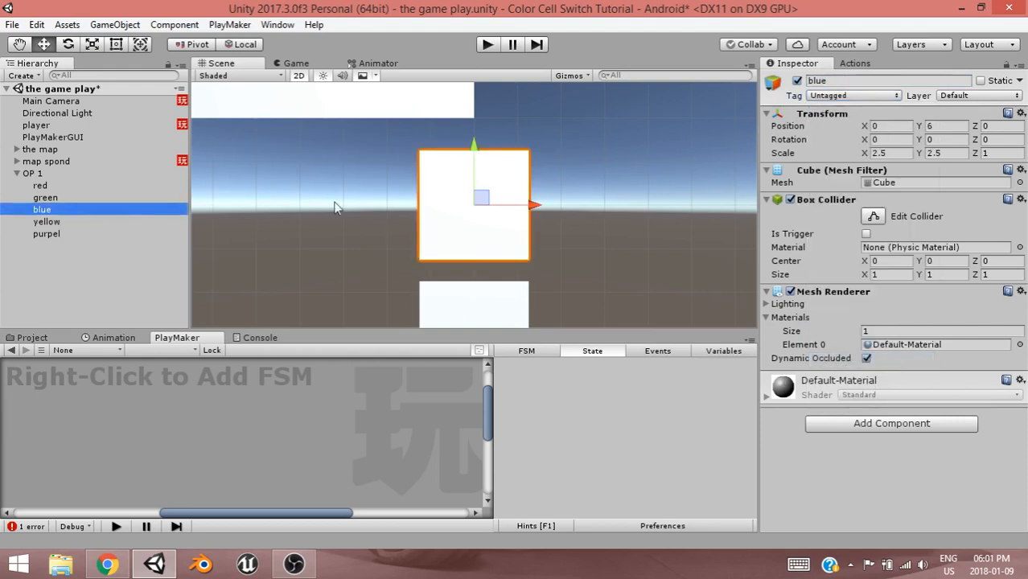
left_click(852, 96)
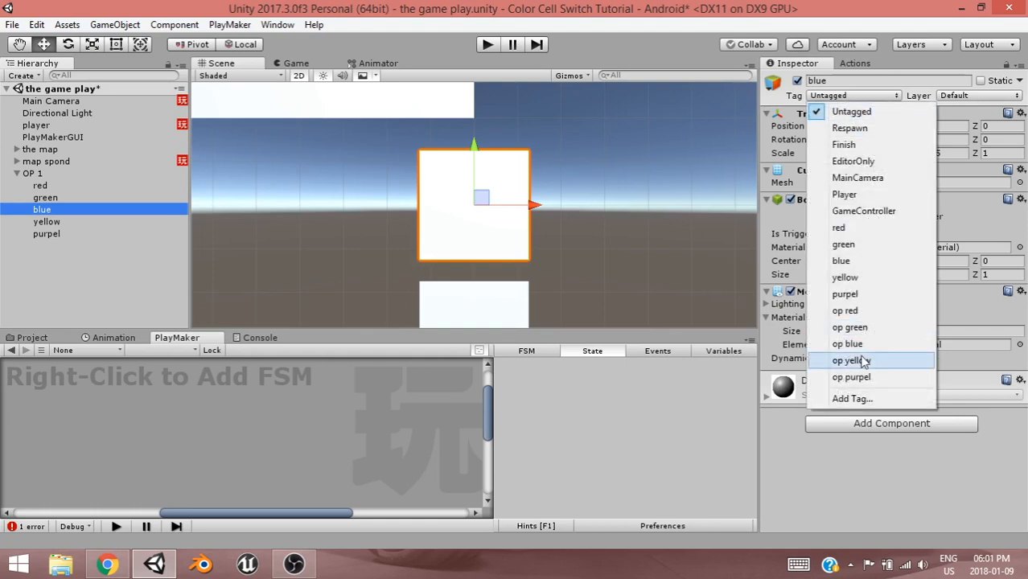
left_click(849, 344)
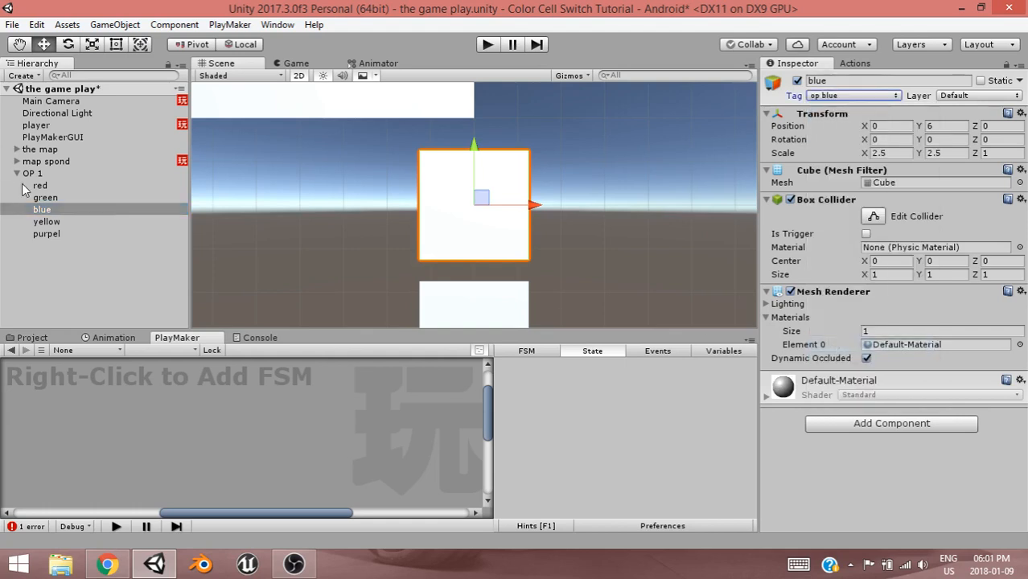
Assign the op green tag to the green cube and the op red tag to the red cube.
left_click(46, 198)
left_click(850, 95)
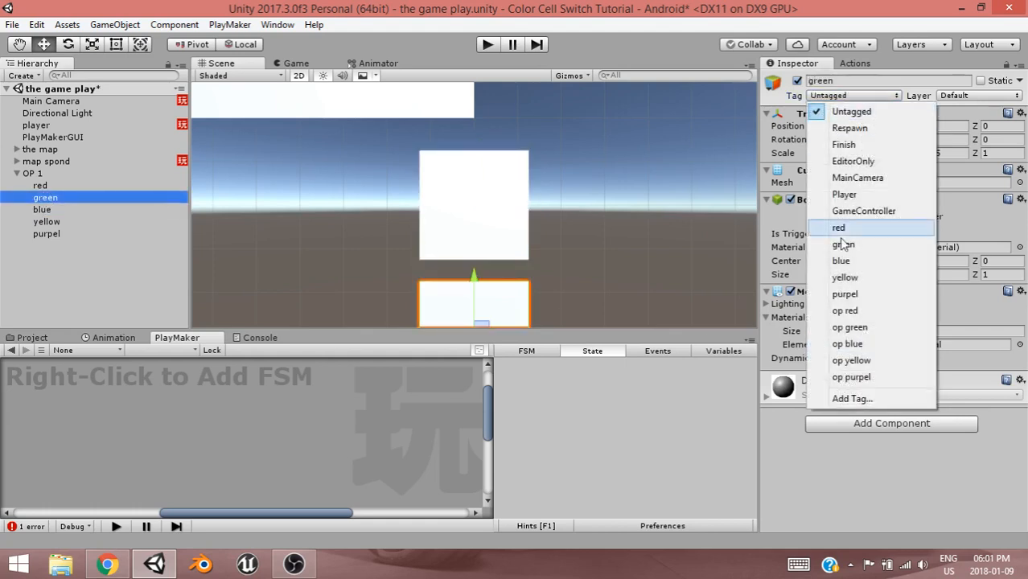
left_click(849, 327)
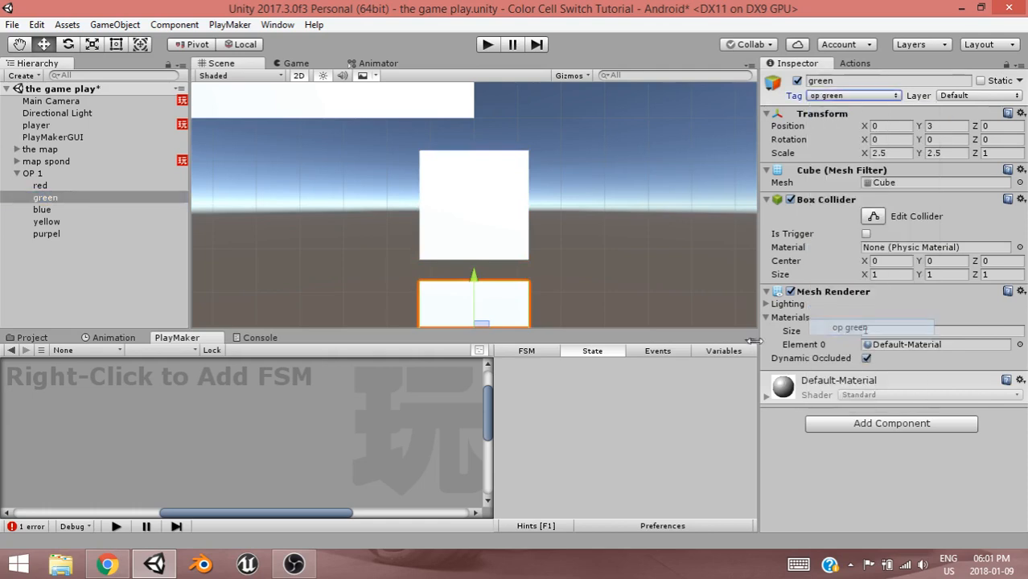
left_click(62, 186)
left_click(850, 96)
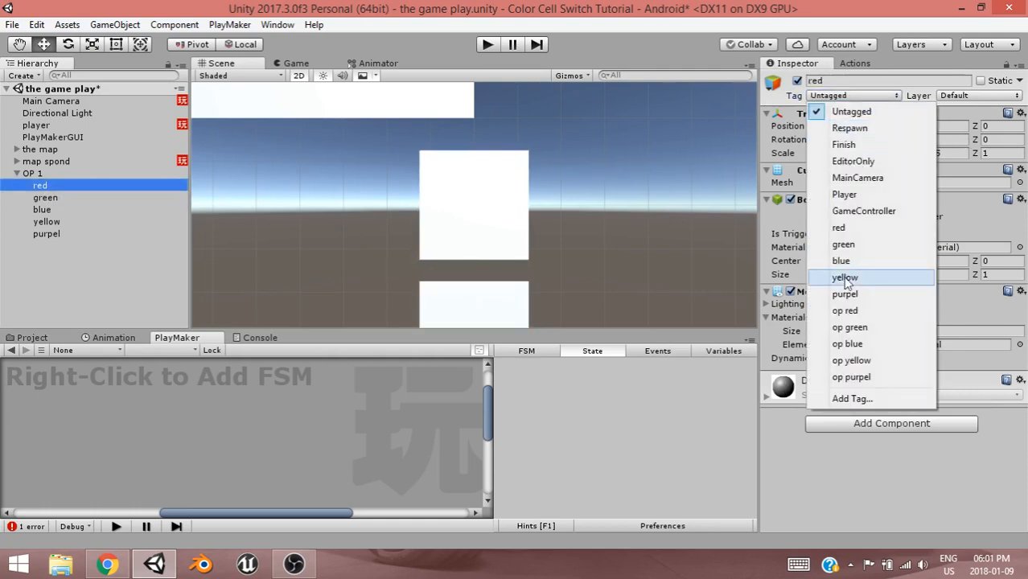
left_click(844, 310)
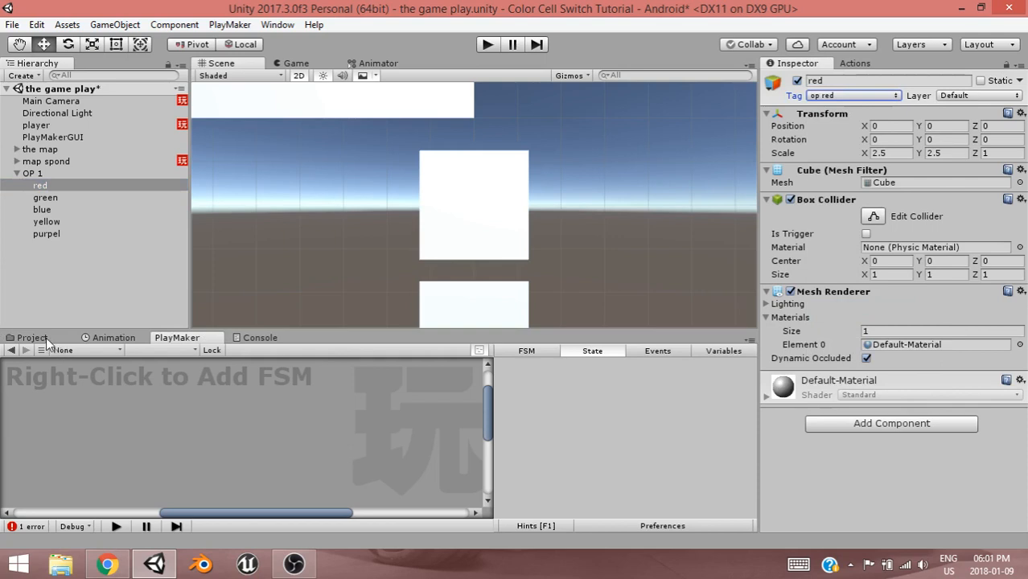
Apply the red, green, blue, yellow and purpel materials from the MT folder to the matching cubes under OP 1.
left_click(32, 337)
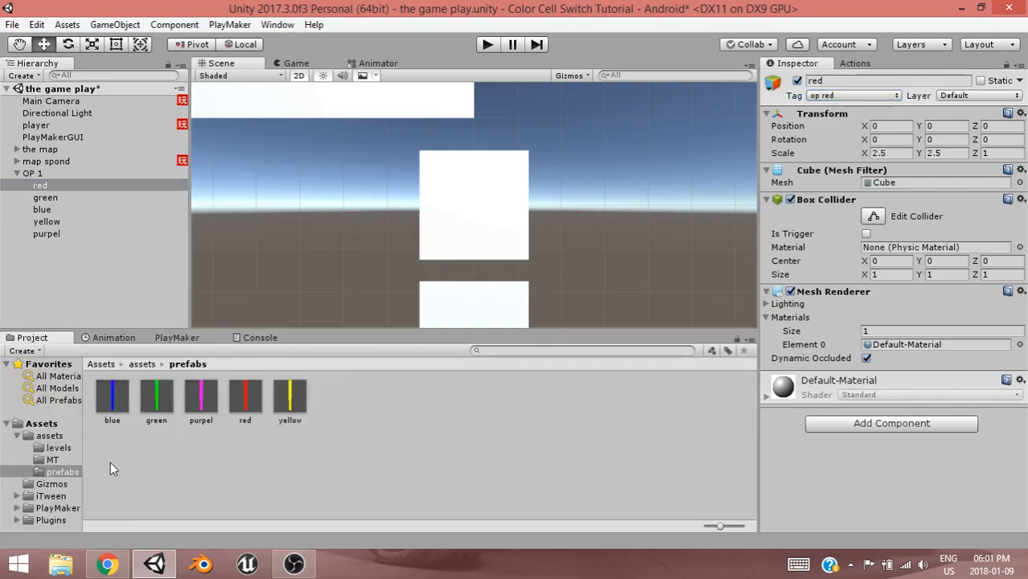
left_click(47, 460)
left_click_drag(241, 406, 38, 190)
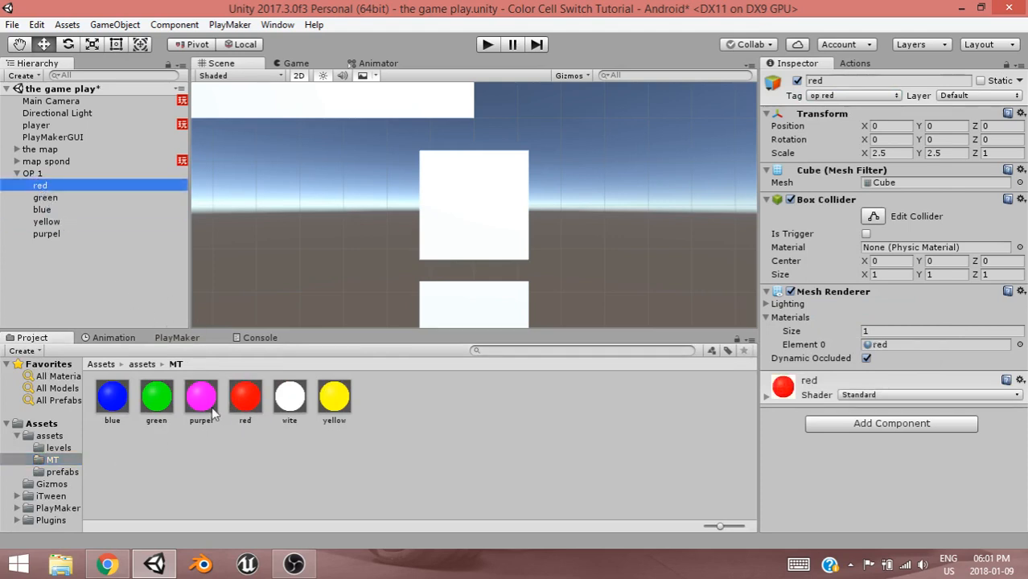
left_click_drag(157, 394, 70, 203)
left_click_drag(111, 400, 63, 208)
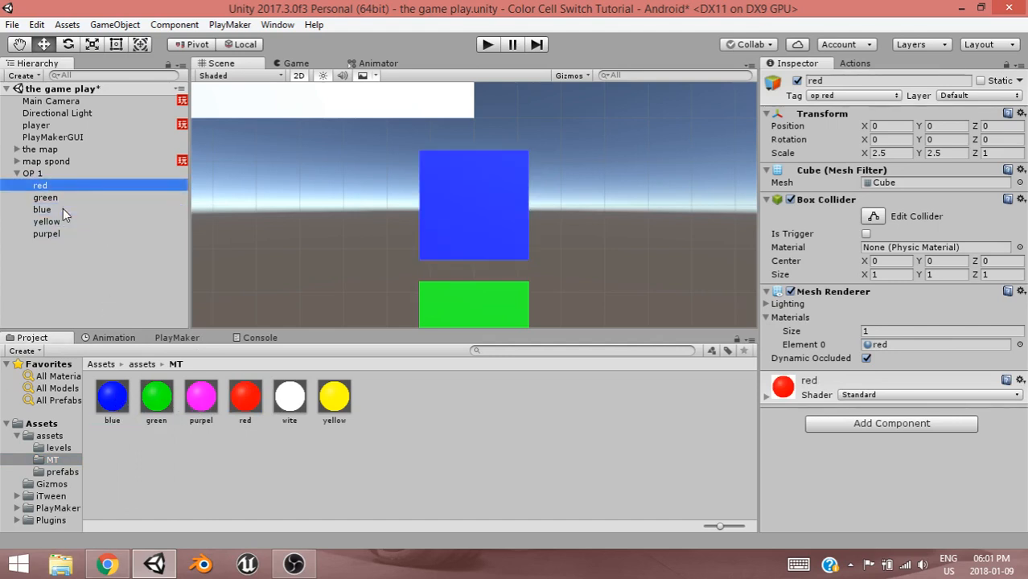
left_click_drag(333, 395, 50, 224)
left_click_drag(201, 396, 66, 236)
Add a Box Collider to the OP 1 parent object and make it a trigger.
scroll(480, 289, "down", 5)
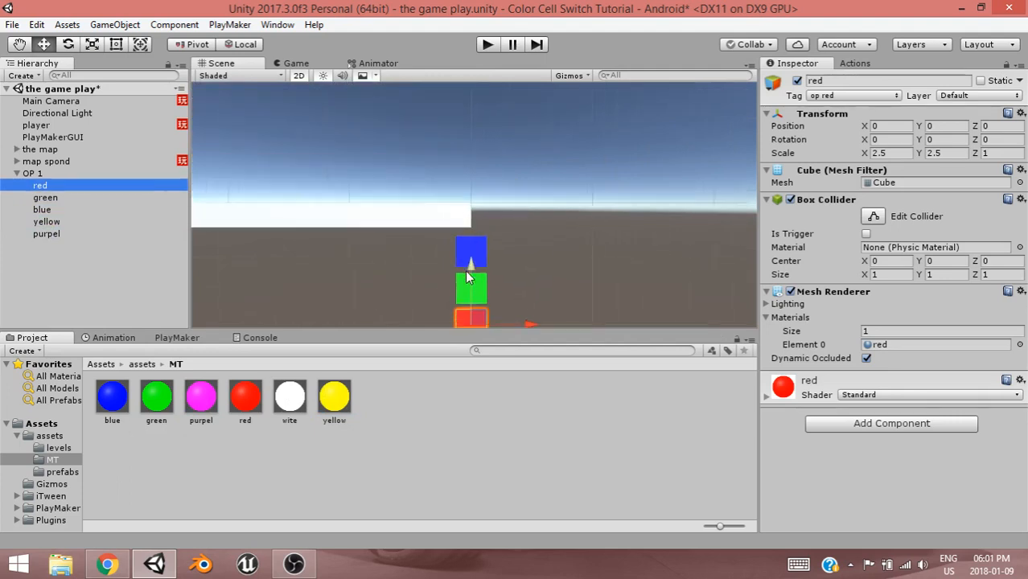
middle_click_drag(473, 270, 426, 203)
scroll(452, 217, "down", 1)
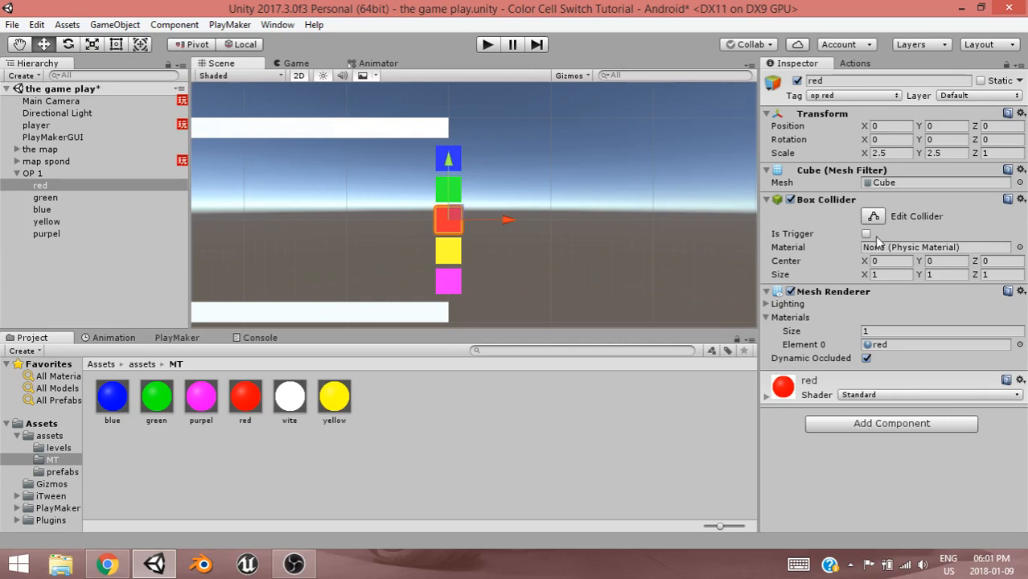
scroll(619, 256, "up", 1)
scroll(375, 241, "down", 1)
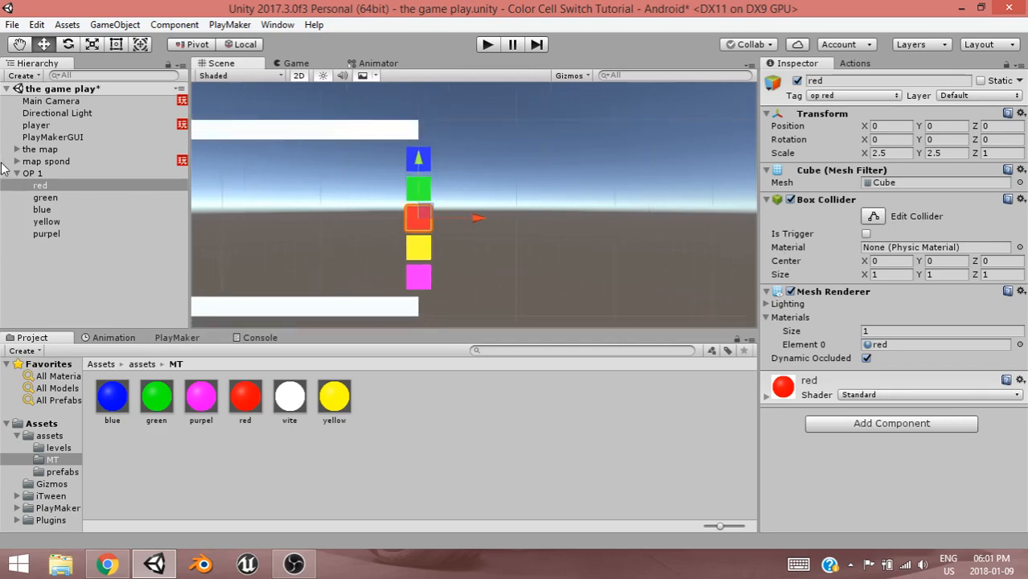
left_click(34, 173)
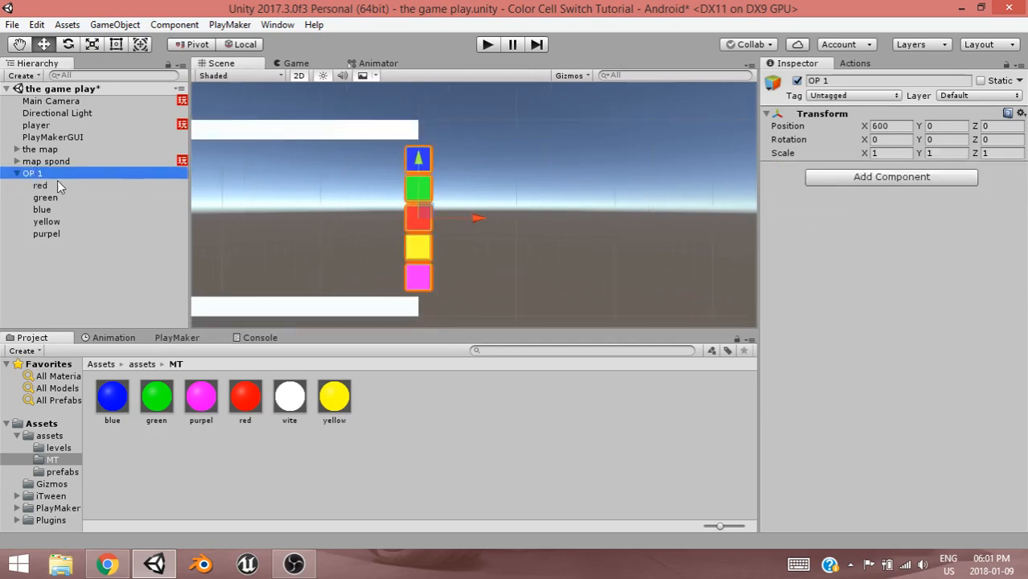
left_click(866, 177)
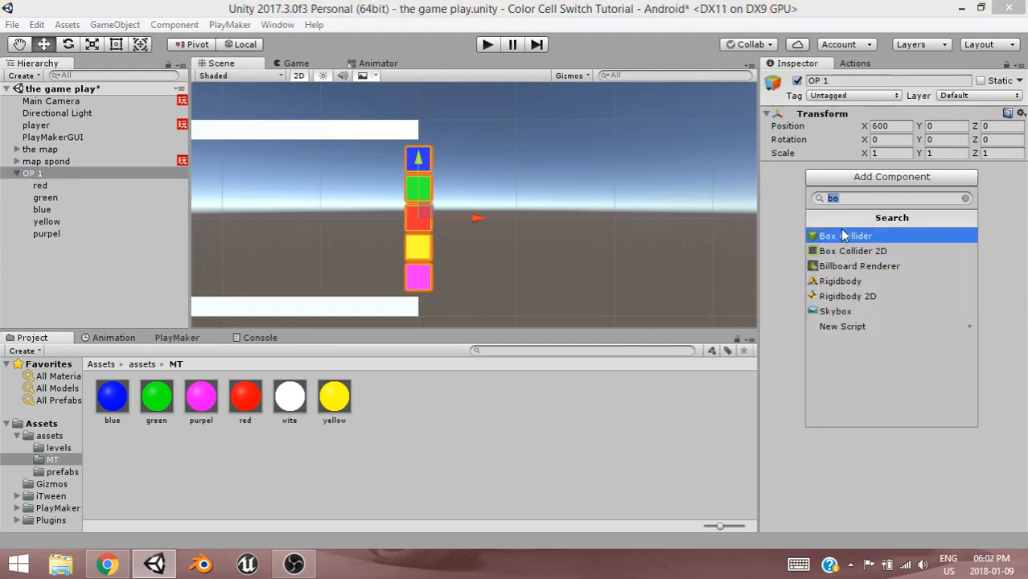
left_click(843, 235)
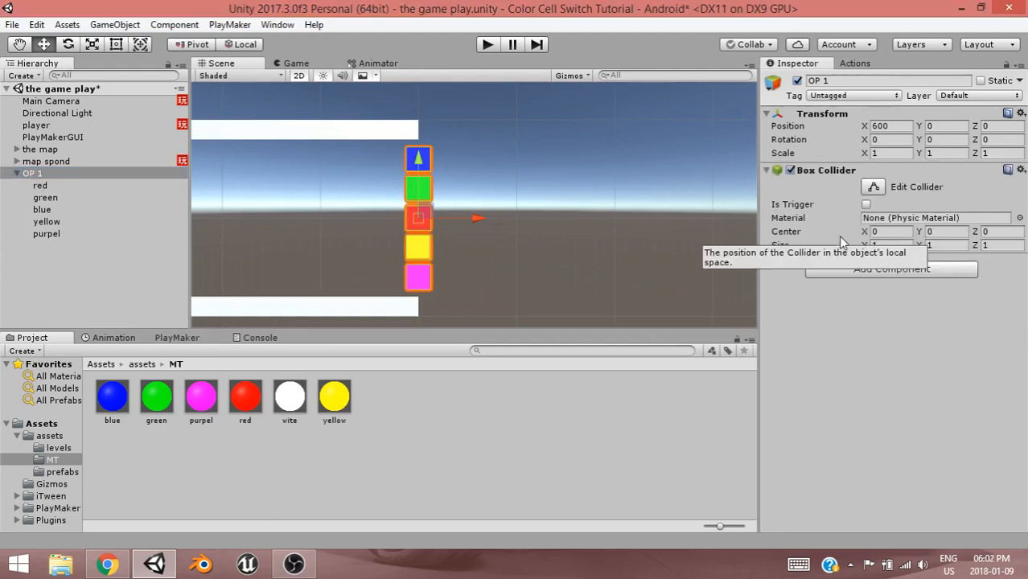
left_click(866, 204)
Set OP 1's box collider size to X 2 and Y 18, and its center X to 20.
left_click(898, 245)
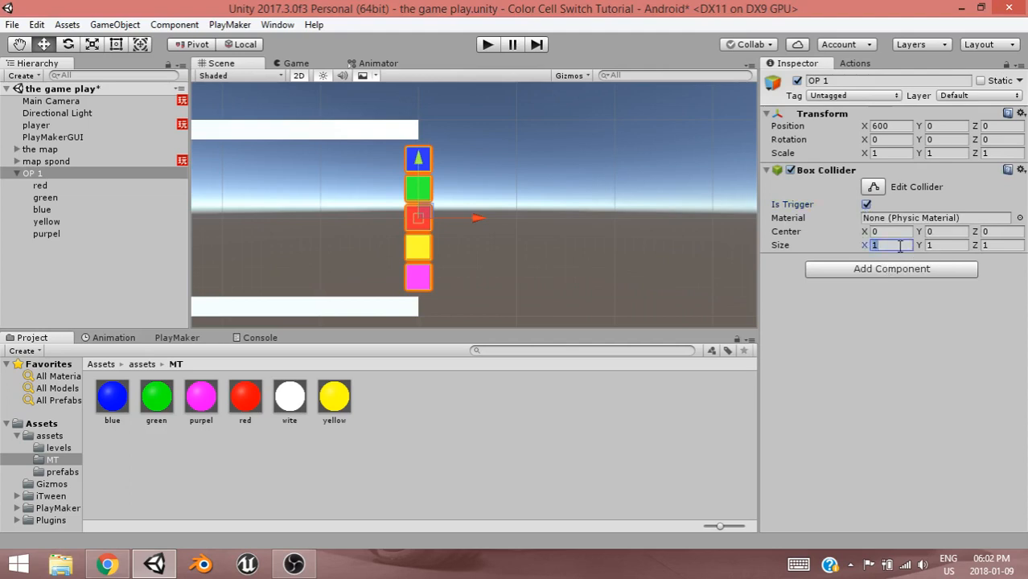
type("2")
left_click(962, 249)
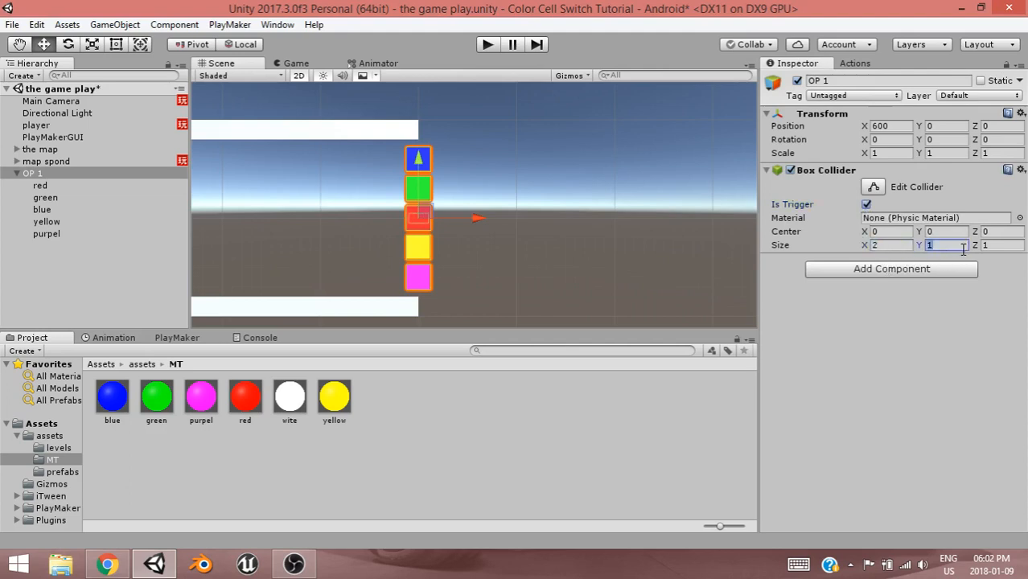
type("18")
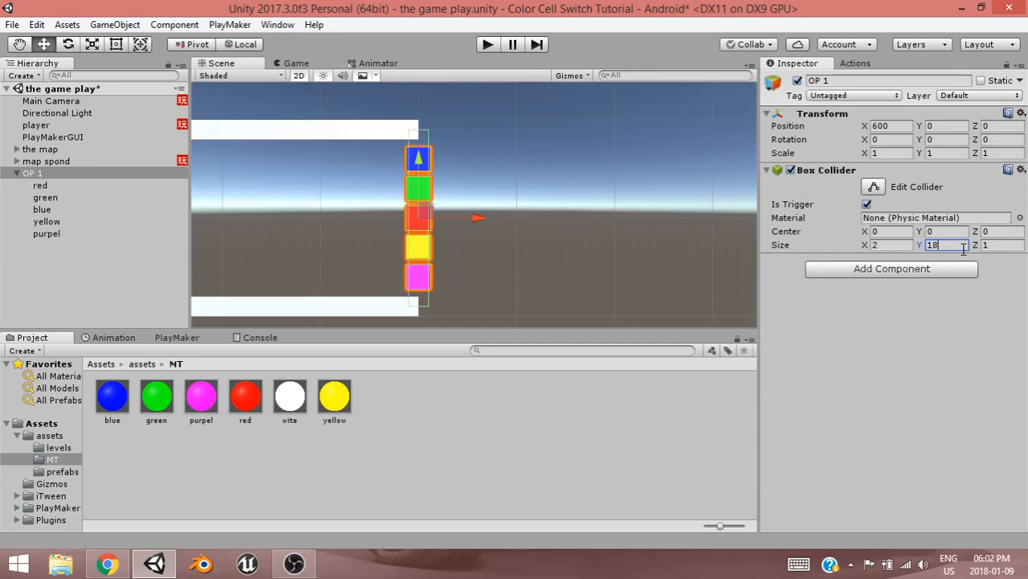
left_click(935, 231)
left_click(894, 232)
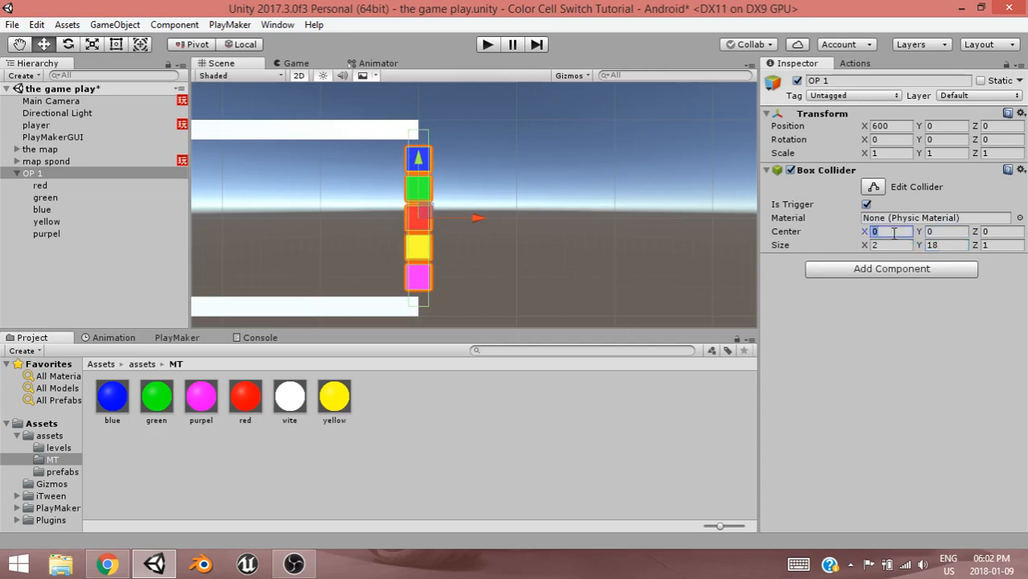
type("20")
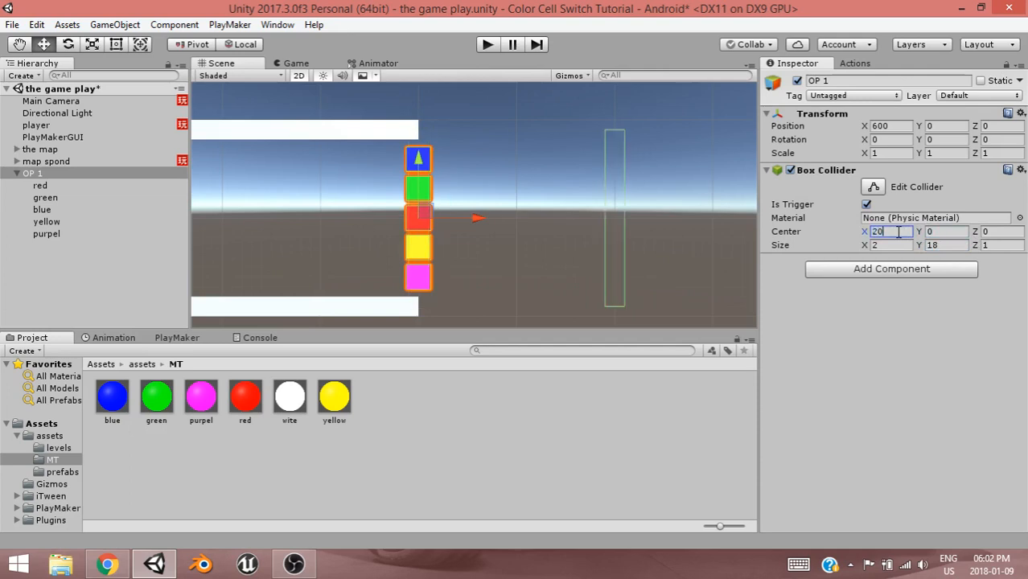
key("Return")
Add a PlayMaker FSM to OP 1 and give its first state a Trigger Event action.
left_click(177, 338)
right_click(123, 402)
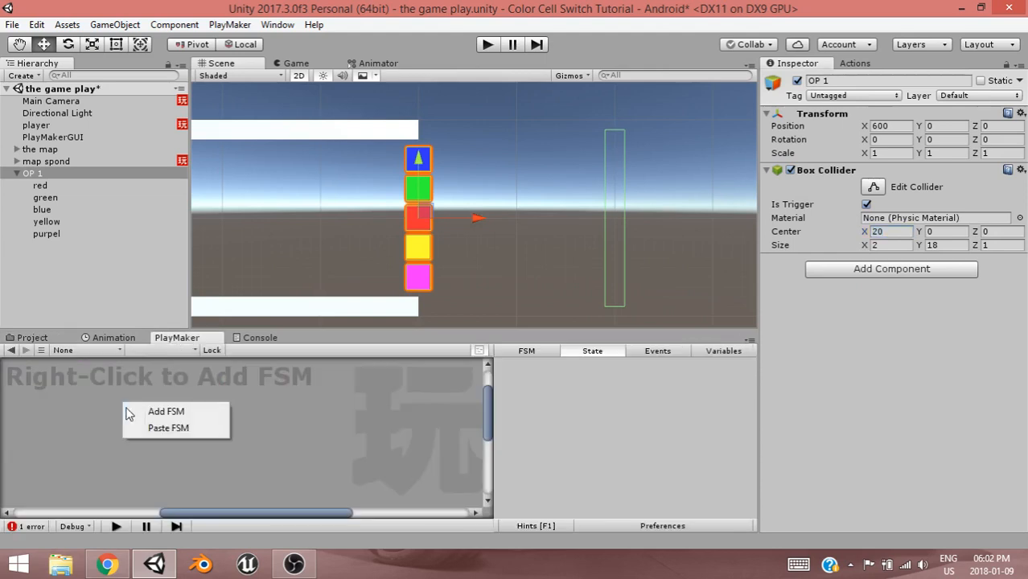
left_click(150, 412)
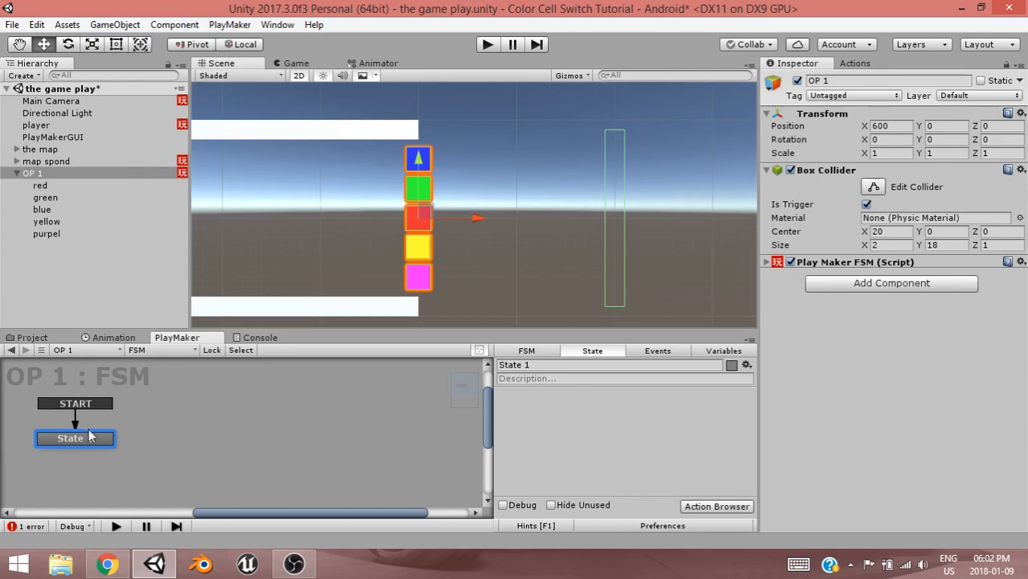
left_click(701, 506)
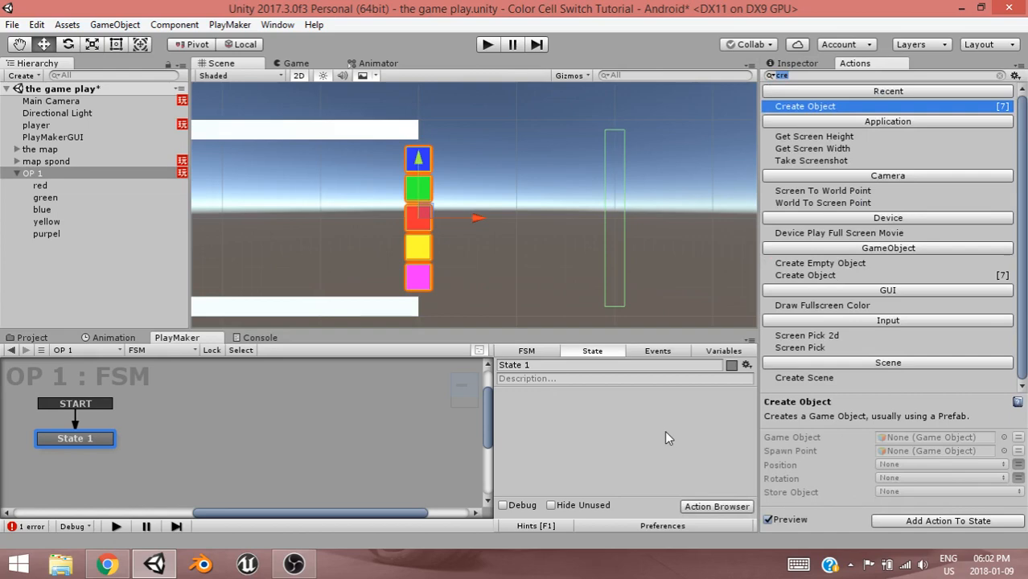
key("BackSpace")
type("tr")
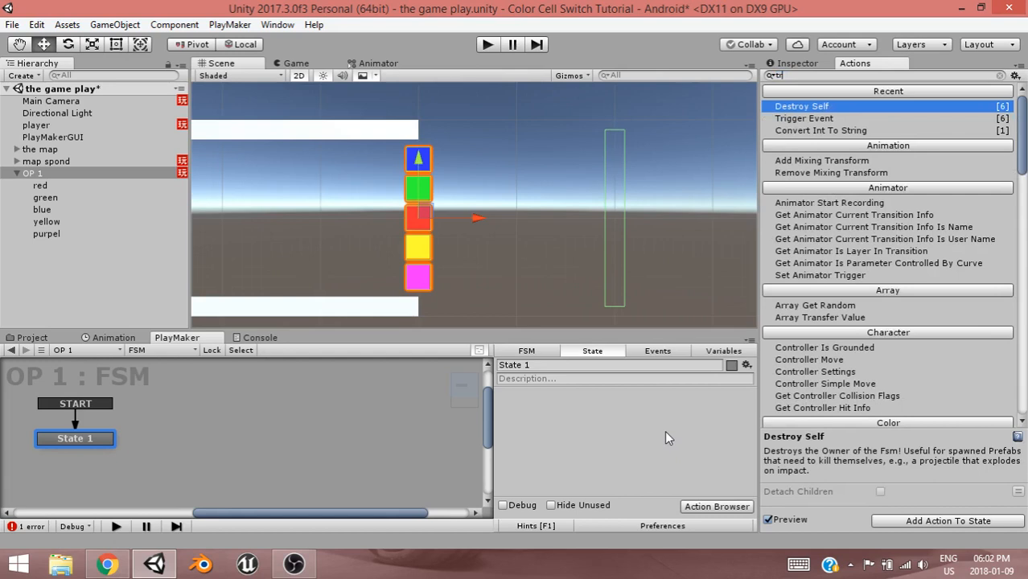
key("Down")
key("Return")
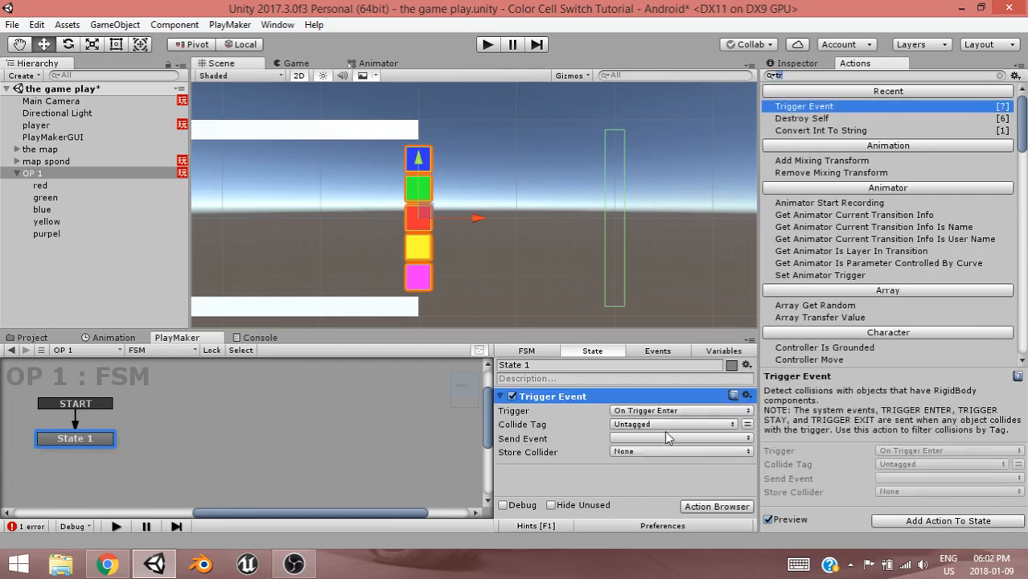
Set the Trigger Event's collide tag to Player, add a FINISHED transition to the state, and send FINISHED on trigger.
left_click(664, 424)
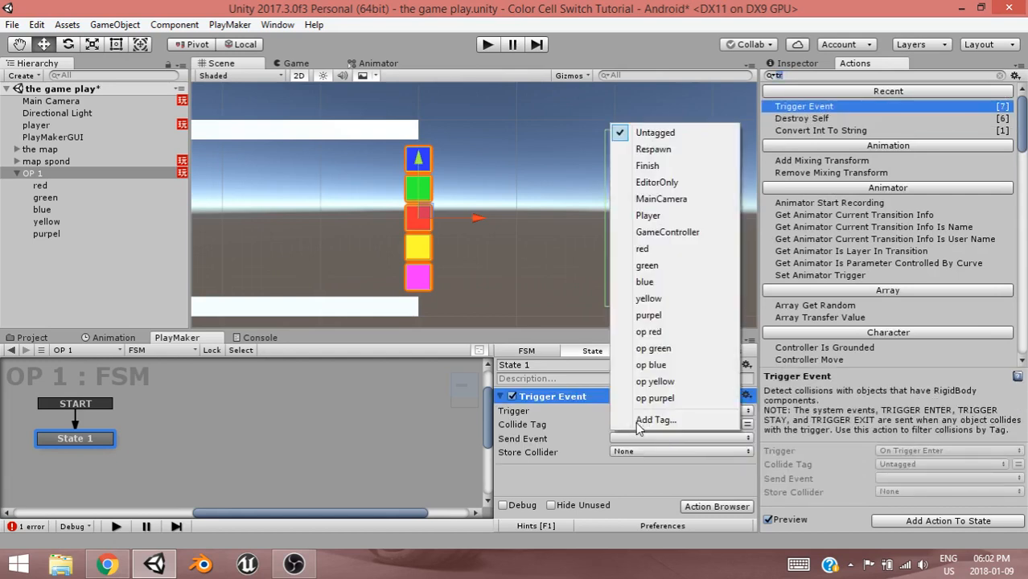
left_click(647, 216)
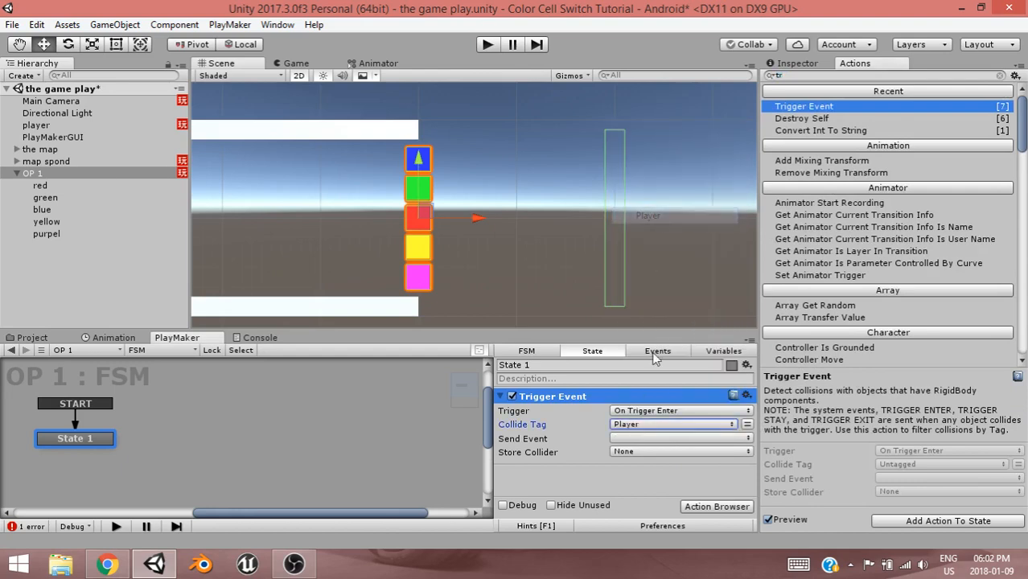
left_click(633, 438)
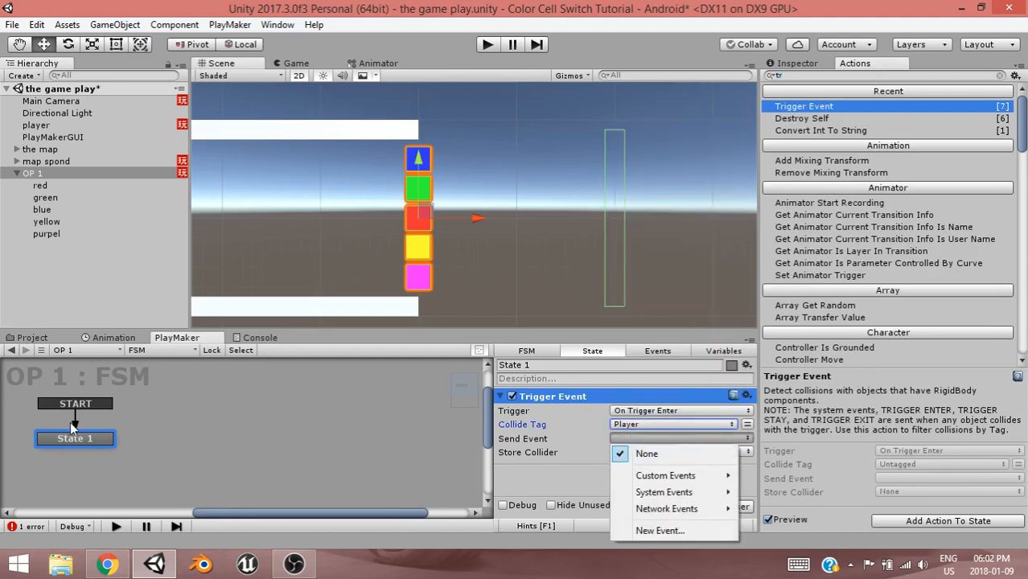
left_click(95, 438)
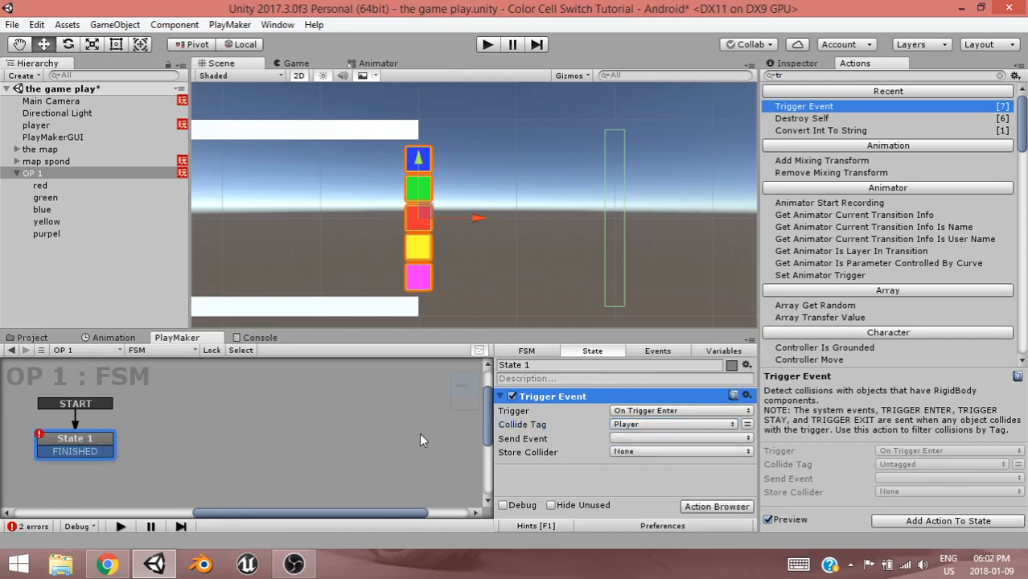
left_click(625, 438)
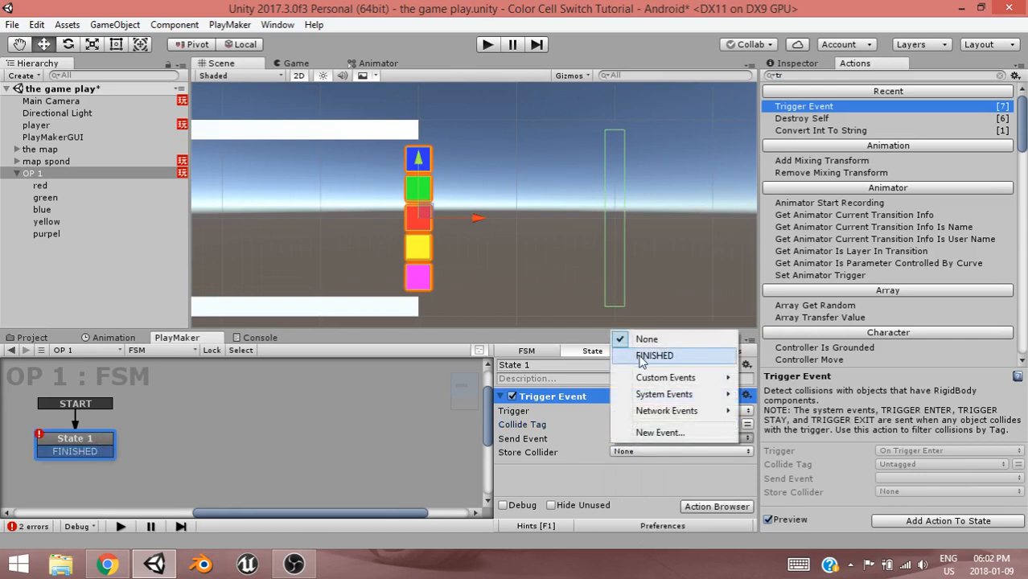
left_click(648, 416)
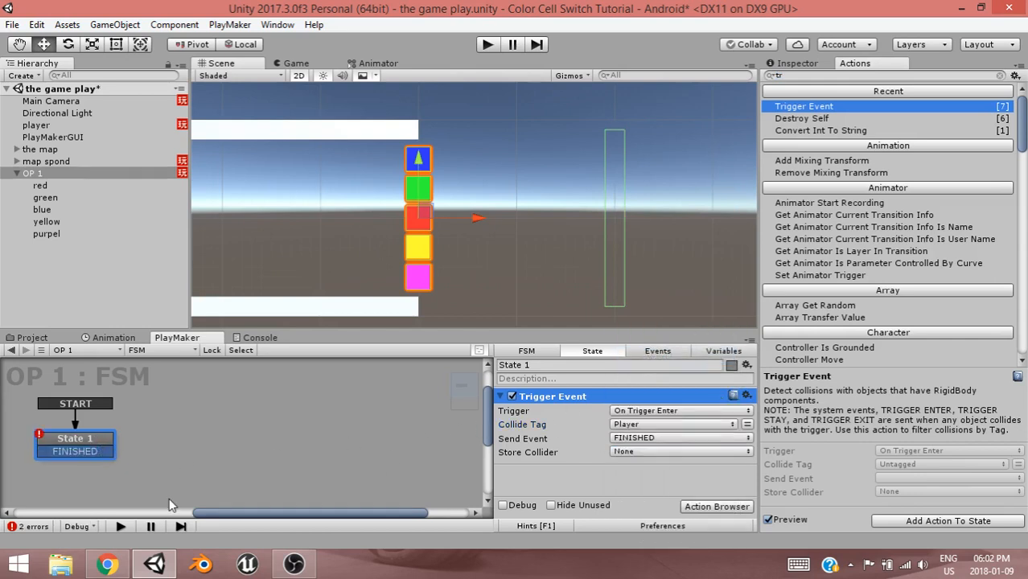
Add a second state, link the FINISHED transition to it, and give it a Destroy Self action.
left_click(166, 440, "ctrl")
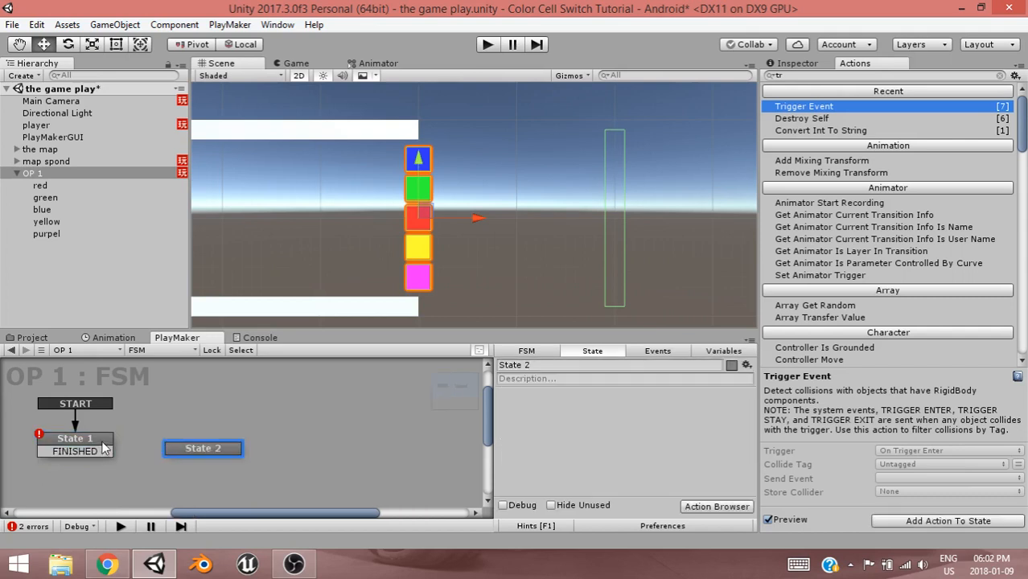
left_click_drag(103, 448, 169, 439)
left_click(186, 448)
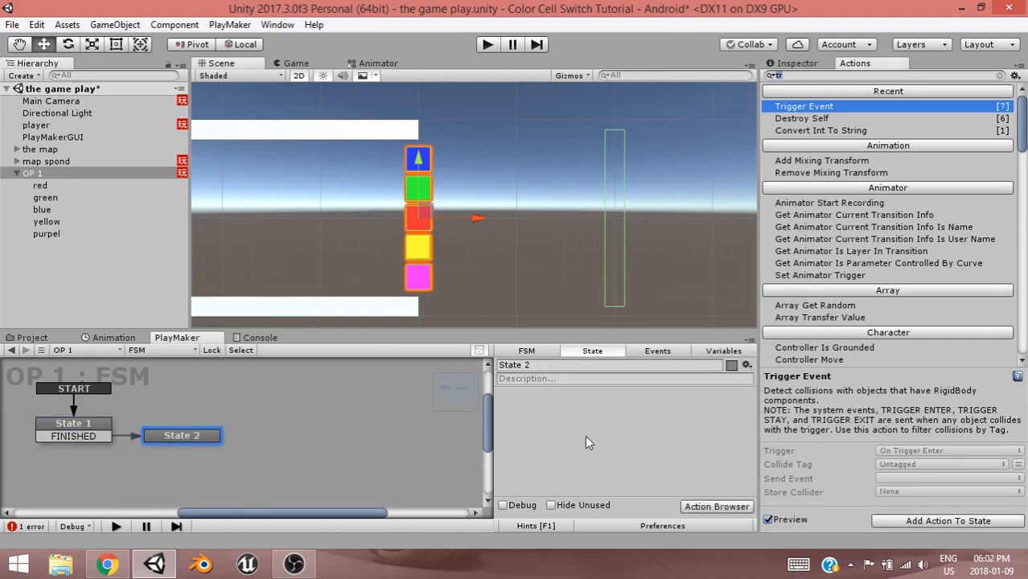
type("des")
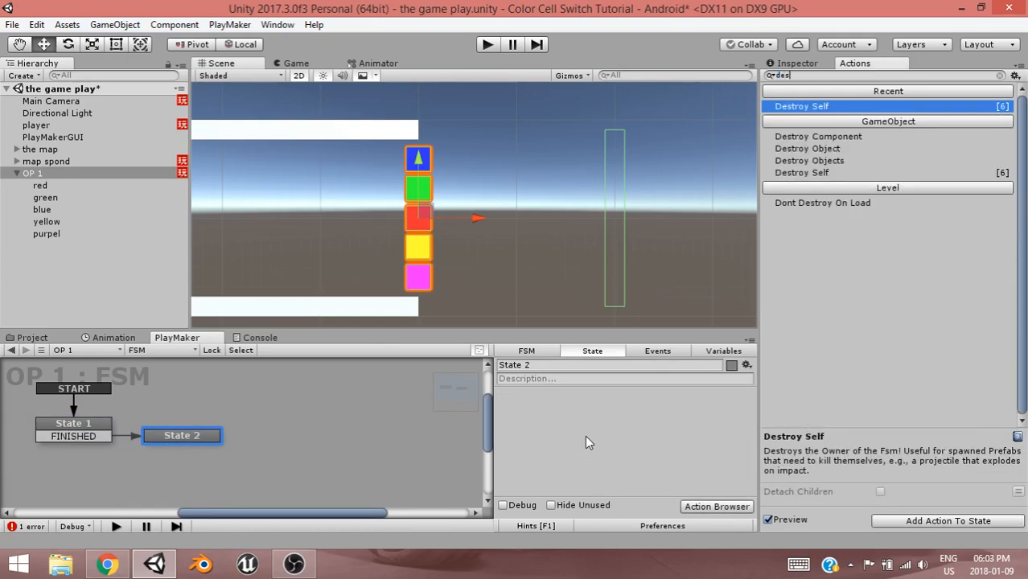
key("Return")
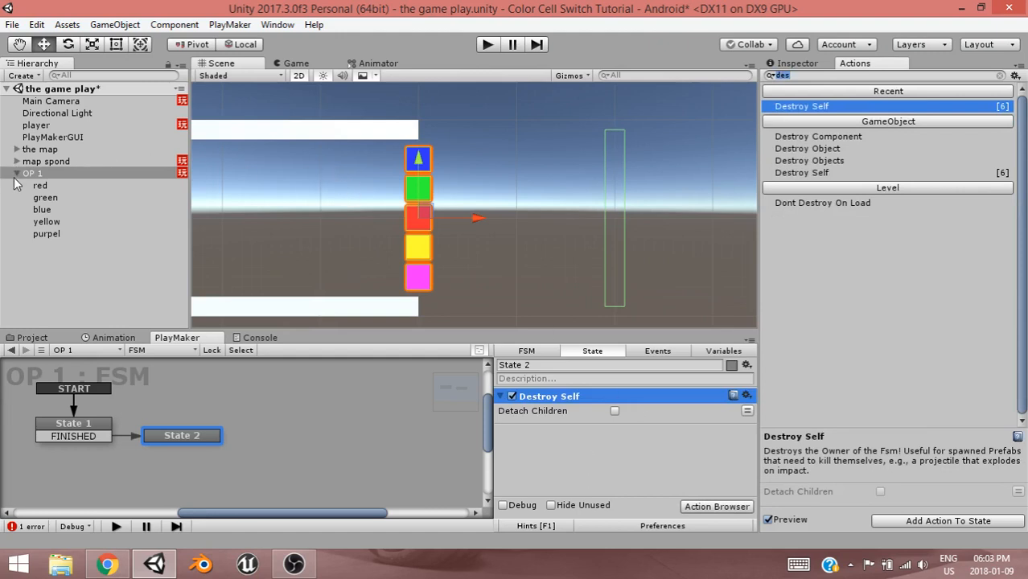
Open the prefabs folder in the project assets and duplicate the collapsed OP 1 object twice.
left_click(122, 340)
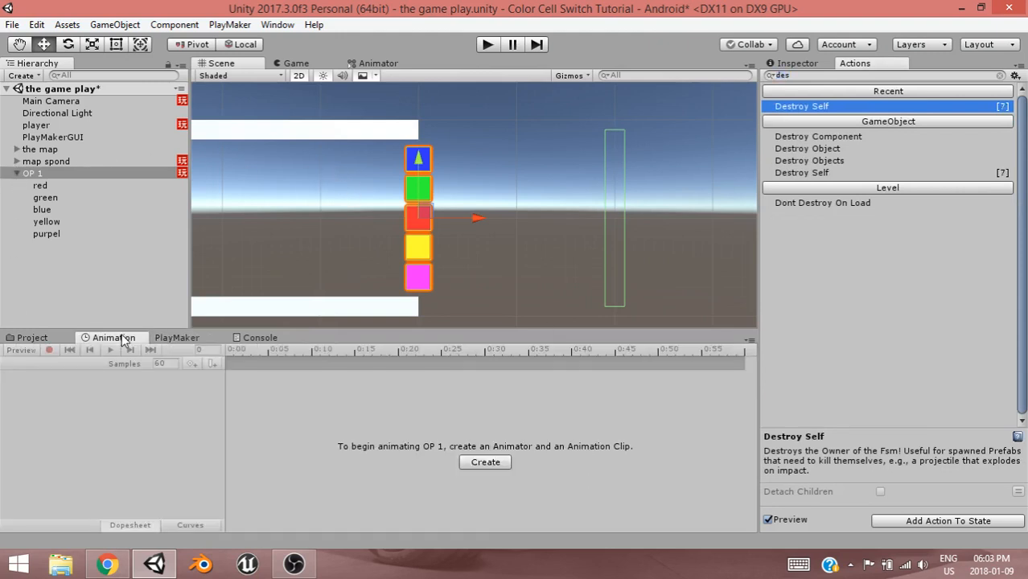
left_click(19, 339)
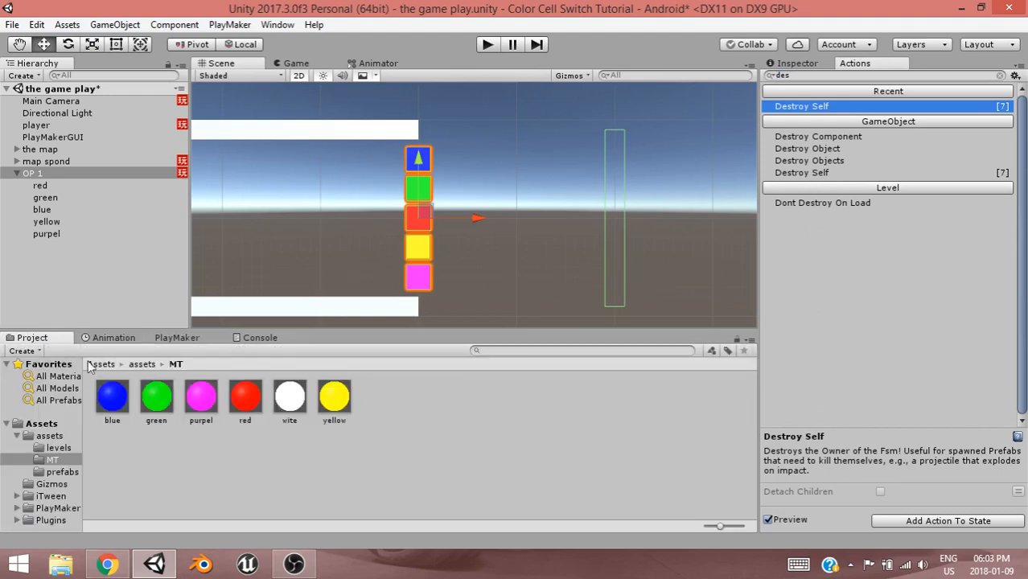
left_click(44, 474)
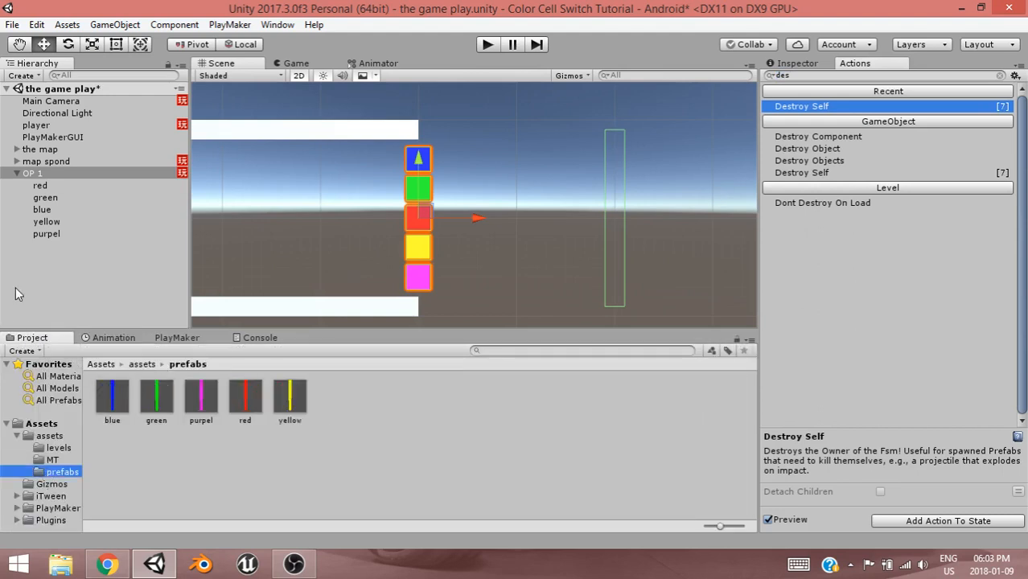
left_click(20, 175)
left_click(17, 174)
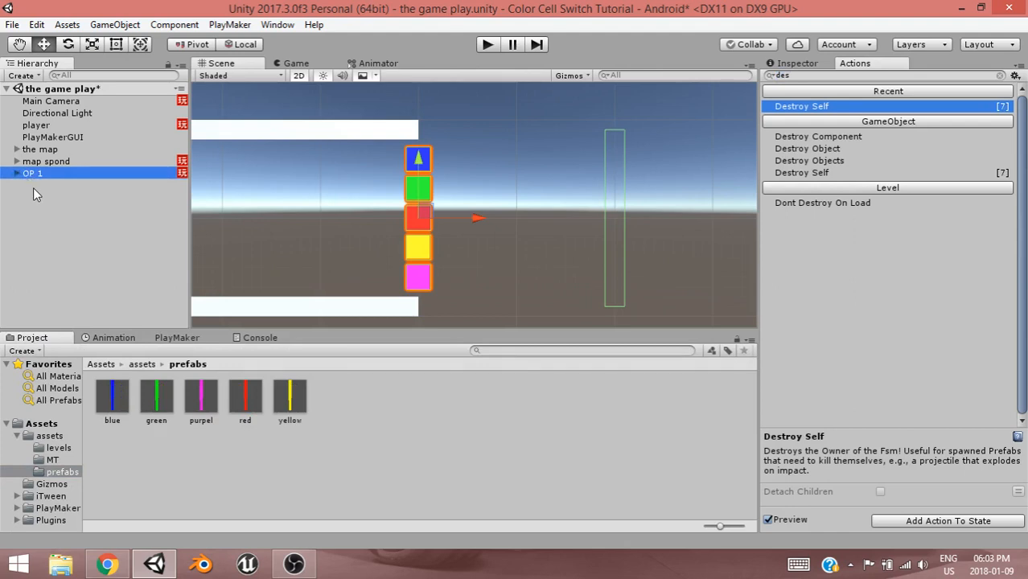
key("ctrl+d")
key("ctrl+d")
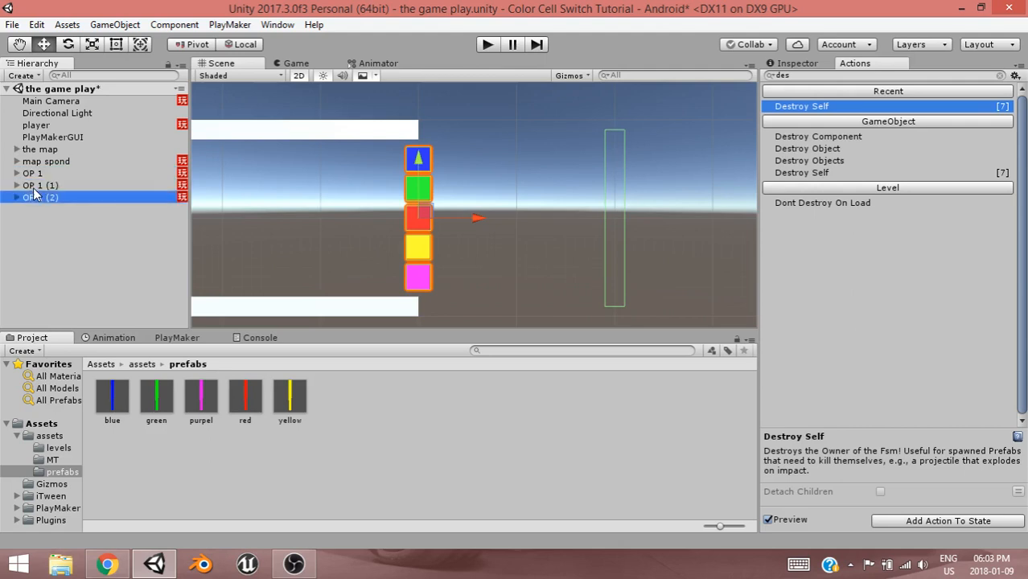
Rename the first OP 1 copy as OP 2.
left_click(39, 185)
left_click(43, 185)
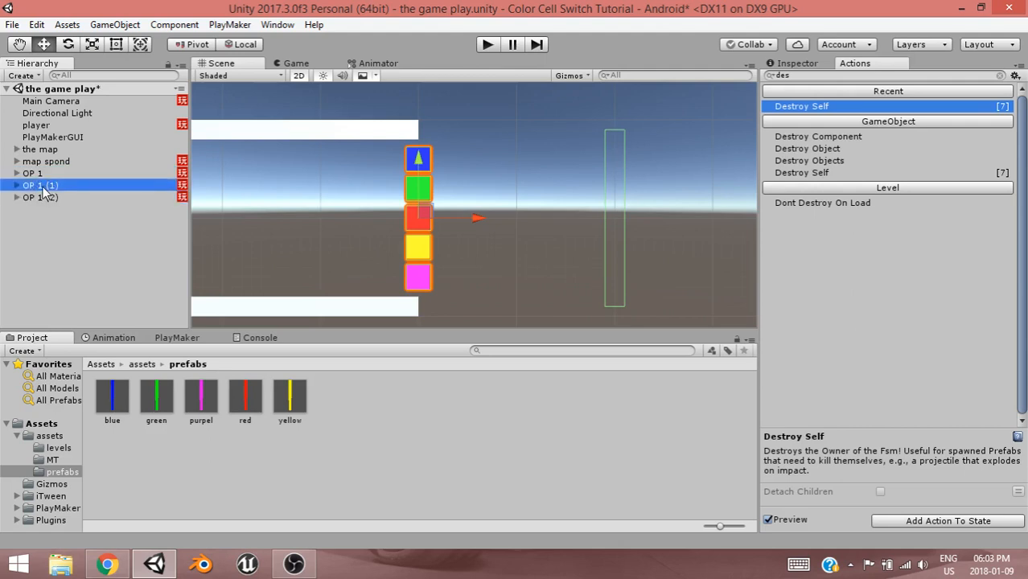
type("OP 2")
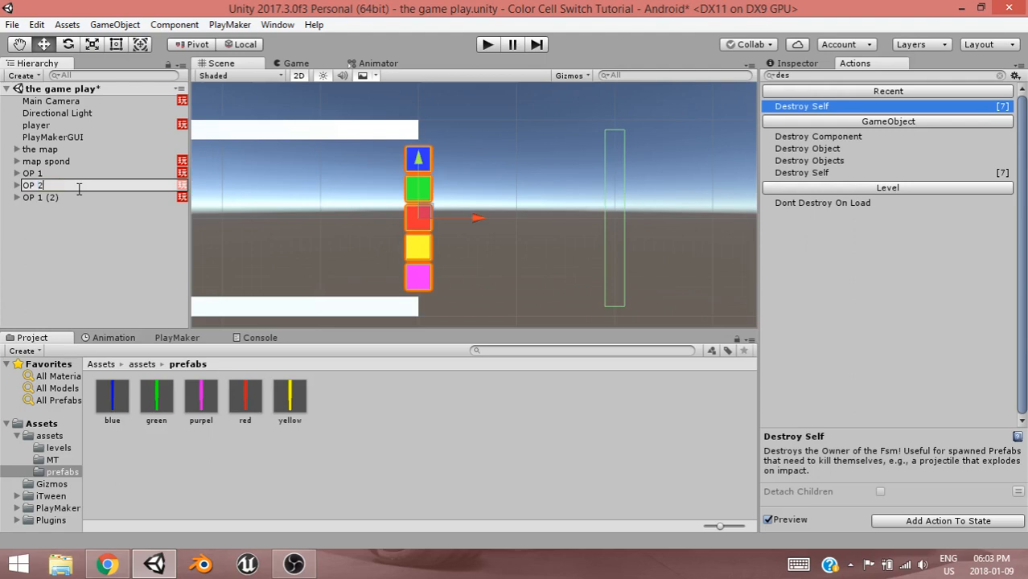
key("Return")
Rename the second OP 1 copy as OP 3.
left_click(44, 198)
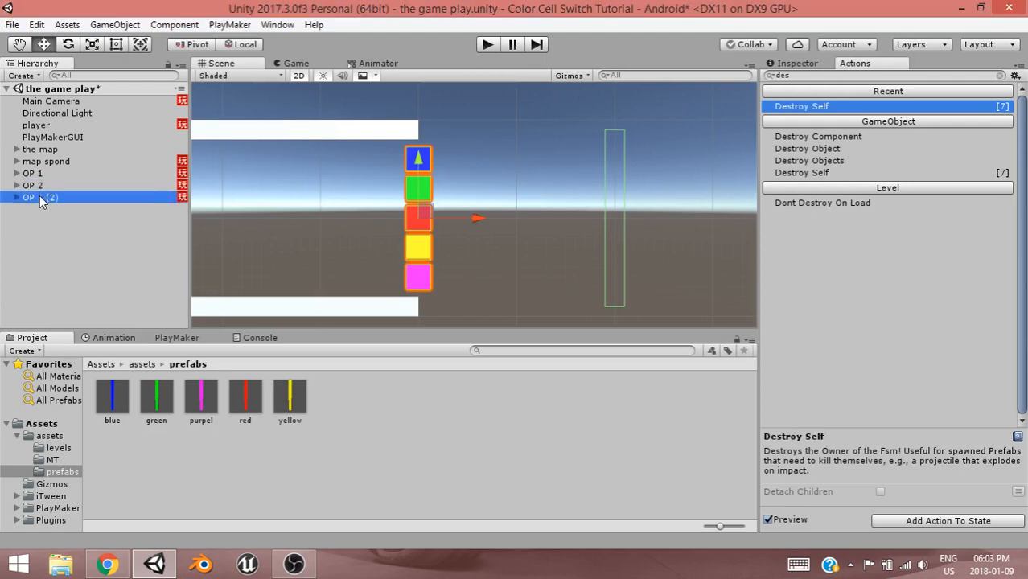
left_click(42, 199)
left_click_drag(37, 198, 84, 197)
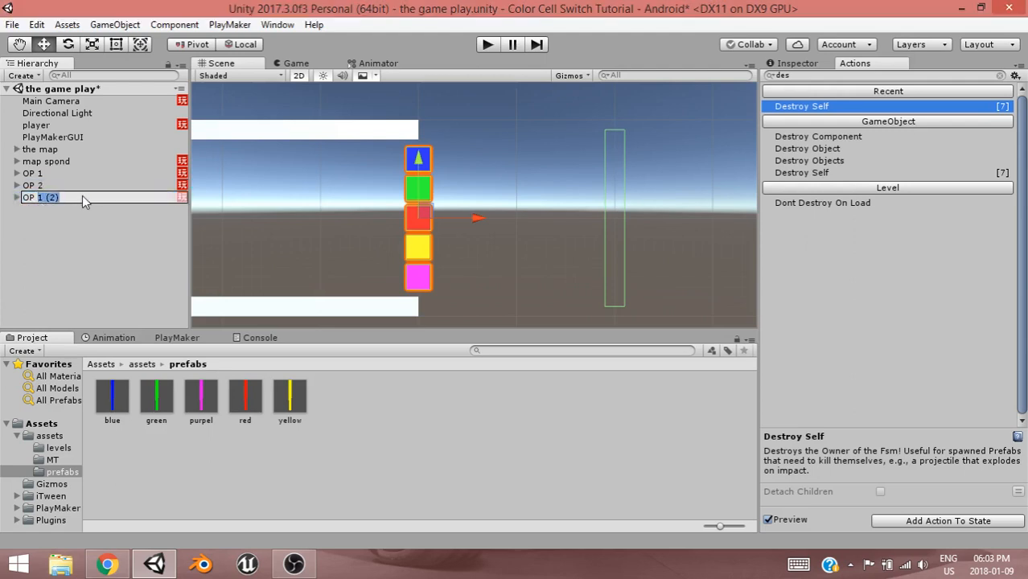
type("3")
key("Return")
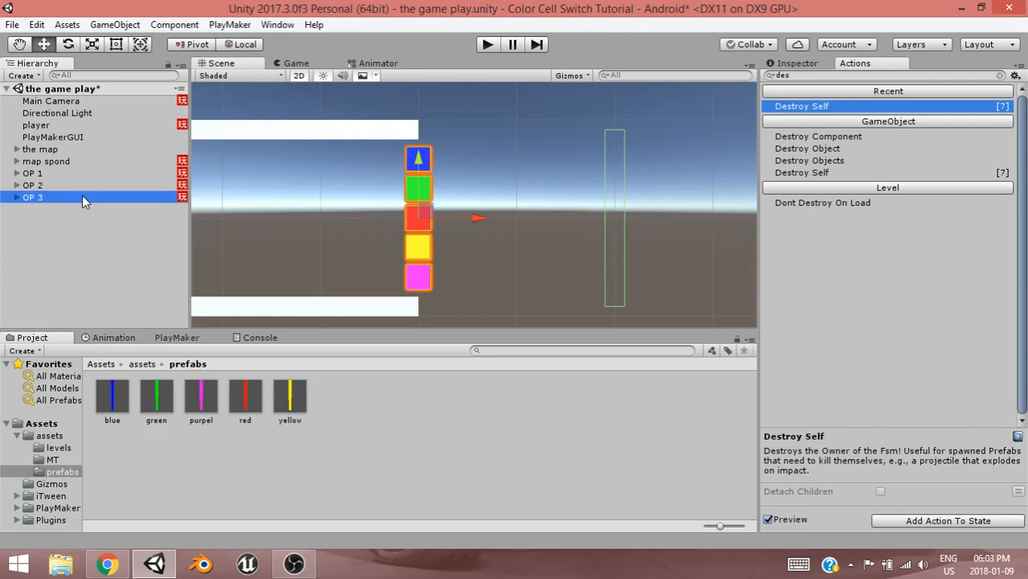
Save OP 1 as a prefab in the prefabs folder and delete the original from the scene.
left_click(34, 174)
left_click(482, 413)
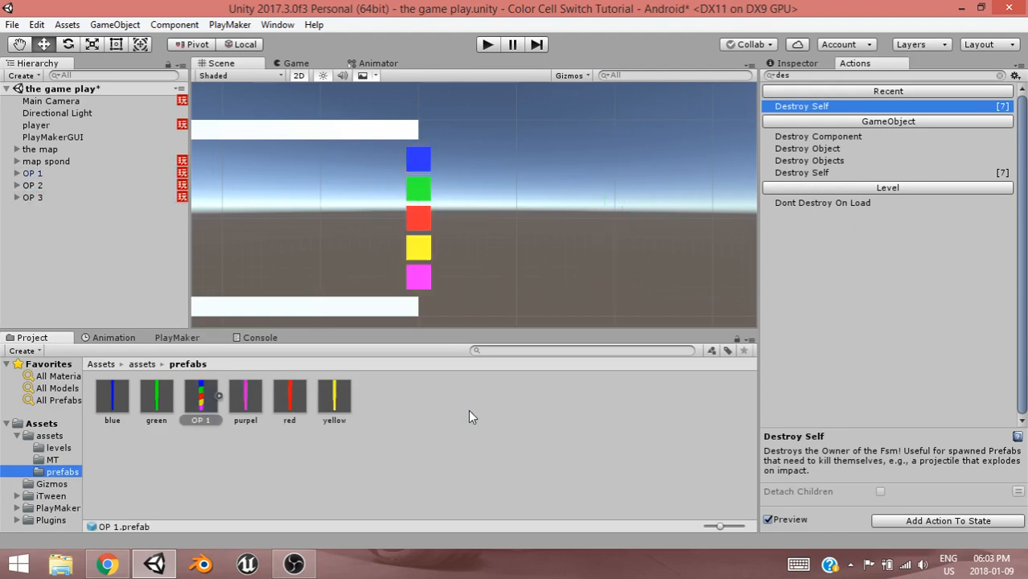
left_click(41, 176)
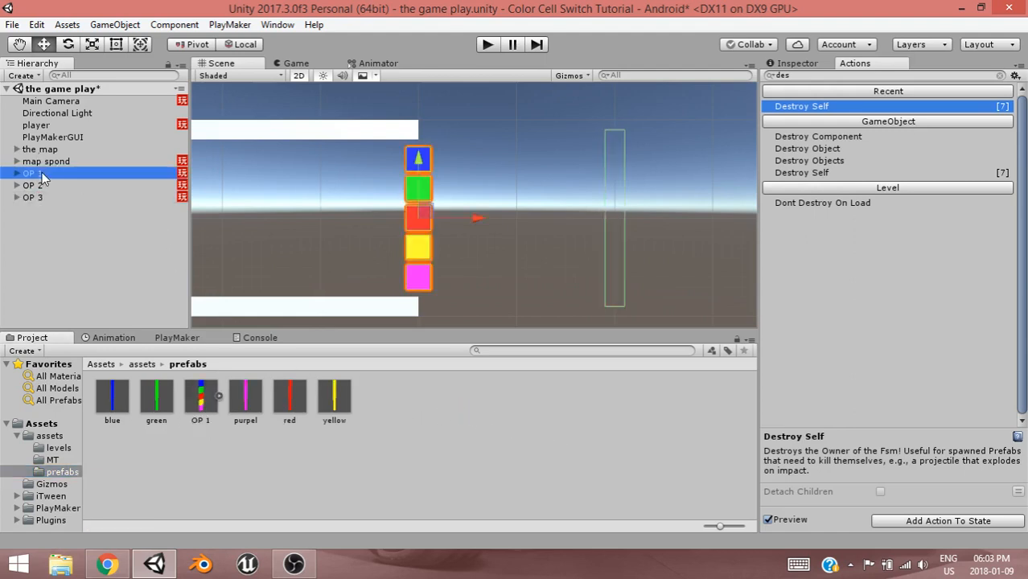
key("Delete")
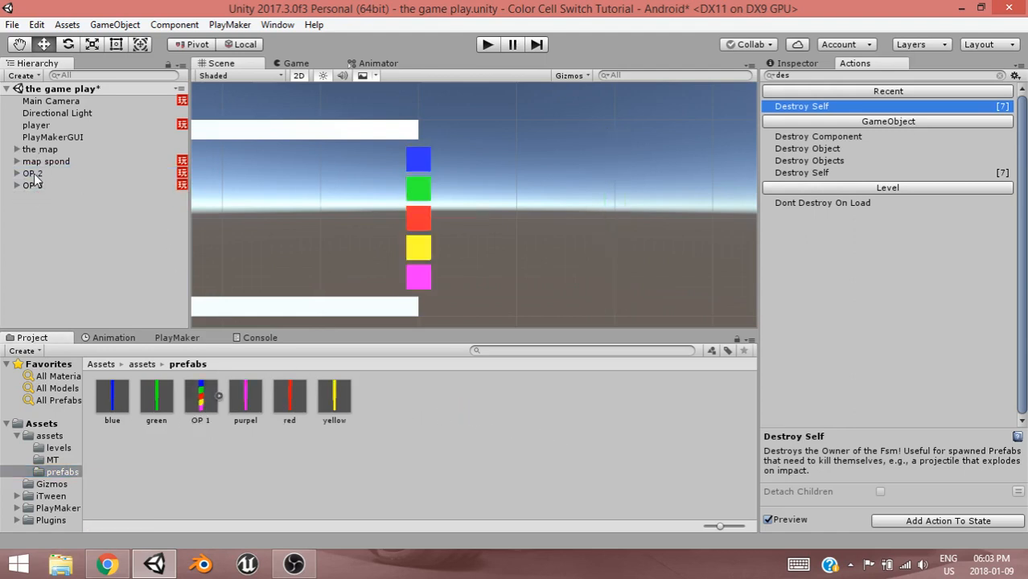
Reorder OP 2's cubes vertically, moving blue onto the middle red cube, yellow to Y 6 and green to Y -3.
left_click(36, 173)
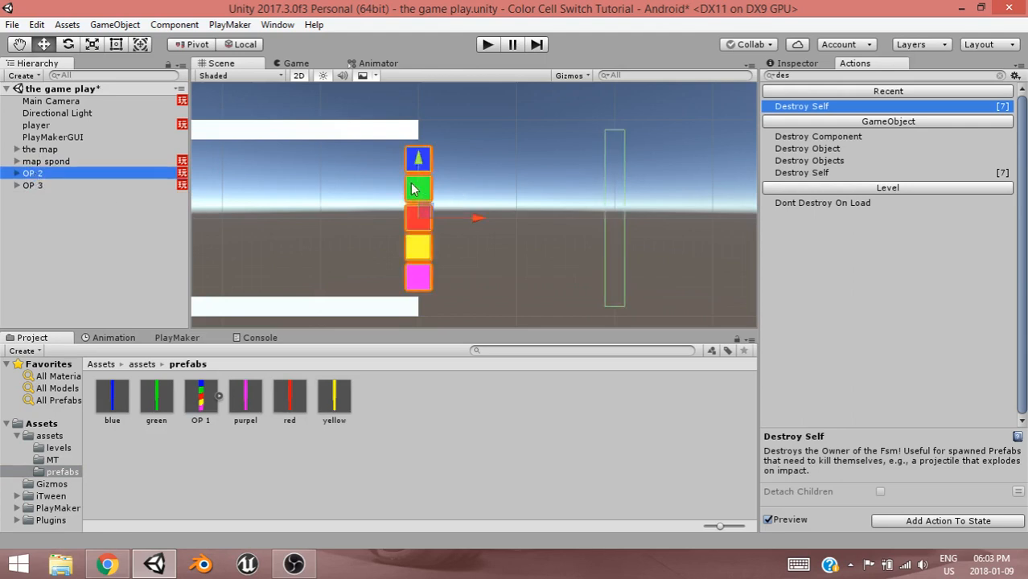
left_click(17, 173)
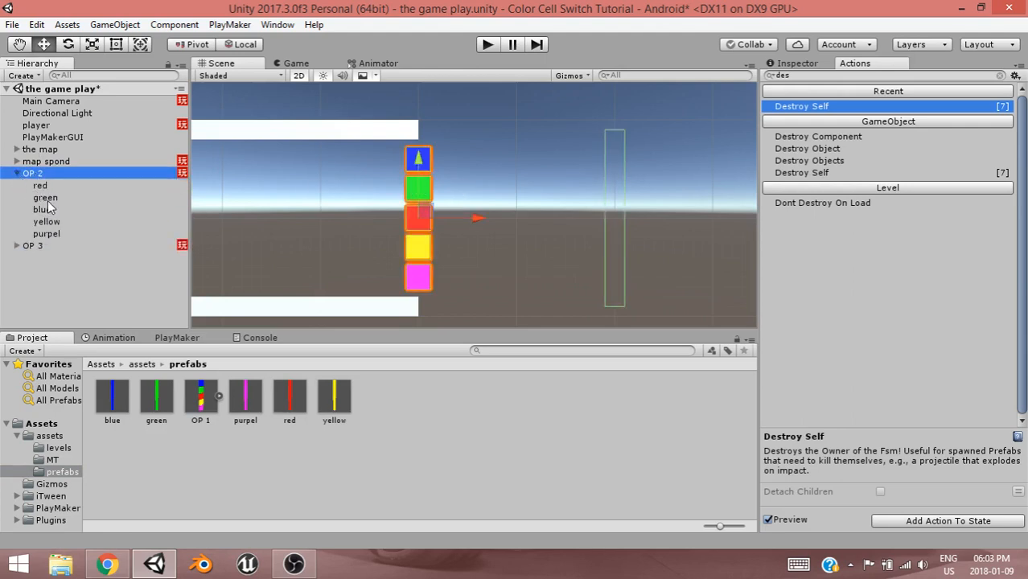
left_click(44, 209)
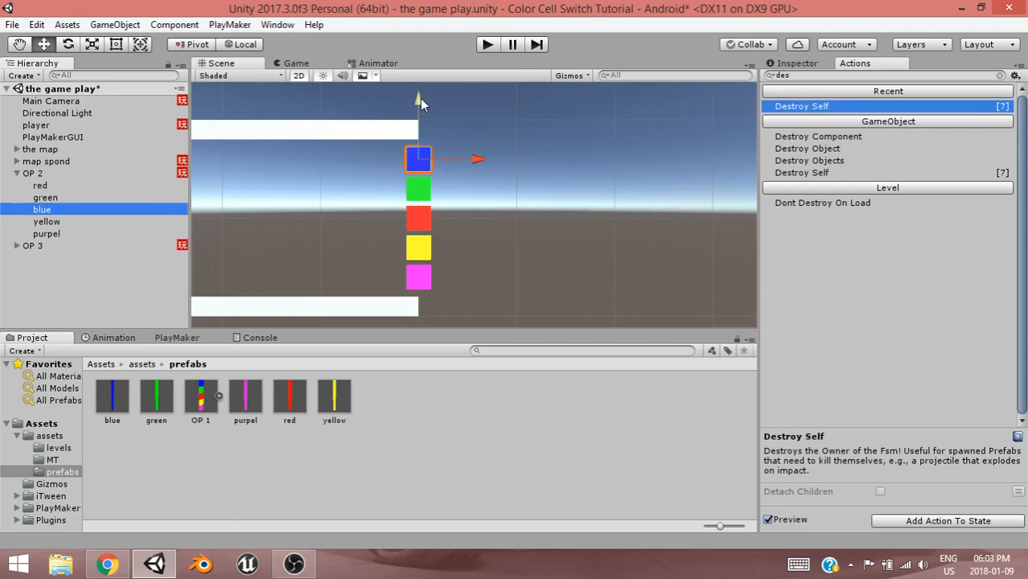
left_click_drag(420, 98, 438, 193)
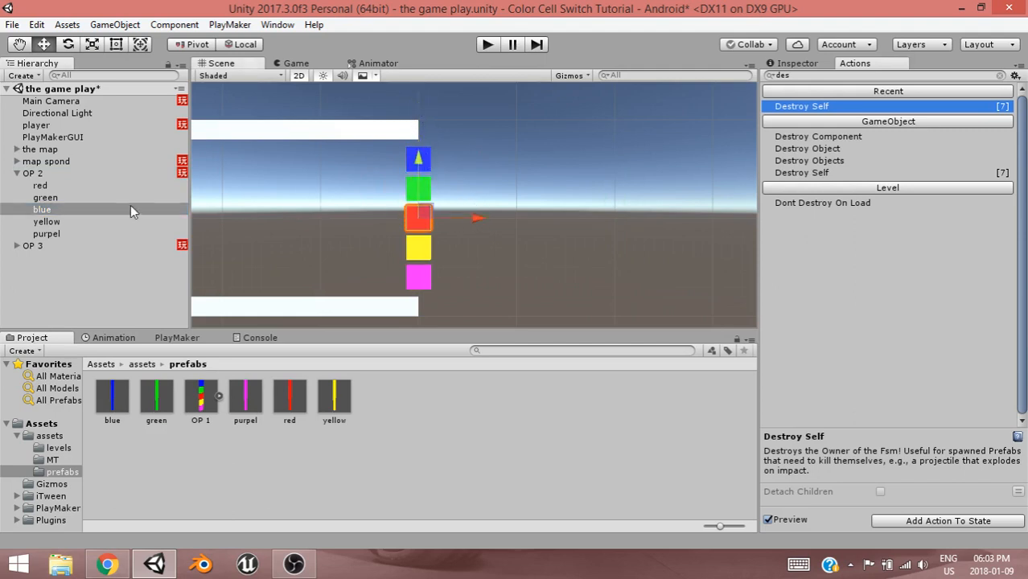
left_click(57, 223)
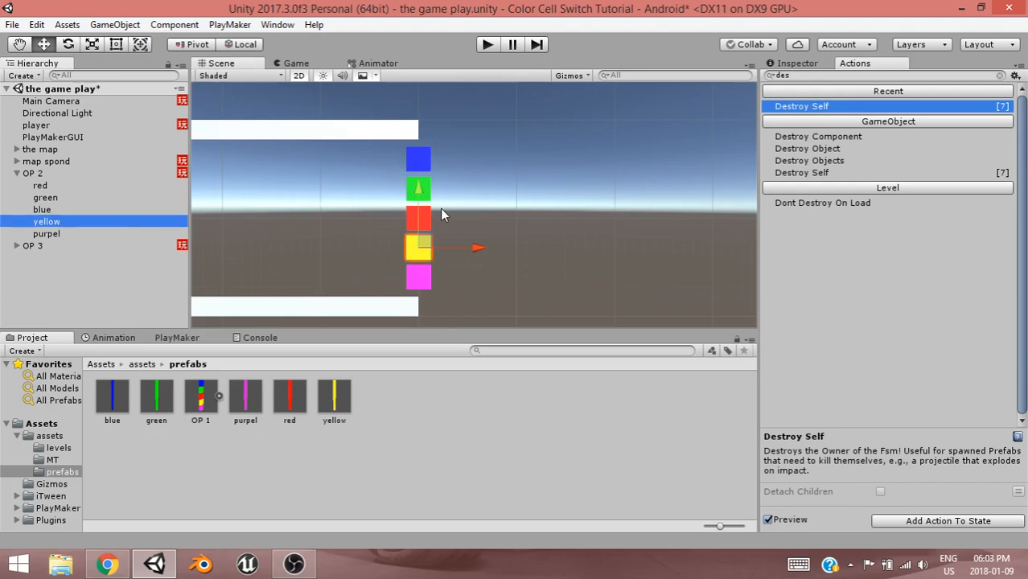
left_click_drag(420, 193, 450, 101)
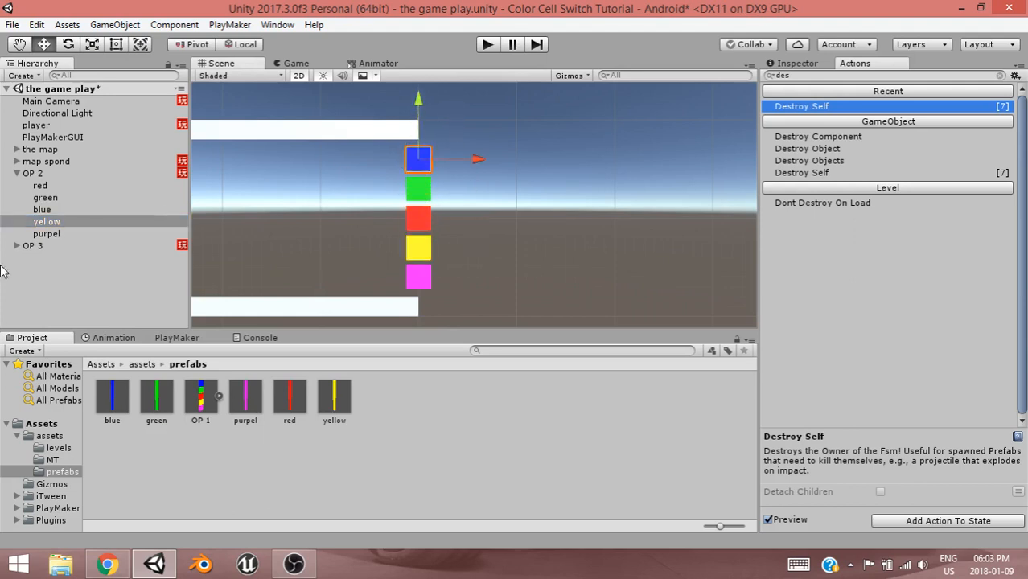
left_click(56, 197)
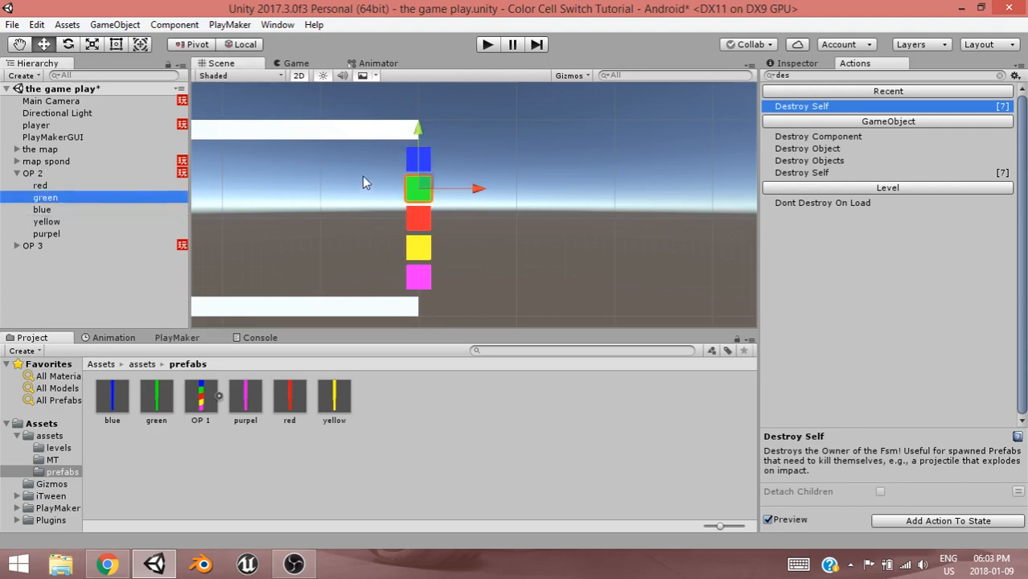
left_click_drag(420, 130, 418, 189)
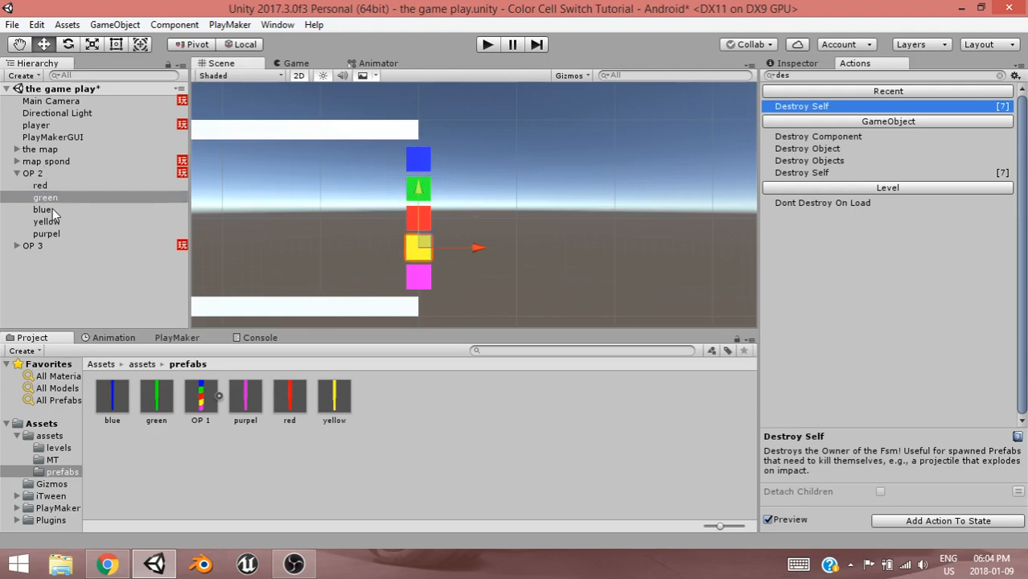
Deactivate OP 3 so that only OP 2 shows in the scene.
left_click(68, 246)
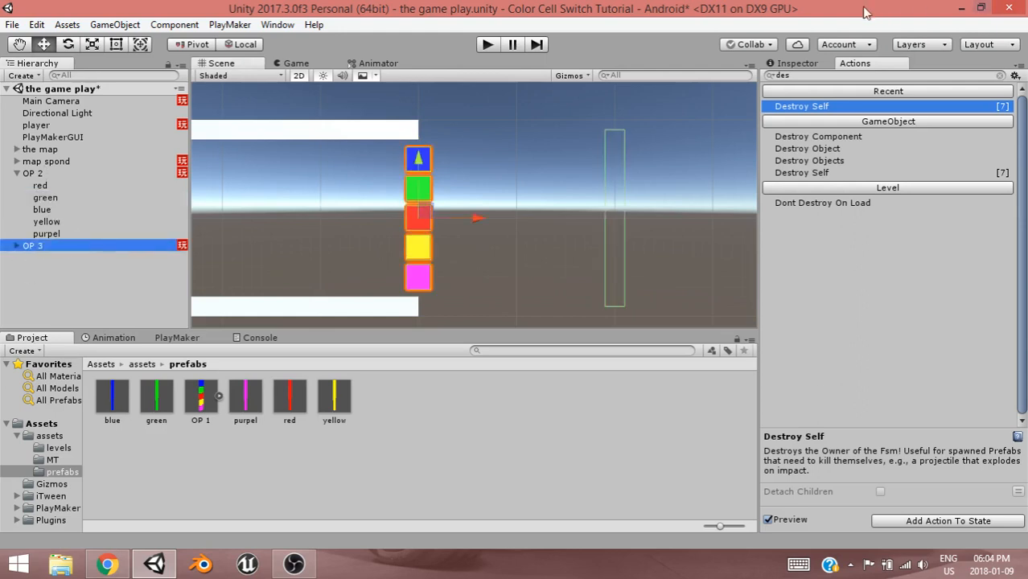
left_click(804, 62)
left_click(797, 82)
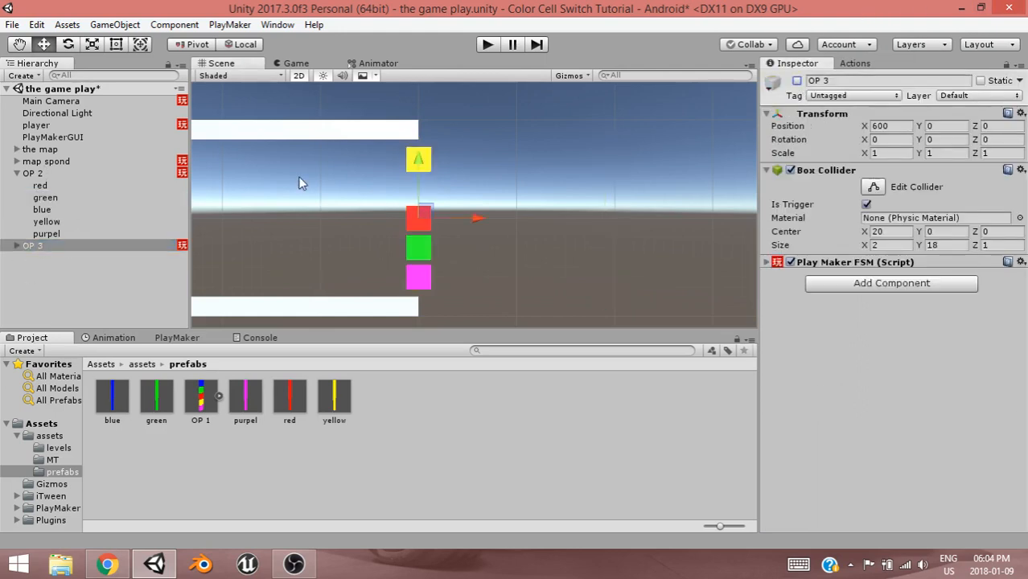
Move OP 2's blue cube to X -3, Y 3, between the yellow and red cubes' heights.
left_click(30, 174)
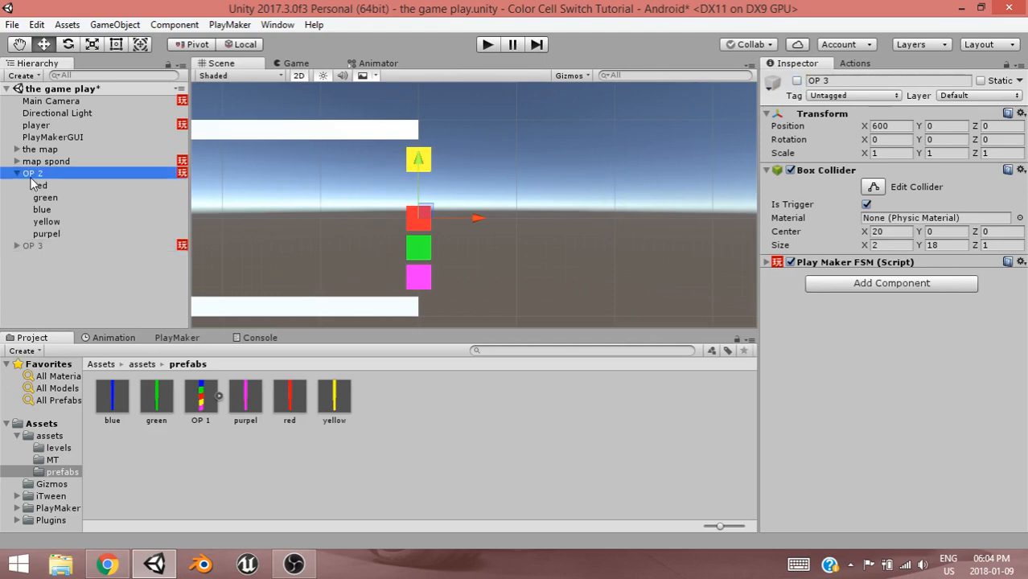
left_click(69, 233)
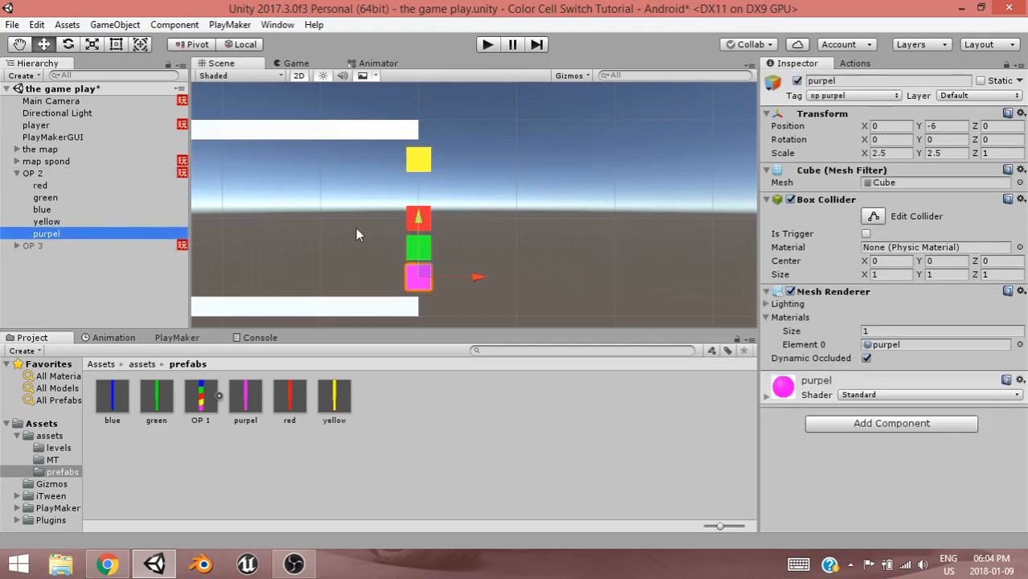
left_click(53, 186)
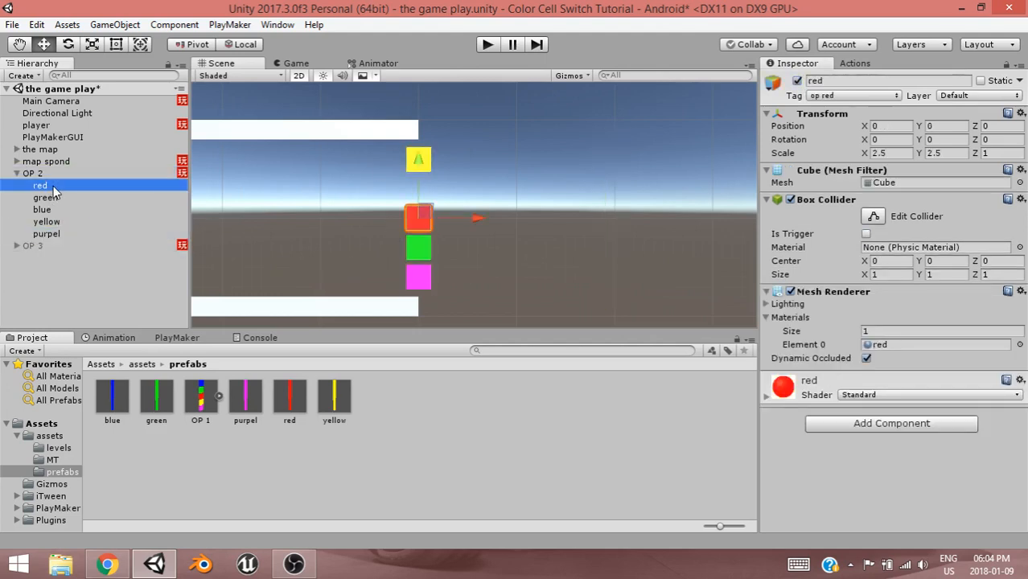
left_click(52, 197)
left_click(46, 210)
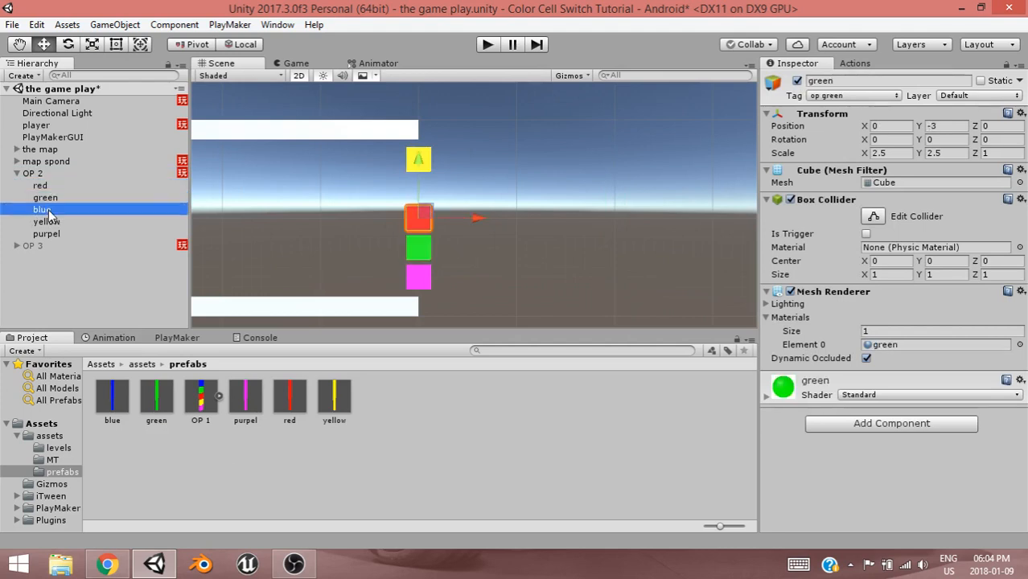
left_click_drag(420, 163, 422, 133)
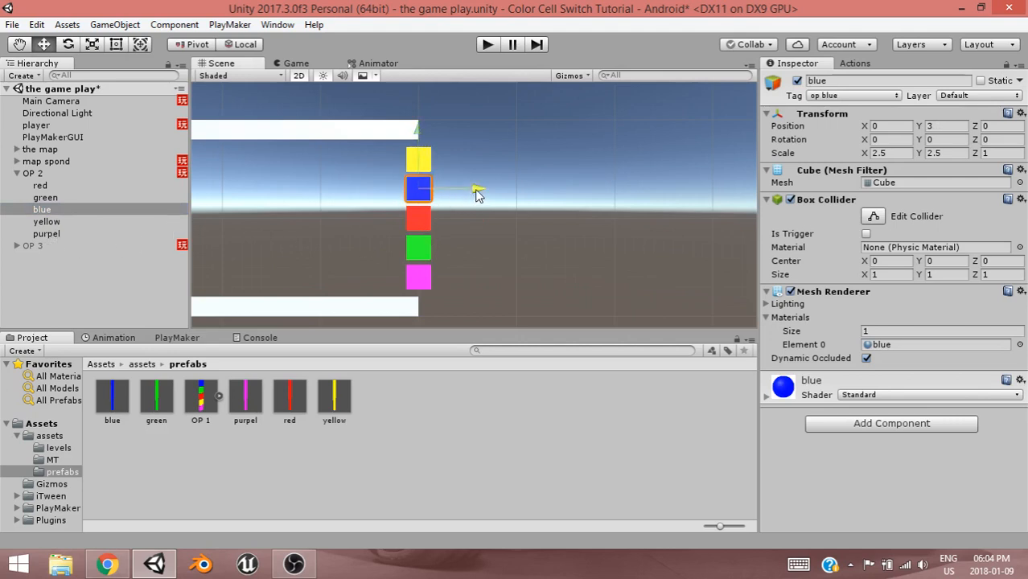
left_click_drag(475, 191, 450, 197)
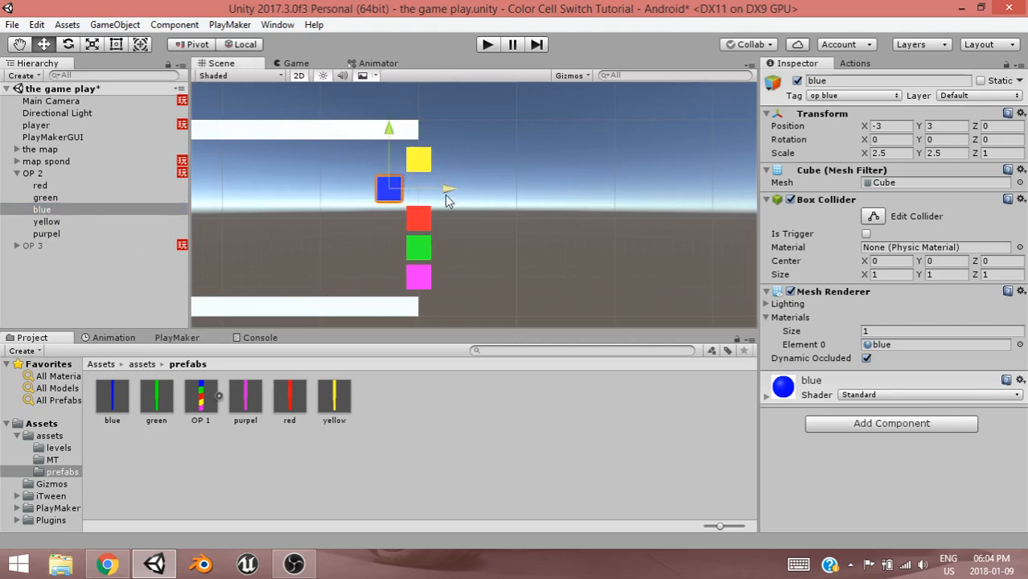
Shape OP 2 into an arrow by moving its green cube to X -3 and its red cube to X -5.5.
left_click(45, 221)
left_click(48, 198)
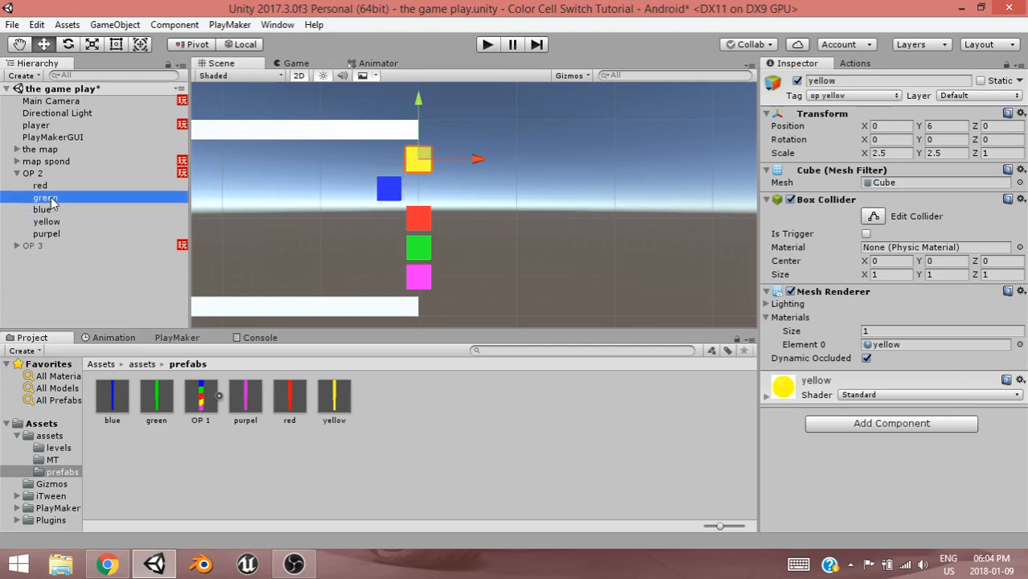
left_click_drag(478, 249, 448, 248)
left_click(44, 187)
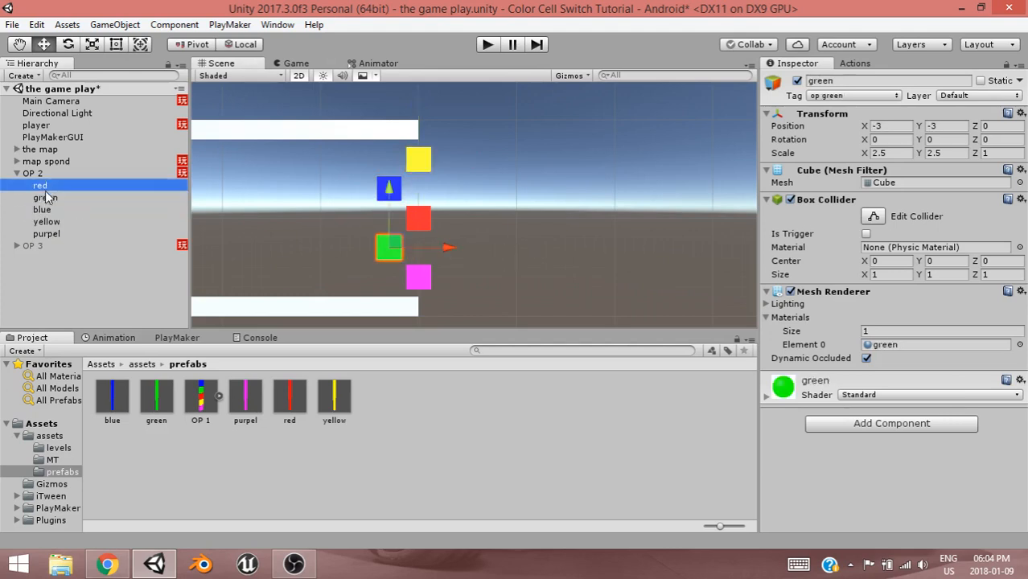
left_click_drag(481, 219, 430, 221)
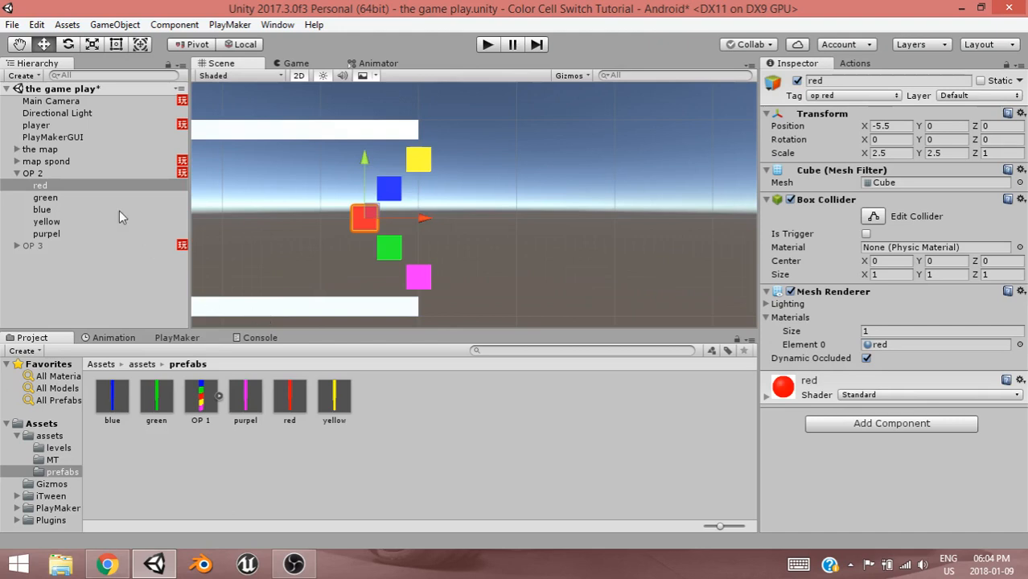
Save OP 2 as a prefab in the prefabs folder and delete the original from the scene.
left_click(16, 173)
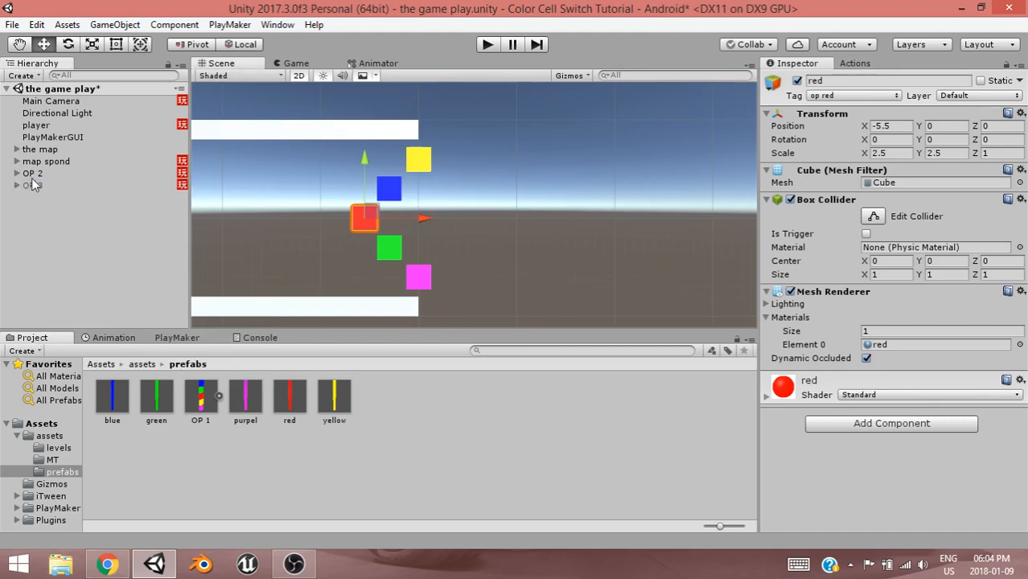
left_click_drag(32, 173, 406, 397)
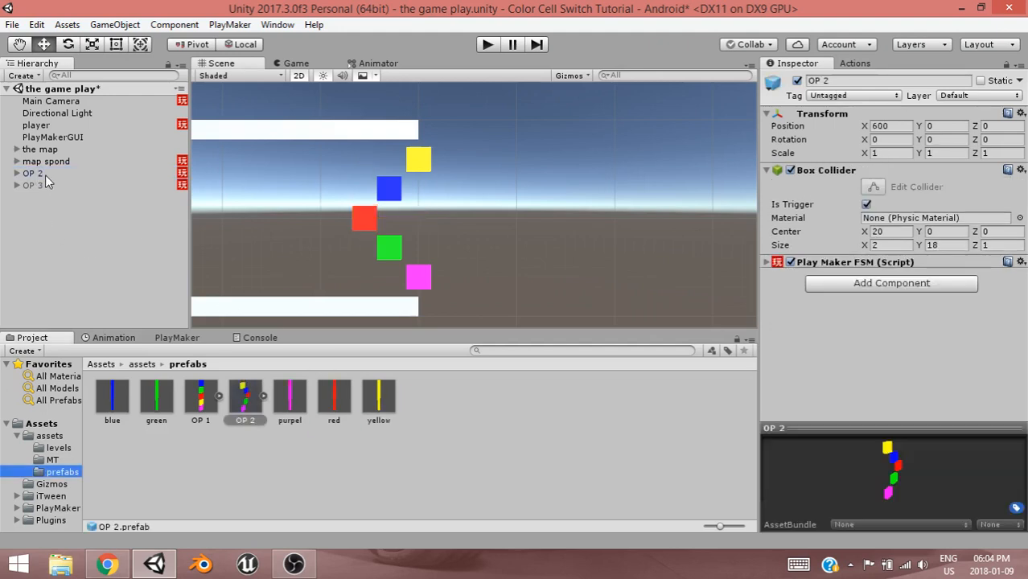
left_click(45, 175)
key("Delete")
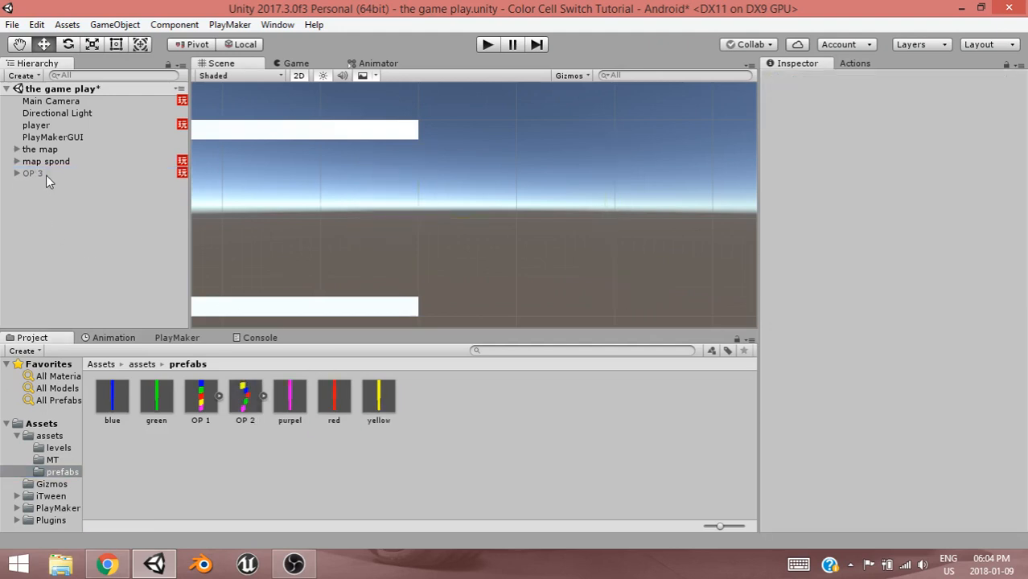
Reactivate OP 3 and swap two of its cubes, placing green at Y -6 and purpel at Y 3.
left_click(46, 175)
left_click(796, 80)
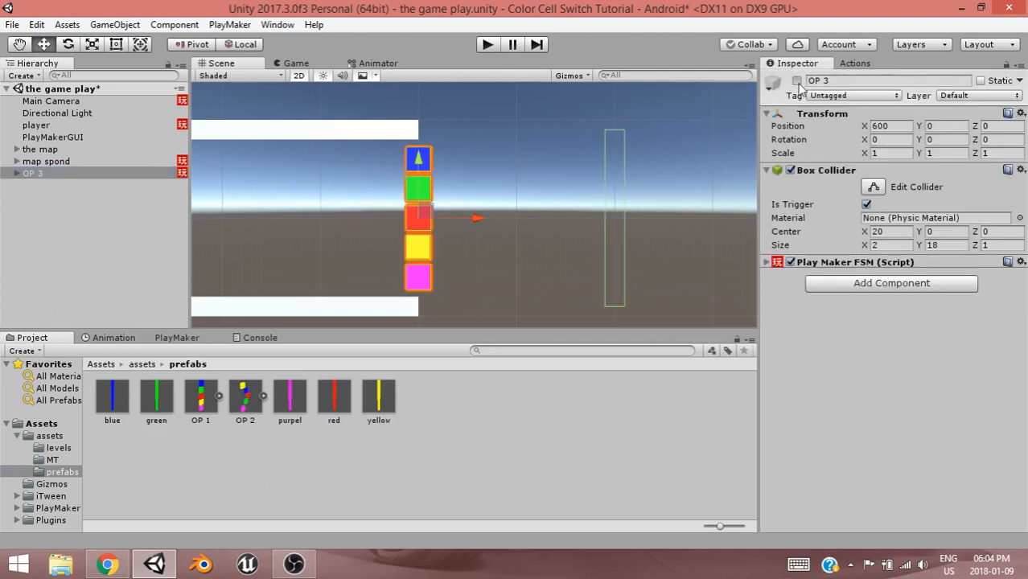
left_click(17, 172)
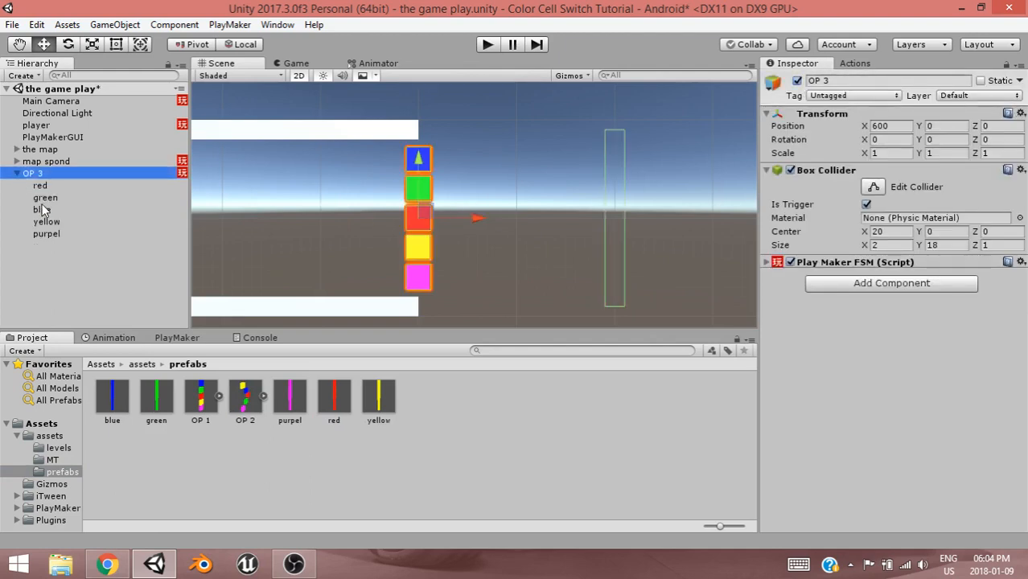
left_click(46, 198)
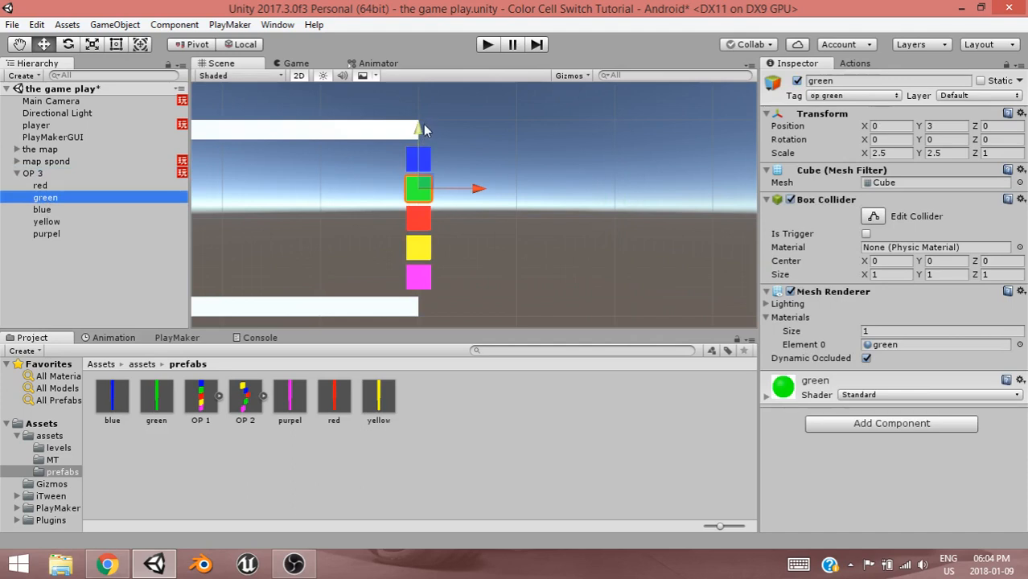
mouse_move(424, 129)
left_mouse_down()
mouse_move(432, 218)
mouse_move(420, 189)
mouse_move(432, 131)
left_mouse_up()
left_click(77, 234)
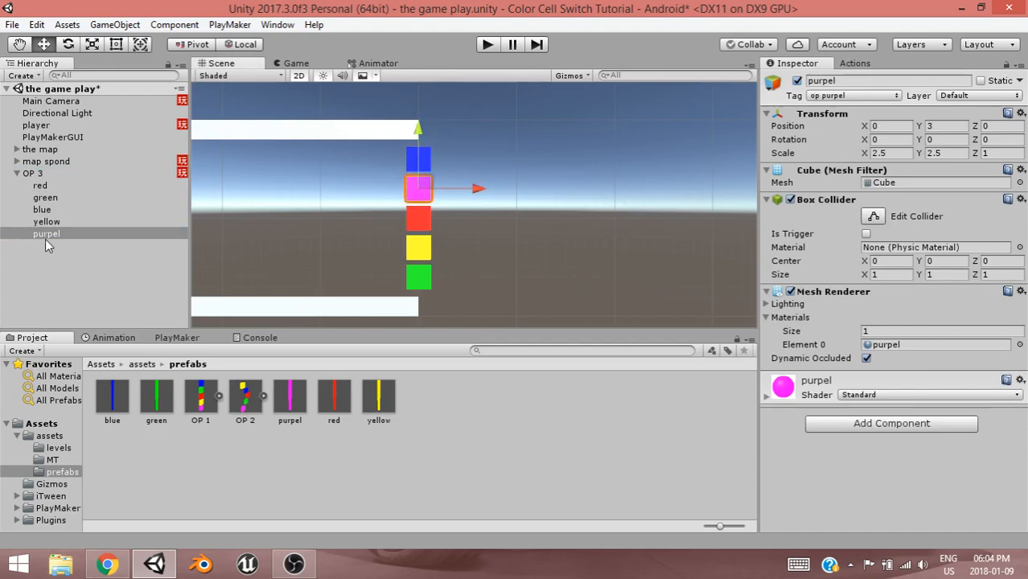
Swap OP 3's red and yellow cubes, placing red at Y -3 and yellow at Y 0.
left_click(50, 196)
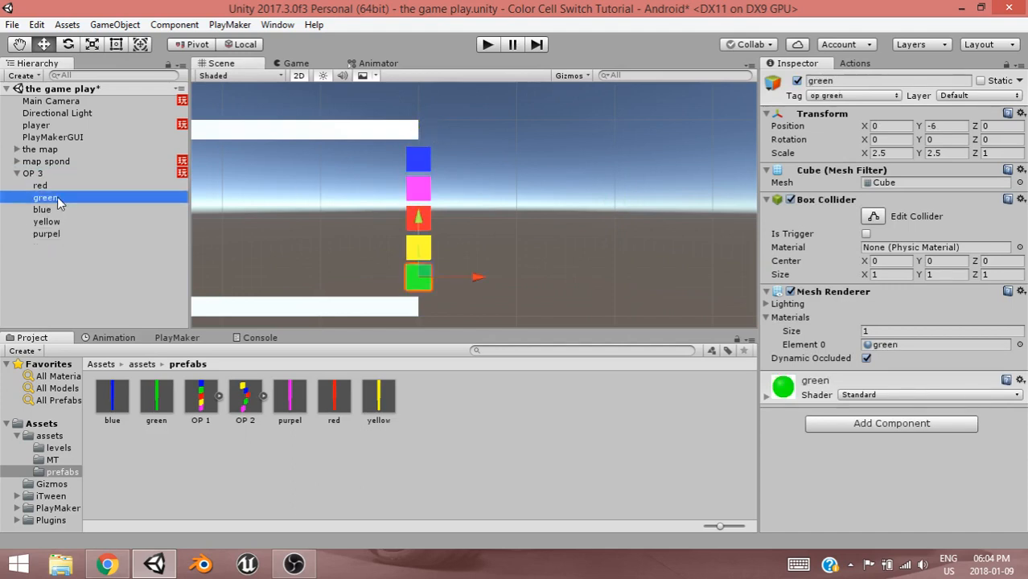
left_click(42, 185)
left_click_drag(419, 160, 419, 192)
left_click(64, 222)
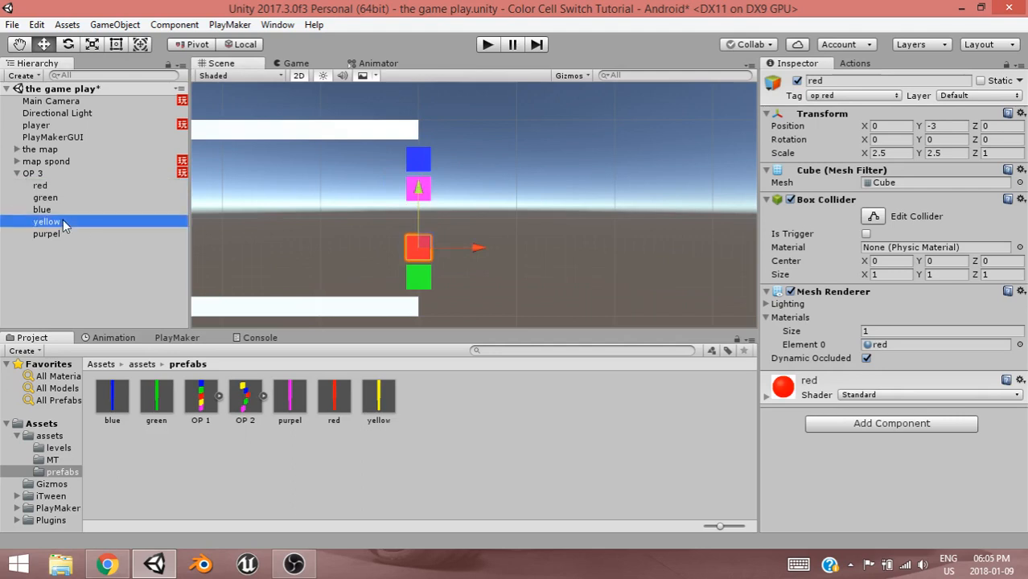
mouse_move(419, 193)
left_mouse_down()
mouse_move(433, 165)
mouse_move(429, 188)
left_mouse_up()
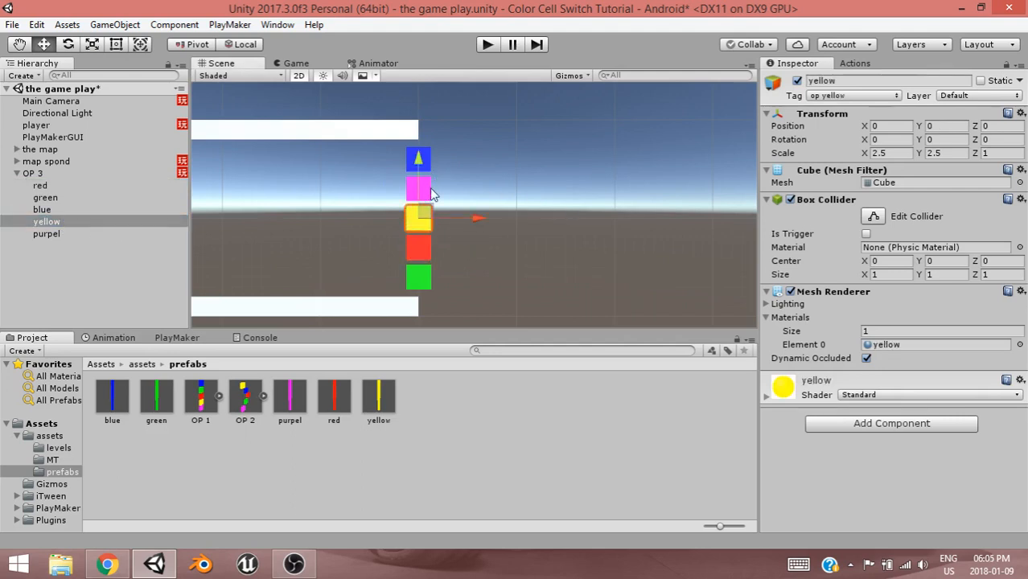
Offset OP 3's purpel and red cubes together to X 2.5, leaving a zigzag arrangement.
left_click(49, 198)
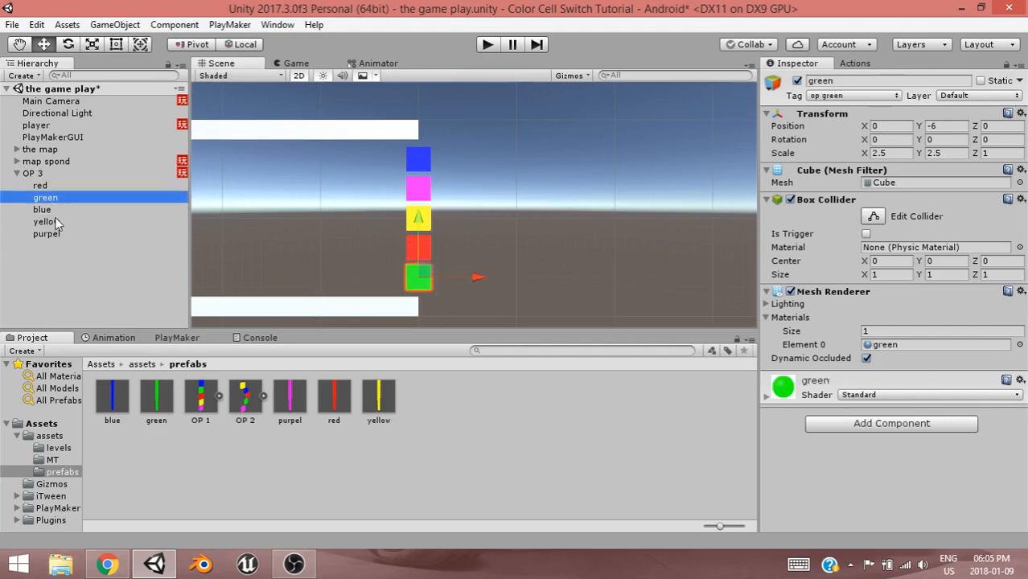
left_click(46, 235)
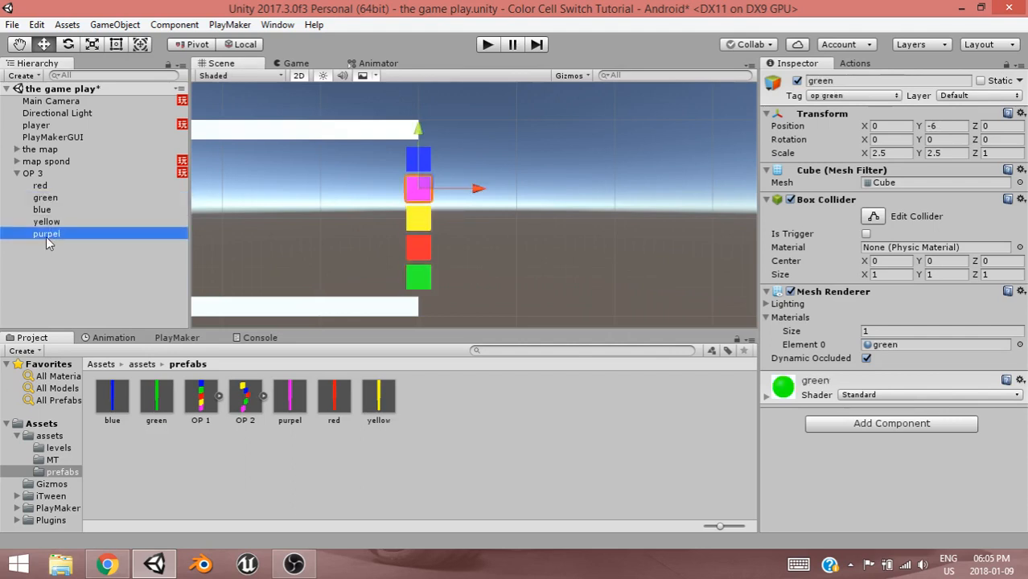
left_click(55, 187, "ctrl")
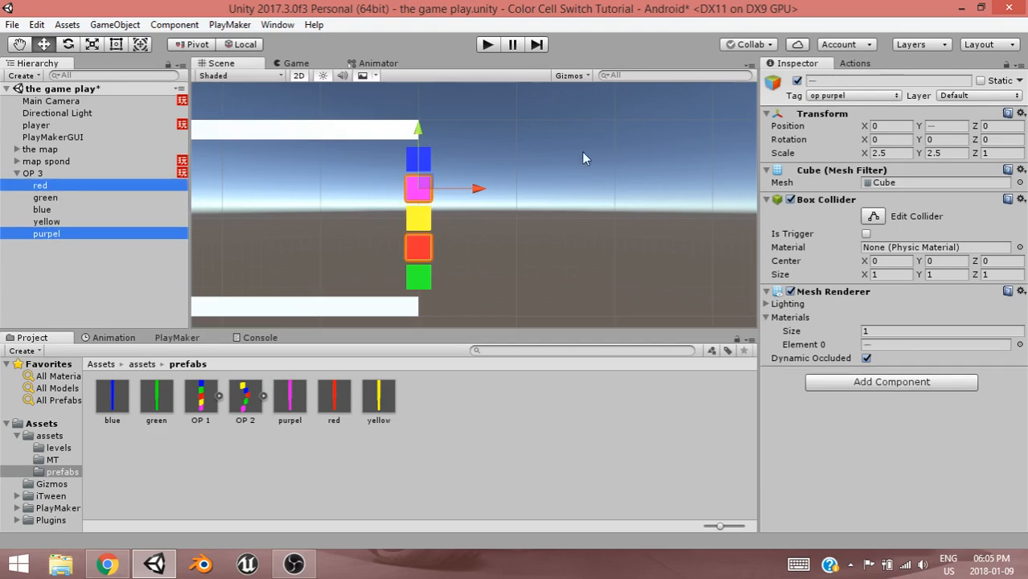
left_click_drag(476, 188, 502, 195)
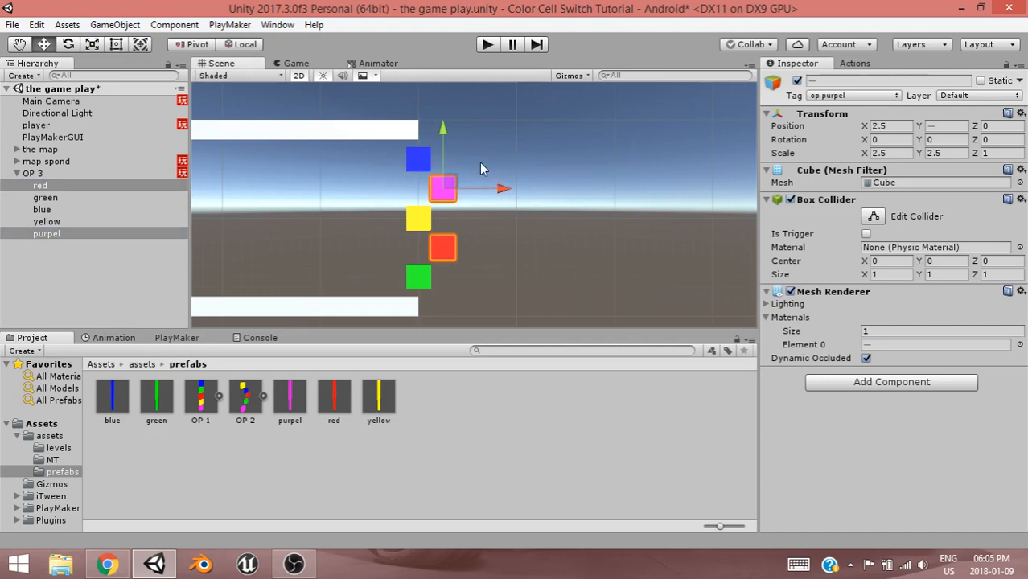
Save OP 3 as a prefab in the prefabs folder and delete the original from the scene.
left_click(17, 174)
left_click(30, 175)
left_click(546, 442)
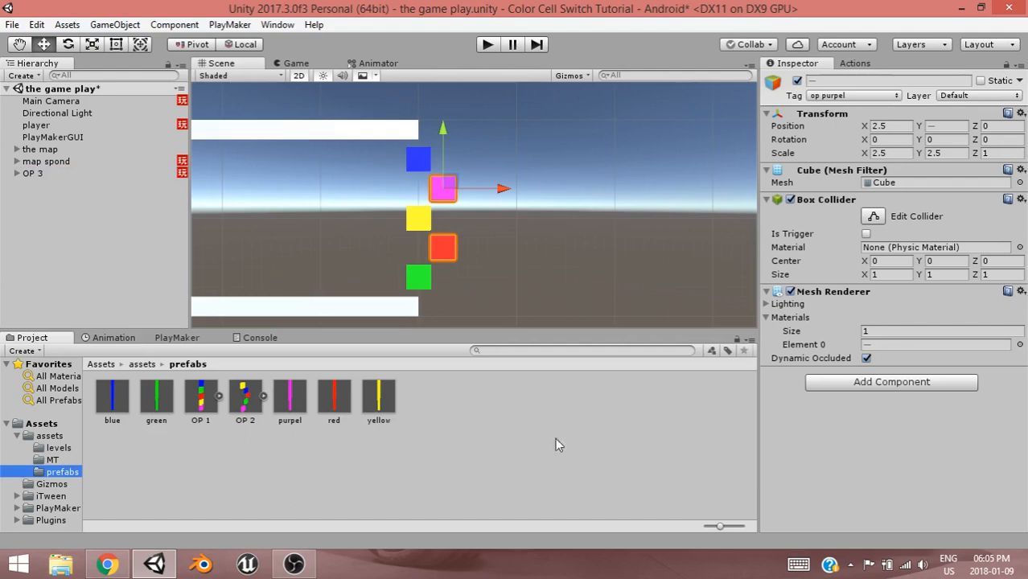
left_click_drag(555, 438, 548, 432)
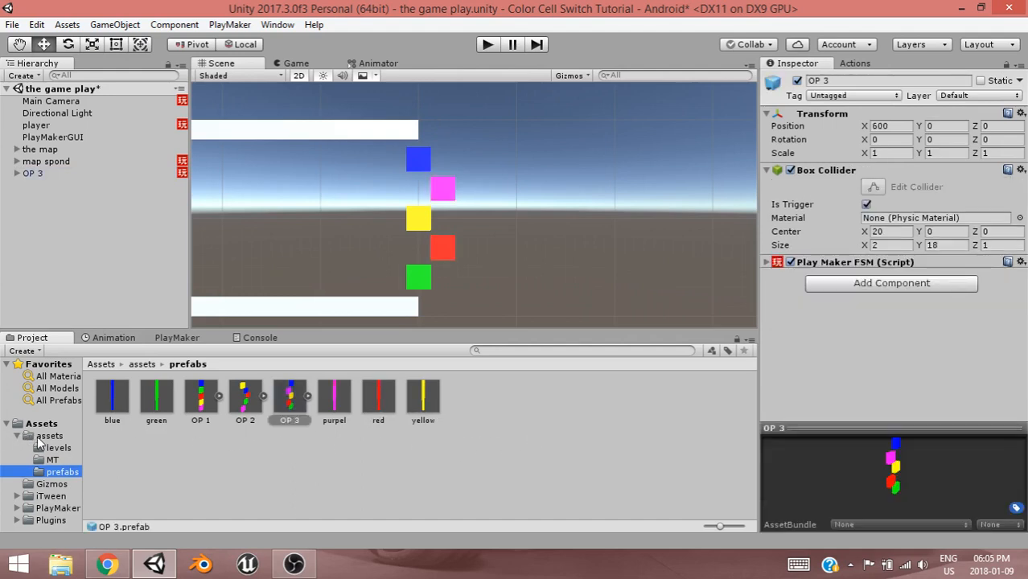
left_click(26, 174)
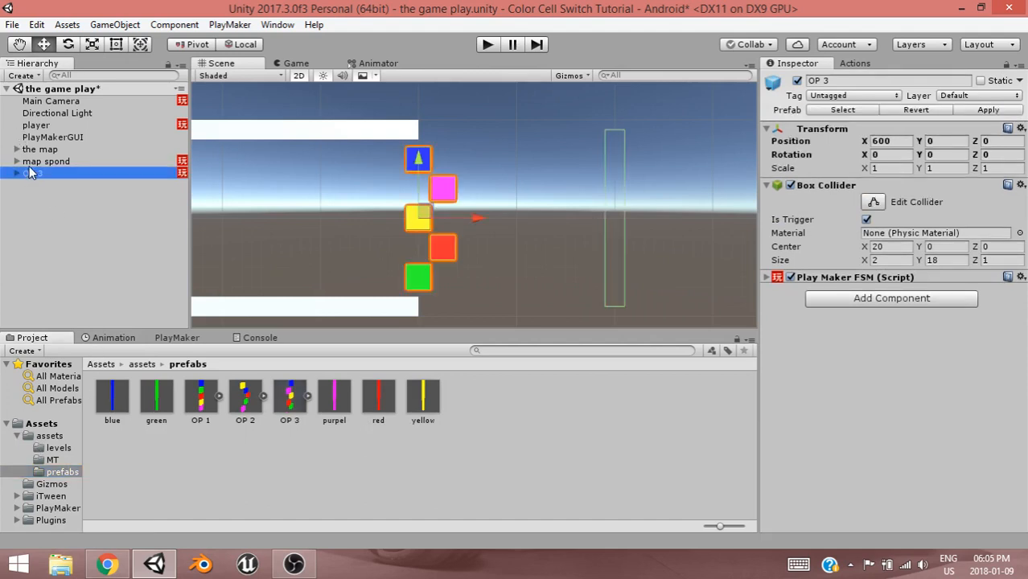
key("Delete")
Go to the required-field error in map spond's OP FSM and assign the OP 1 prefab to State 2's Create Object action.
left_click(32, 163)
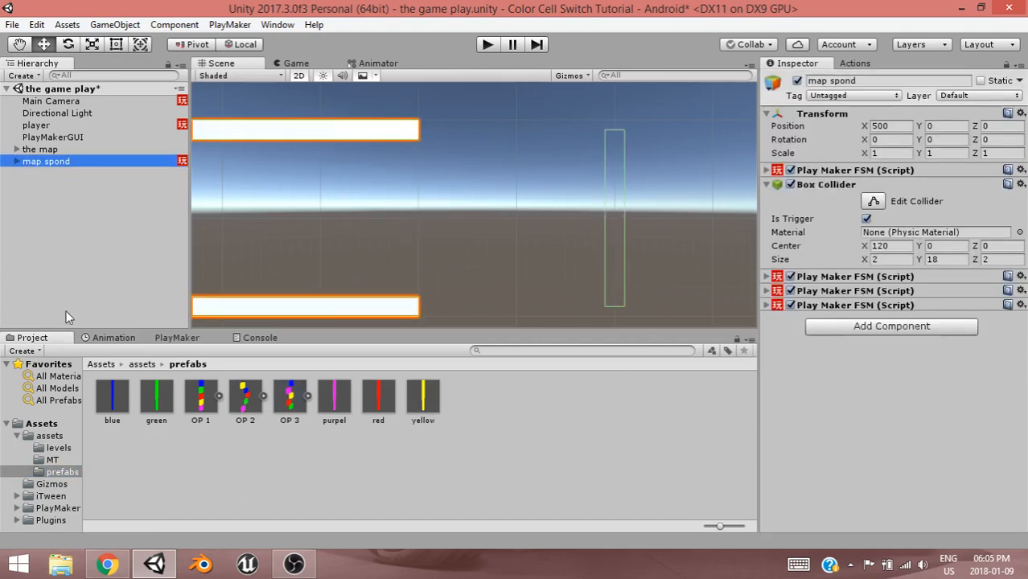
left_click(165, 338)
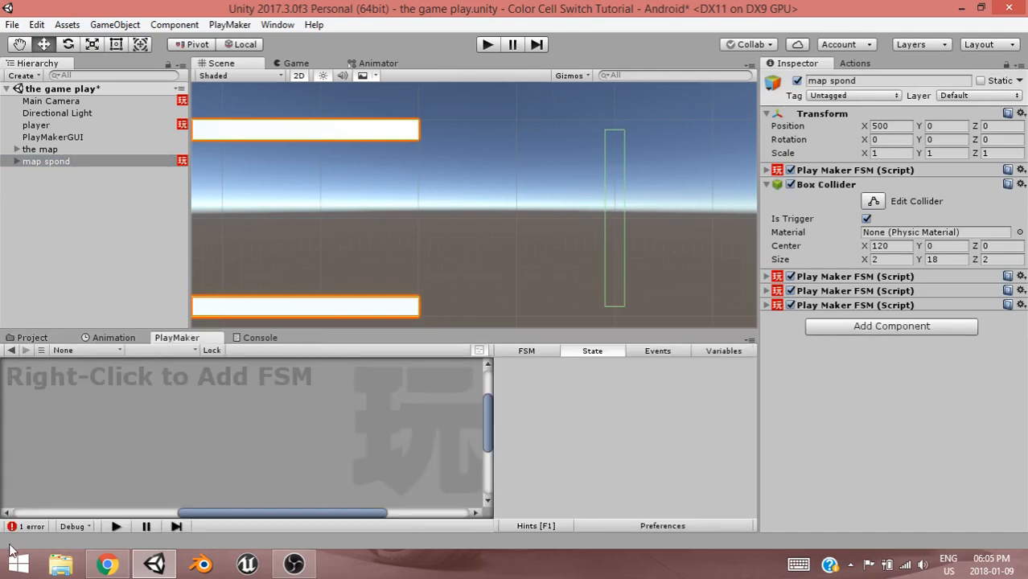
left_click(29, 525)
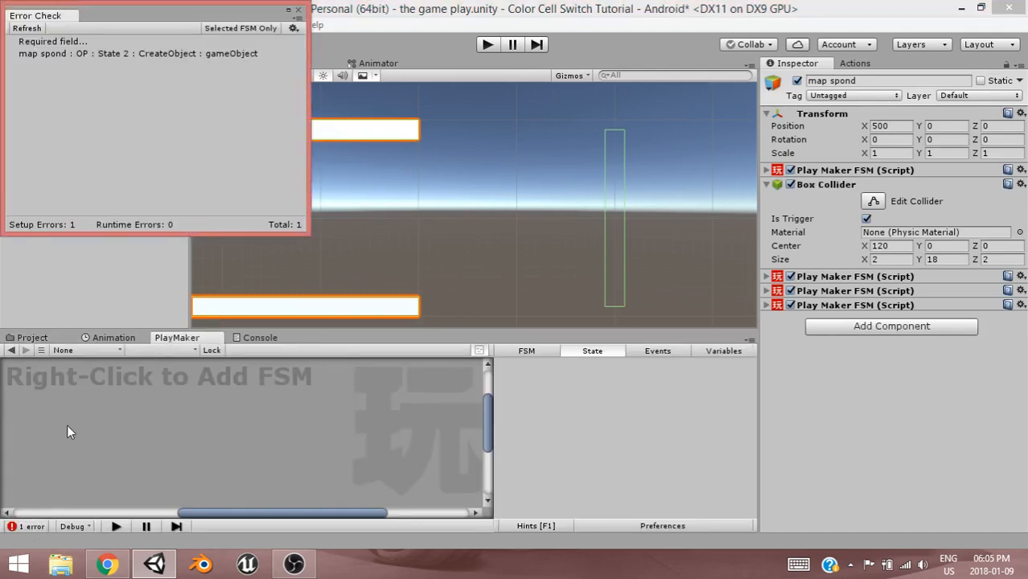
left_click(126, 54)
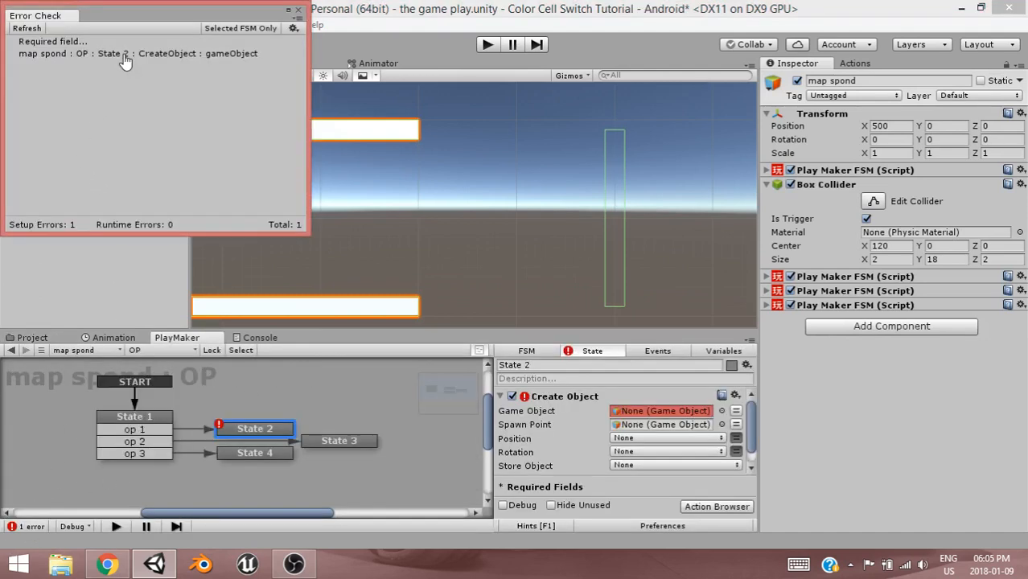
left_click(296, 12)
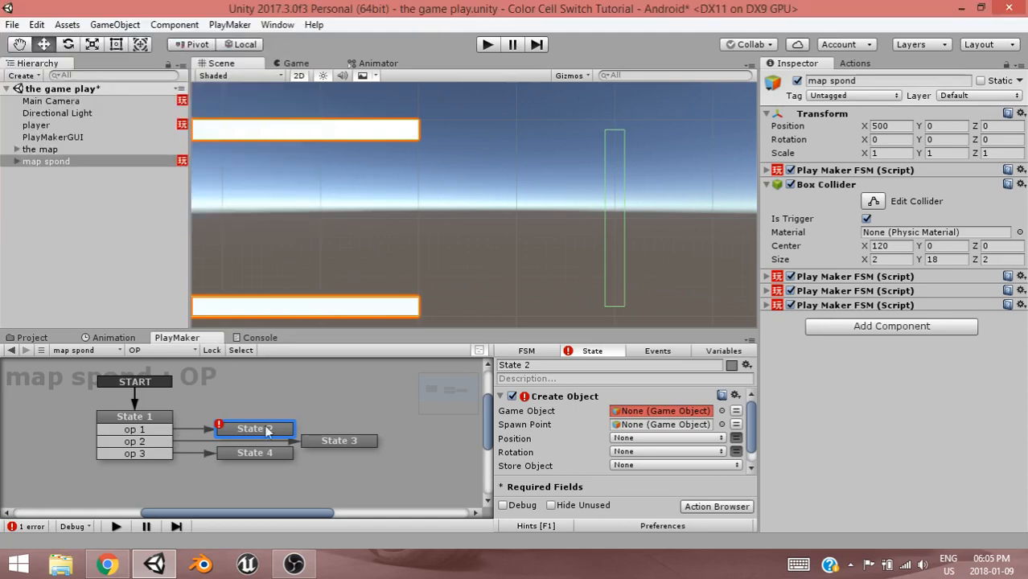
left_click(721, 411)
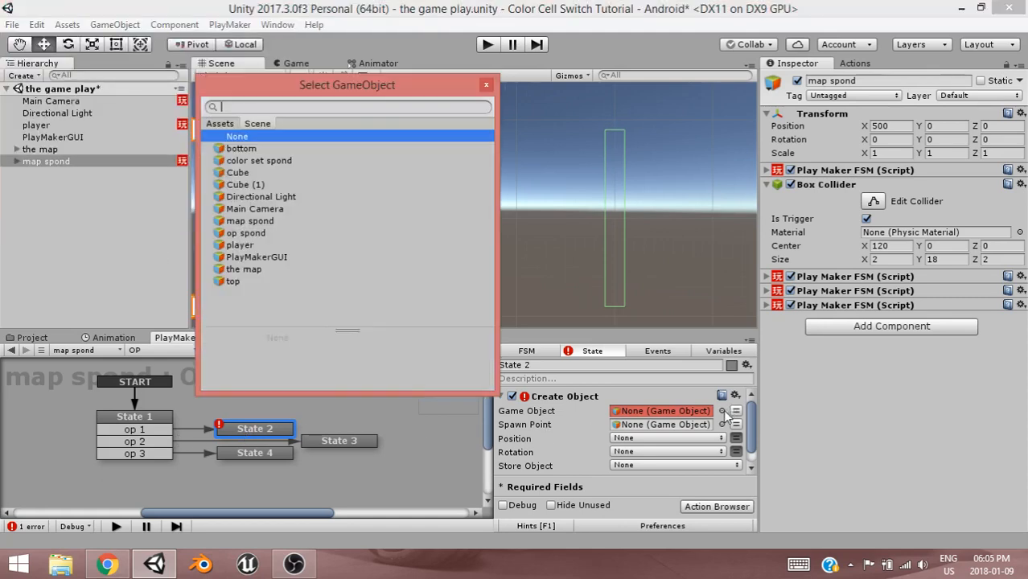
left_click(220, 123)
left_click(442, 179)
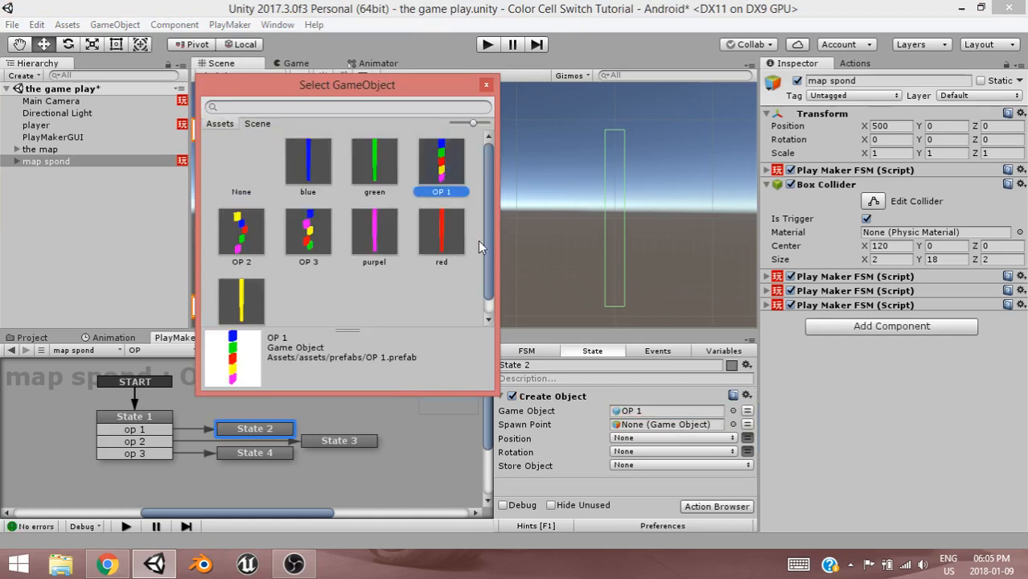
Set the spawn point of State 2's Create Object action to map spond's child object op spond.
left_click(732, 424)
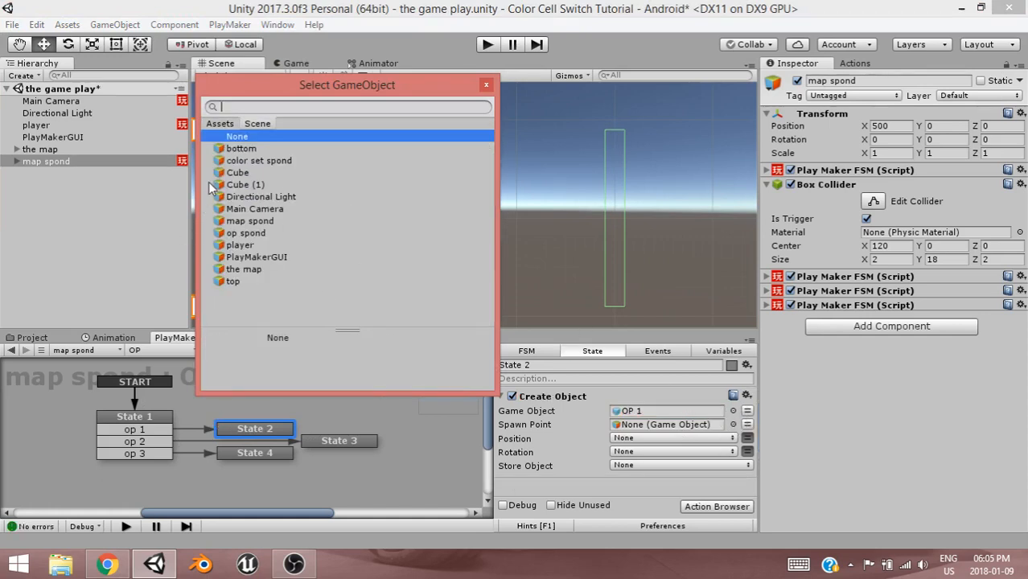
left_click(222, 125)
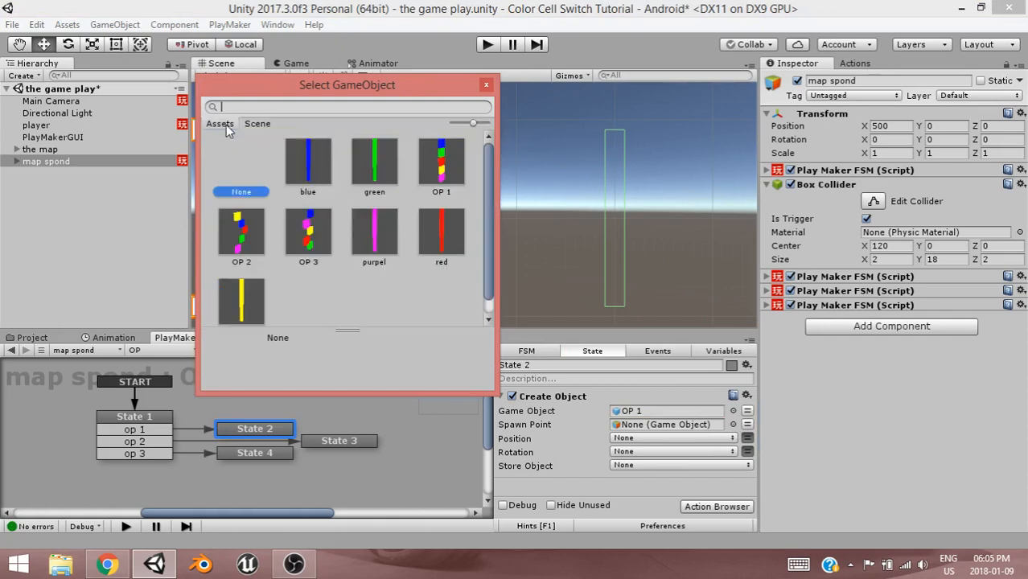
left_click(486, 84)
left_click(22, 162)
left_click(17, 161)
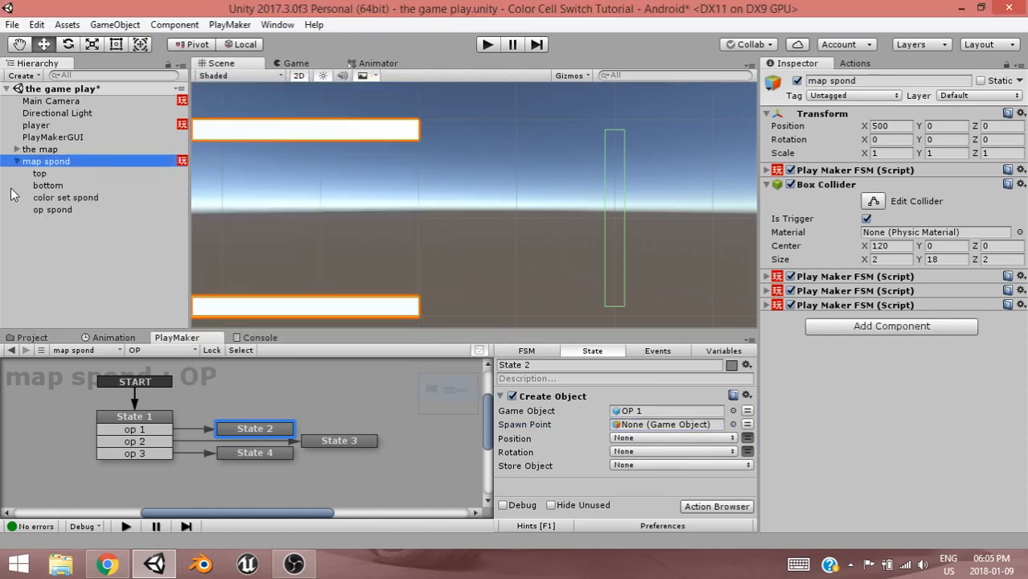
left_click_drag(47, 211, 679, 430)
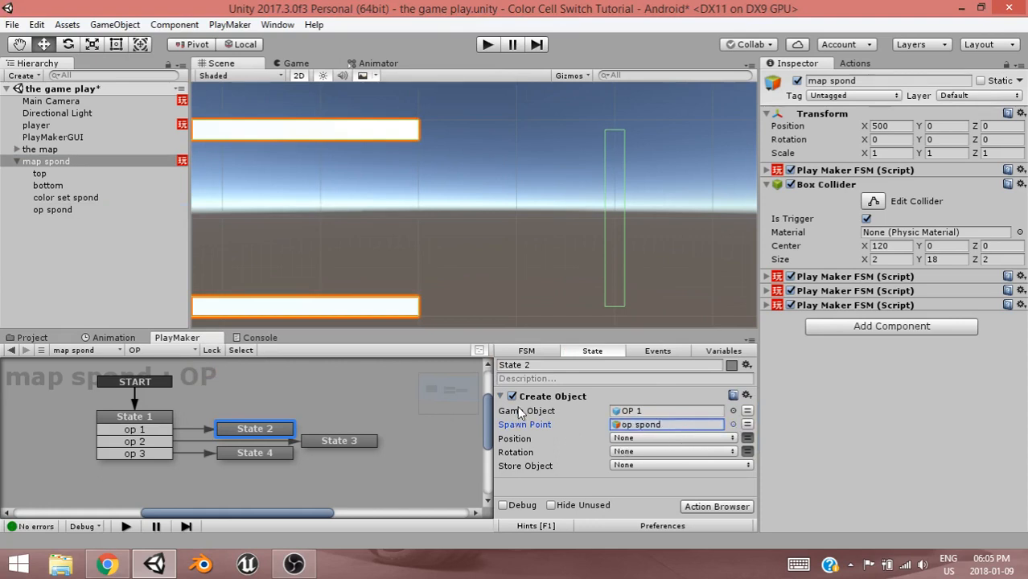
Copy State 2's Create Object action into State 3 and State 4.
left_click(553, 399)
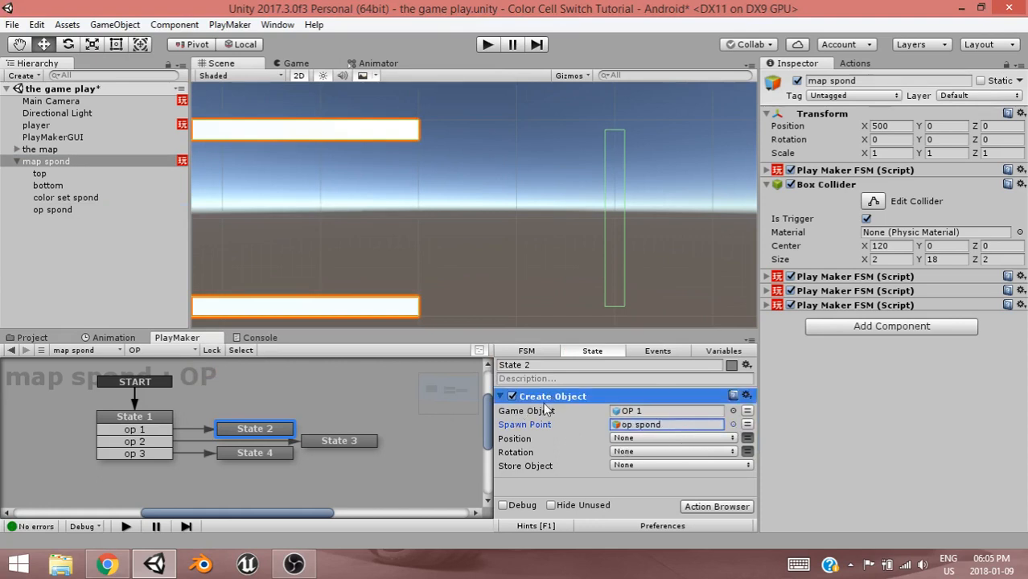
left_click(330, 444)
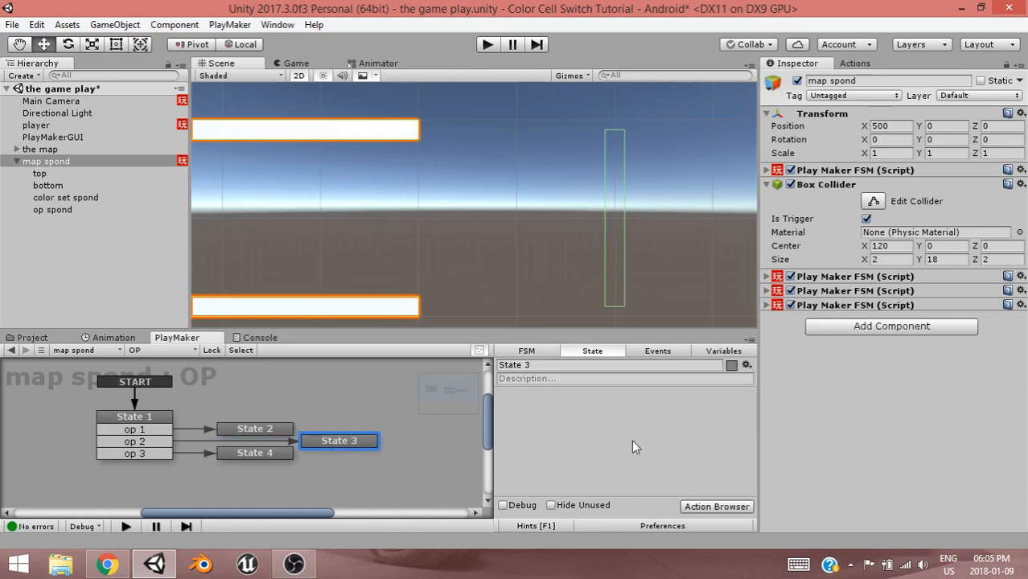
key("ctrl+v")
left_click(257, 455)
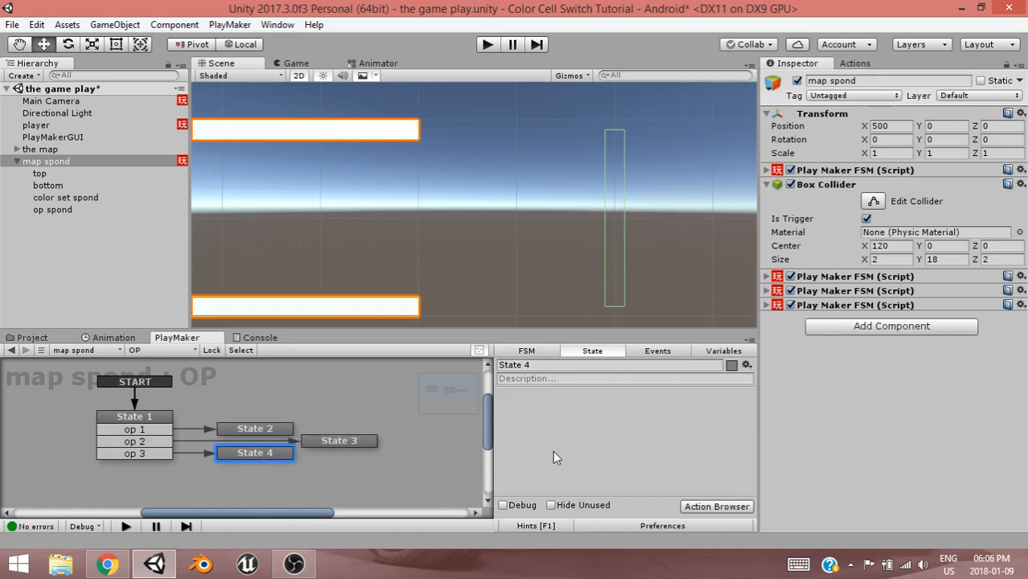
key("ctrl+v")
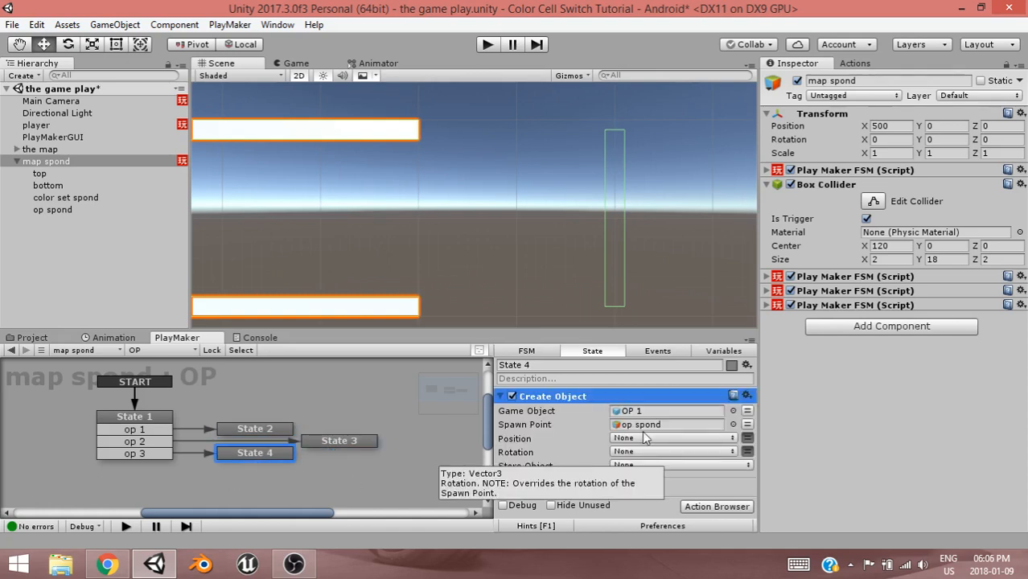
Change the created game object to the OP 3 prefab in State 4 and the OP 2 prefab in State 3.
left_click(732, 411)
left_click(308, 232)
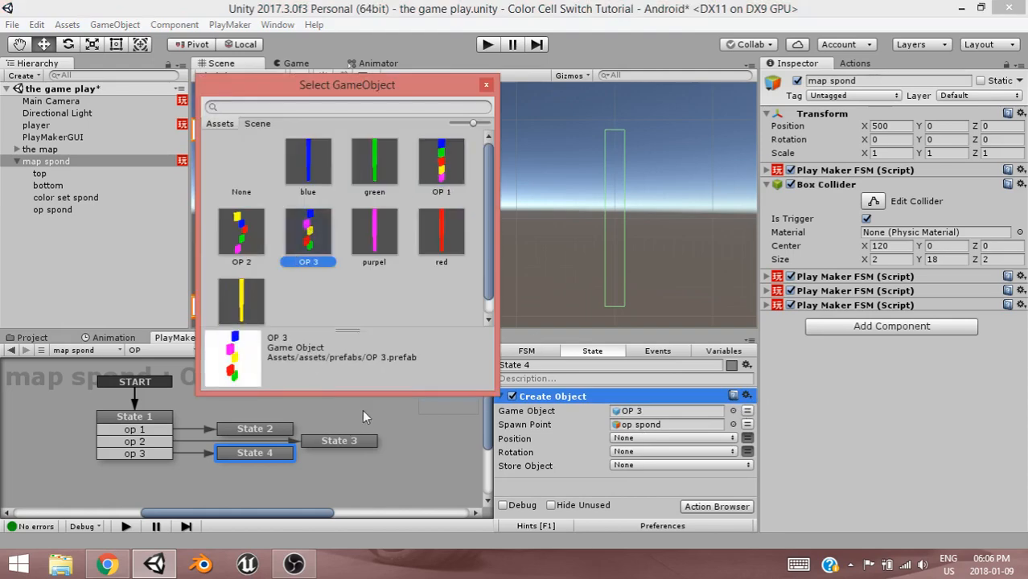
left_click(361, 441)
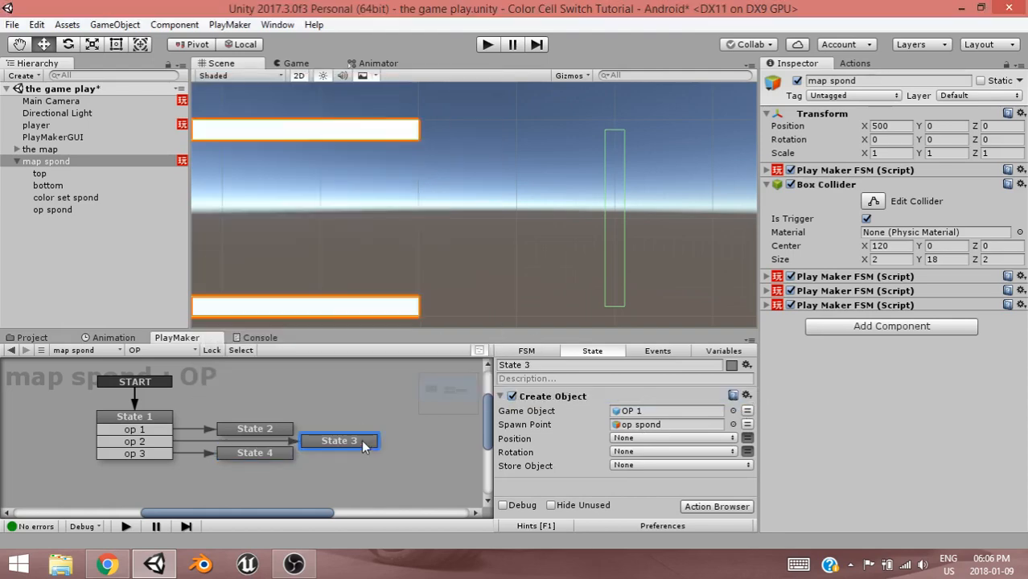
left_click(732, 411)
left_click(232, 229)
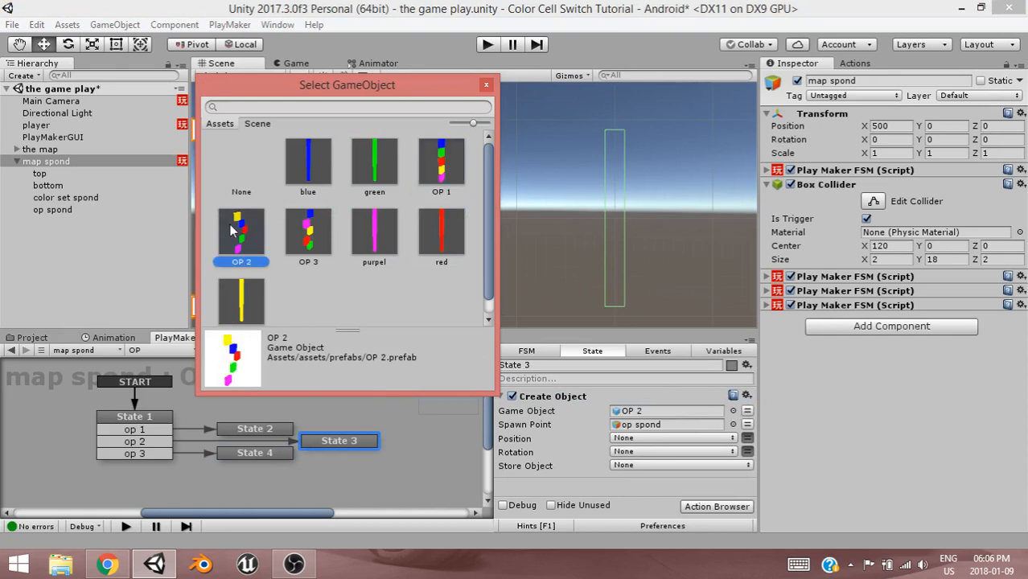
left_click(486, 85)
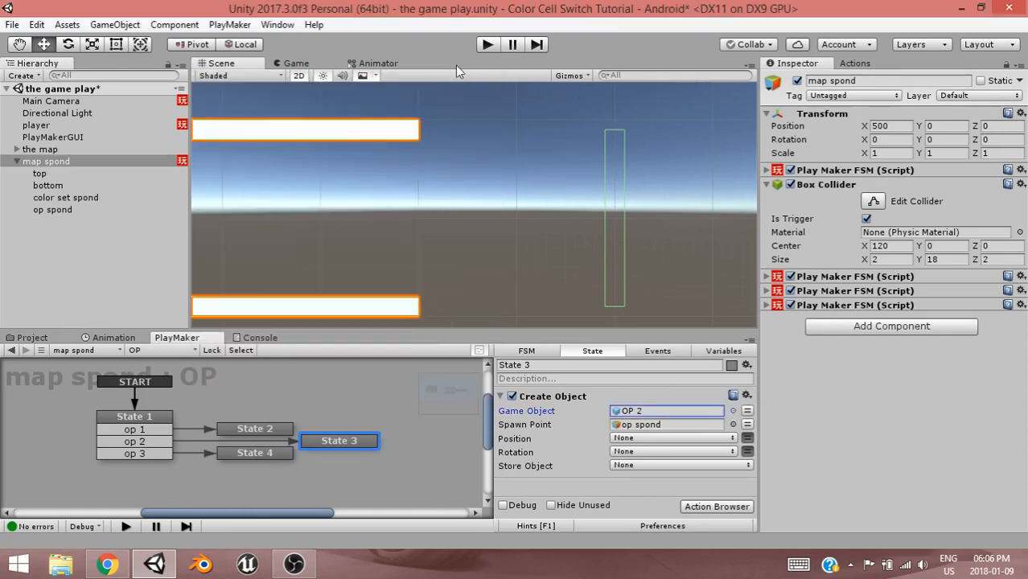
Run and pause the game, examine the spawned obstacles along the map in the scene view, and stop the game.
left_click(486, 45)
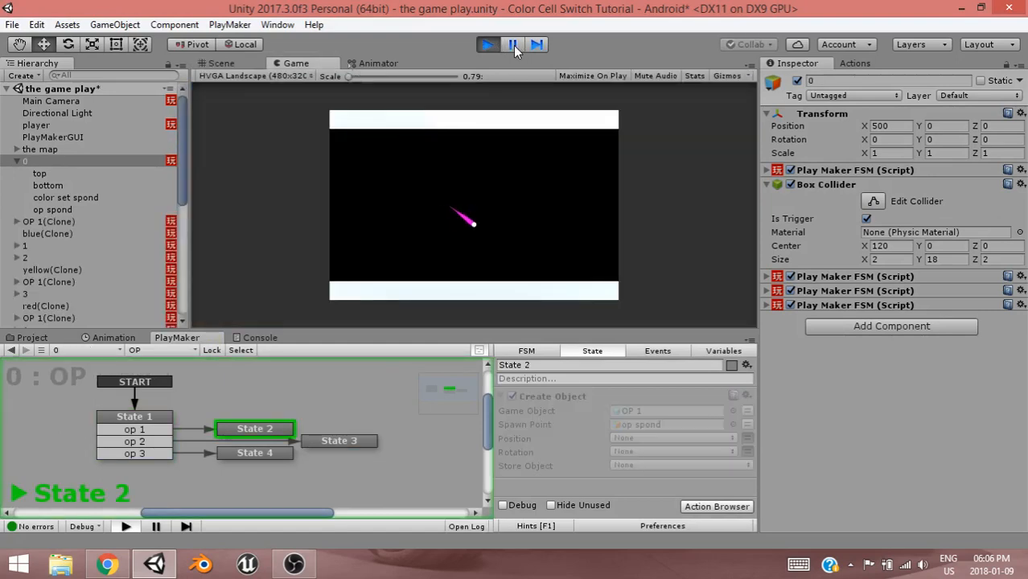
left_click(221, 62)
scroll(436, 259, "down", 10)
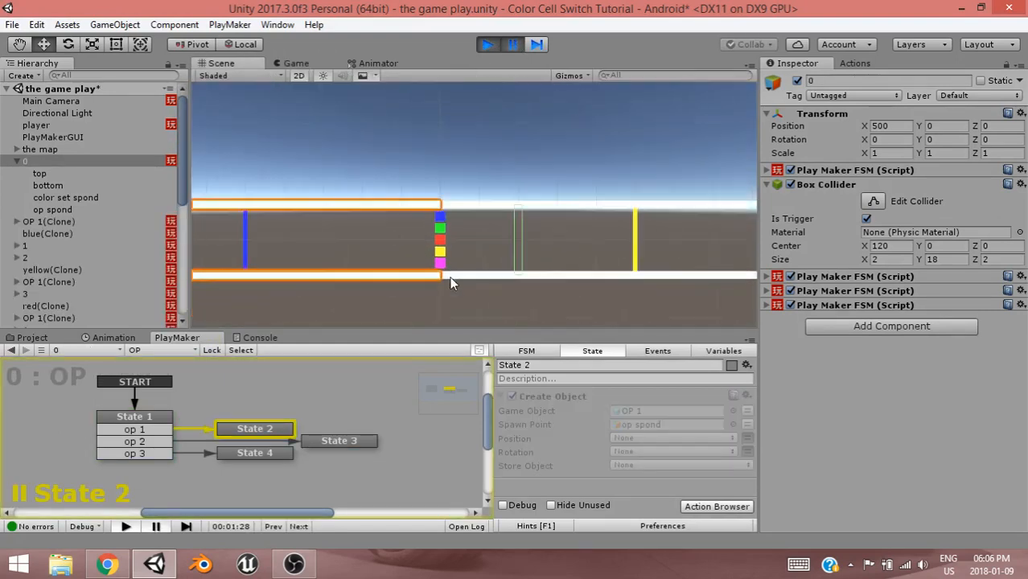
left_click_drag(560, 260, 479, 221)
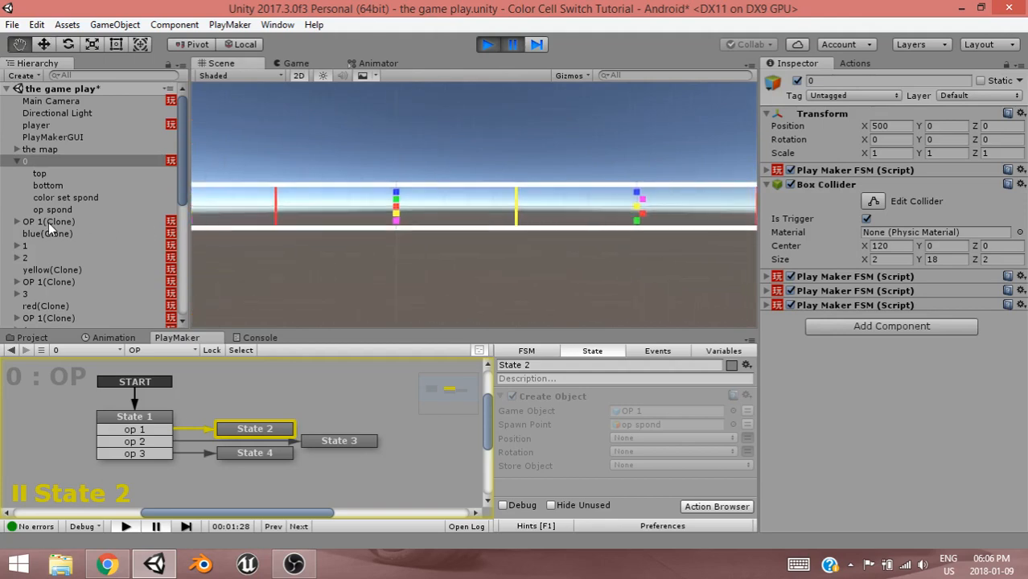
middle_click_drag(398, 222, 263, 225)
middle_click_drag(607, 251, 259, 254)
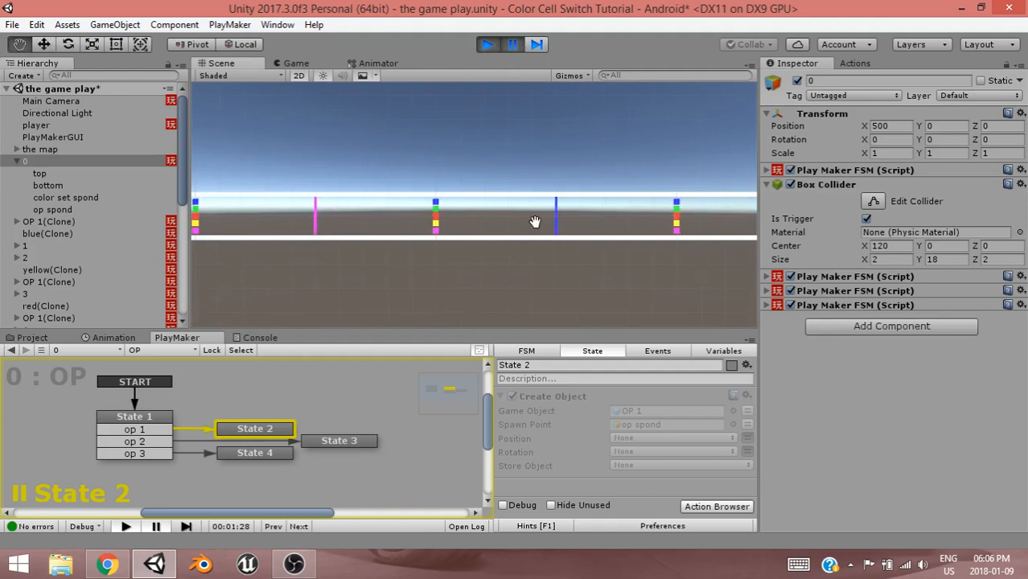
middle_click_drag(460, 225, 596, 253)
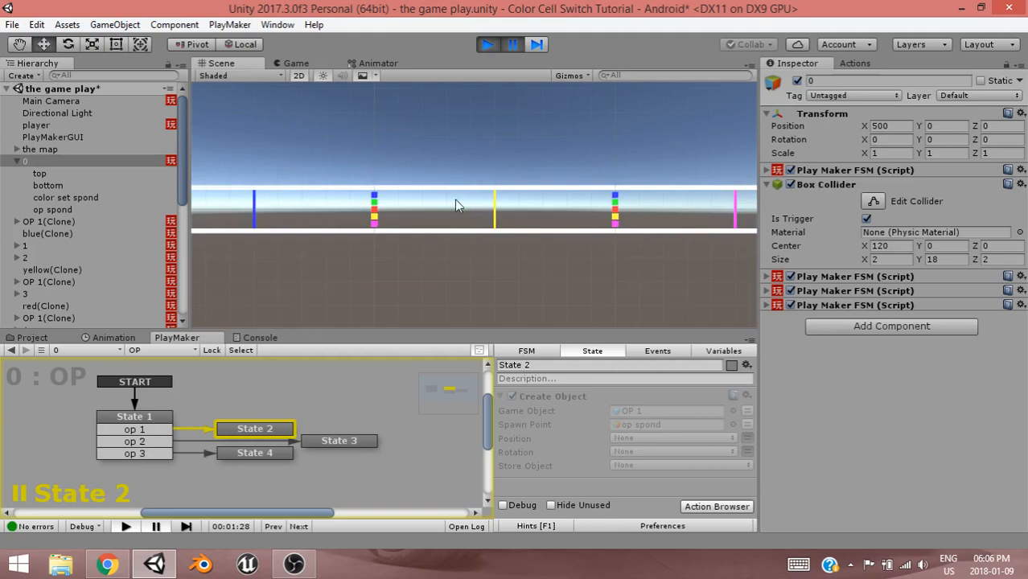
middle_click_drag(460, 201, 447, 203)
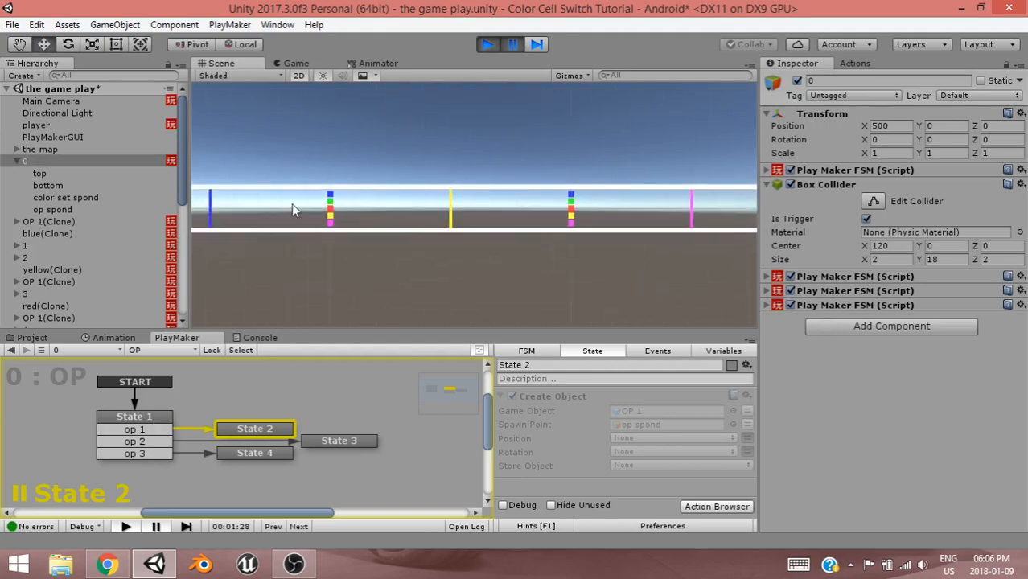
middle_click_drag(293, 214, 745, 184)
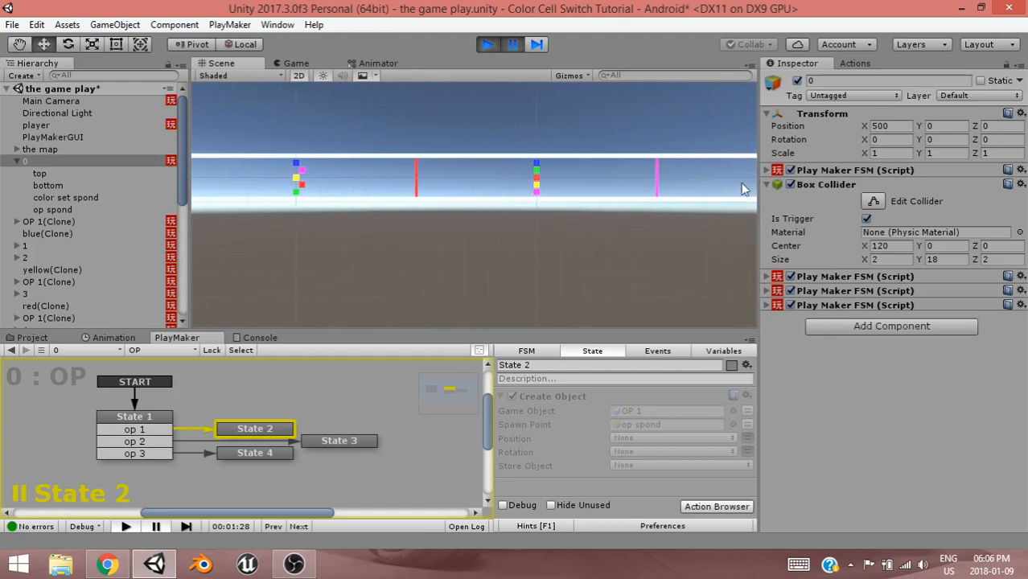
middle_click_drag(390, 174, 330, 188)
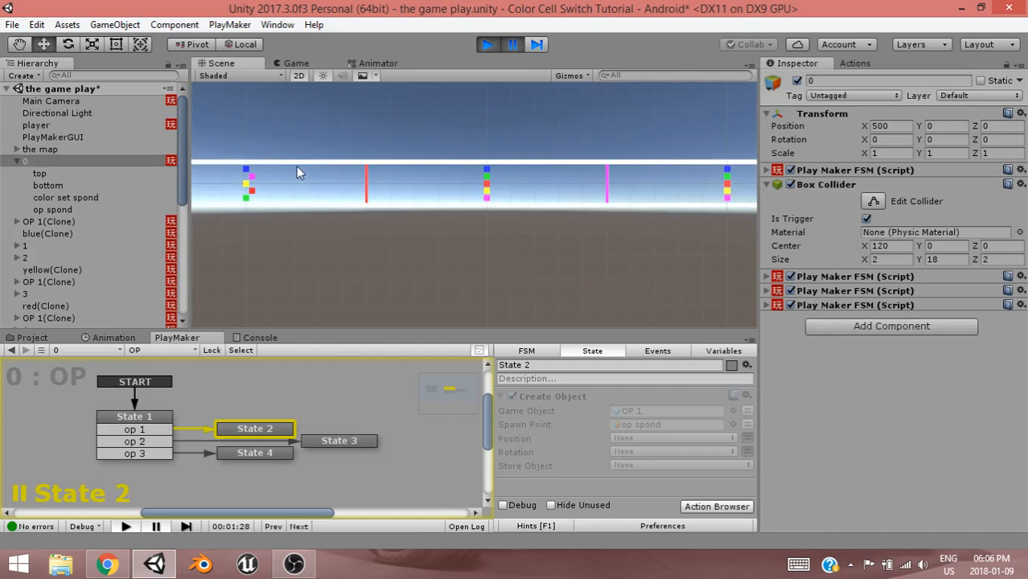
left_click(487, 45)
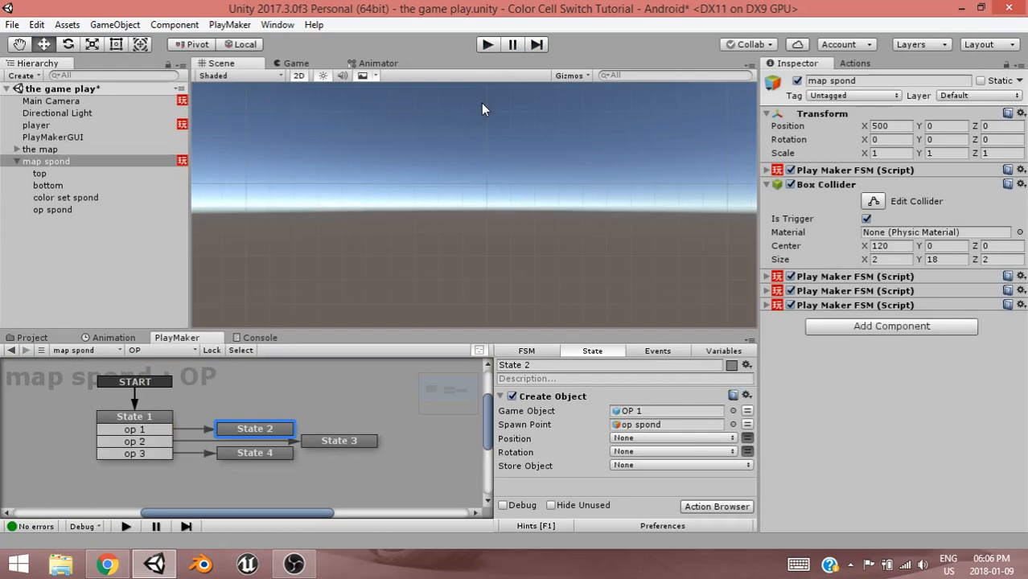
Switch to Chrome to view the Raptor Tech 4 Patreon page, and return to Unity.
left_click(120, 567)
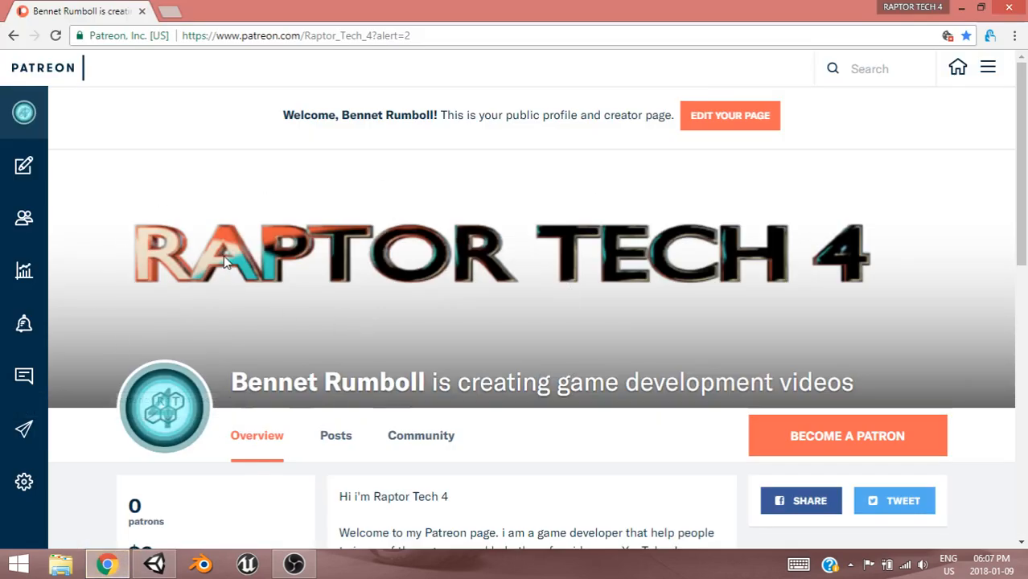
mouse_move(78, 213)
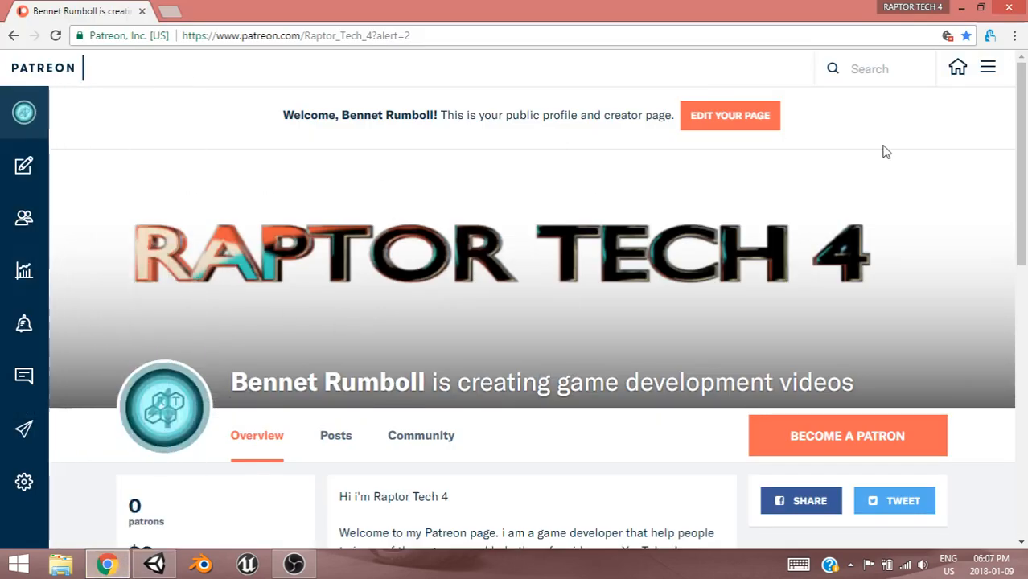
left_click(962, 7)
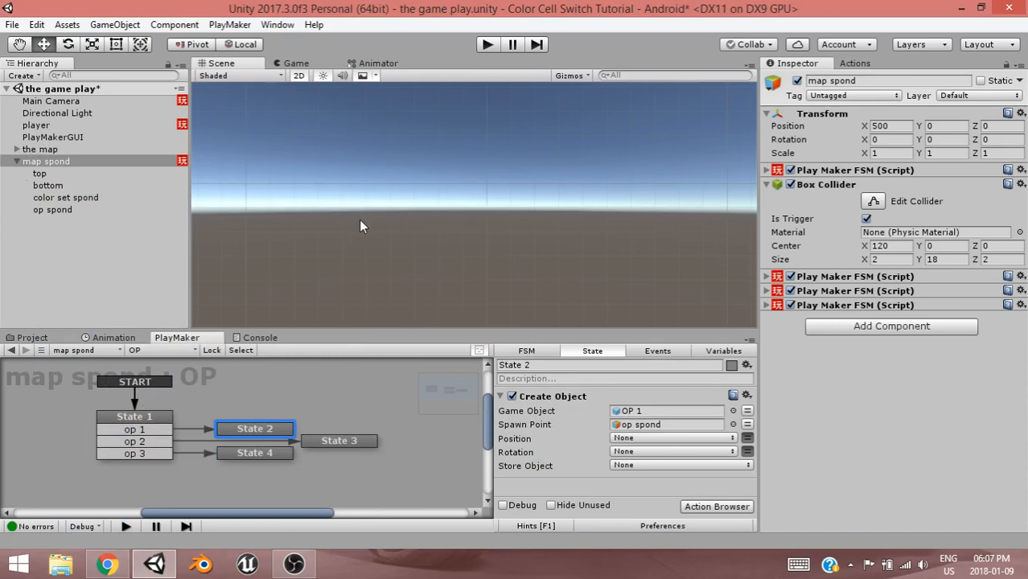
key("q")
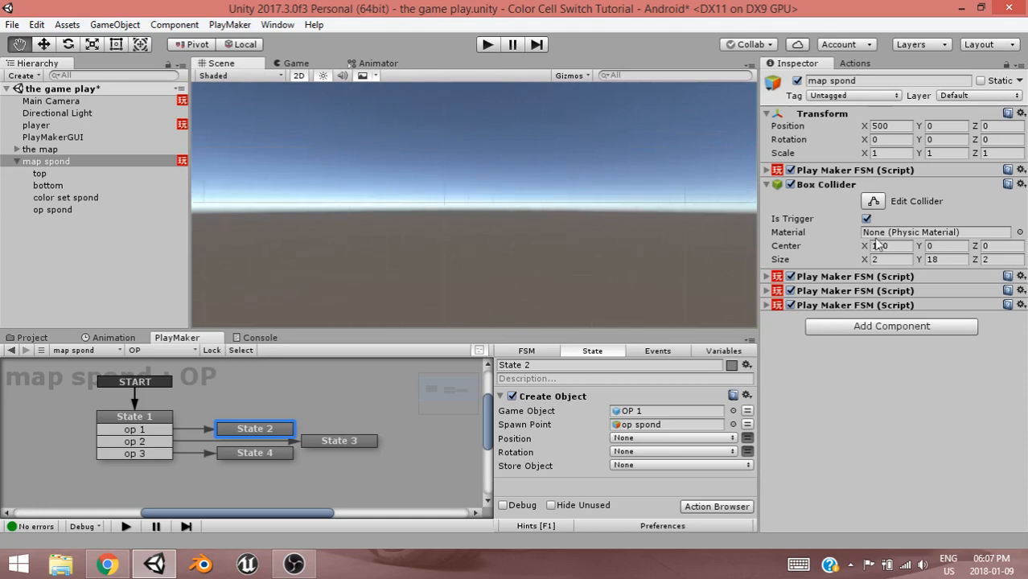
left_click_drag(724, 221, 241, 202)
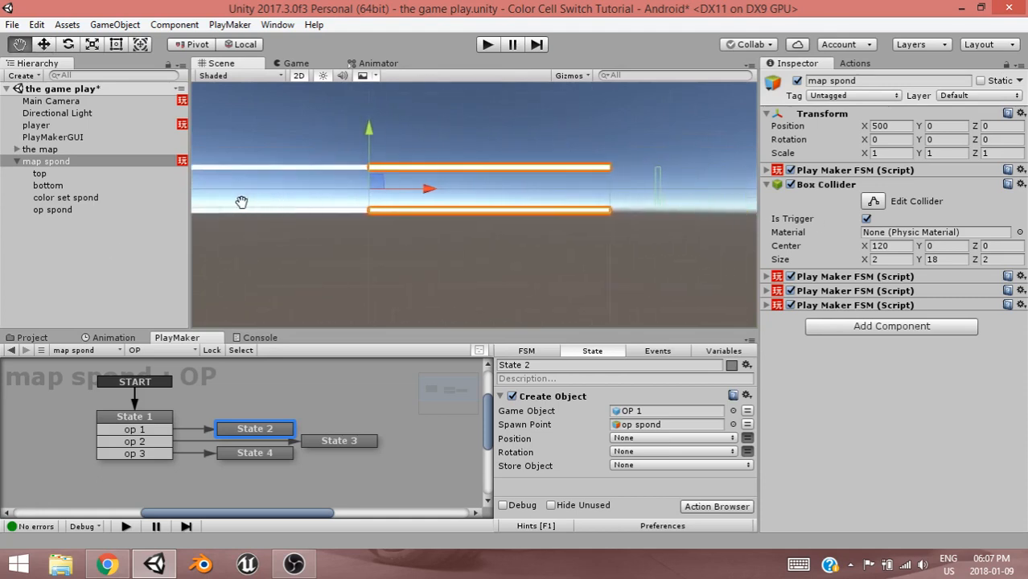
key("w")
middle_click_drag(358, 203, 374, 155)
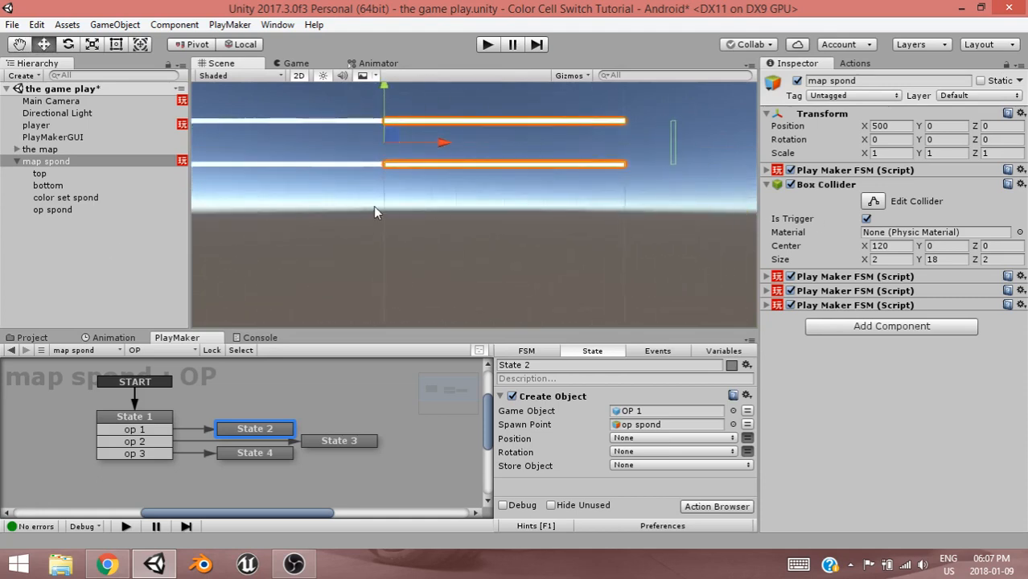